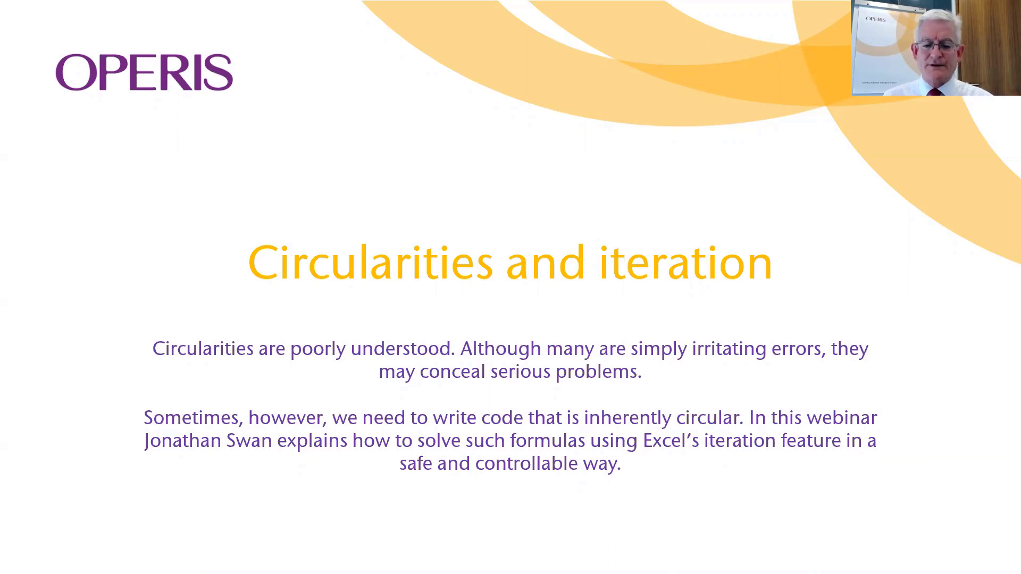
Step: Advance the slideshow from the title slide to the Circularities slide
{"action": "left_click", "coordinate": [532, 318]}
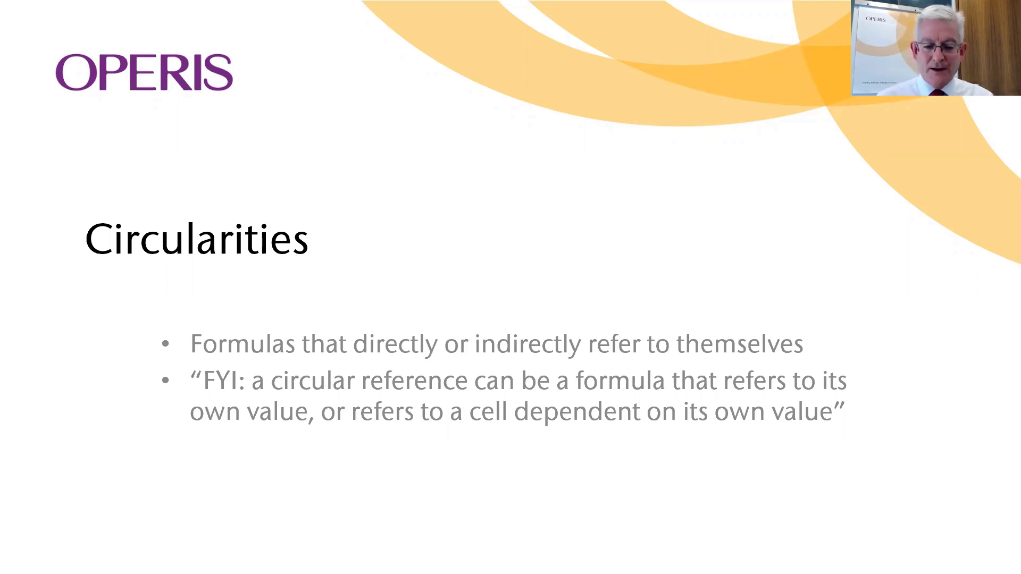
Step: Move on to the Iteration slide covering convergent and divergent circularities
{"action": "key", "text": "Right"}
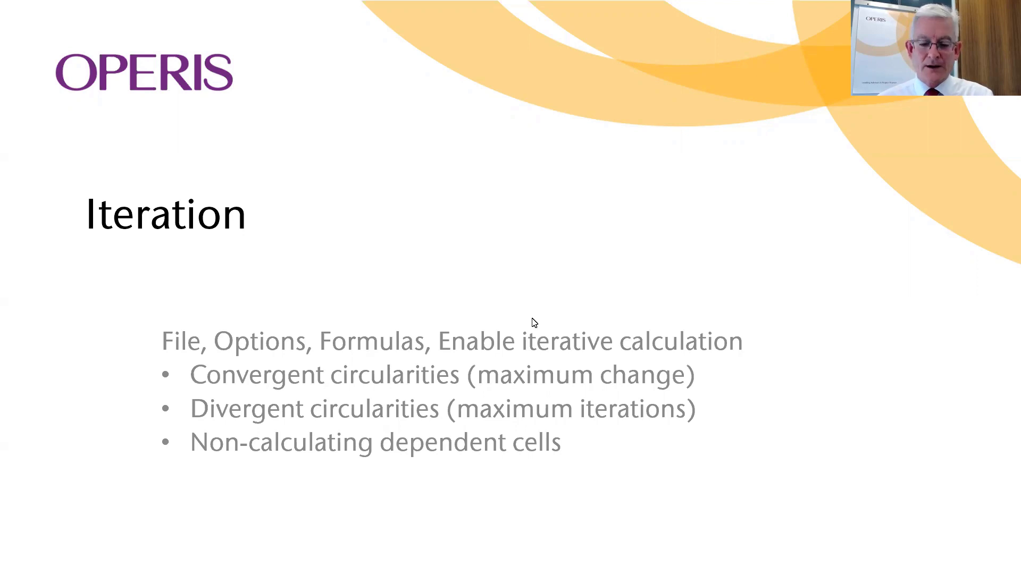
Step: Switch from the PowerPoint slideshow to the Book2 Excel workbook
{"action": "key", "text": "alt+Tab"}
{"action": "key", "text": "alt+Tab"}
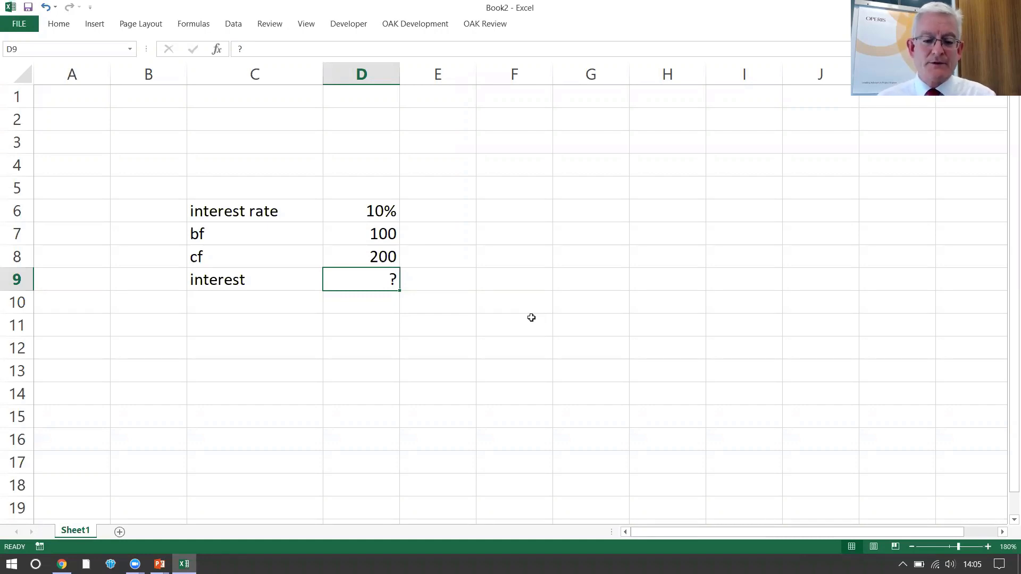
{"action": "key", "text": "Up"}
{"action": "key", "text": "Up"}
{"action": "key", "text": "Up"}
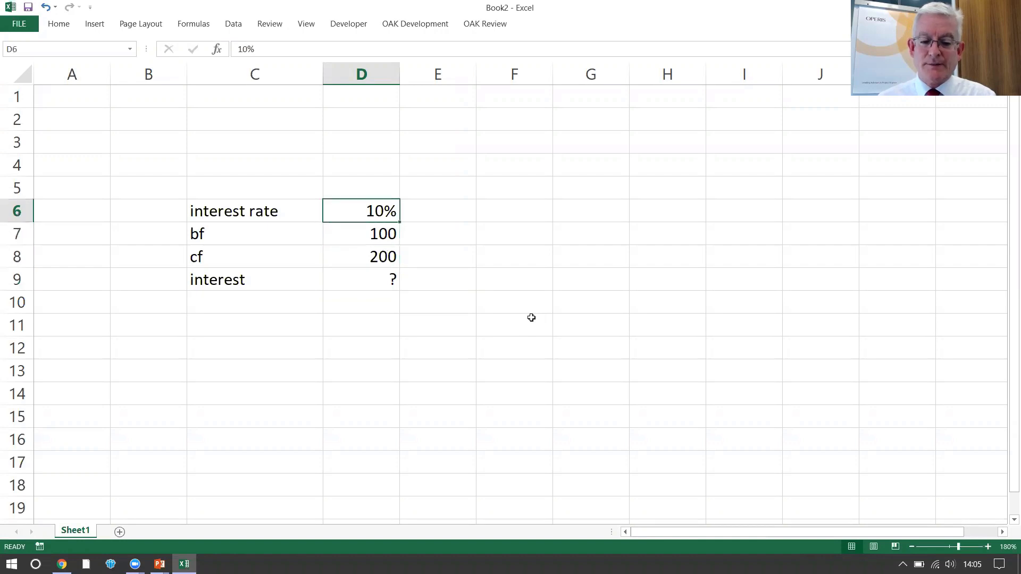
{"action": "key", "text": "Down"}
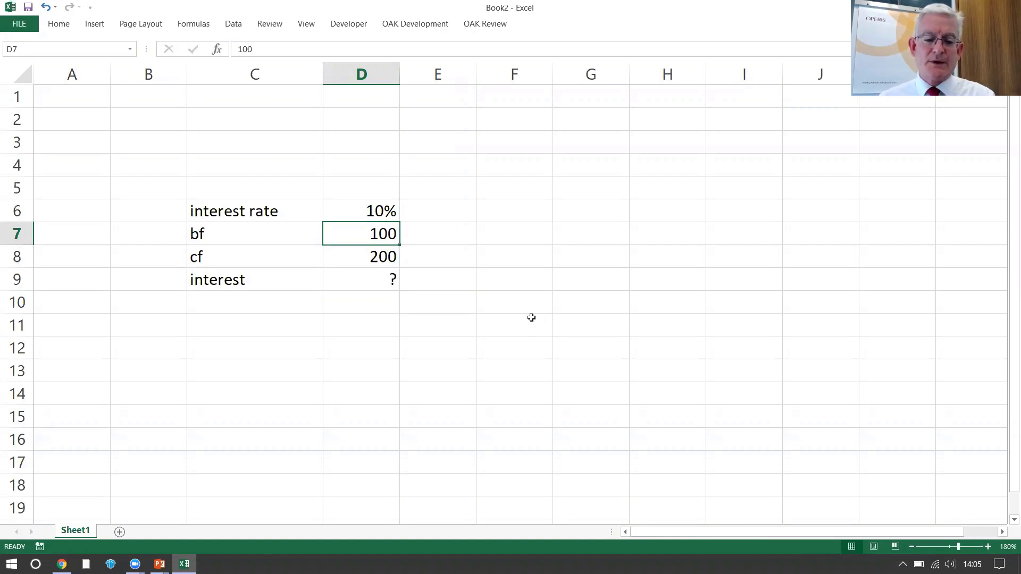
{"action": "key", "text": "Down"}
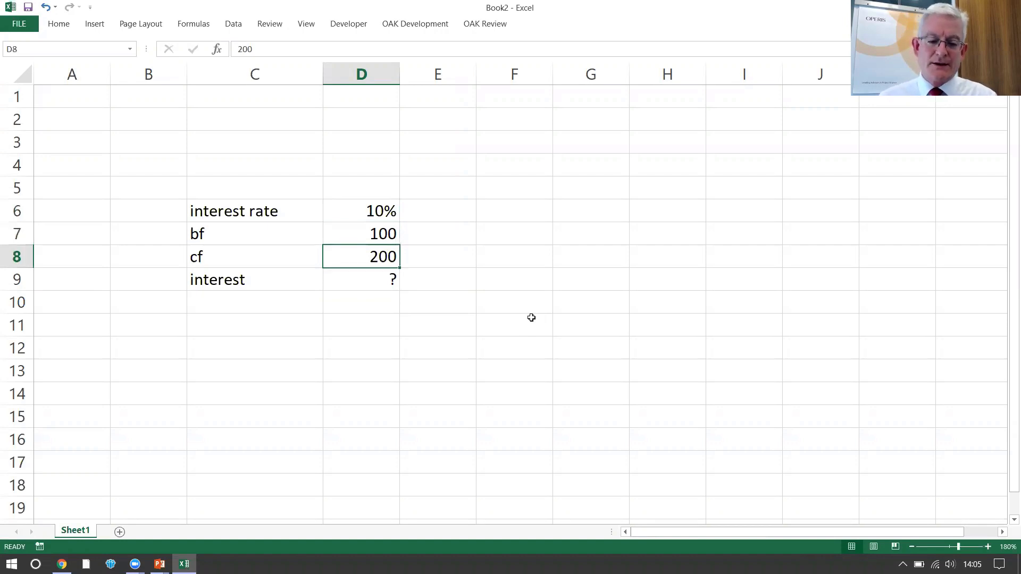
{"action": "key", "text": "Up"}
{"action": "key", "text": "Up"}
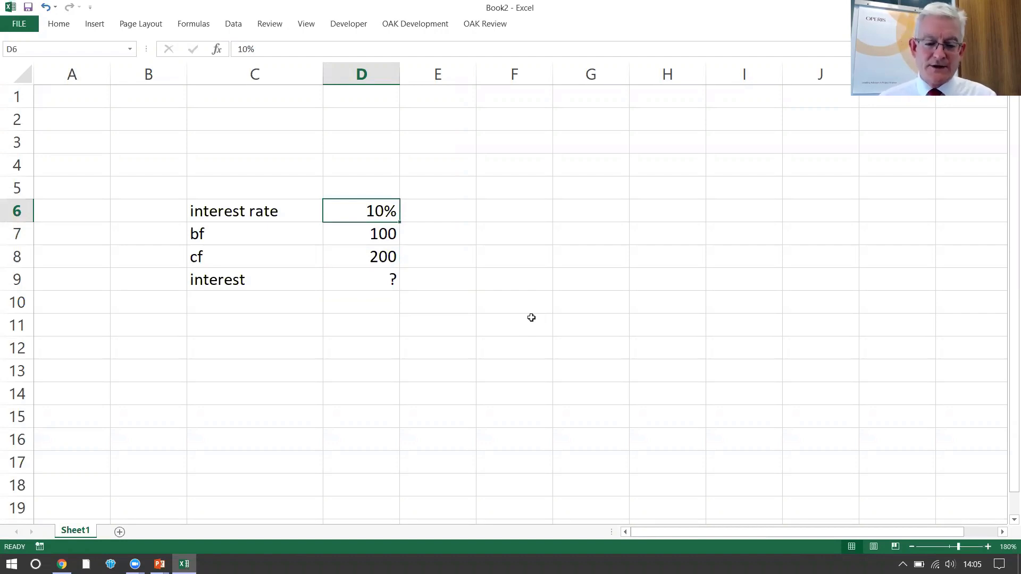
{"action": "key", "text": "Down"}
{"action": "key", "text": "Down"}
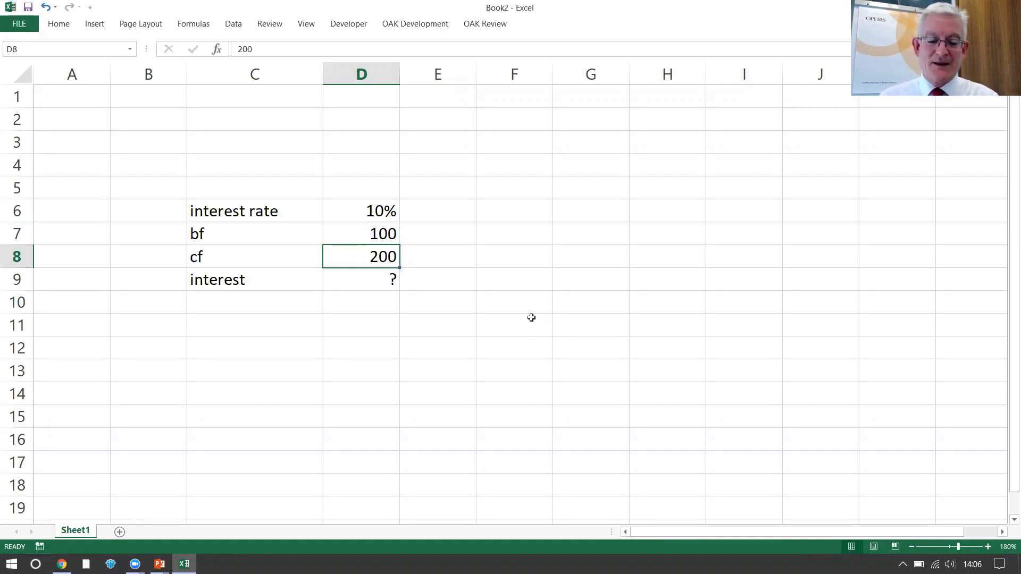
{"action": "key", "text": "Down"}
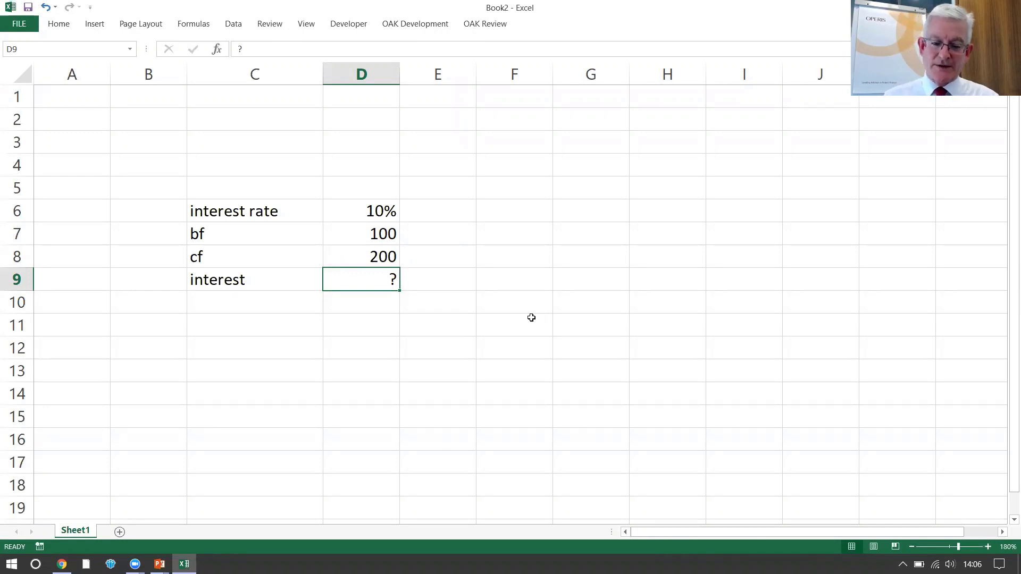
{"action": "key", "text": "Up"}
{"action": "key", "text": "Up"}
{"action": "key", "text": "Up"}
Step: Enter 15 as the interest in D9 and 215 as cf in D8
{"action": "key", "text": "Down"}
{"action": "key", "text": "Down"}
{"action": "key", "text": "Down"}
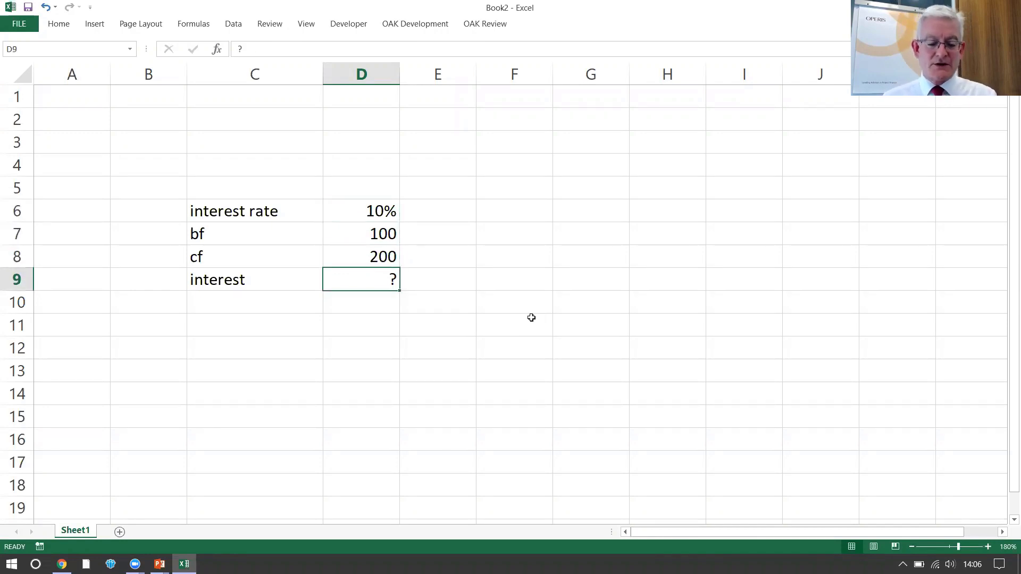
{"action": "type", "text": "15"}
{"action": "key", "text": "Return"}
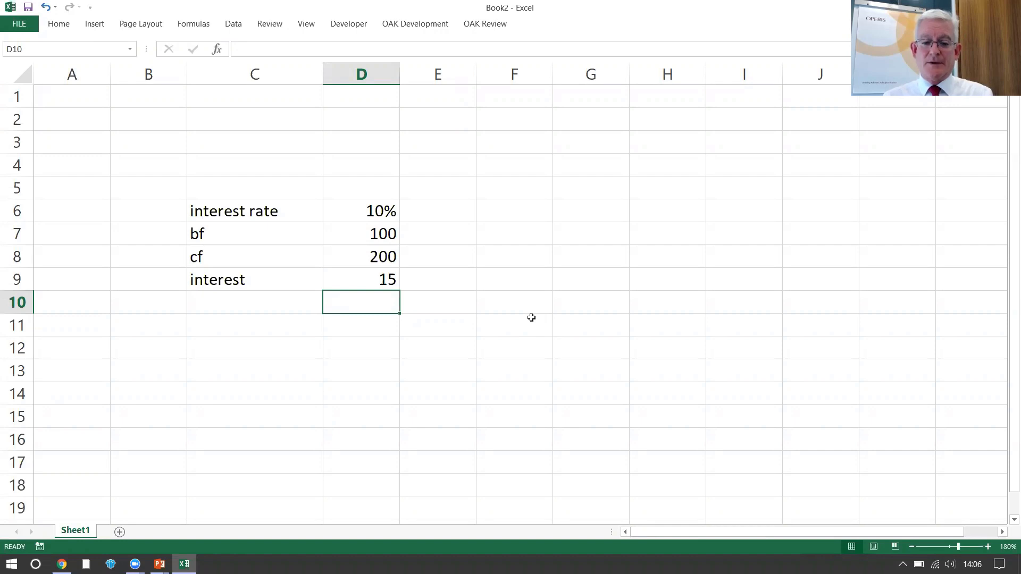
{"action": "key", "text": "Up"}
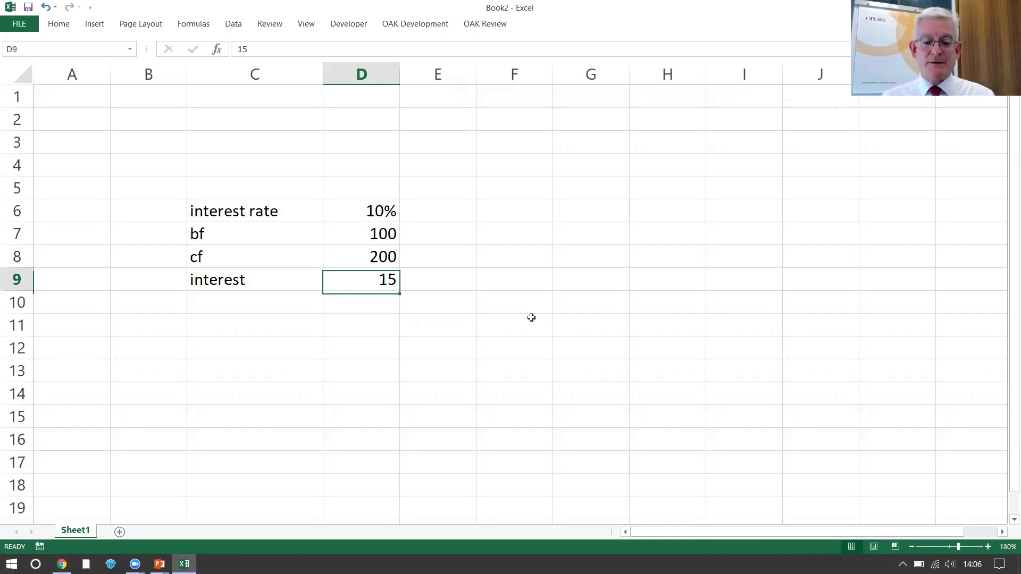
{"action": "key", "text": "Up"}
{"action": "type", "text": "215"}
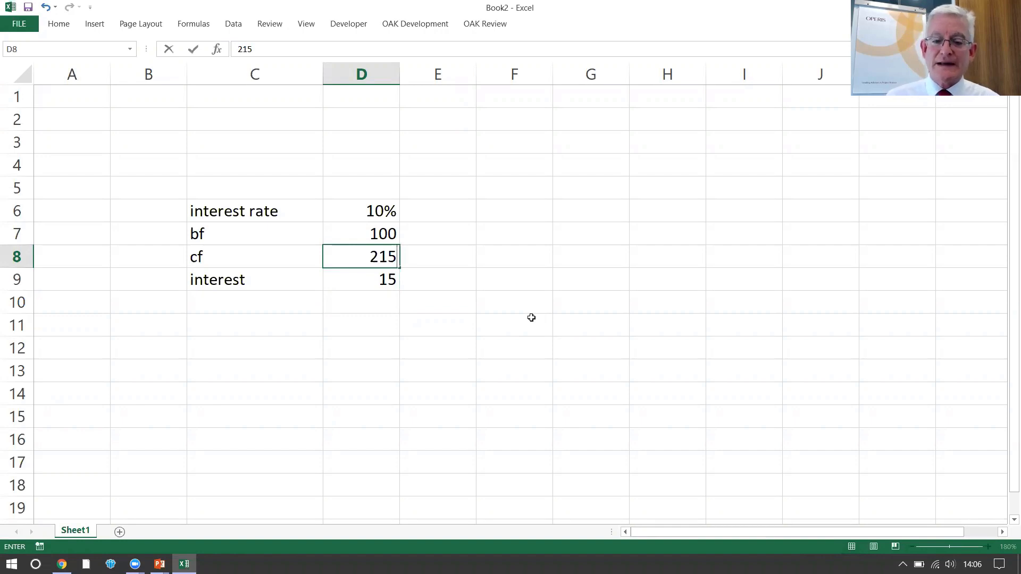
{"action": "key", "text": "Return"}
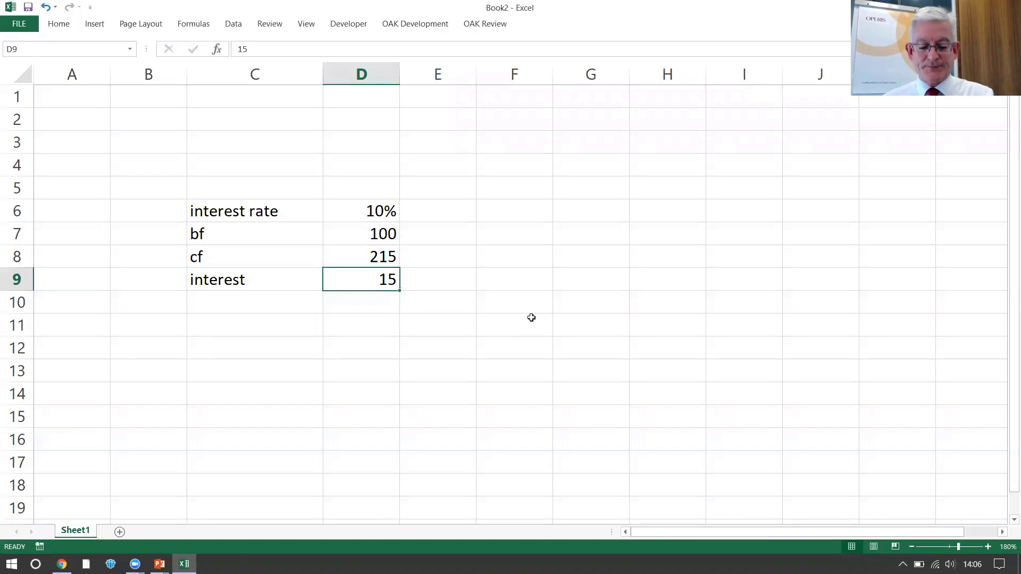
Step: Refine interest and cf alternately to 15.7 and 215.7, then 15.78 and 215.78
{"action": "type", "text": "15."}
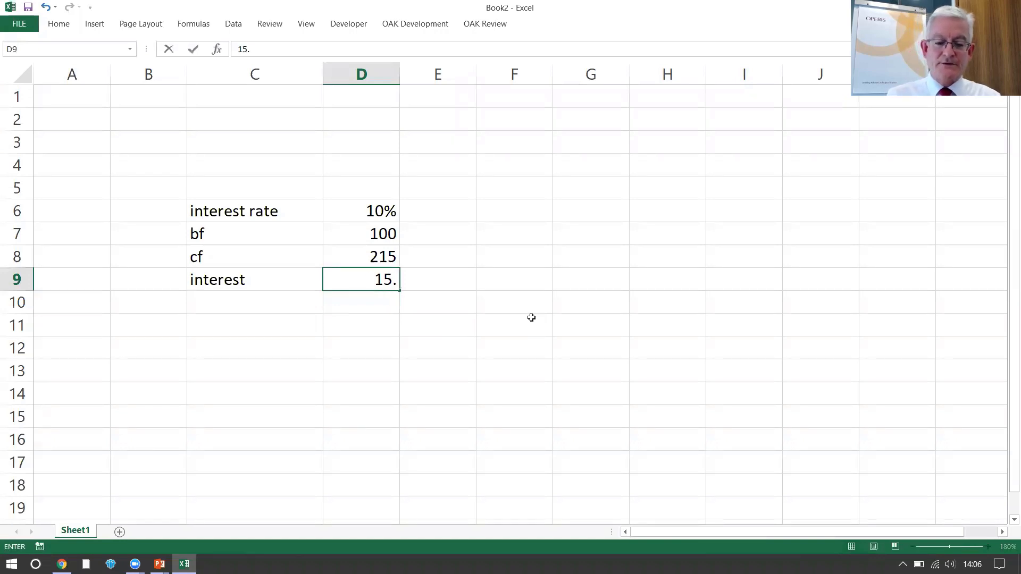
{"action": "type", "text": "7"}
{"action": "key", "text": "Return"}
{"action": "key", "text": "Up"}
{"action": "key", "text": "Up"}
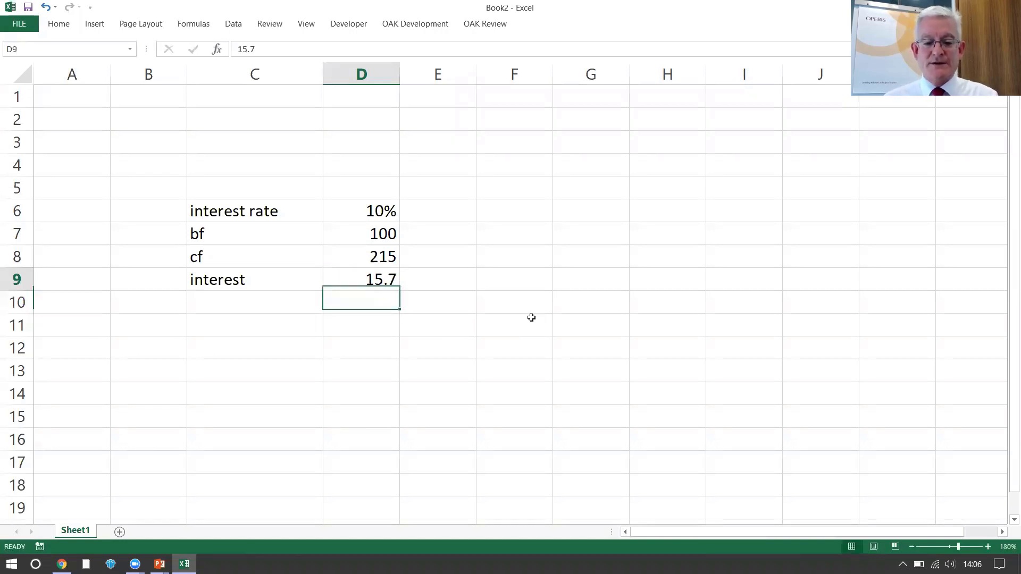
{"action": "key", "text": "F2"}
{"action": "type", "text": ".7"}
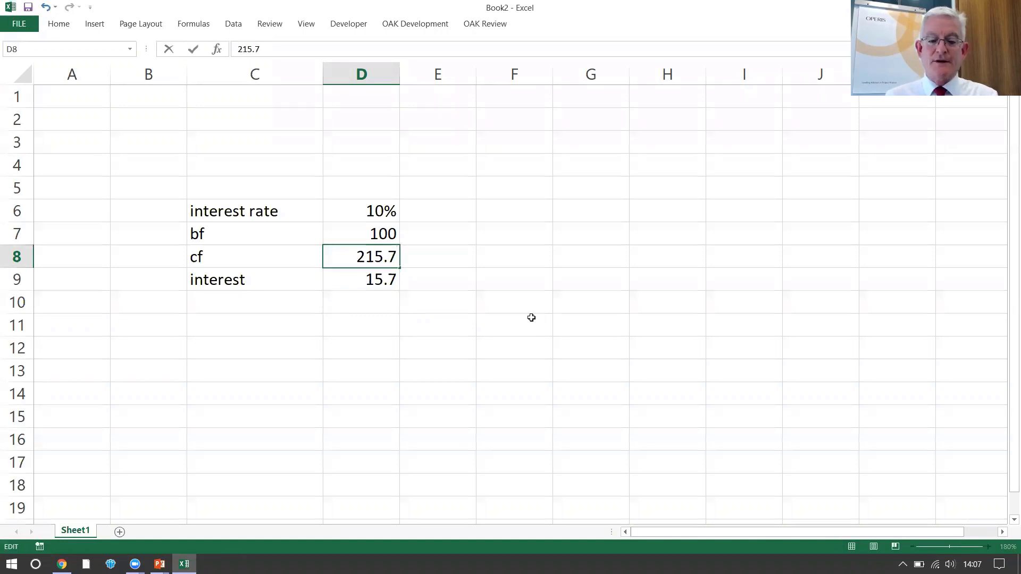
{"action": "key", "text": "Return"}
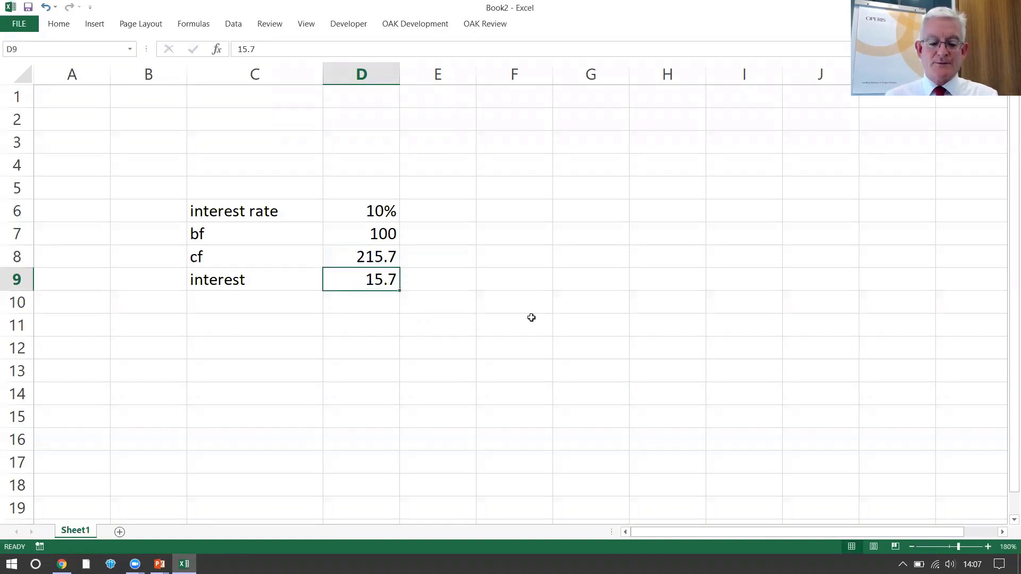
{"action": "key", "text": "F2"}
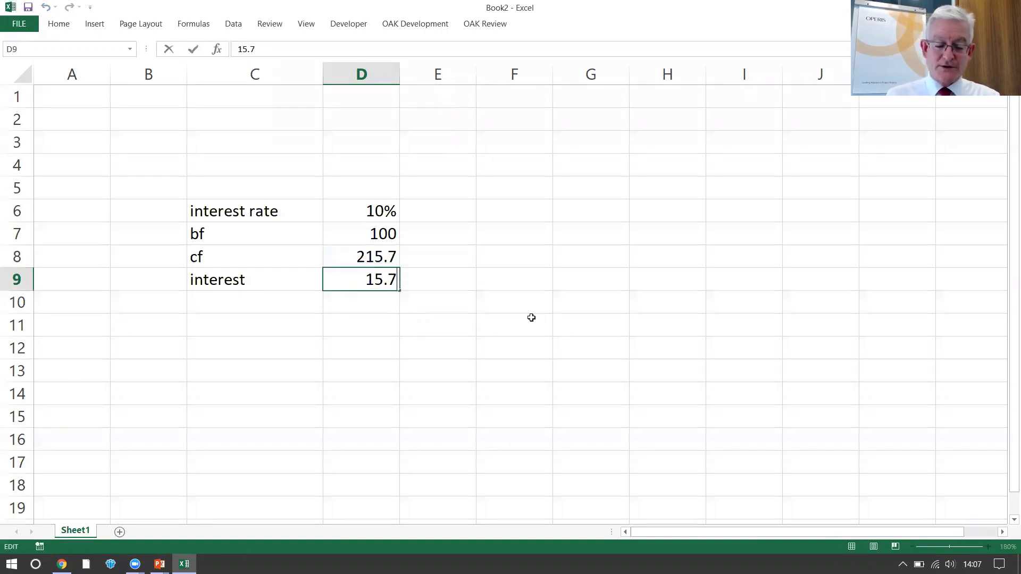
{"action": "type", "text": "8"}
{"action": "key", "text": "Return"}
{"action": "key", "text": "Up"}
{"action": "key", "text": "Up"}
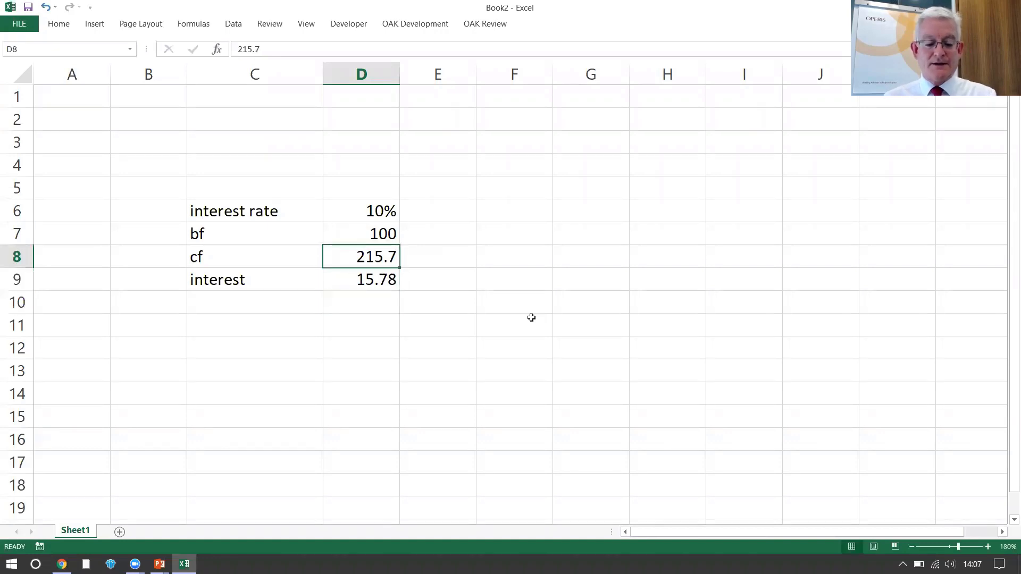
{"action": "key", "text": "F2"}
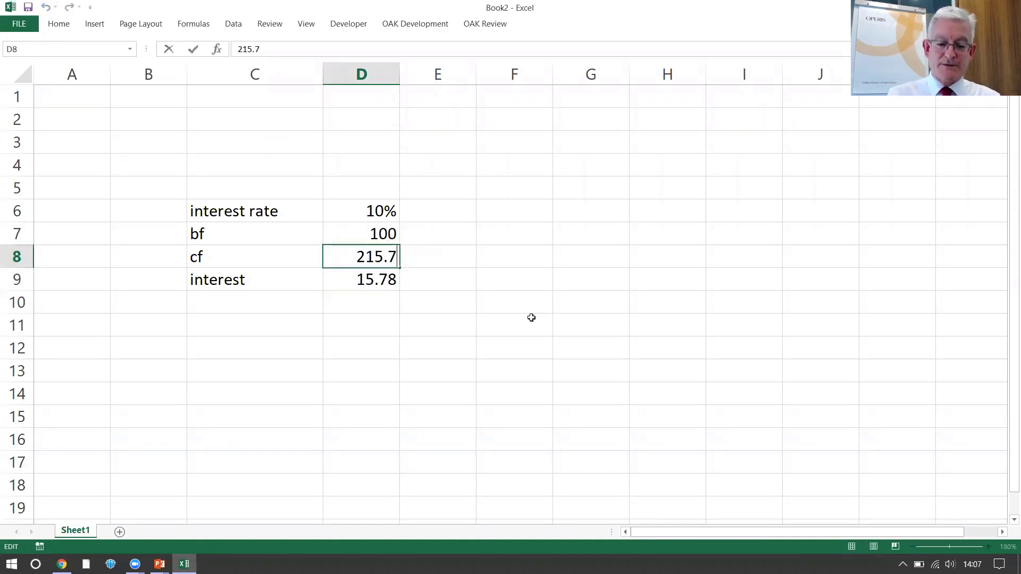
{"action": "type", "text": "8"}
{"action": "key", "text": "Return"}
Step: Keep refining to interest 15.789 and cf 215.789, then 15.7894 and 215.7894
{"action": "key", "text": "F2"}
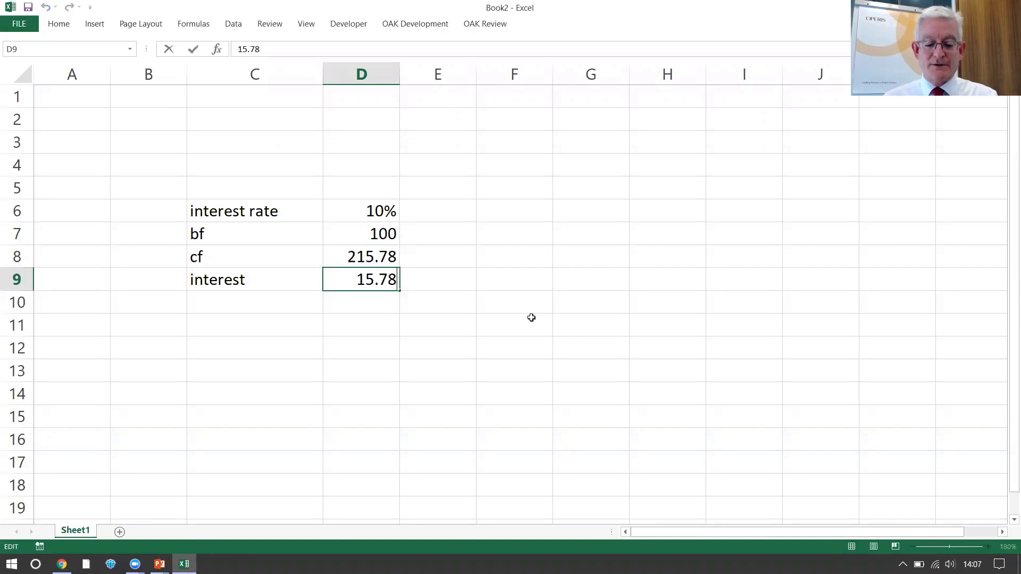
{"action": "type", "text": "9"}
{"action": "key", "text": "Return"}
{"action": "key", "text": "Up"}
{"action": "key", "text": "Up"}
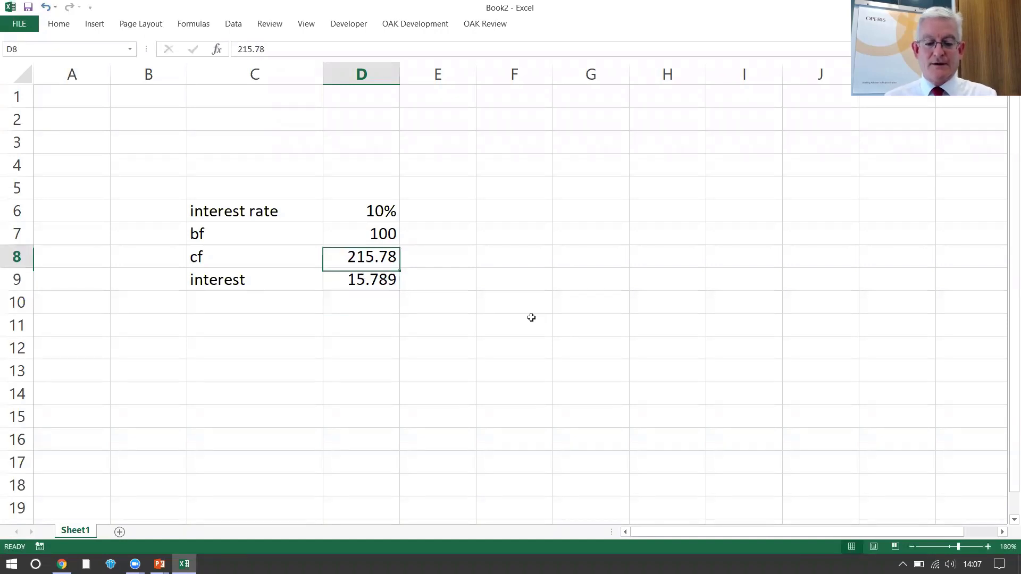
{"action": "key", "text": "F2"}
{"action": "type", "text": "9"}
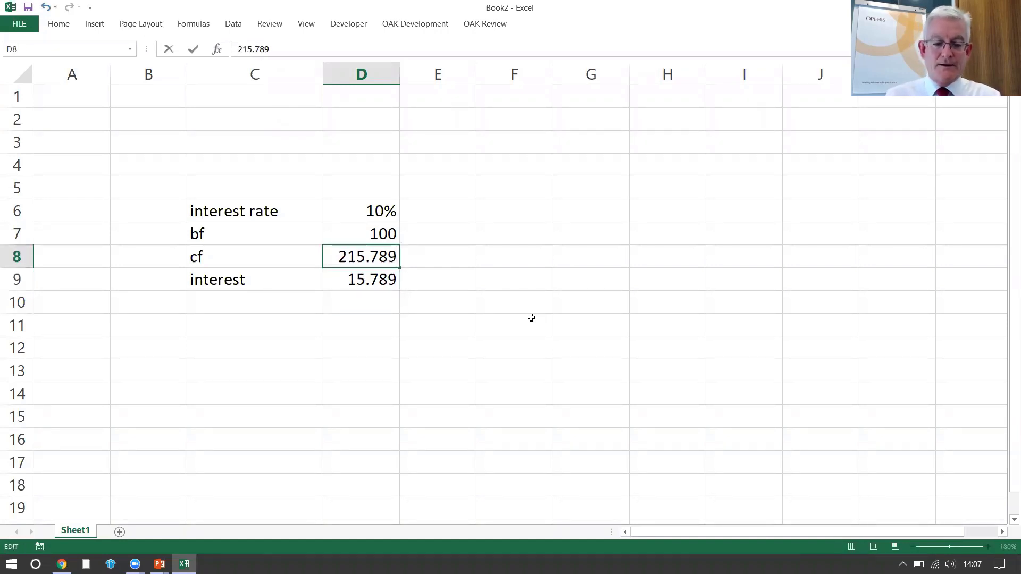
{"action": "key", "text": "Return"}
{"action": "key", "text": "F2"}
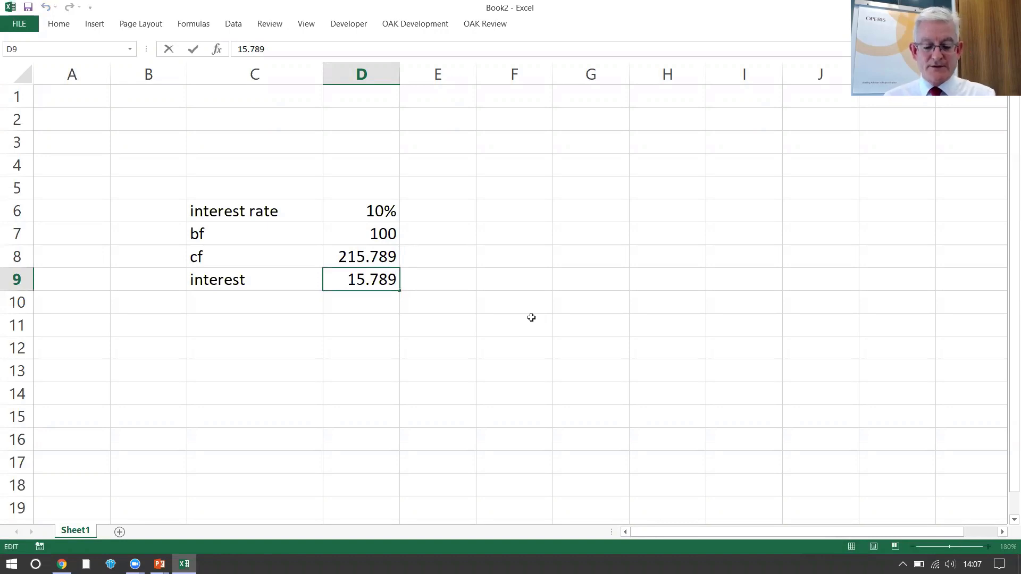
{"action": "type", "text": "4"}
{"action": "key", "text": "Return"}
{"action": "key", "text": "Up"}
{"action": "key", "text": "Up"}
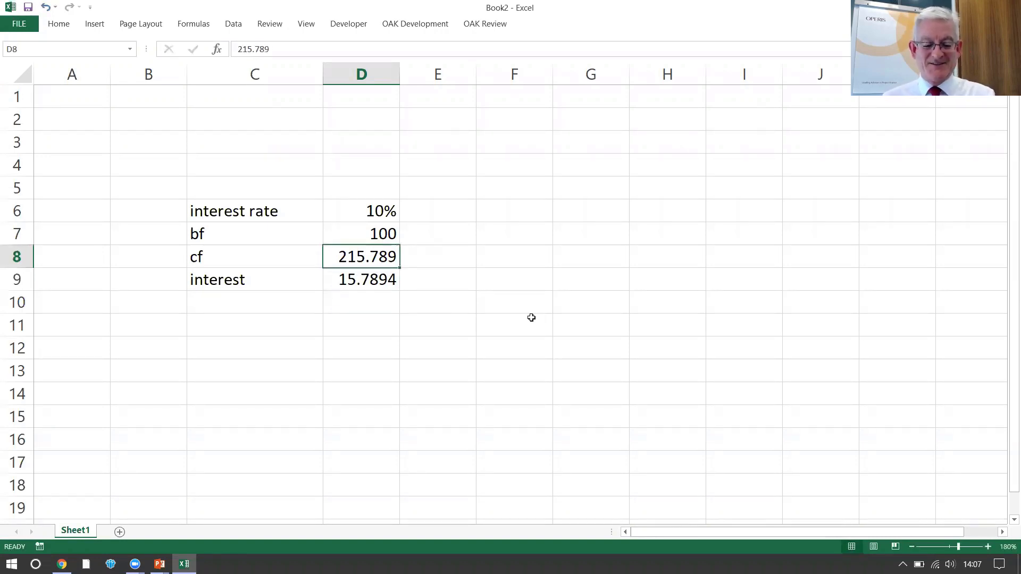
{"action": "key", "text": "F2"}
{"action": "type", "text": "4"}
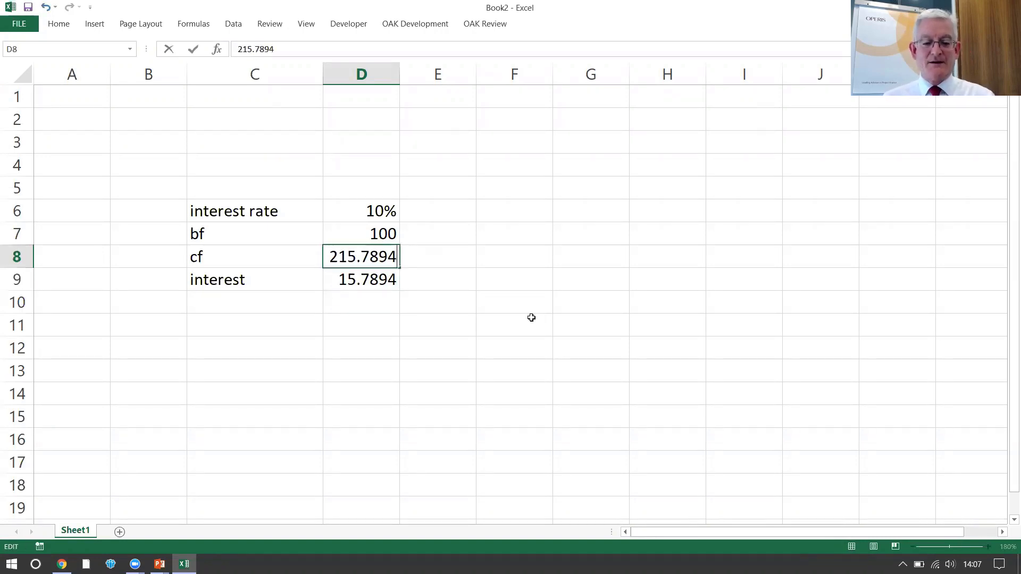
{"action": "key", "text": "Return"}
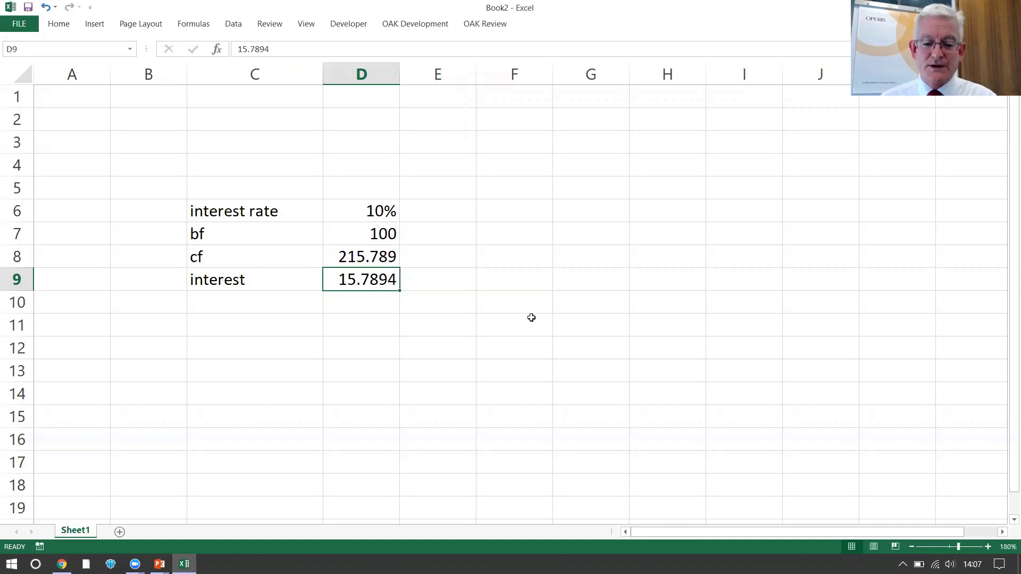
Step: Reset cf in D8 to the plain value 200
{"action": "key", "text": "Right"}
{"action": "key", "text": "Left"}
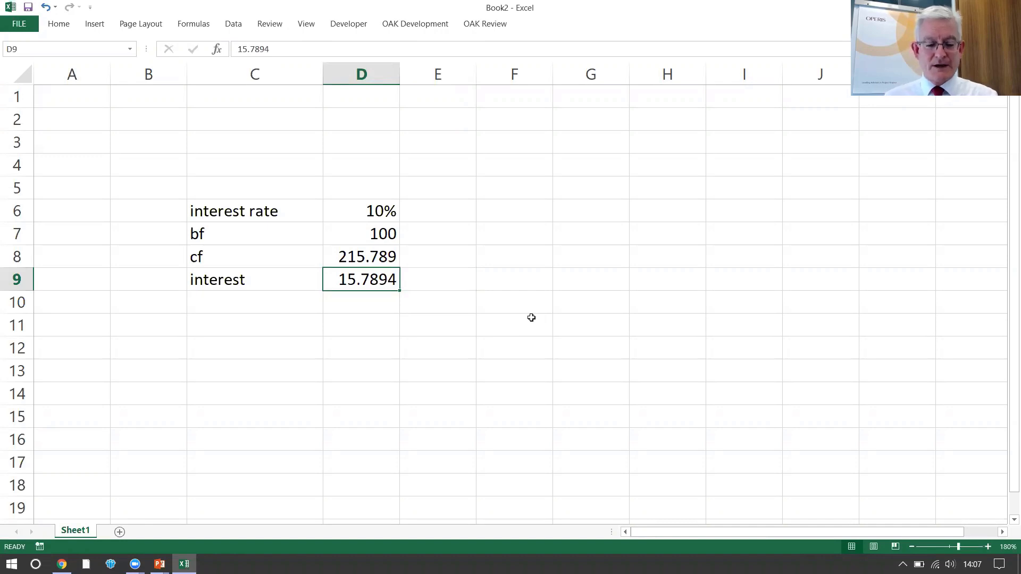
{"action": "key", "text": "Up"}
{"action": "type", "text": "200"}
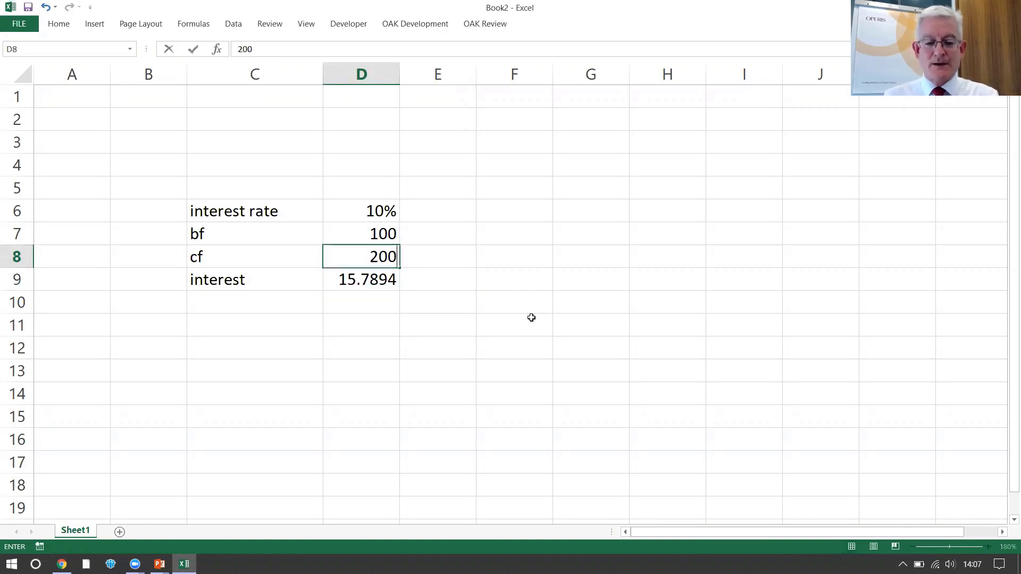
{"action": "key", "text": "Return"}
Step: Enter =AVERAGE(D7,D8)*D6 as the interest formula in D9 and review it
{"action": "type", "text": "="}
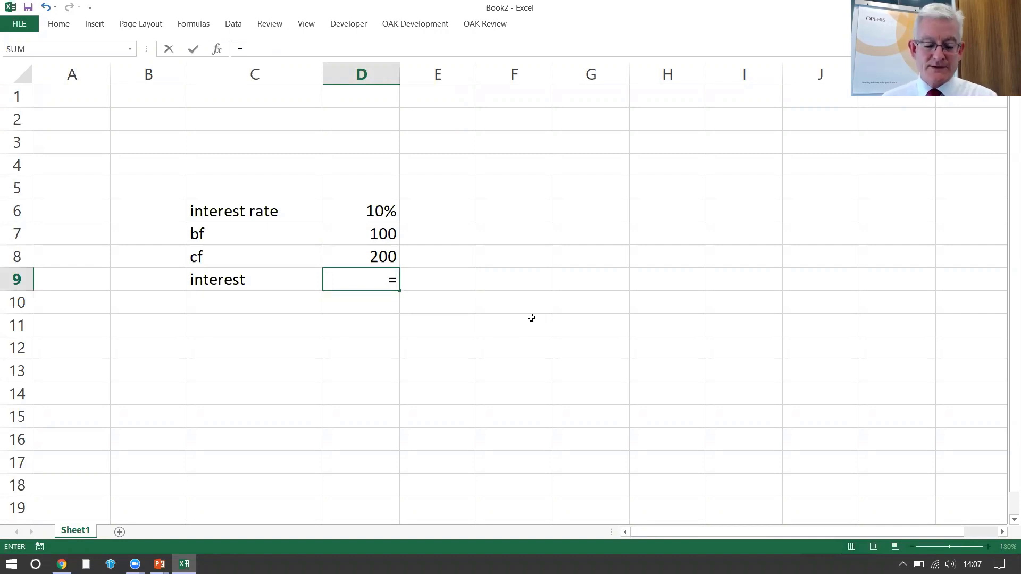
{"action": "type", "text": "average("}
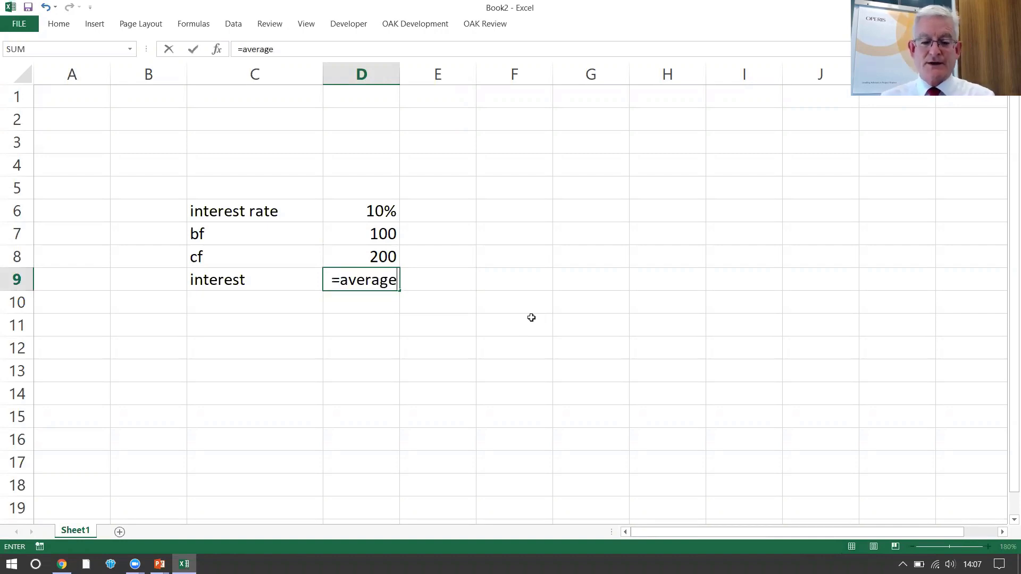
{"action": "key", "text": "Up"}
{"action": "key", "text": "Up"}
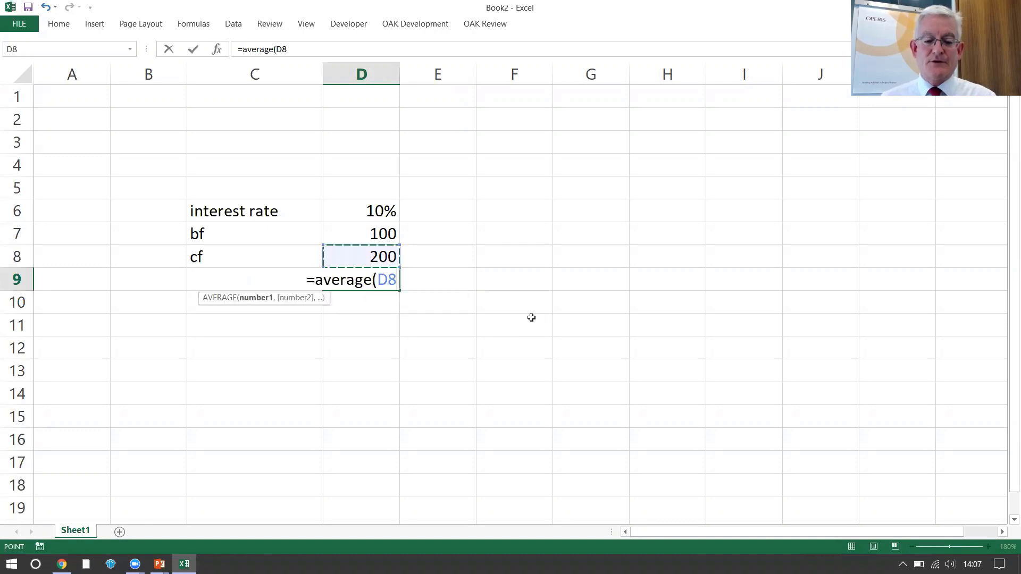
{"action": "type", "text": ","}
{"action": "key", "text": "Up"}
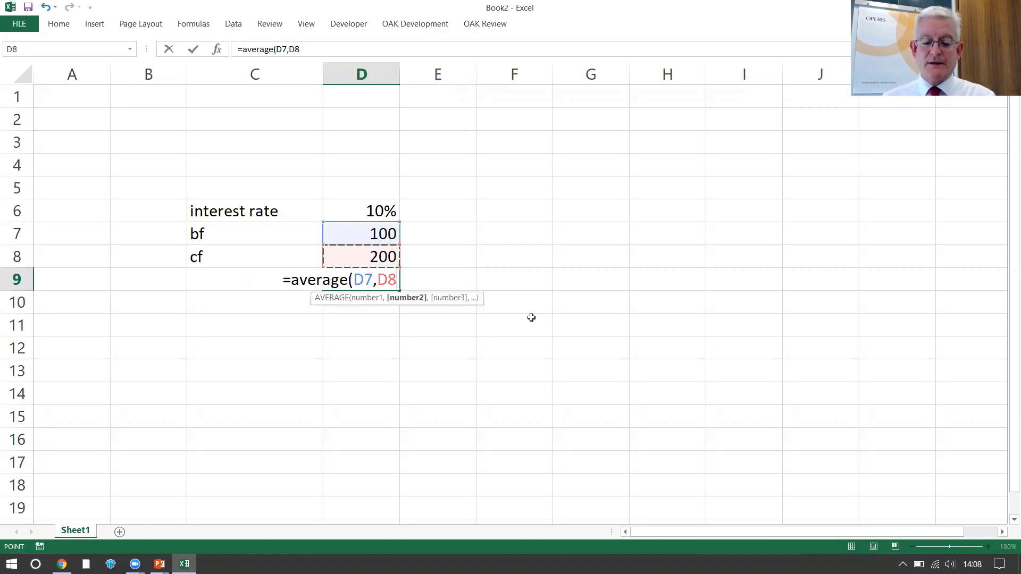
{"action": "type", "text": ")"}
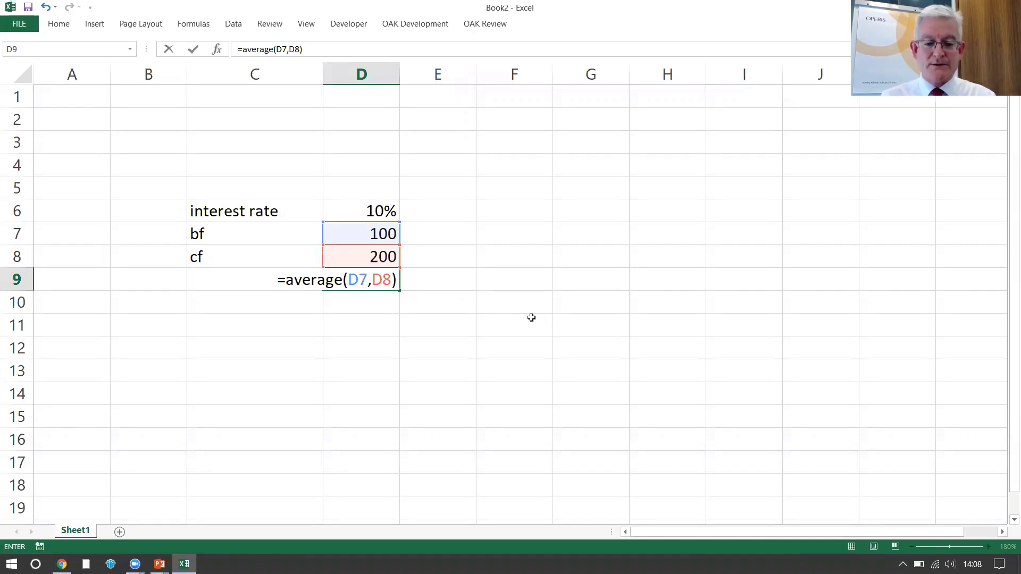
{"action": "type", "text": "*"}
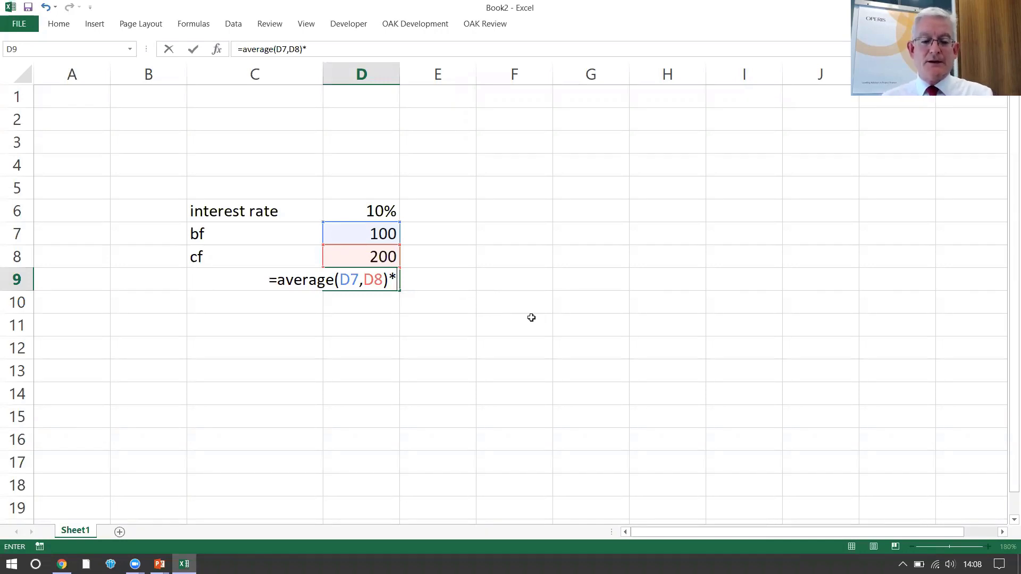
{"action": "key", "text": "F2"}
{"action": "key", "text": "F2"}
{"action": "key", "text": "Up"}
{"action": "key", "text": "Up"}
{"action": "key", "text": "Up"}
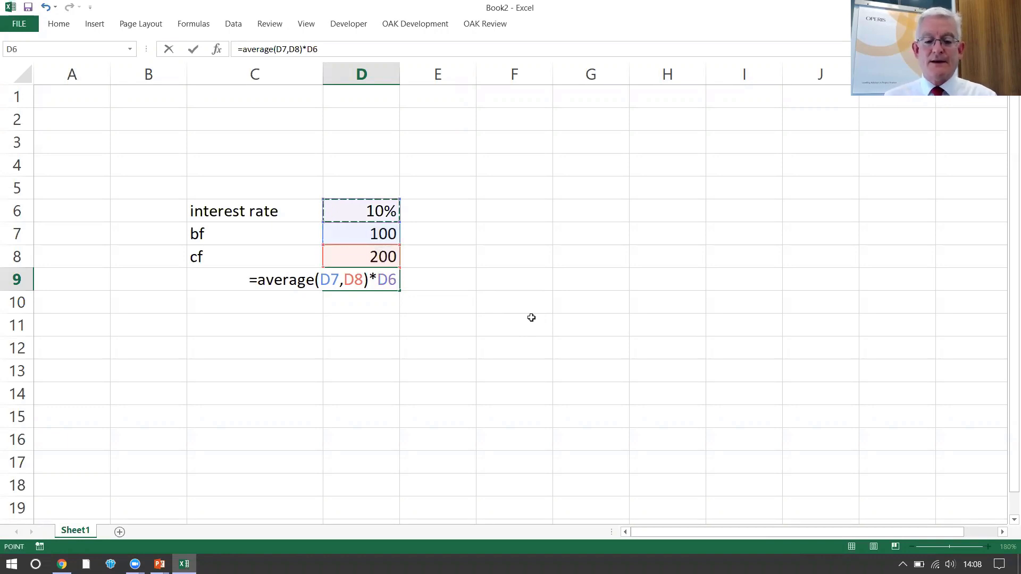
{"action": "key", "text": "Return"}
{"action": "key", "text": "Up"}
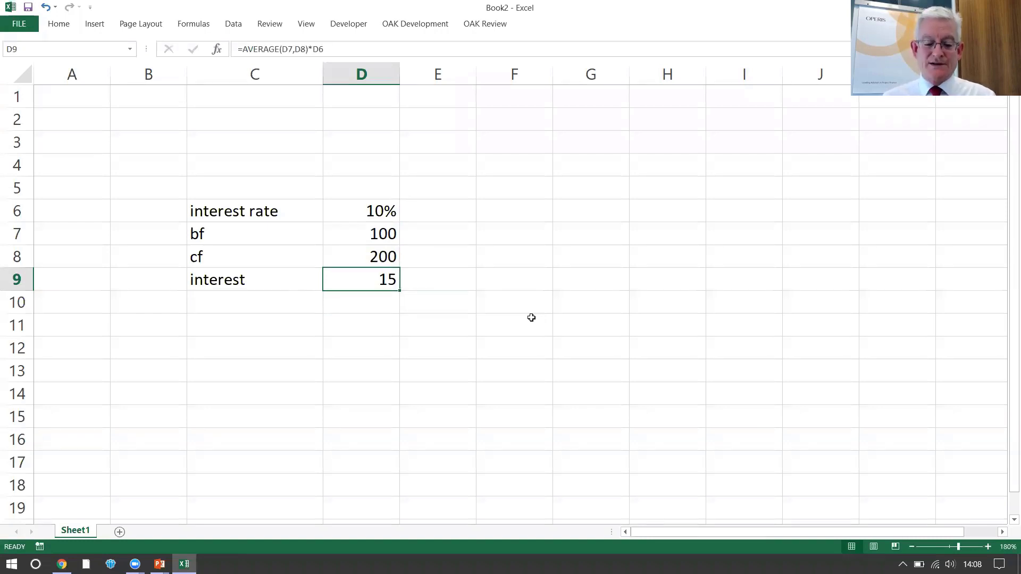
{"action": "key", "text": "F2"}
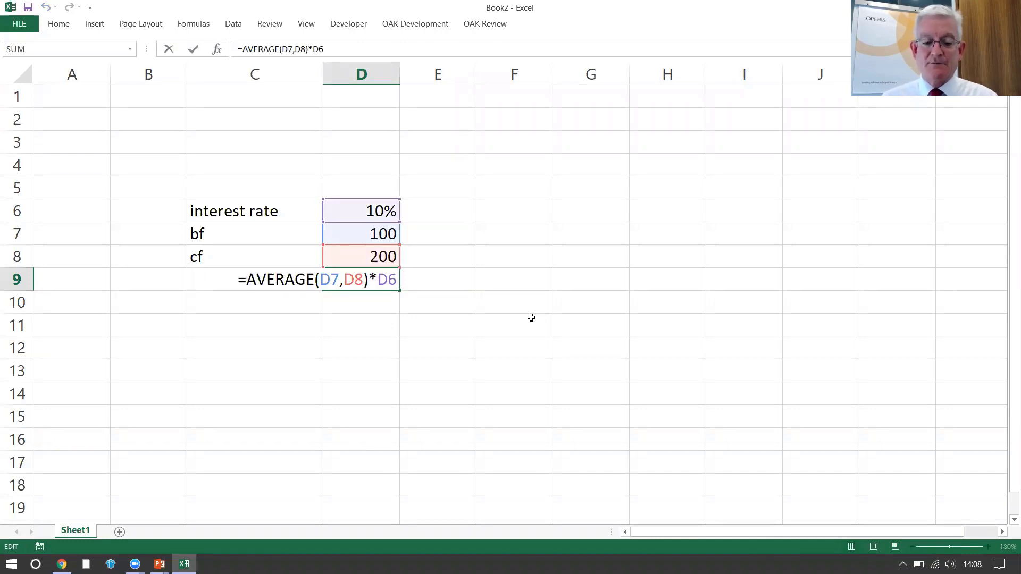
{"action": "key", "text": "Return"}
{"action": "key", "text": "Up"}
{"action": "key", "text": "Up"}
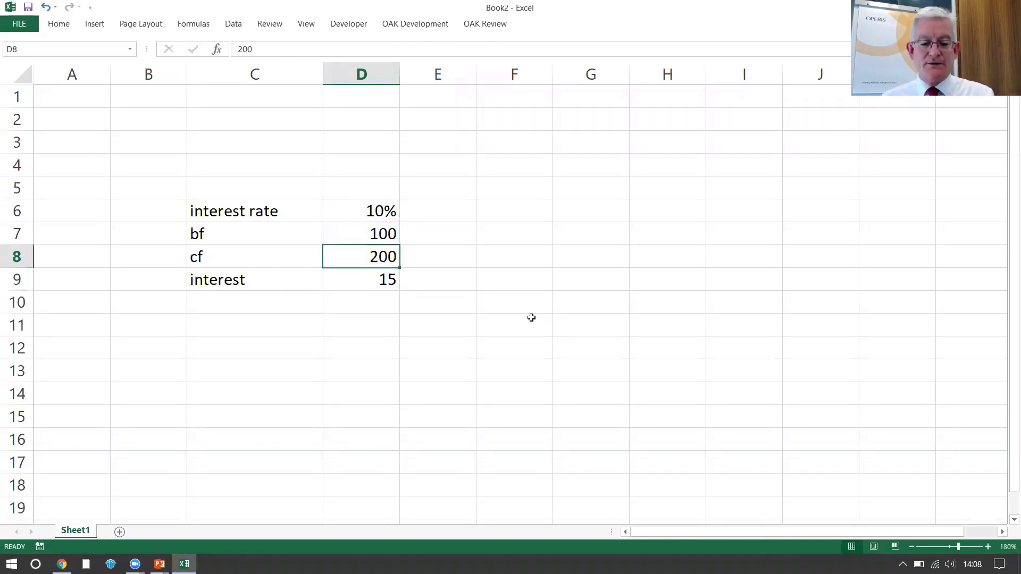
Step: Change cf in D8 from 200 to the circular formula =200+D9
{"action": "key", "text": "F2"}
{"action": "key", "text": "Home"}
{"action": "type", "text": "="}
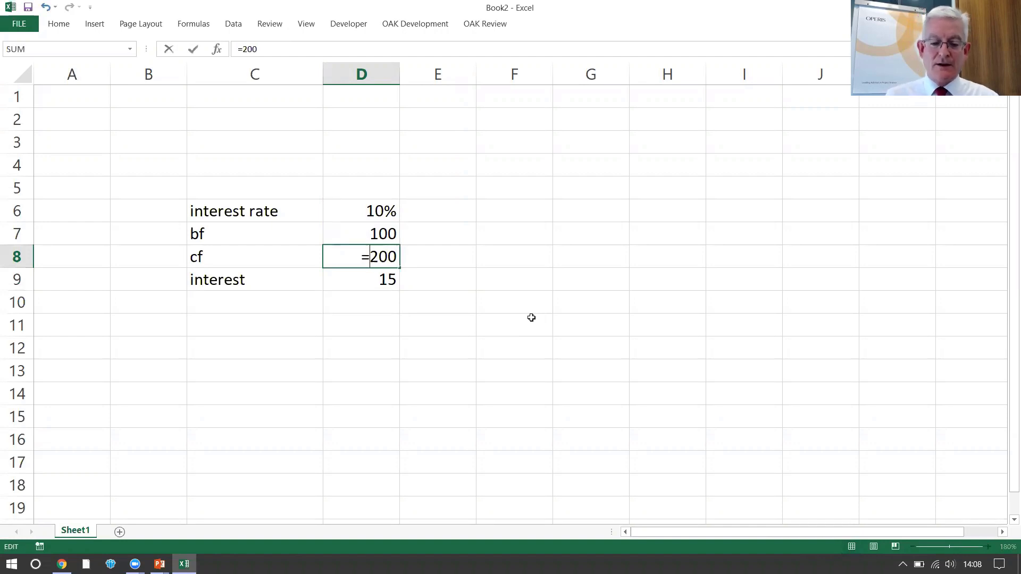
{"action": "key", "text": "F2"}
{"action": "key", "text": "Right"}
{"action": "key", "text": "Right"}
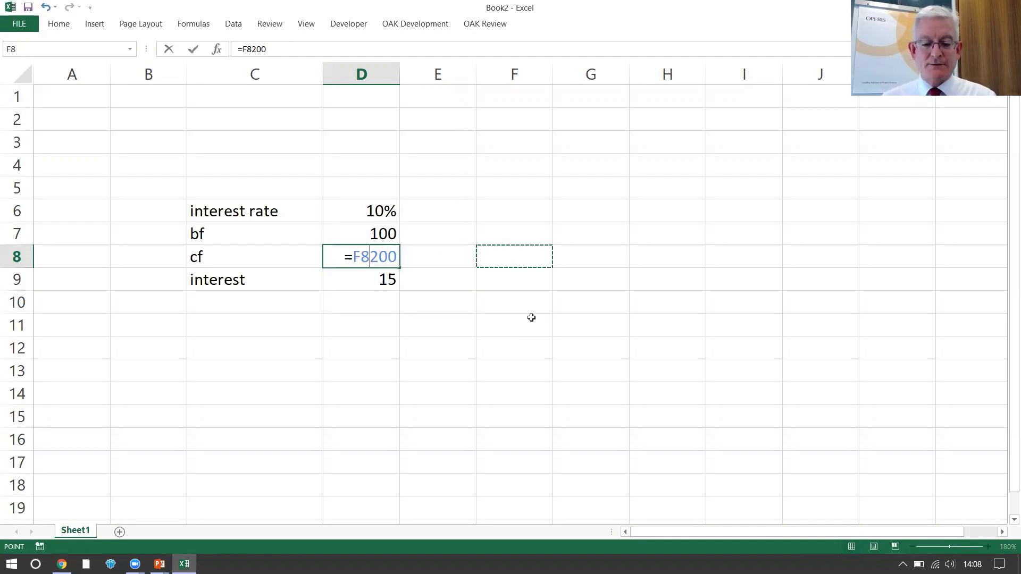
{"action": "key", "text": "Left"}
{"action": "key", "text": "BackSpace"}
{"action": "key", "text": "BackSpace"}
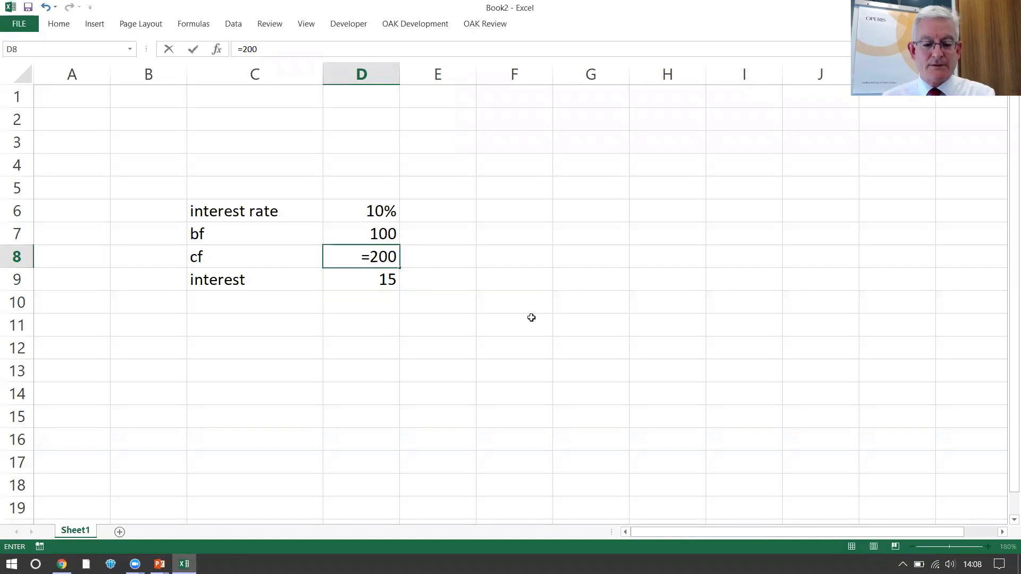
{"action": "key", "text": "F2"}
{"action": "key", "text": "Right"}
{"action": "key", "text": "Right"}
{"action": "key", "text": "Right"}
{"action": "type", "text": "+"}
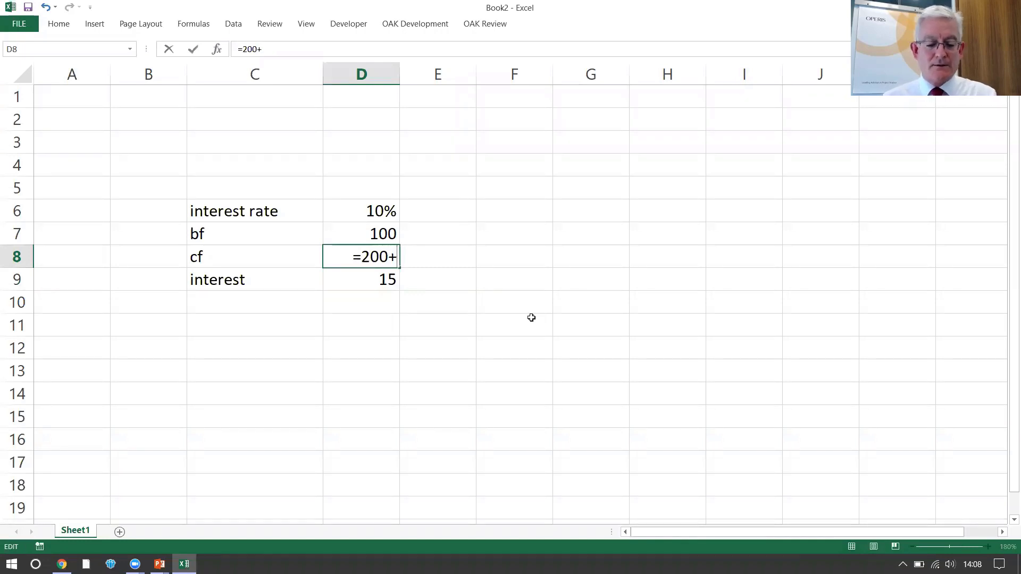
{"action": "key", "text": "F2"}
{"action": "key", "text": "Down"}
{"action": "key", "text": "Return"}
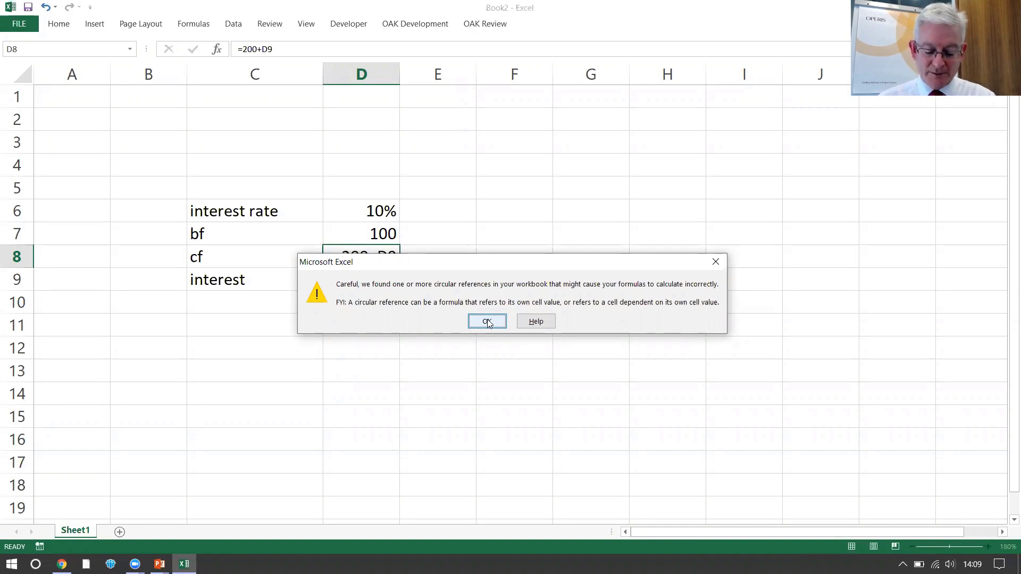
Step: Dismiss the circular-reference warning and select D8 to view its formula
{"action": "left_click", "coordinate": [487, 322]}
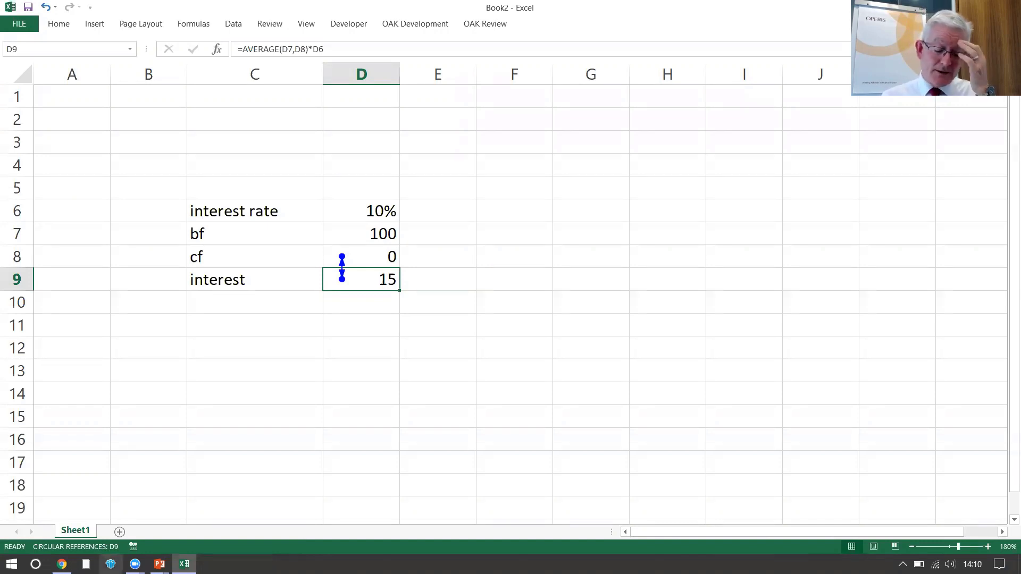
{"action": "left_click", "coordinate": [359, 259]}
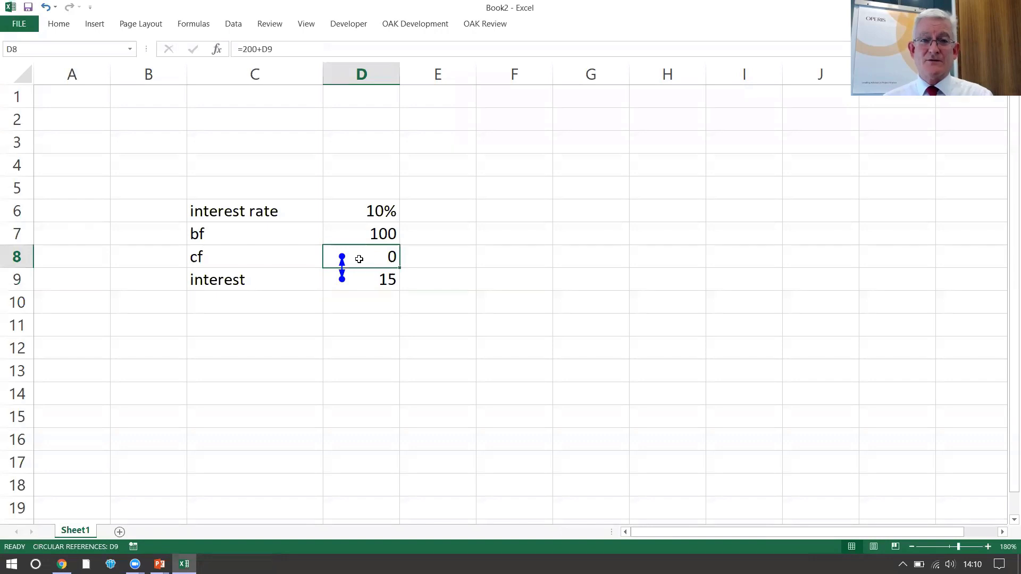
{"action": "key", "text": "Right"}
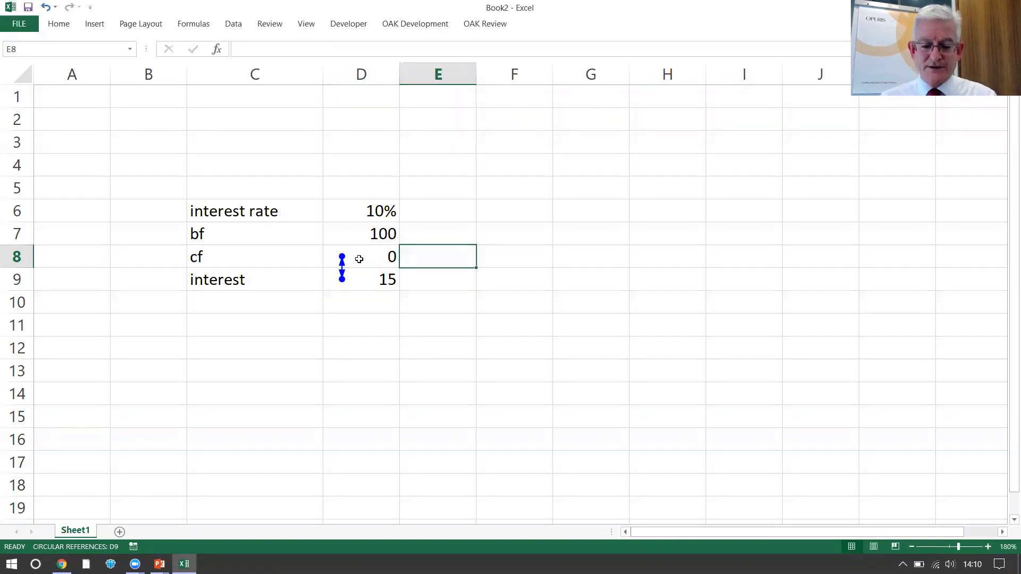
{"action": "type", "text": "#CI"}
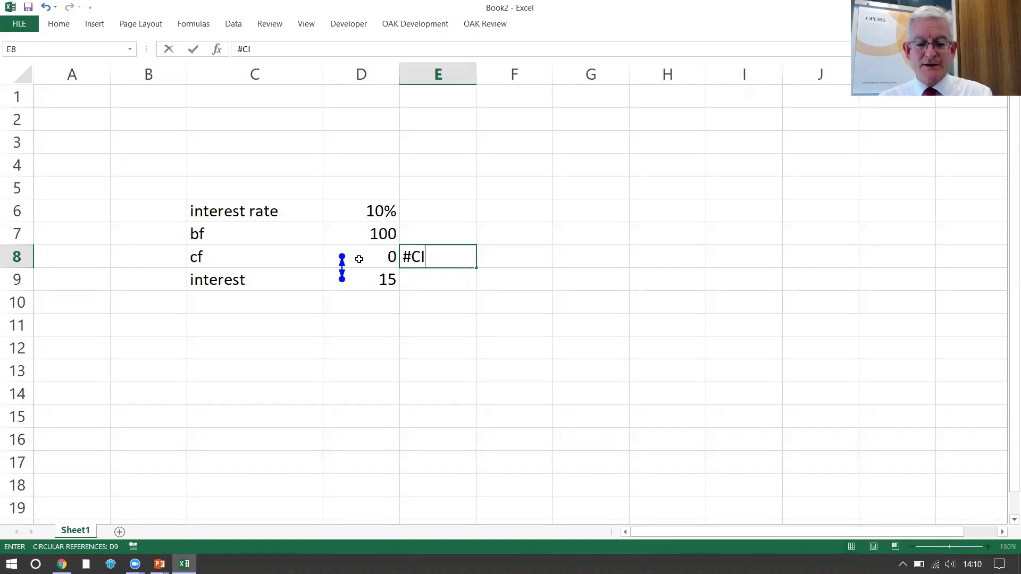
{"action": "type", "text": "RC!"}
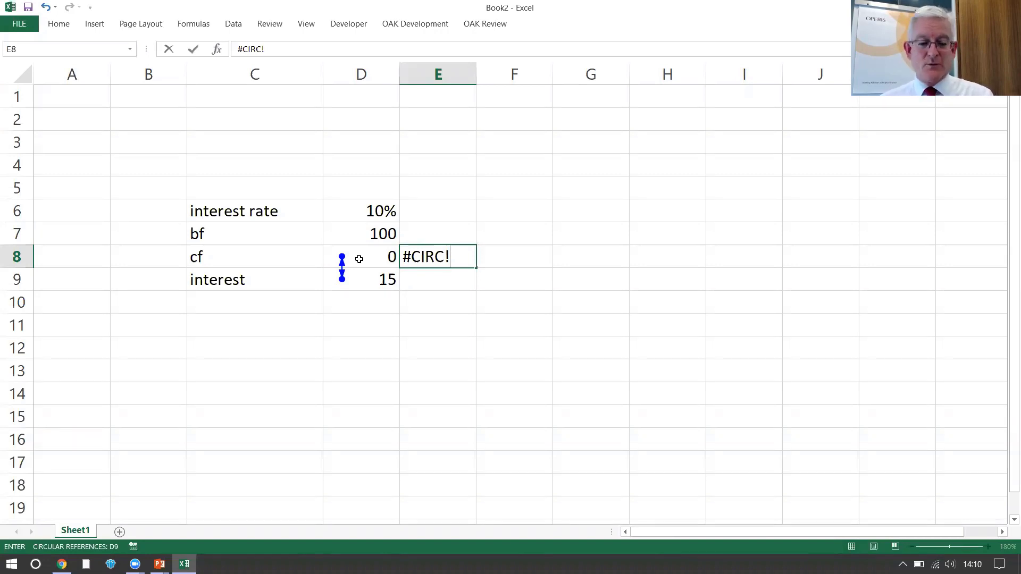
{"action": "key", "text": "Escape"}
{"action": "left_click", "coordinate": [359, 259]}
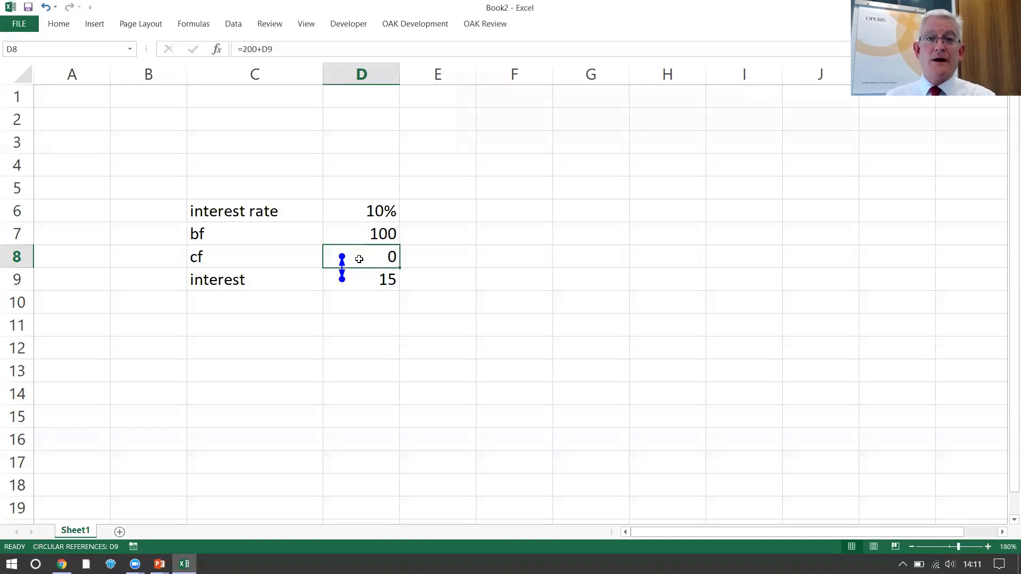
Step: Inspect the bf, cf and interest cells, then try a 5% interest rate in D6
{"action": "key", "text": "Up"}
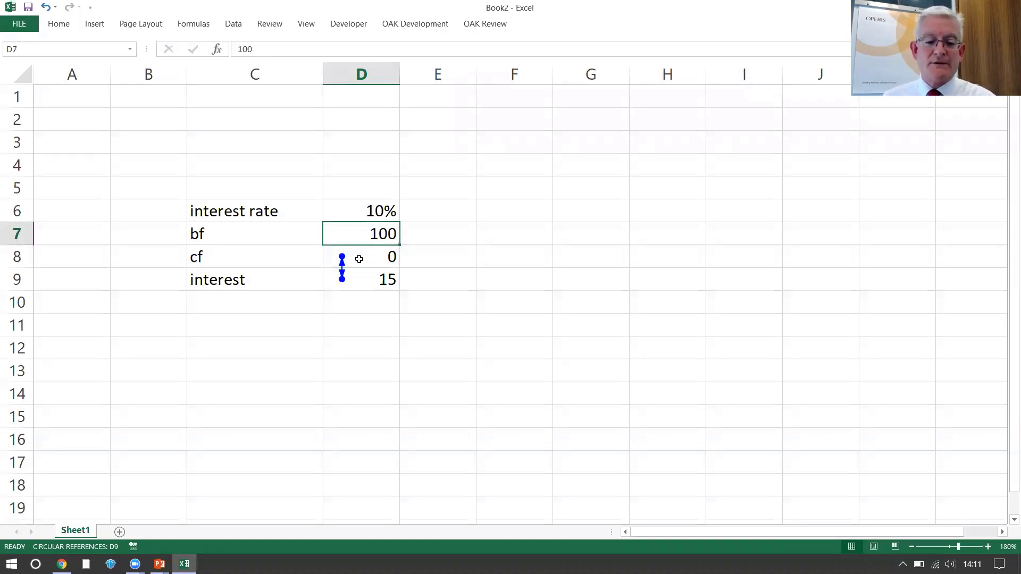
{"action": "key", "text": "Down"}
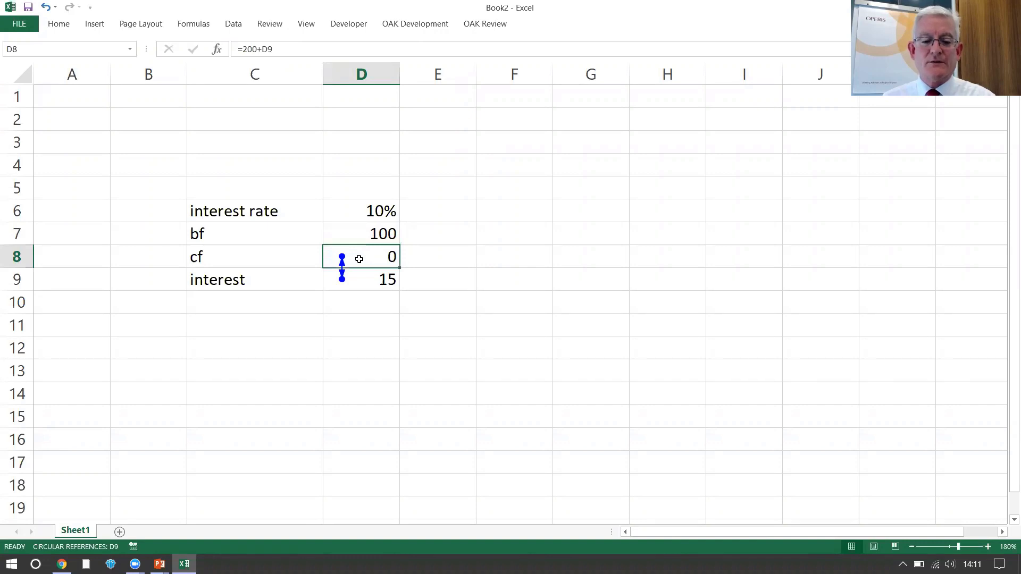
{"action": "key", "text": "Up"}
{"action": "key", "text": "Up"}
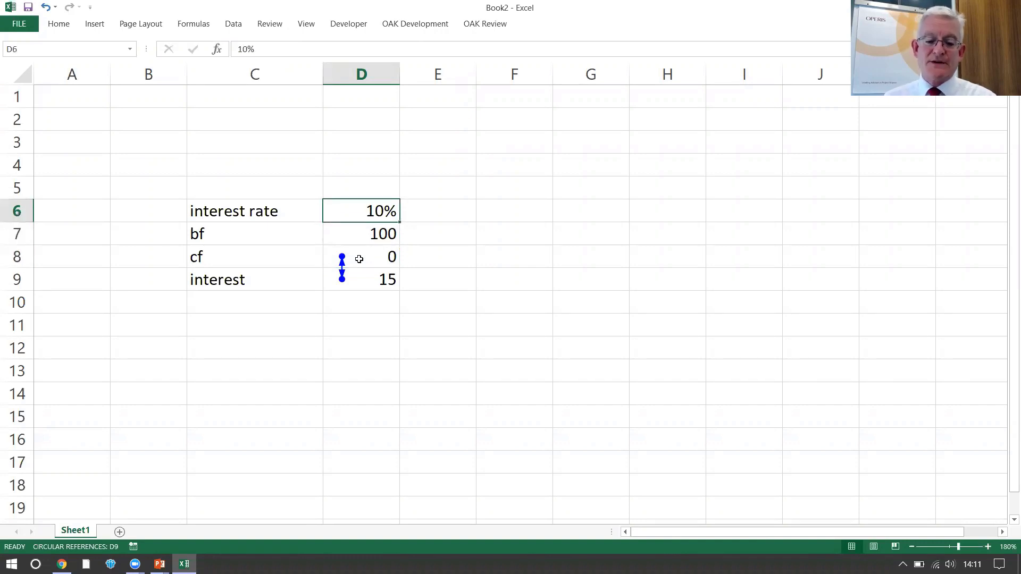
{"action": "key", "text": "Down"}
{"action": "key", "text": "Down"}
{"action": "key", "text": "Down"}
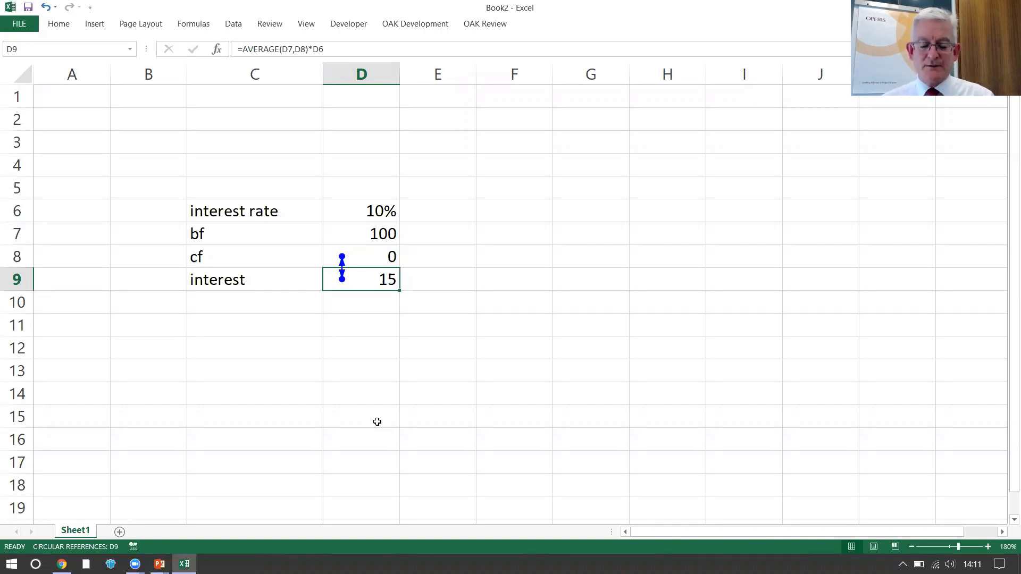
{"action": "key", "text": "Up"}
{"action": "key", "text": "Up"}
{"action": "key", "text": "Up"}
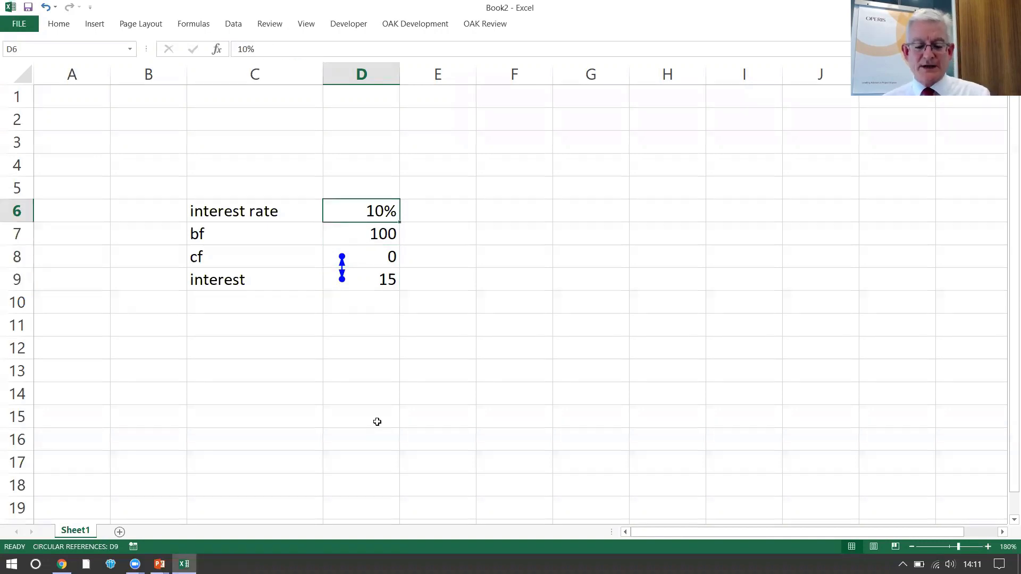
{"action": "type", "text": "5%"}
{"action": "key", "text": "Return"}
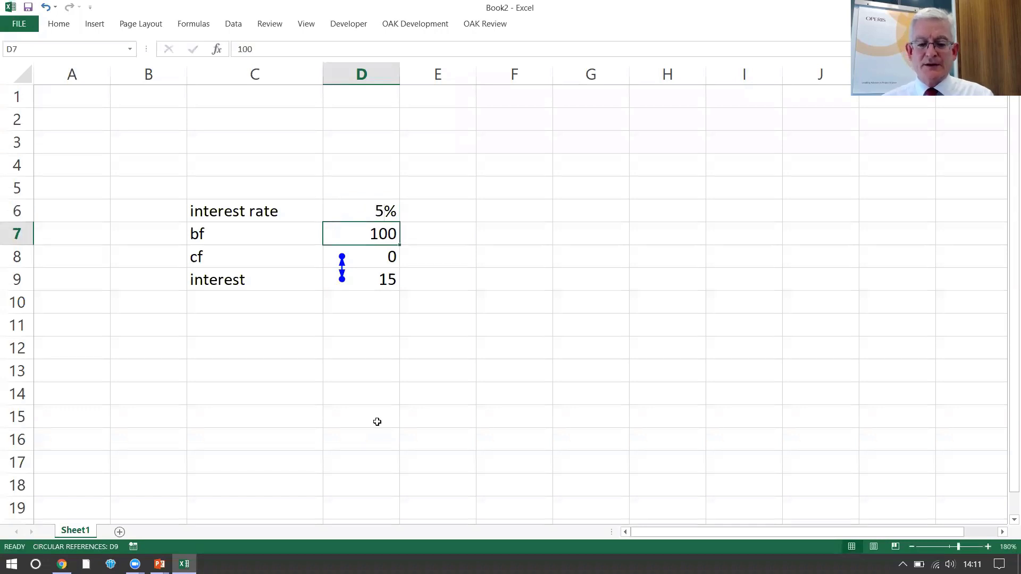
Step: Set the interest rate in D6 to 10% and inspect the bf, interest and cf cells
{"action": "key", "text": "Down"}
{"action": "key", "text": "Down"}
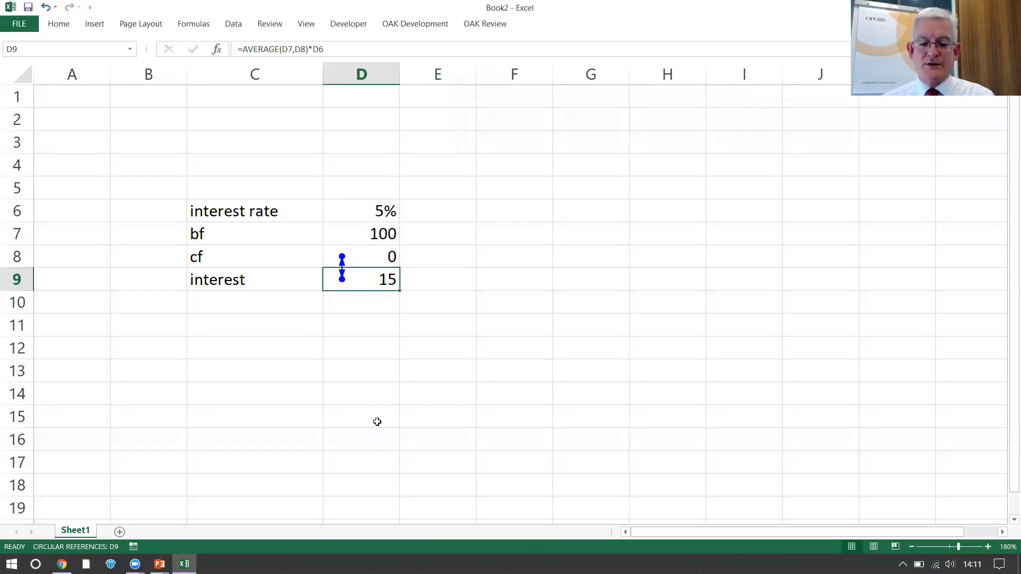
{"action": "key", "text": "Up"}
{"action": "key", "text": "Up"}
{"action": "key", "text": "Up"}
{"action": "type", "text": "10%"}
{"action": "key", "text": "ctrl+Return"}
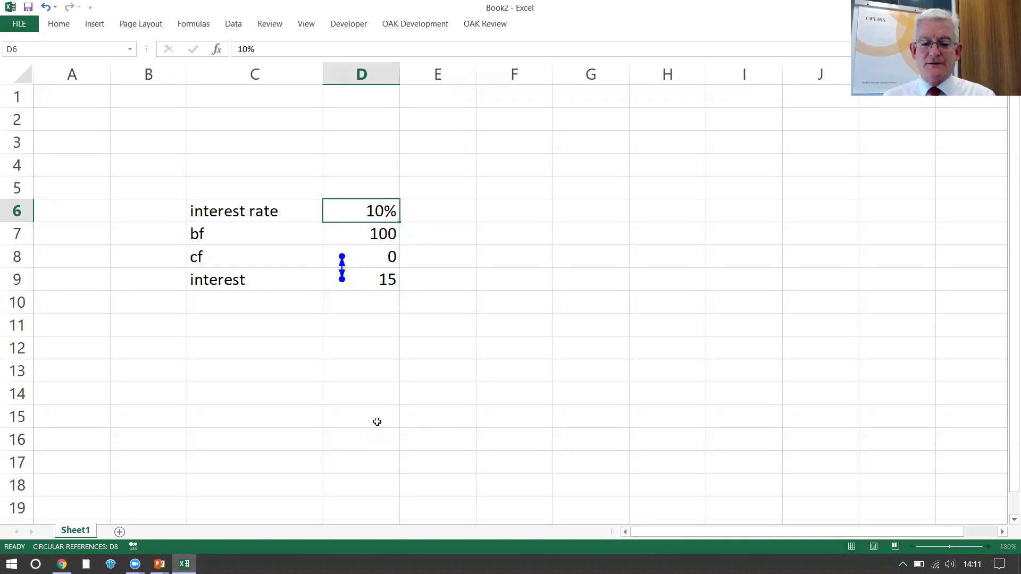
{"action": "key", "text": "Down"}
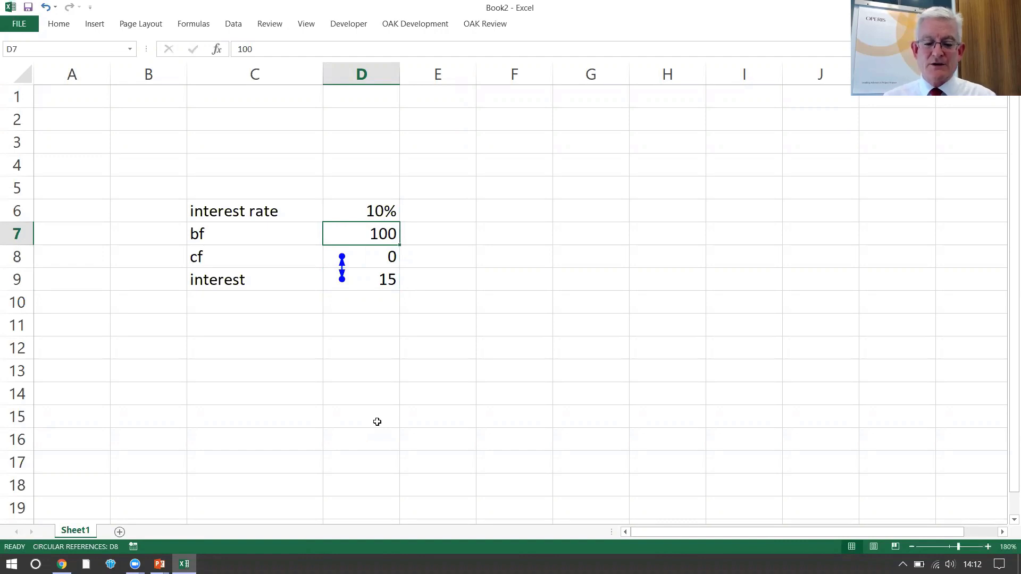
{"action": "key", "text": "Down"}
{"action": "key", "text": "Down"}
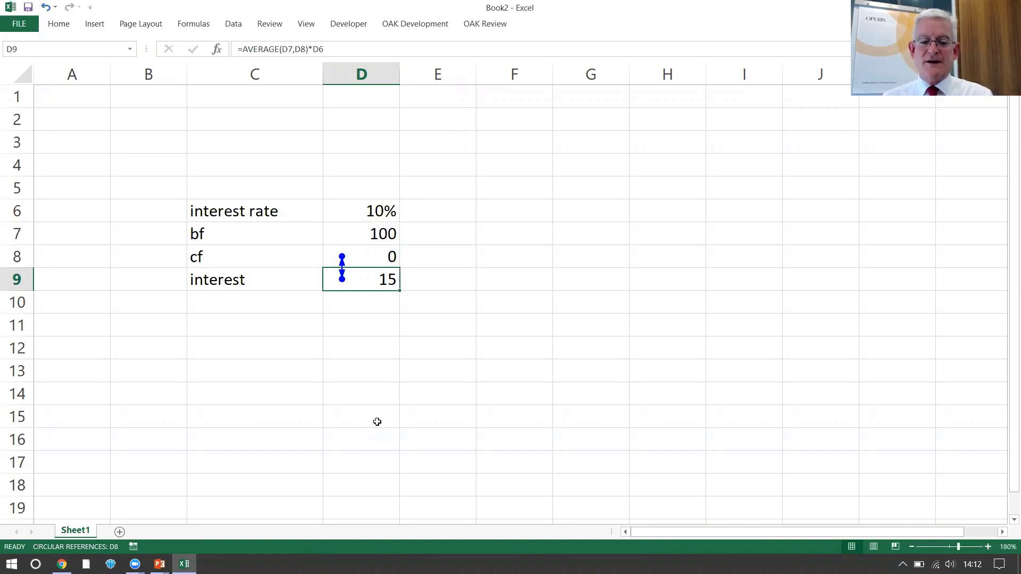
{"action": "key", "text": "Up"}
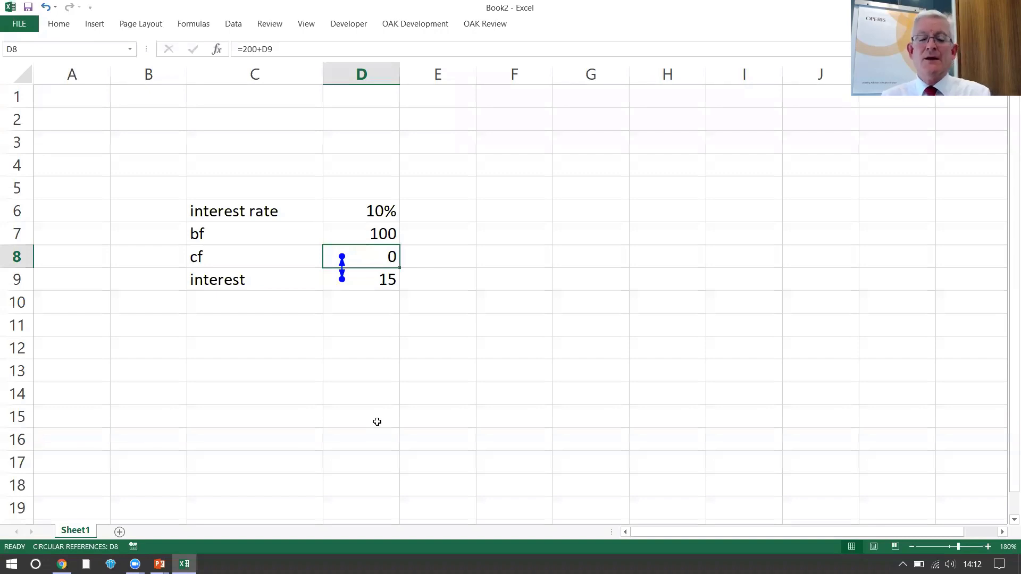
Step: Turn on Enable iterative calculation in Excel's Formulas options
{"action": "left_click", "coordinate": [22, 25]}
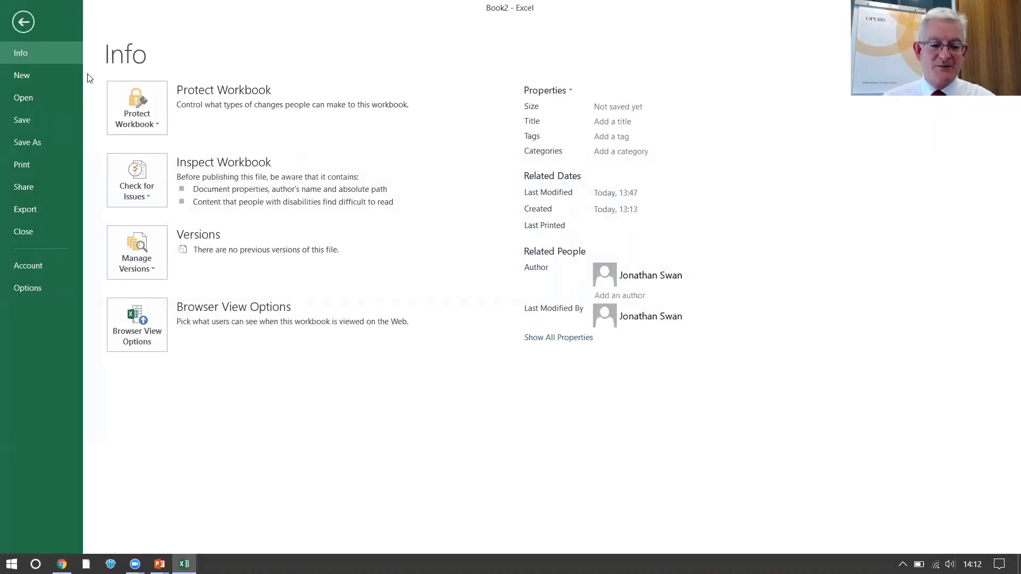
{"action": "left_click", "coordinate": [27, 290]}
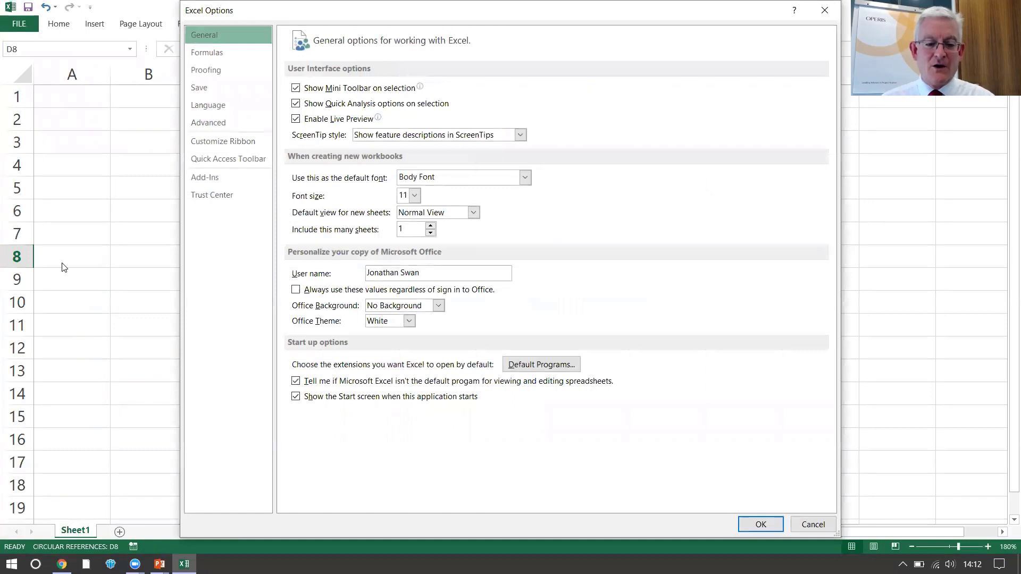
{"action": "left_click", "coordinate": [240, 52]}
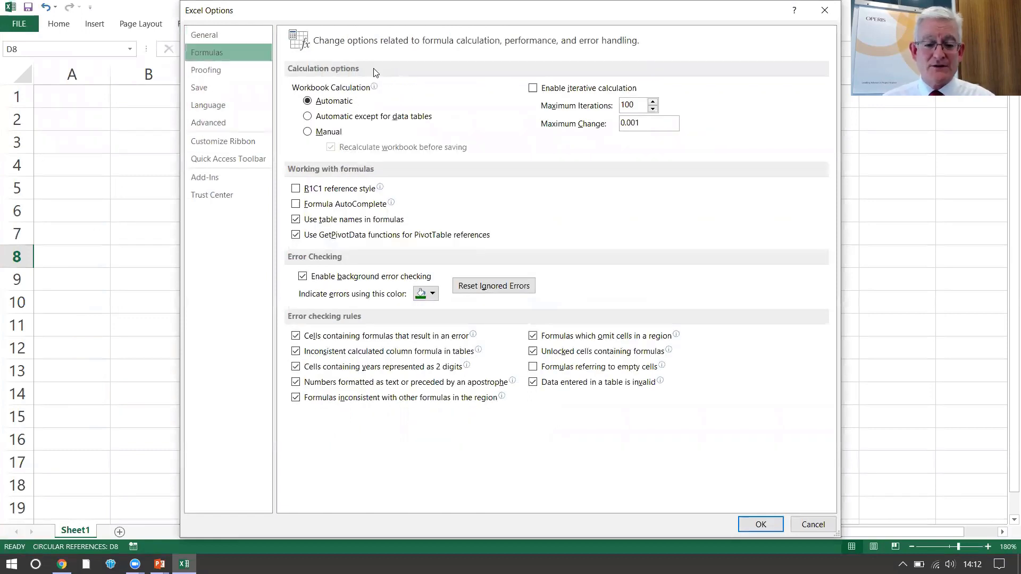
{"action": "left_click", "coordinate": [532, 88]}
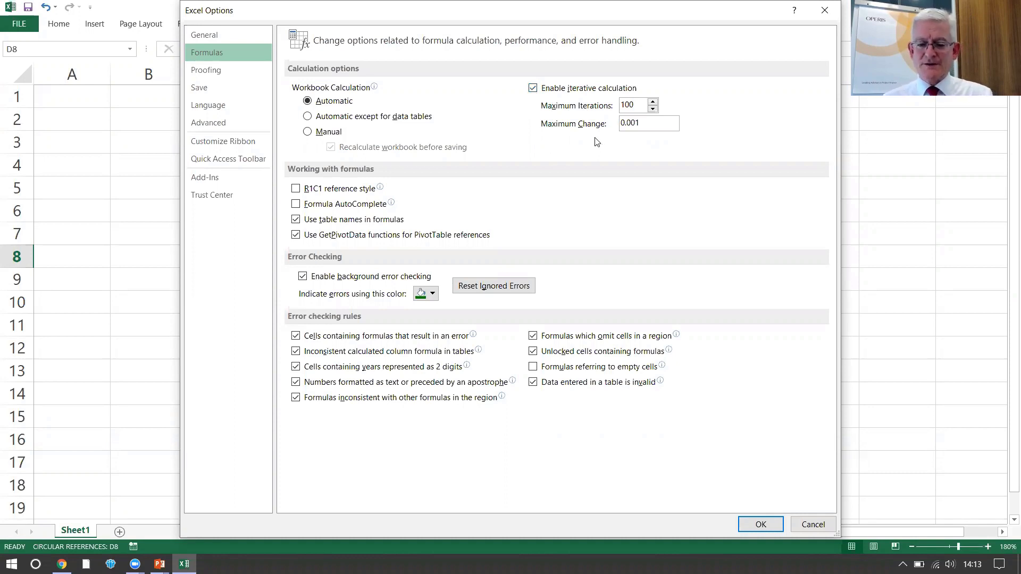
{"action": "left_click", "coordinate": [761, 525]}
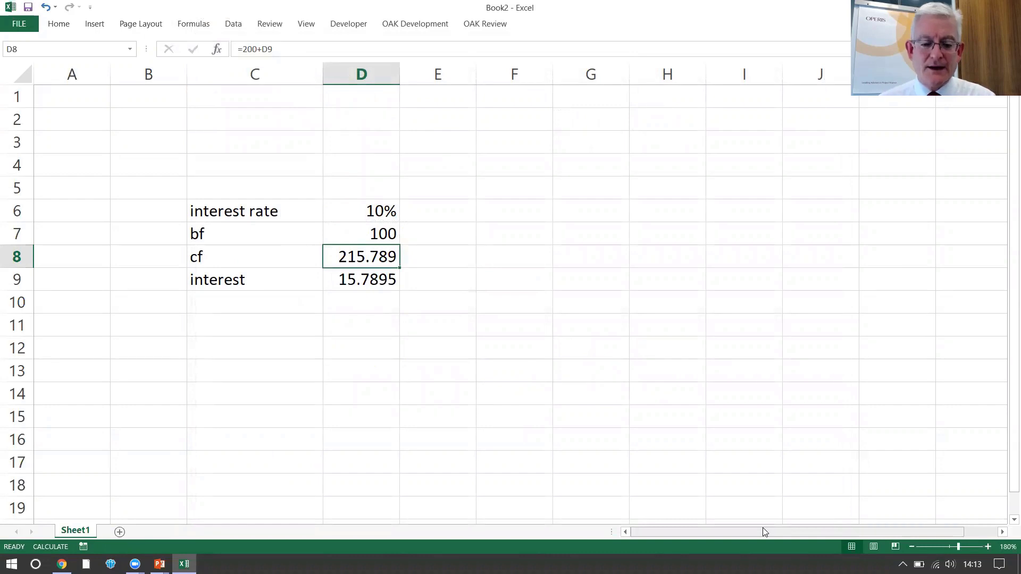
{"action": "key", "text": "Down"}
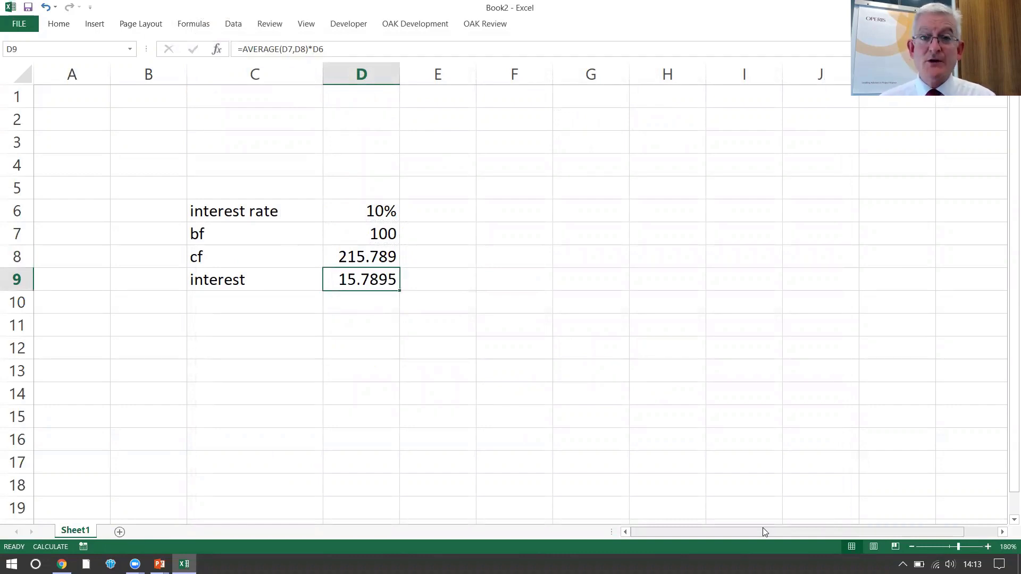
{"action": "key", "text": "Up"}
{"action": "key", "text": "Up"}
{"action": "key", "text": "Up"}
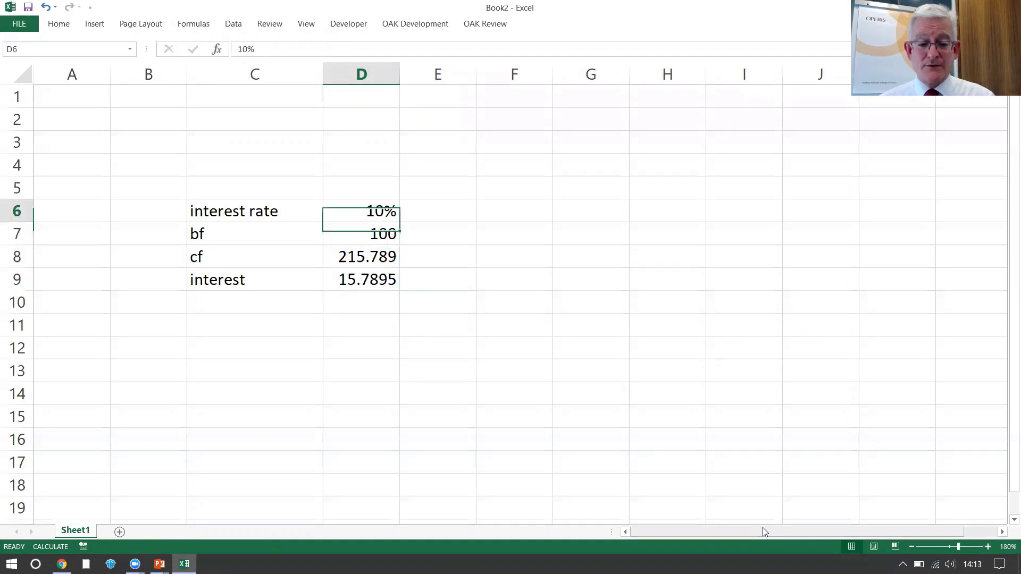
{"action": "type", "text": "5"}
{"action": "key", "text": "Return"}
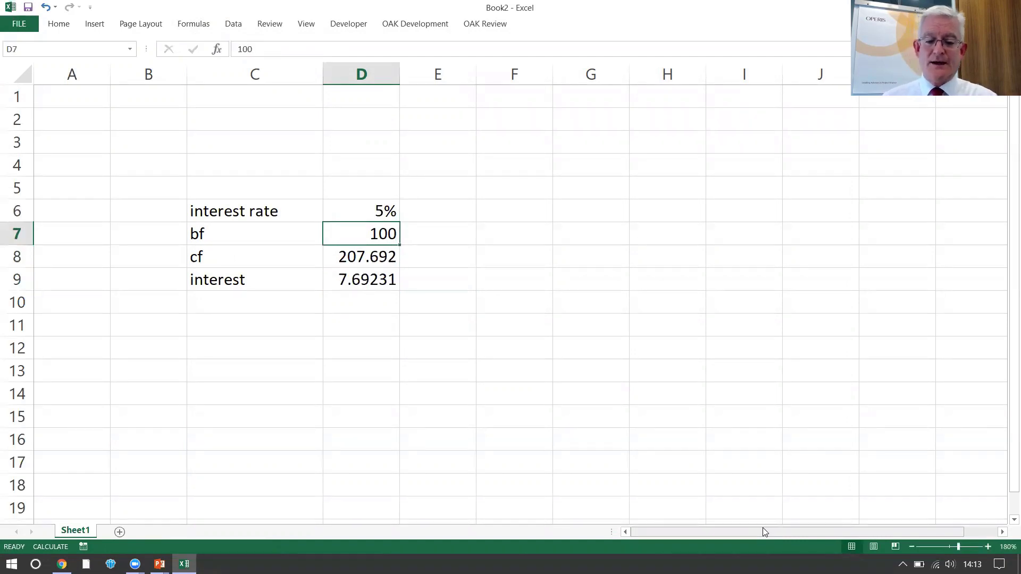
{"action": "key", "text": "Down"}
{"action": "key", "text": "Down"}
{"action": "key", "text": "Up"}
{"action": "key", "text": "Up"}
{"action": "key", "text": "Up"}
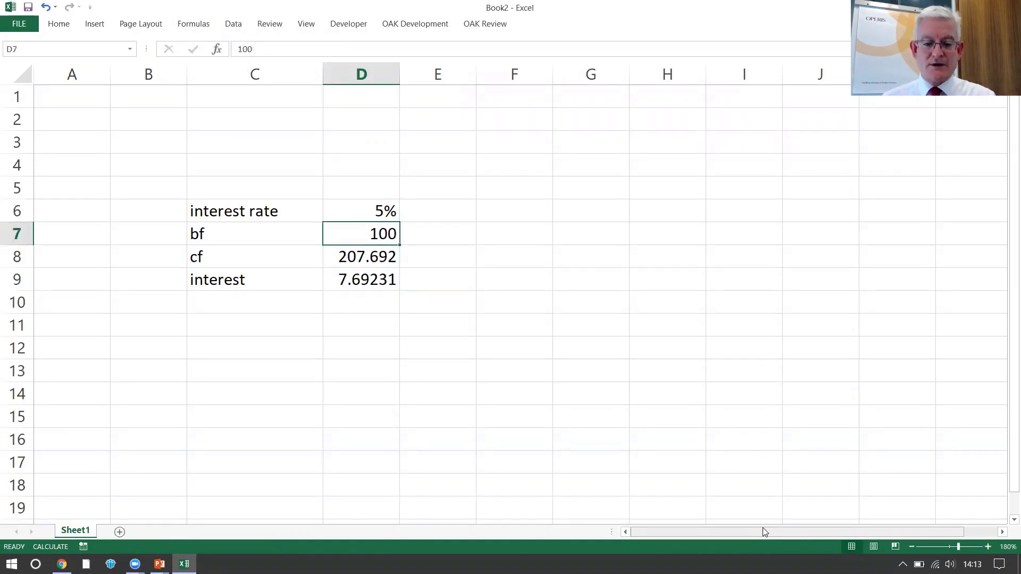
{"action": "type", "text": "10"}
{"action": "key", "text": "Return"}
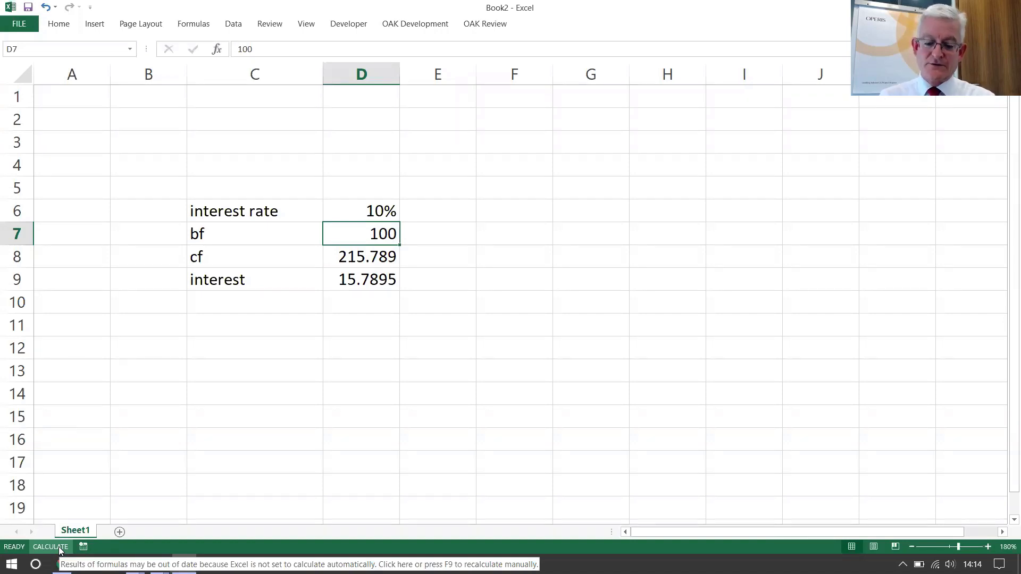
{"action": "left_click", "coordinate": [59, 549]}
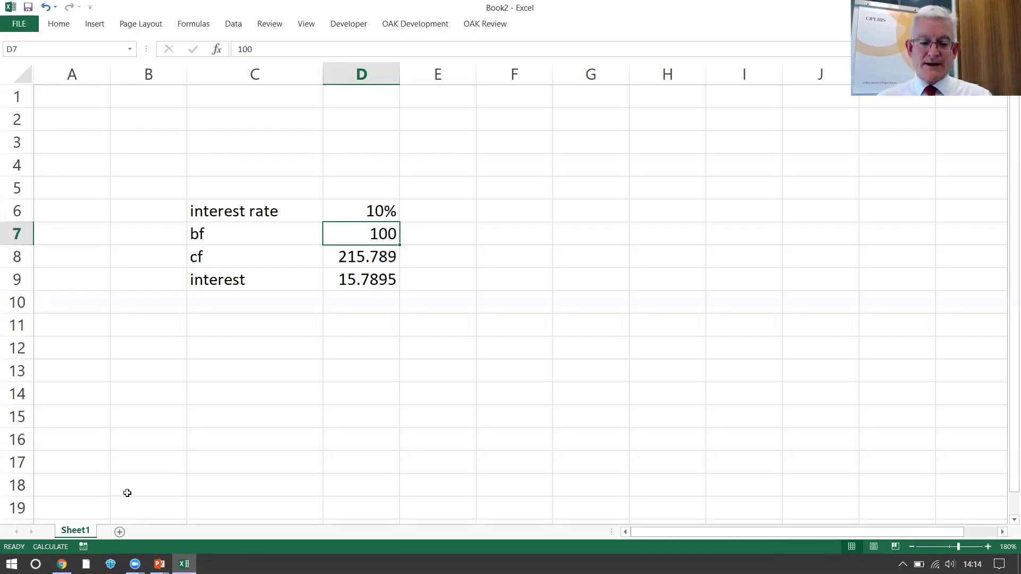
{"action": "key", "text": "Down"}
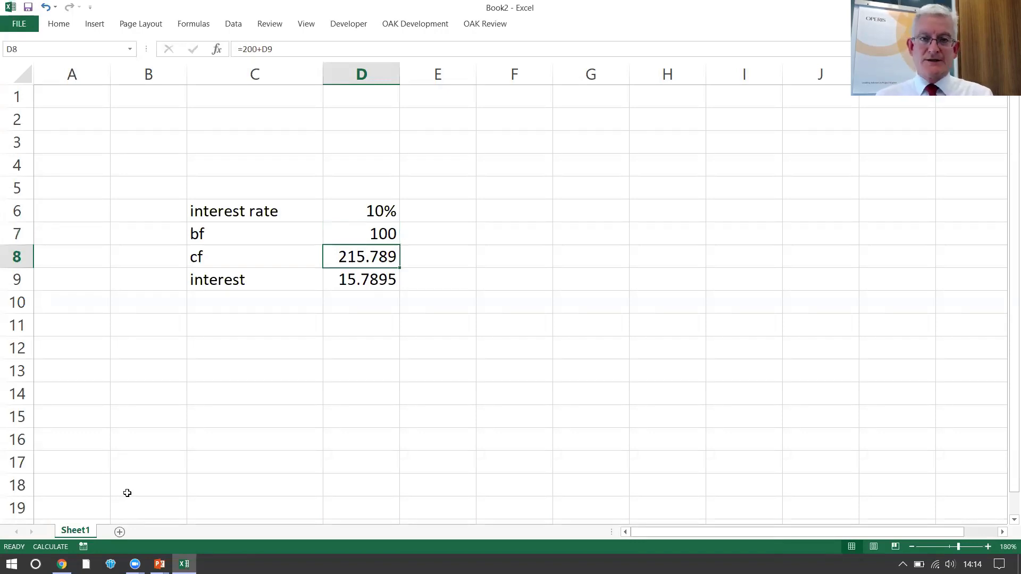
{"action": "key", "text": "Down"}
{"action": "key", "text": "Up"}
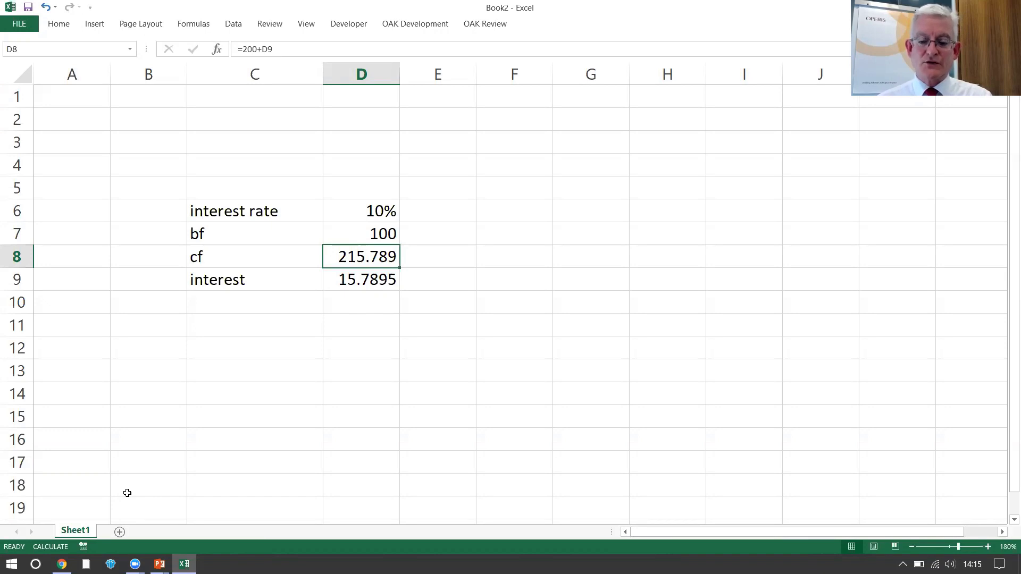
{"action": "key", "text": "alt+Tab"}
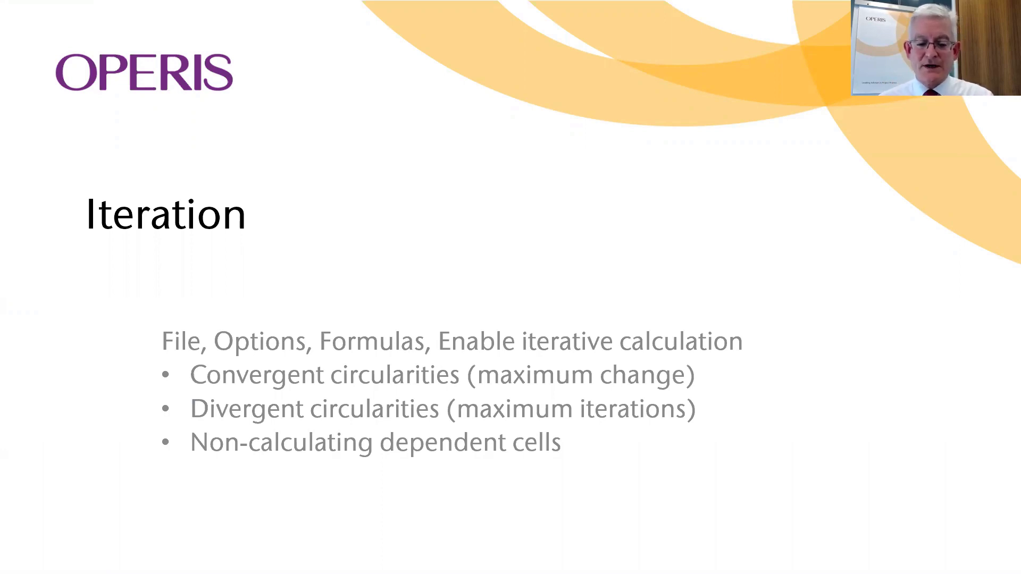
{"action": "key", "text": "alt+Tab"}
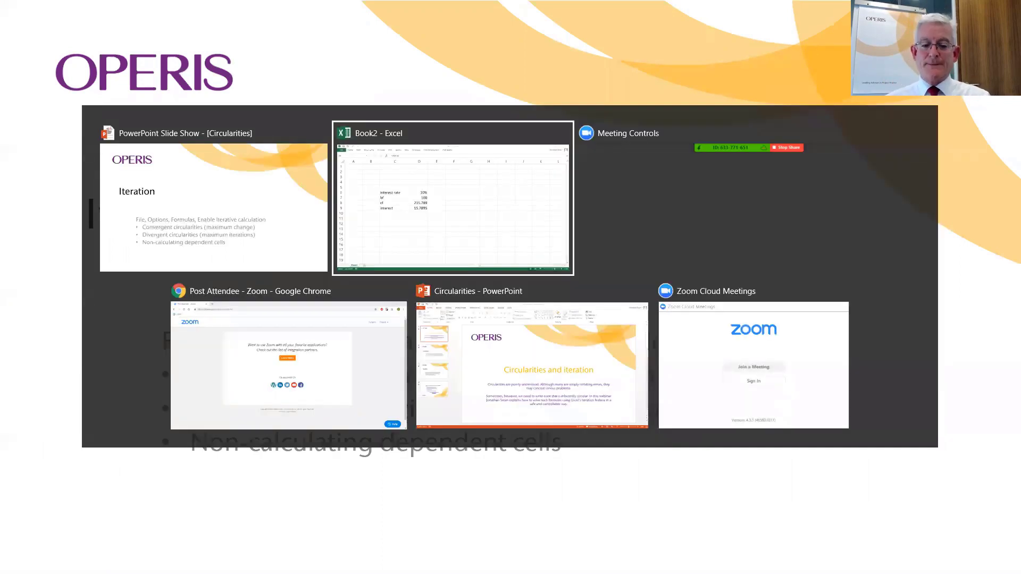
{"action": "key", "text": "Down"}
{"action": "key", "text": "Down"}
{"action": "key", "text": "Down"}
{"action": "key", "text": "Down"}
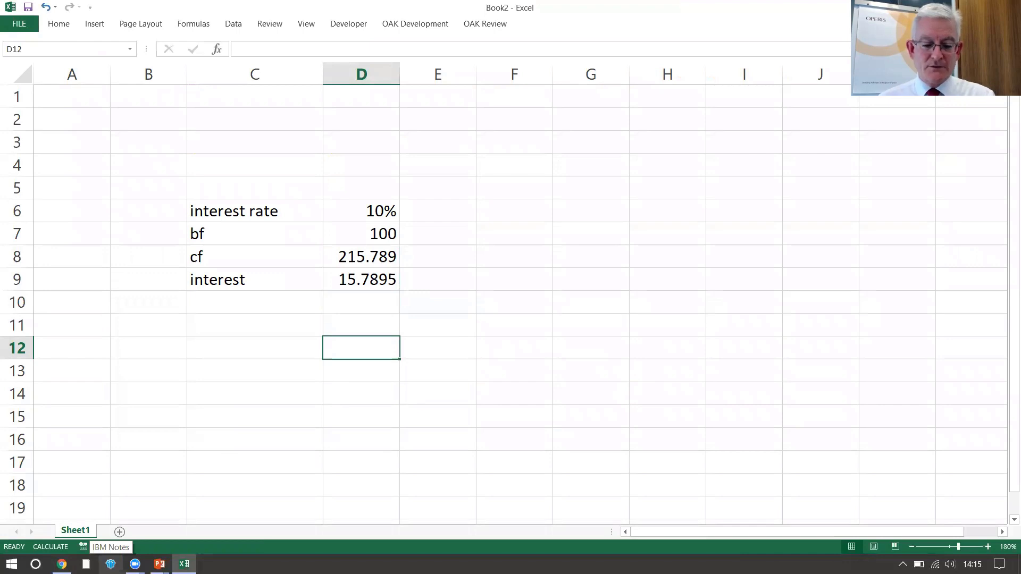
Step: Enter 1 in D12 and 2 in D13
{"action": "type", "text": "1"}
{"action": "key", "text": "Return"}
{"action": "type", "text": "2"}
{"action": "key", "text": "Return"}
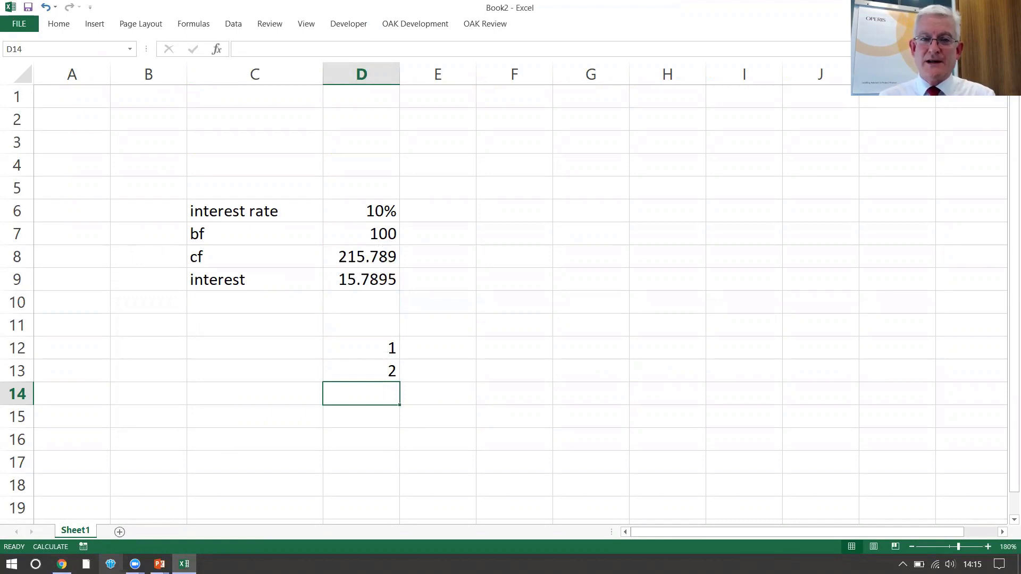
Step: Enter =SUM(D12:D14) in D14, a self-referencing total that iterates to 300
{"action": "type", "text": "="}
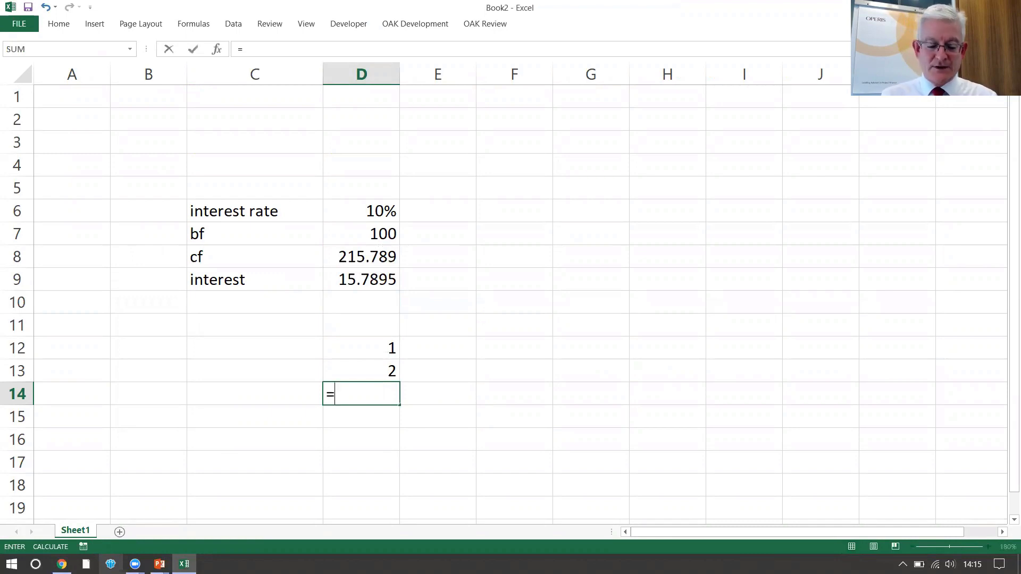
{"action": "type", "text": "sum("}
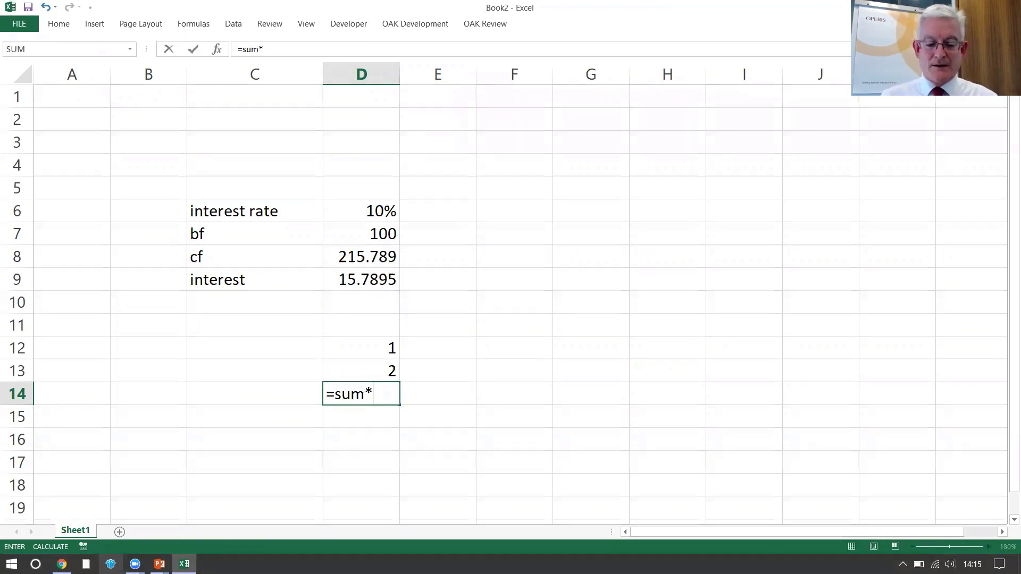
{"action": "key", "text": "BackSpace"}
{"action": "type", "text": "("}
{"action": "key", "text": "Up"}
{"action": "key", "text": "Up"}
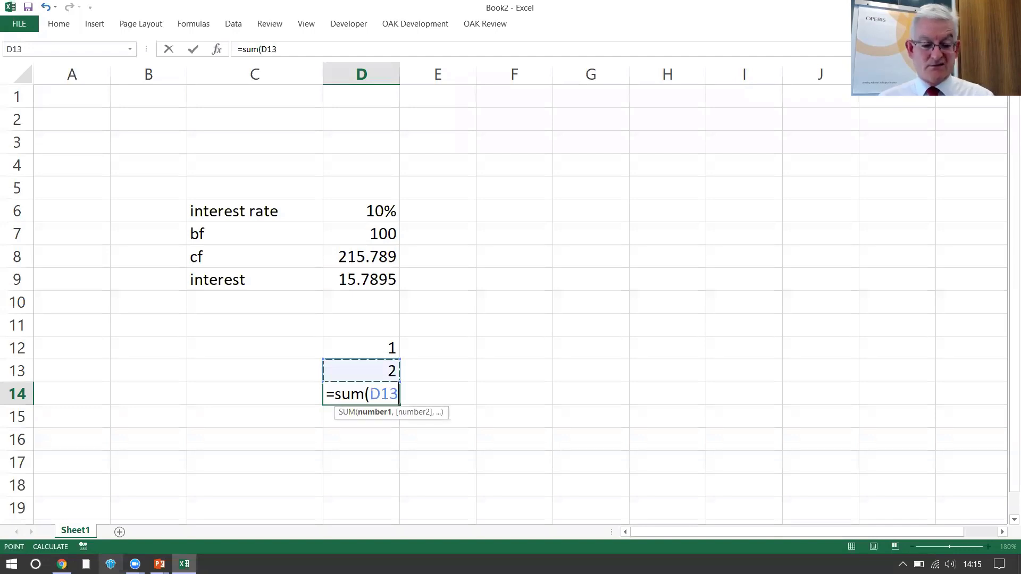
{"action": "key", "text": "shift+Down"}
{"action": "key", "text": "shift+Down"}
{"action": "type", "text": ")"}
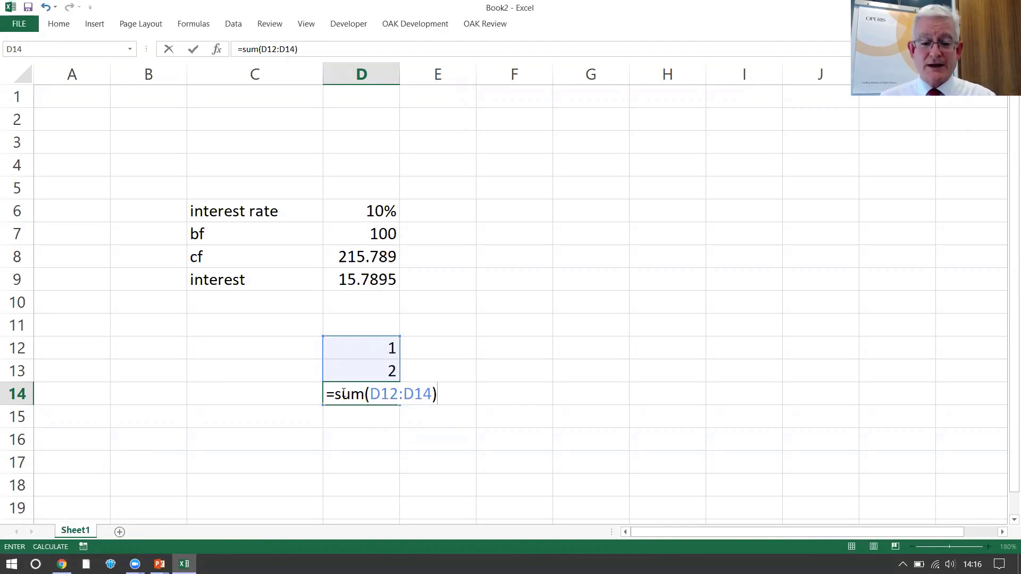
{"action": "key", "text": "Return"}
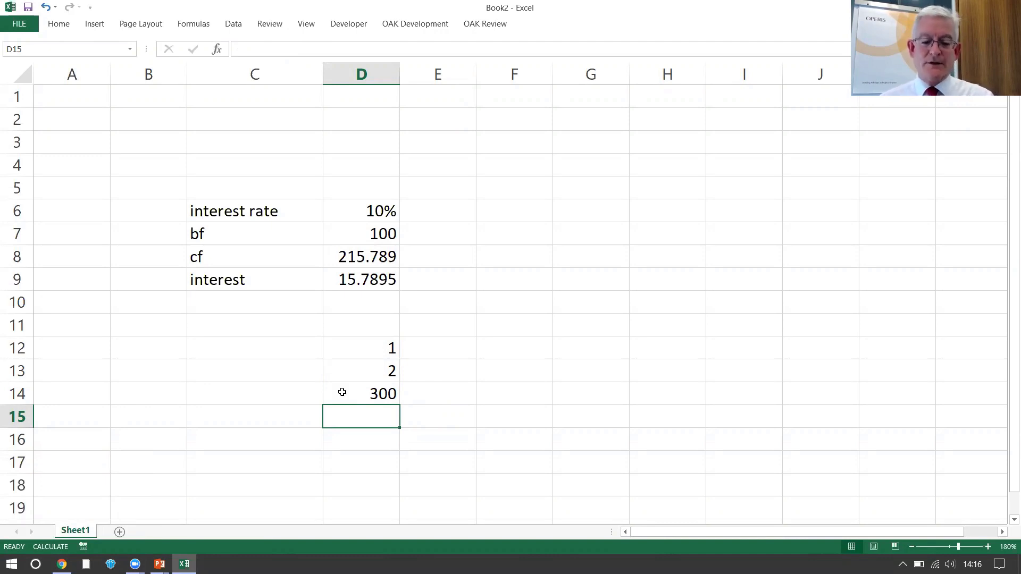
{"action": "key", "text": "alt+Tab"}
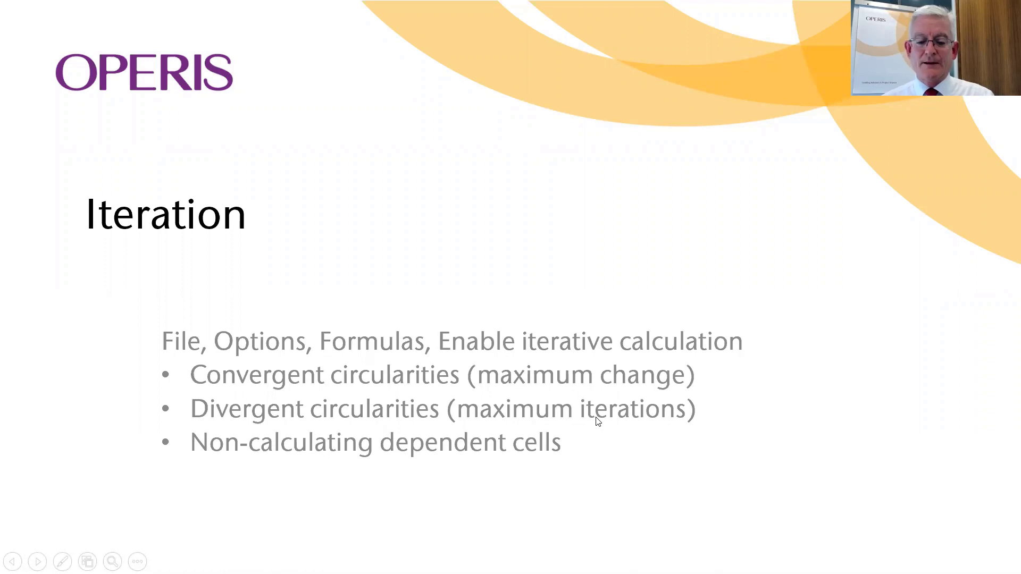
{"action": "key", "text": "alt+Tab"}
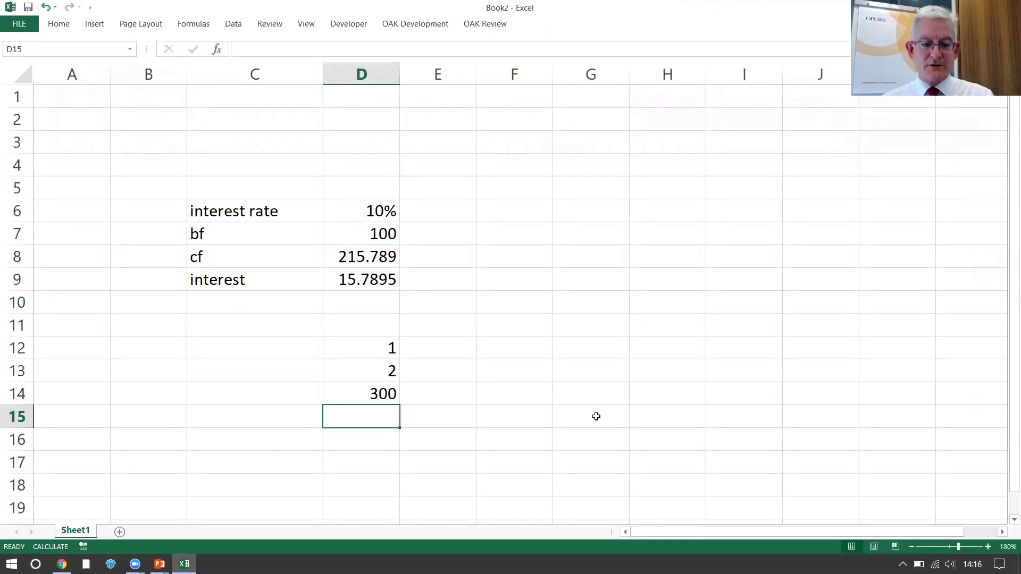
Step: Confirm the iterative calculation settings of 100 iterations and 0.001 maximum change in Excel Options
{"action": "type", "text": "ft"}
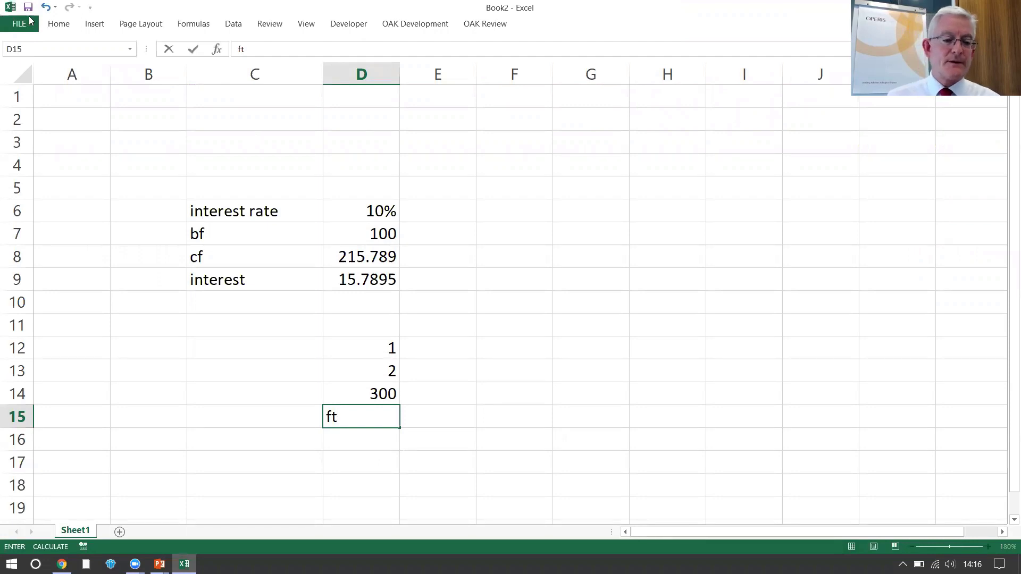
{"action": "left_click", "coordinate": [24, 25]}
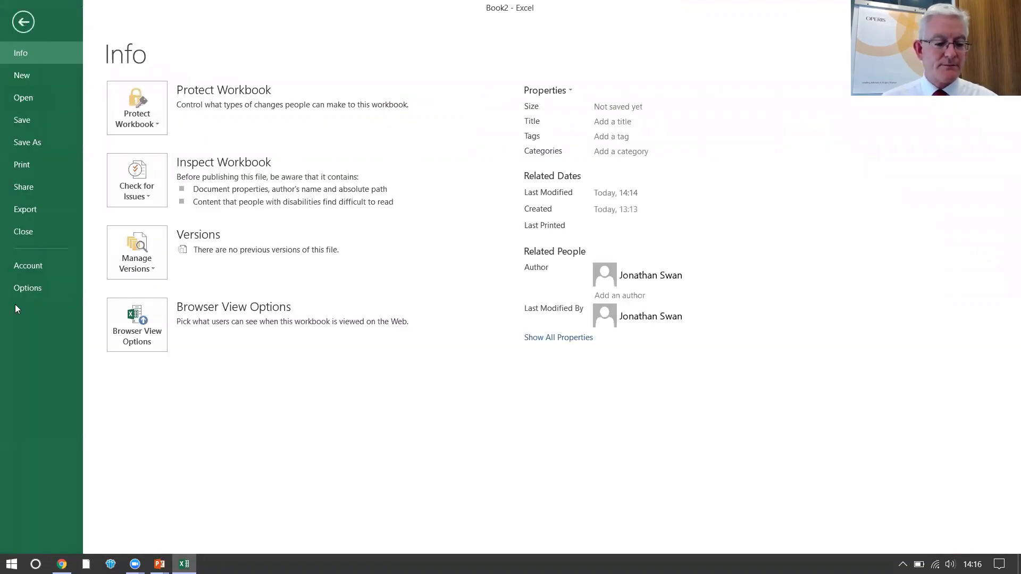
{"action": "left_click", "coordinate": [27, 289]}
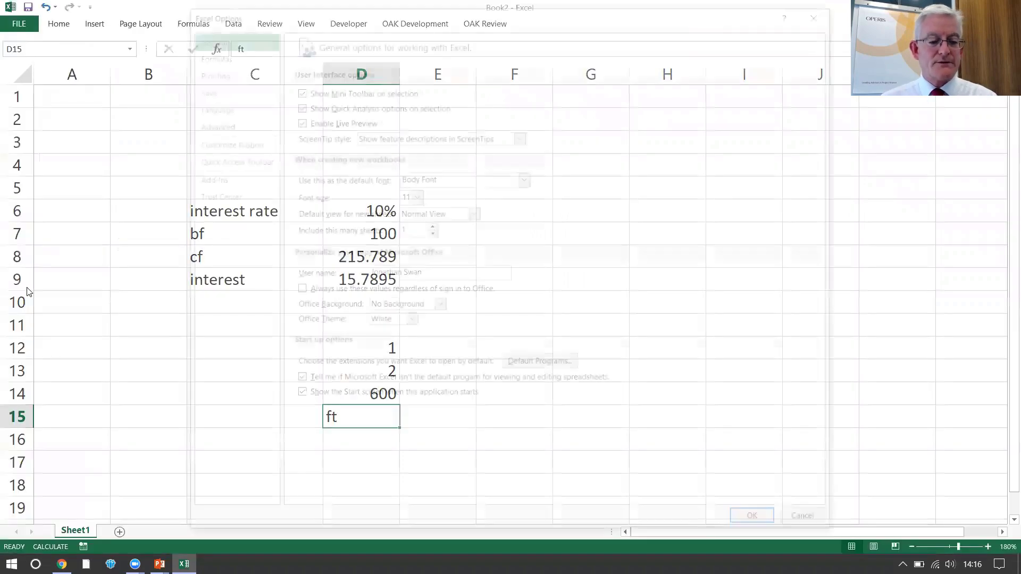
{"action": "left_click", "coordinate": [229, 52]}
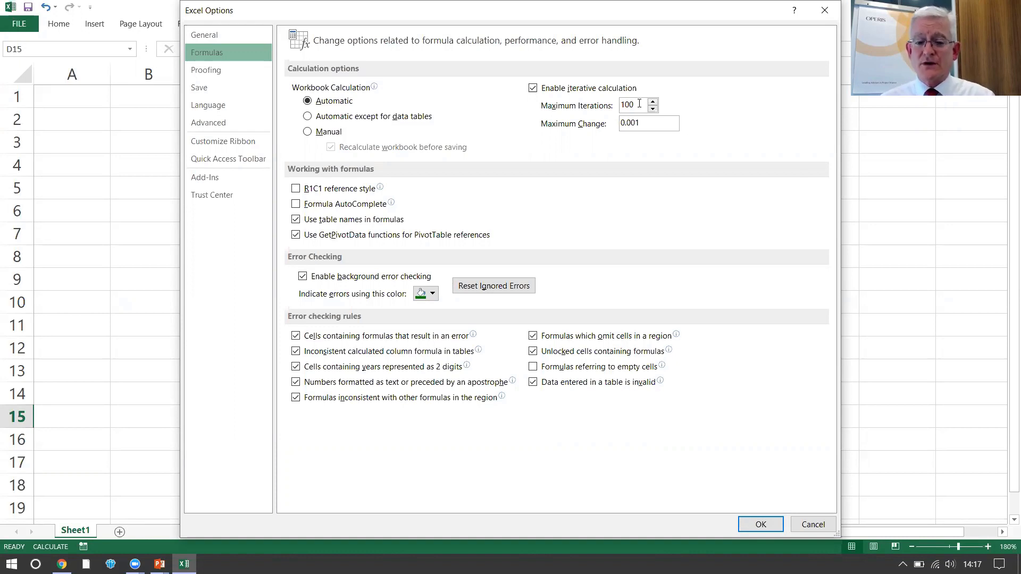
{"action": "left_click", "coordinate": [759, 525]}
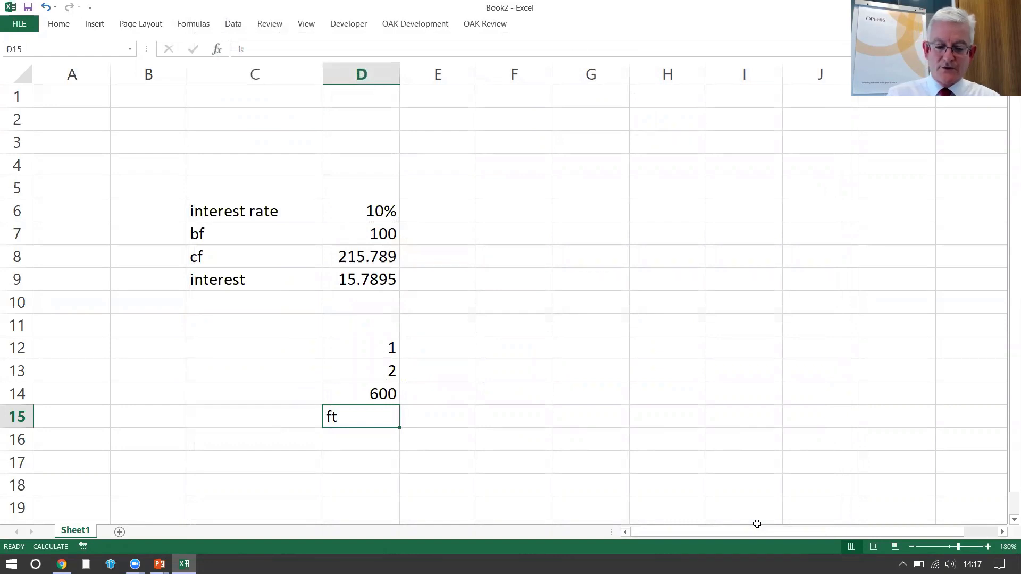
Step: Clear the stray text in D15 and recalculate with F9 repeatedly, pushing D14's circular sum upward
{"action": "key", "text": "Delete"}
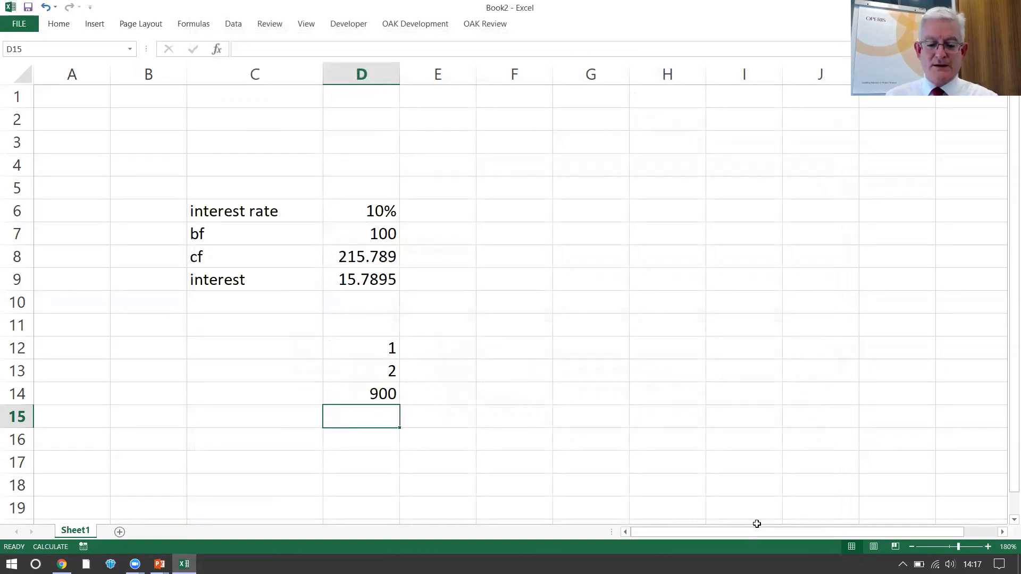
{"action": "key", "text": "Up"}
{"action": "key", "text": "Down"}
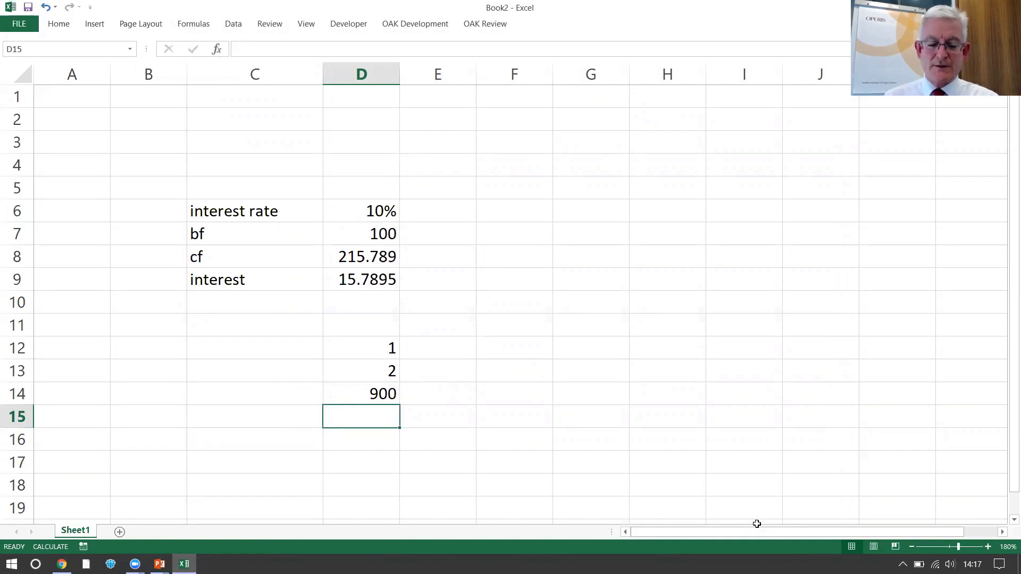
{"action": "key", "text": "Return"}
{"action": "key", "text": "F9"}
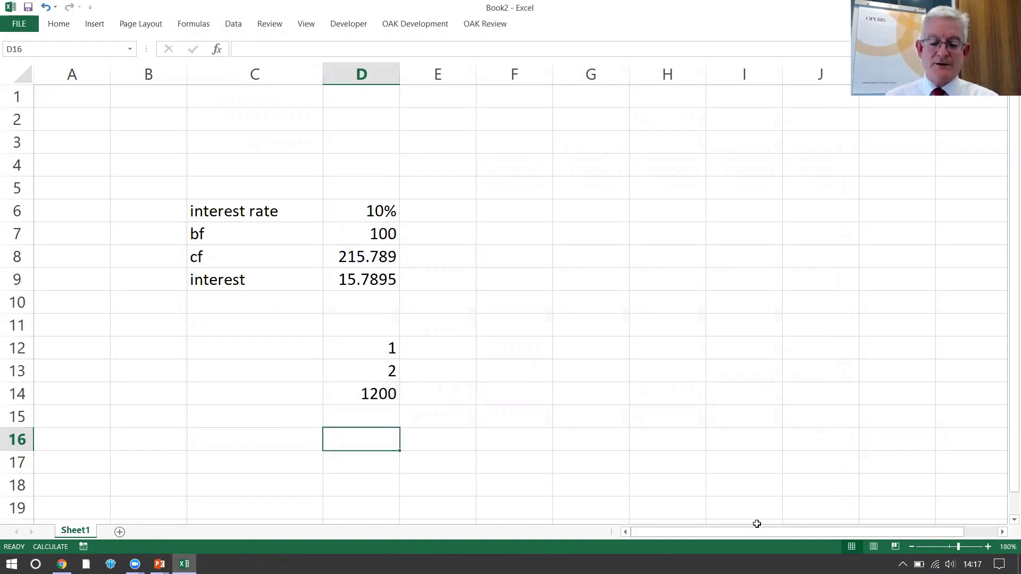
{"action": "key", "text": "F9"}
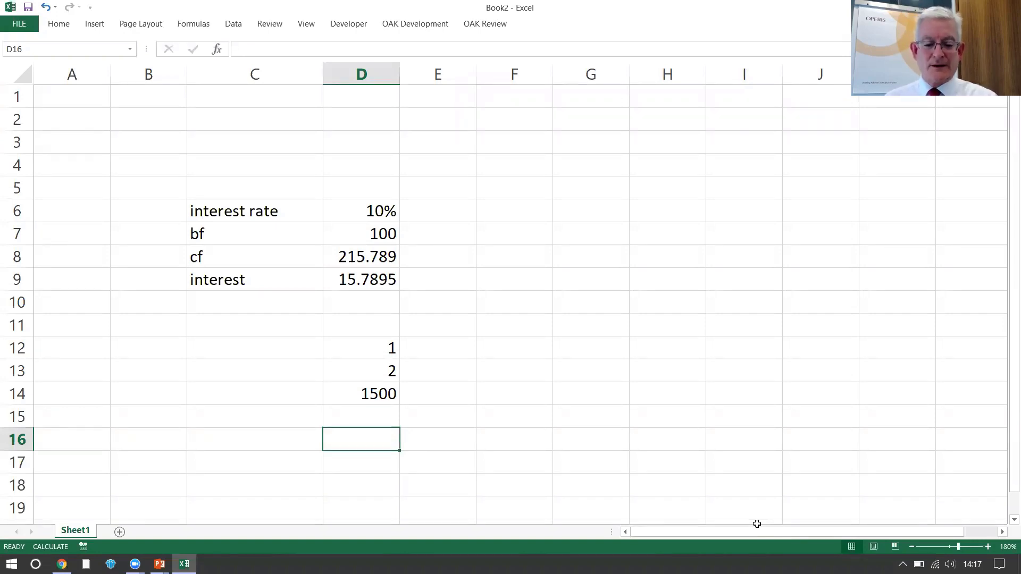
{"action": "key", "text": "F9"}
{"action": "key", "text": "F9"}
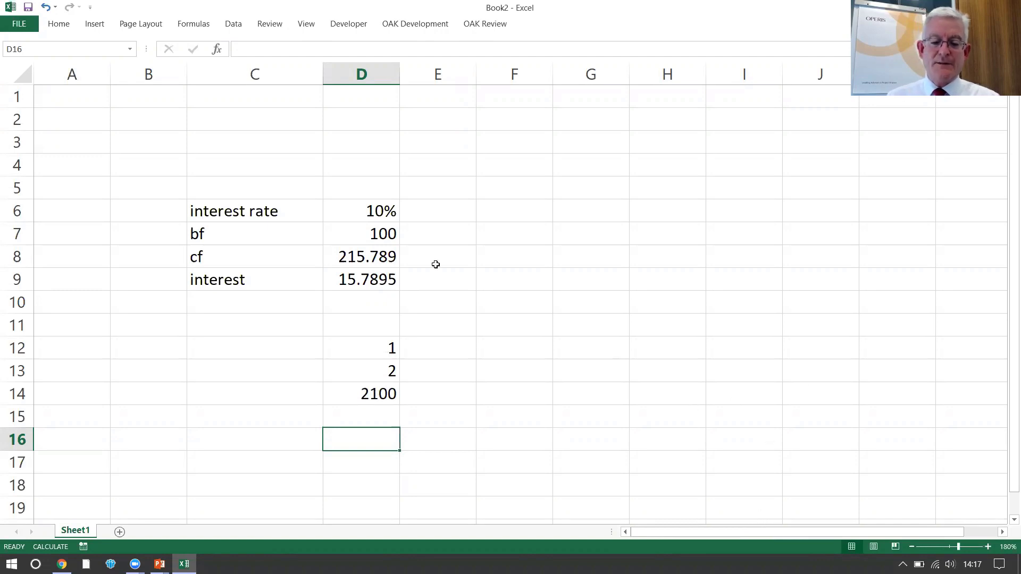
Step: Label E9 'convergent' and E14 'divergent'
{"action": "left_click", "coordinate": [421, 279]}
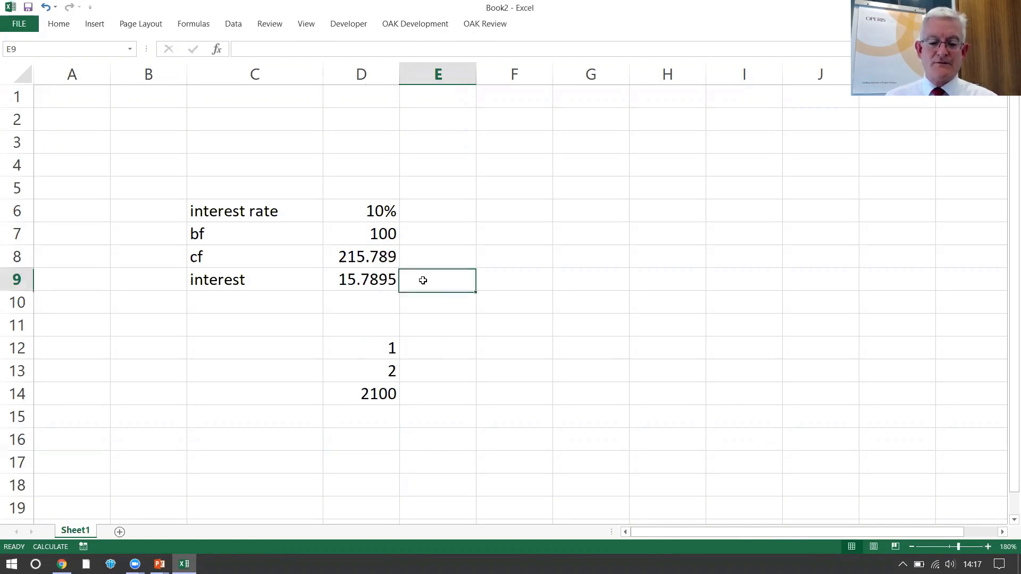
{"action": "type", "text": "convergent"}
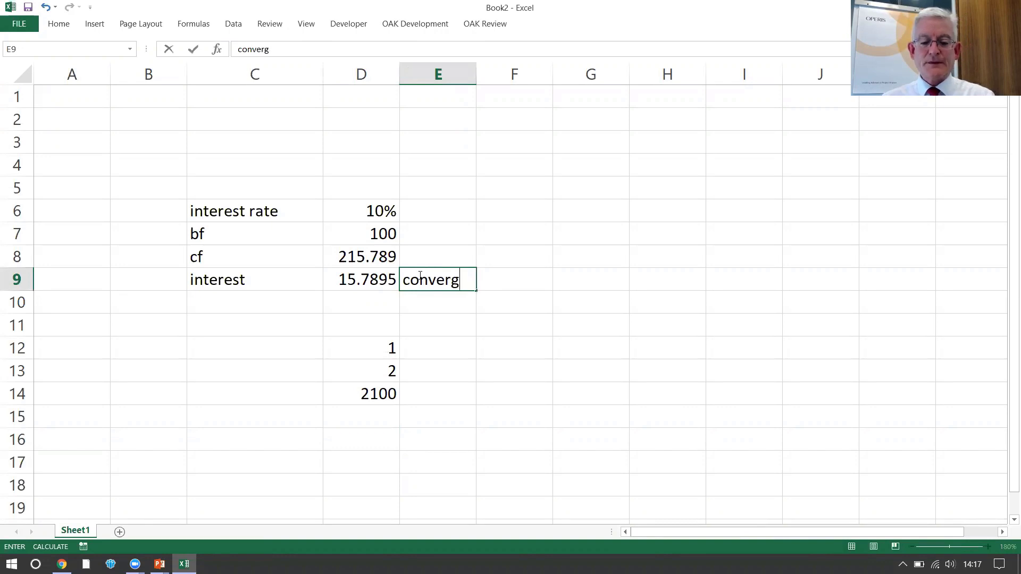
{"action": "key", "text": "Return"}
{"action": "key", "text": "Down"}
{"action": "key", "text": "Down"}
{"action": "key", "text": "Down"}
{"action": "key", "text": "Down"}
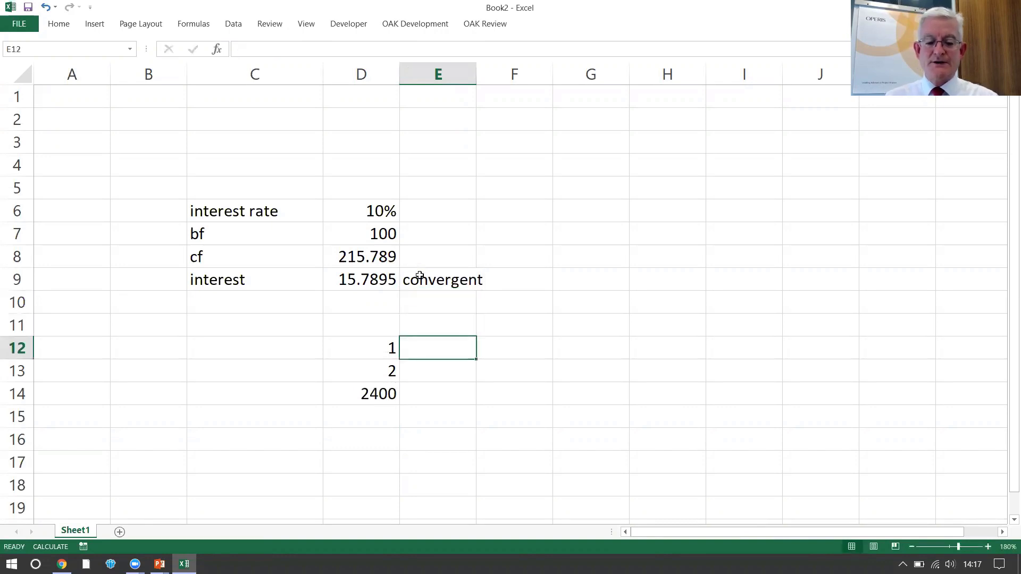
{"action": "type", "text": "divergent"}
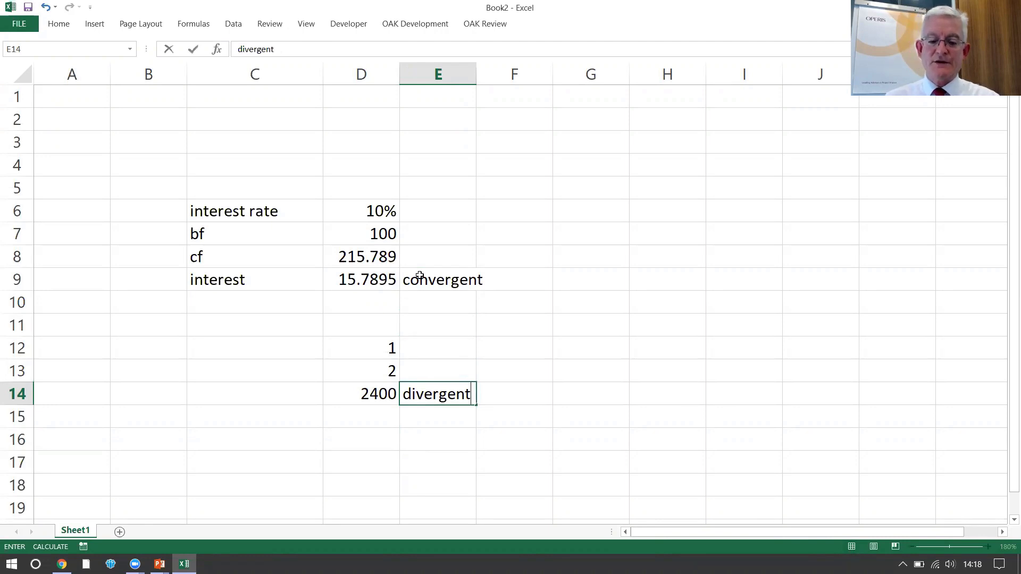
{"action": "key", "text": "Return"}
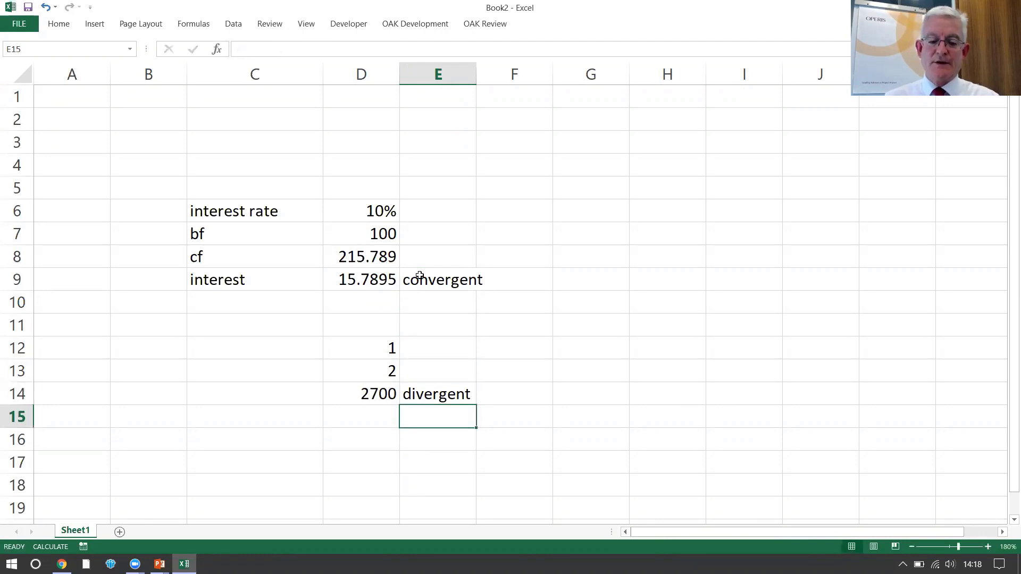
{"action": "key", "text": "Up"}
{"action": "key", "text": "Up"}
{"action": "key", "text": "Up"}
Step: Inspect the values in D12:D13, the SUM formula in D14 and the interest formula in D9
{"action": "key", "text": "Left"}
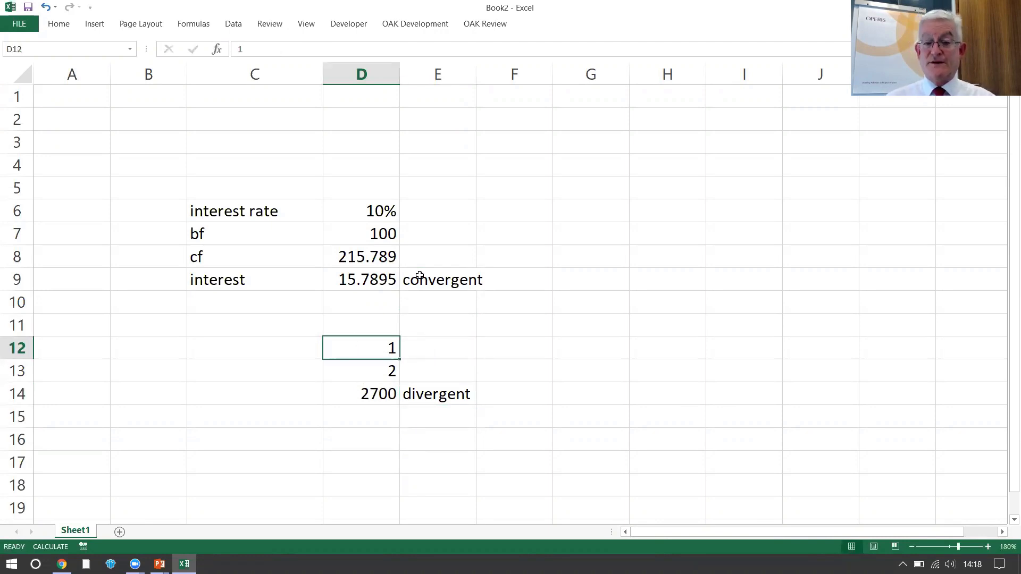
{"action": "key", "text": "Down"}
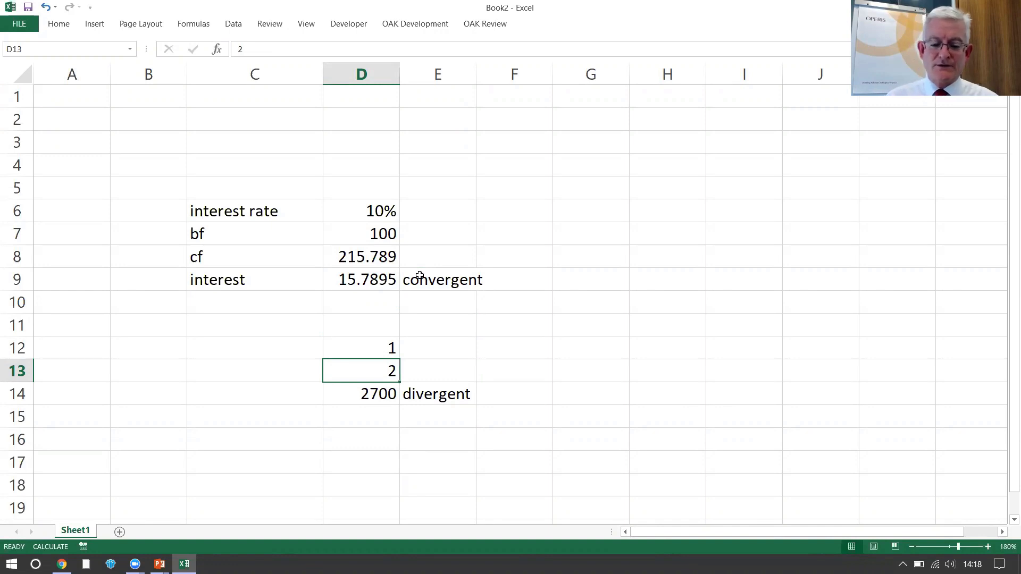
{"action": "key", "text": "Down"}
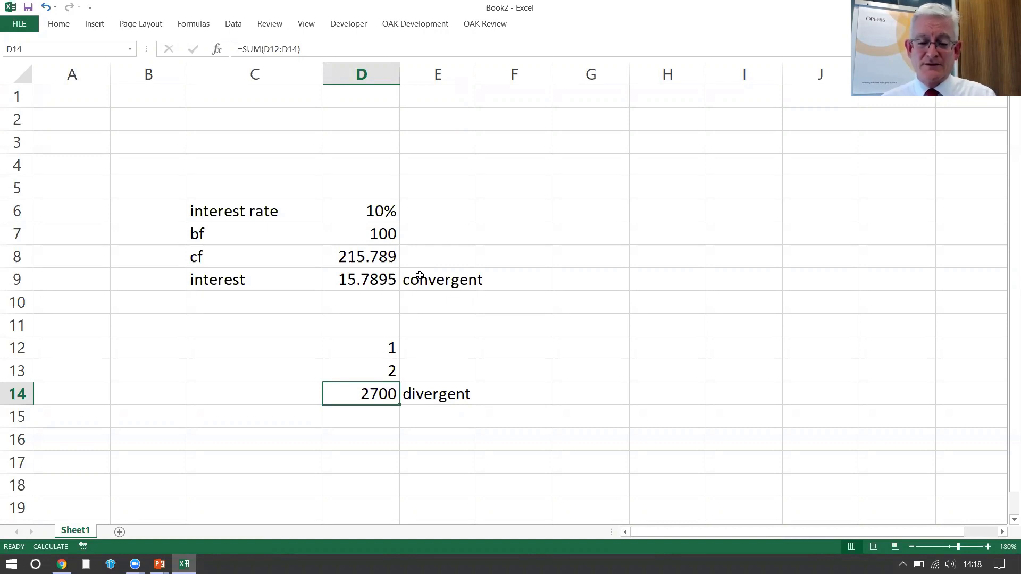
{"action": "key", "text": "Left"}
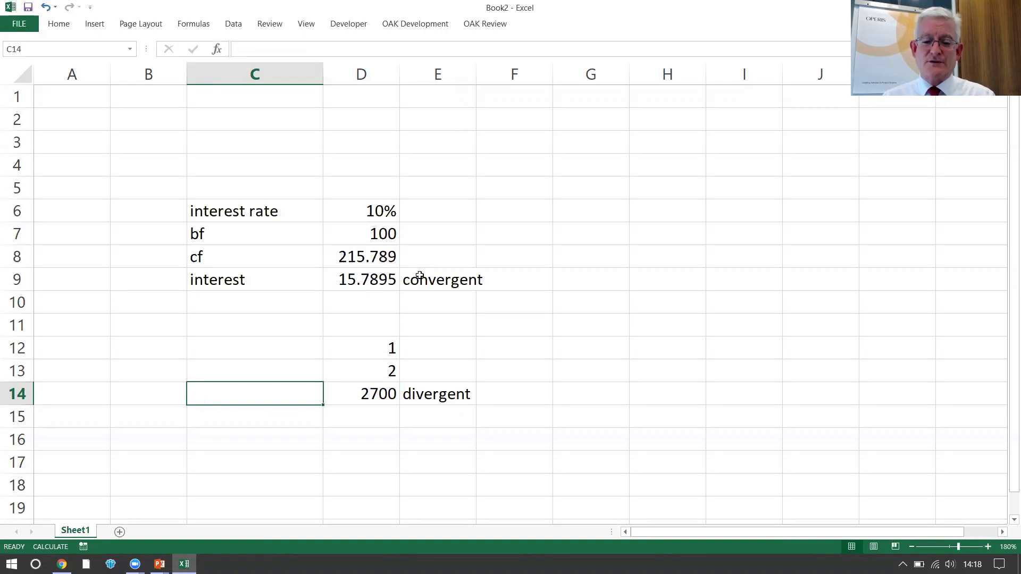
{"action": "key", "text": "Up"}
{"action": "key", "text": "Up"}
{"action": "key", "text": "Up"}
{"action": "key", "text": "Up"}
{"action": "key", "text": "Up"}
{"action": "key", "text": "Up"}
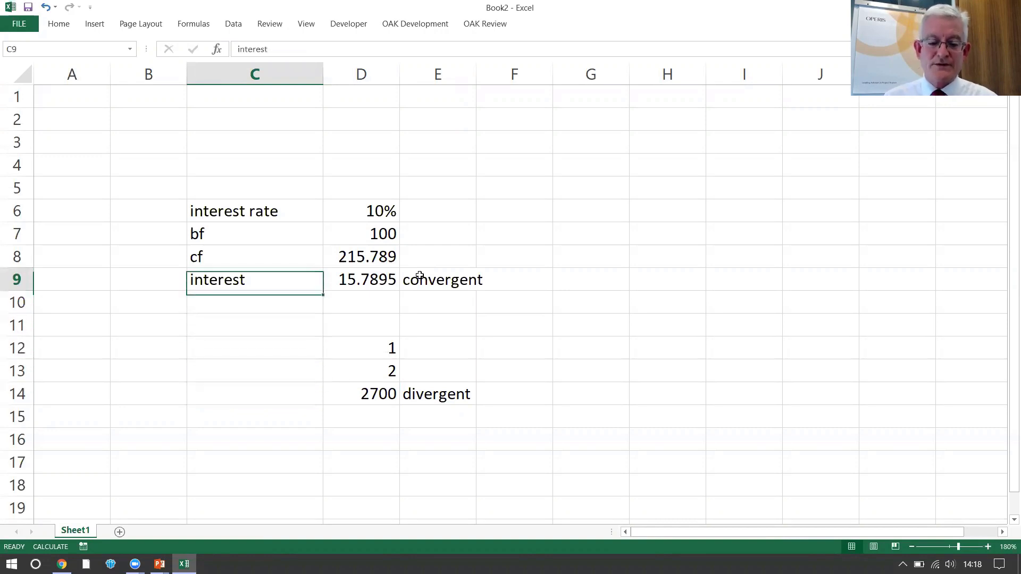
{"action": "key", "text": "Right"}
{"action": "key", "text": "Down"}
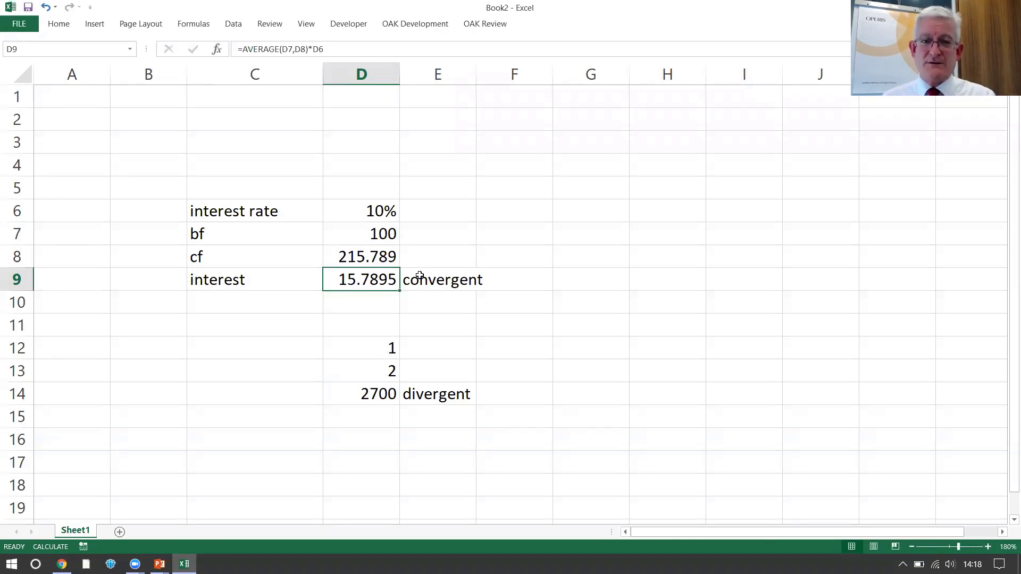
Step: Recheck D14's SUM formula and recalculate until the divergent sum reaches 3300
{"action": "key", "text": "Down"}
{"action": "key", "text": "Down"}
{"action": "key", "text": "Down"}
{"action": "key", "text": "Down"}
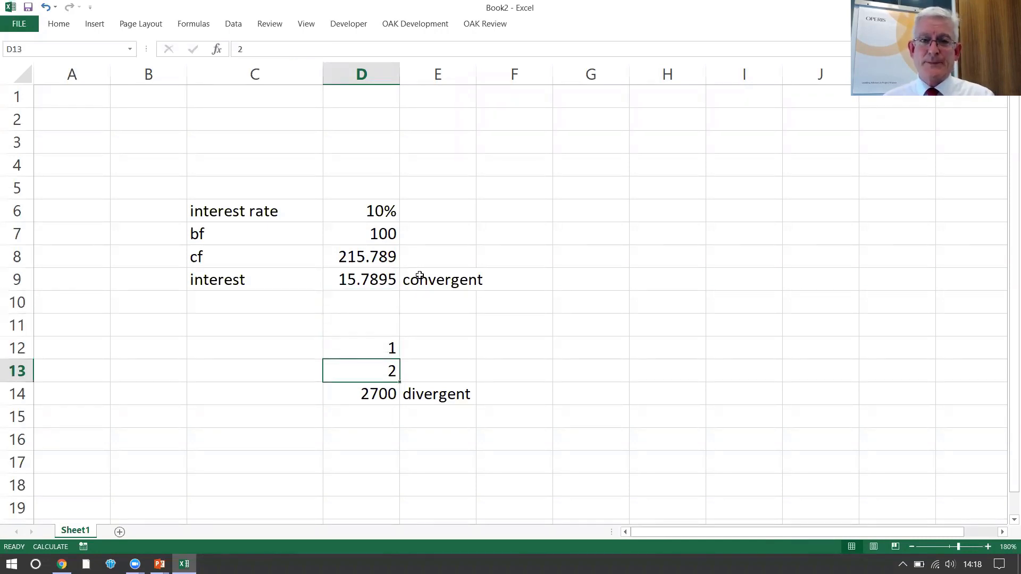
{"action": "key", "text": "Down"}
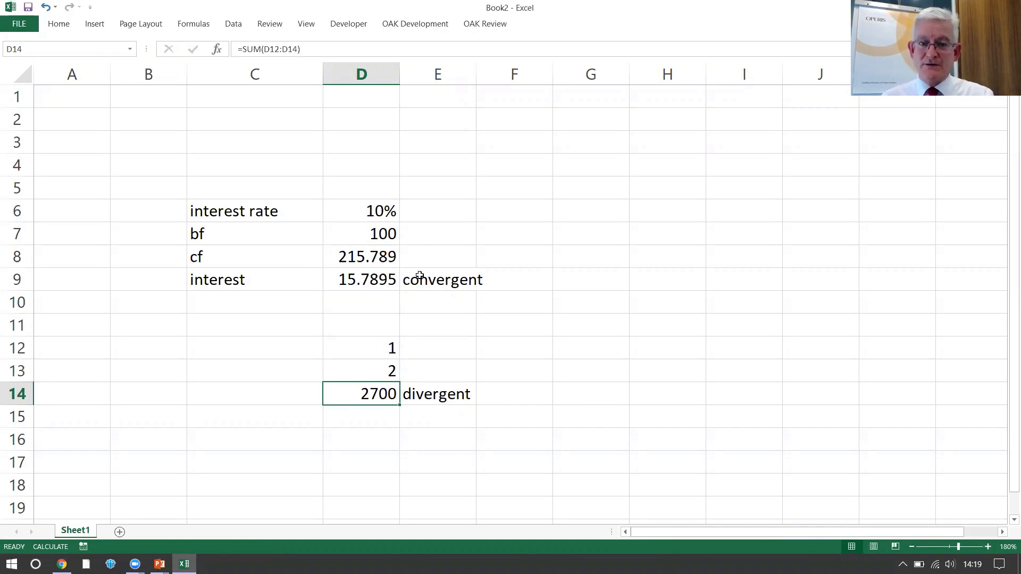
{"action": "key", "text": "Down"}
{"action": "key", "text": "Up"}
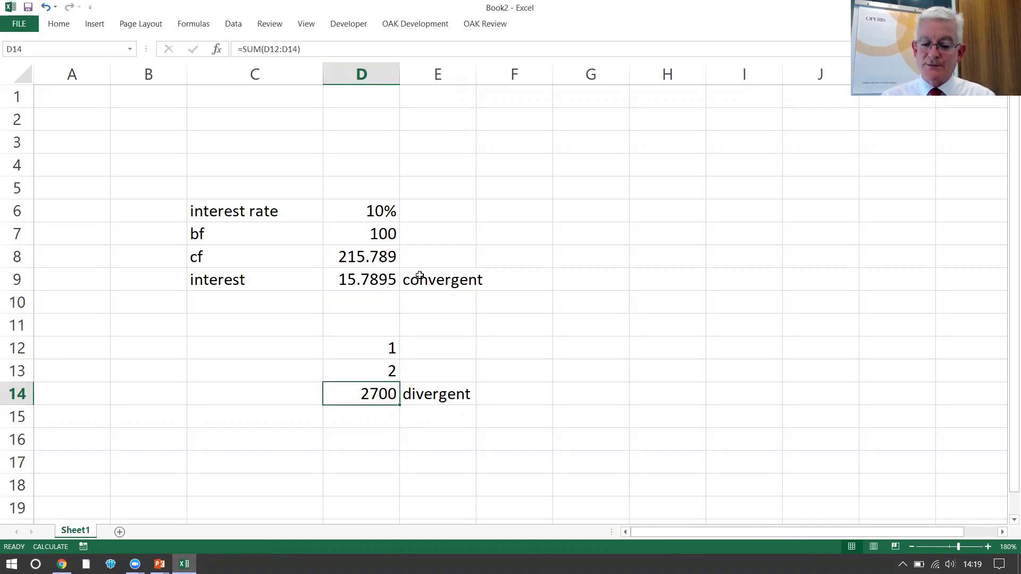
{"action": "key", "text": "Up"}
{"action": "key", "text": "Down"}
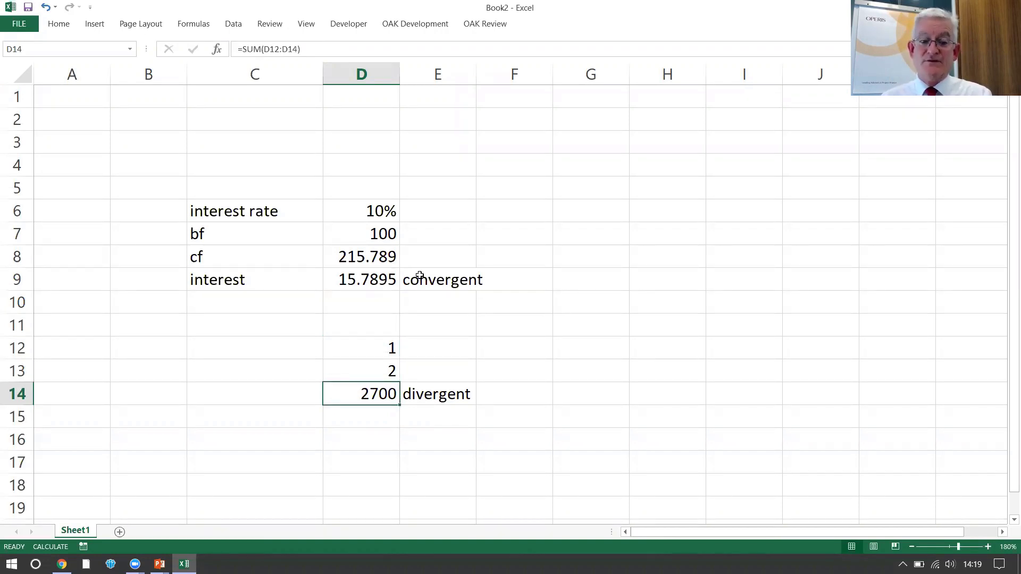
{"action": "key", "text": "F9"}
{"action": "key", "text": "F9"}
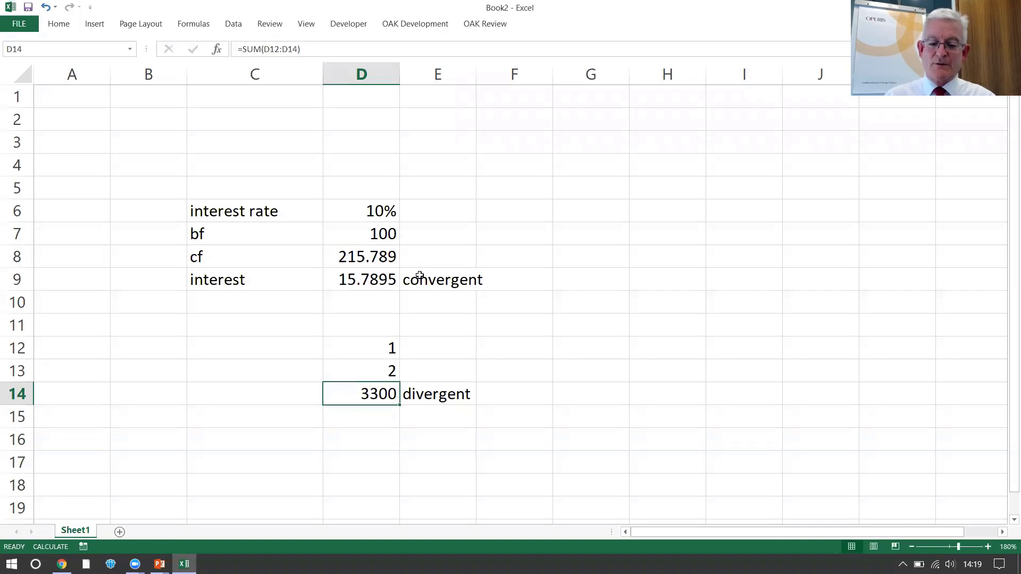
{"action": "key", "text": "Down"}
{"action": "key", "text": "Down"}
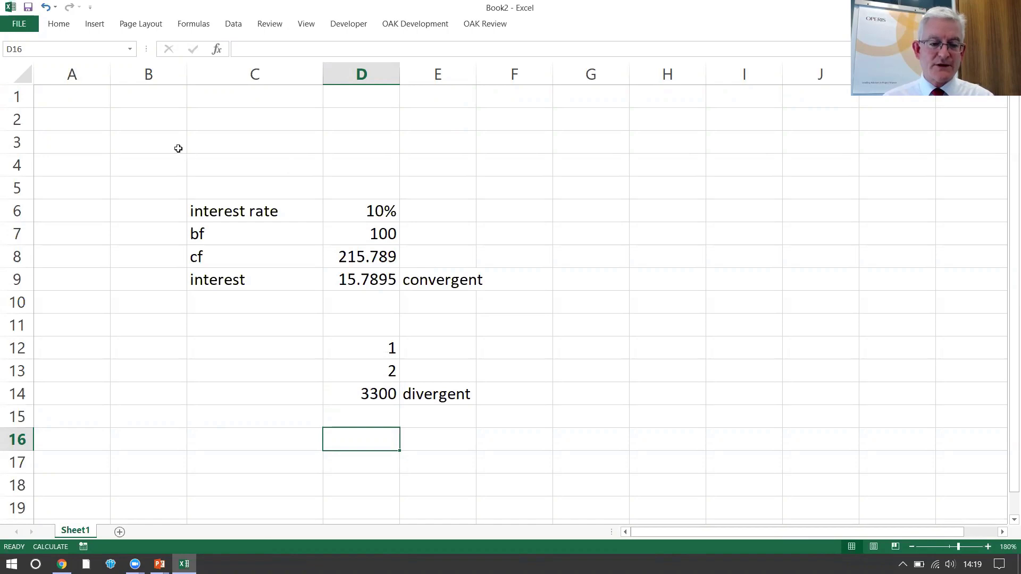
Step: Untick Enable iterative calculation in Excel Options' Formulas settings and confirm
{"action": "left_click", "coordinate": [5, 25]}
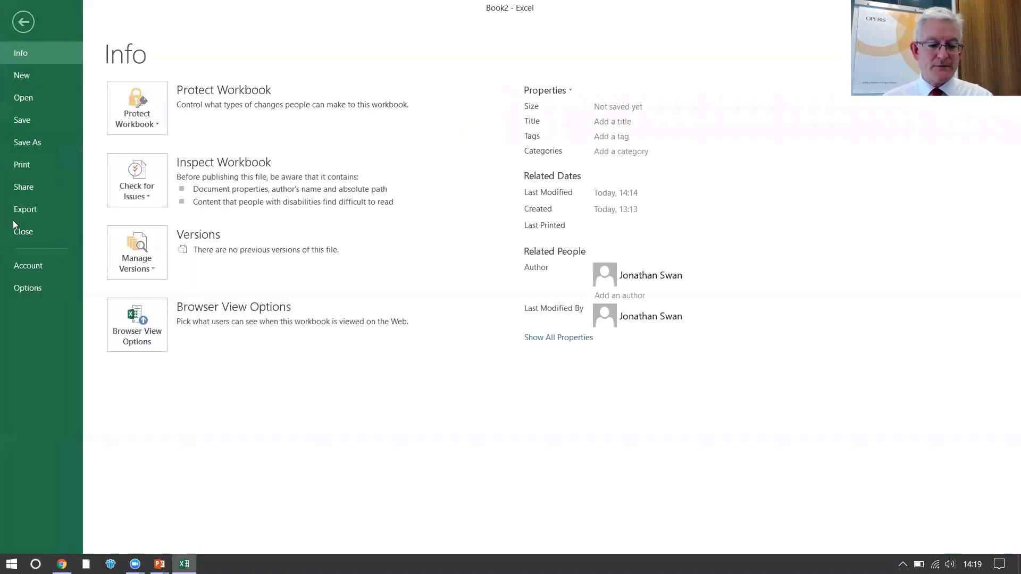
{"action": "left_click", "coordinate": [39, 289]}
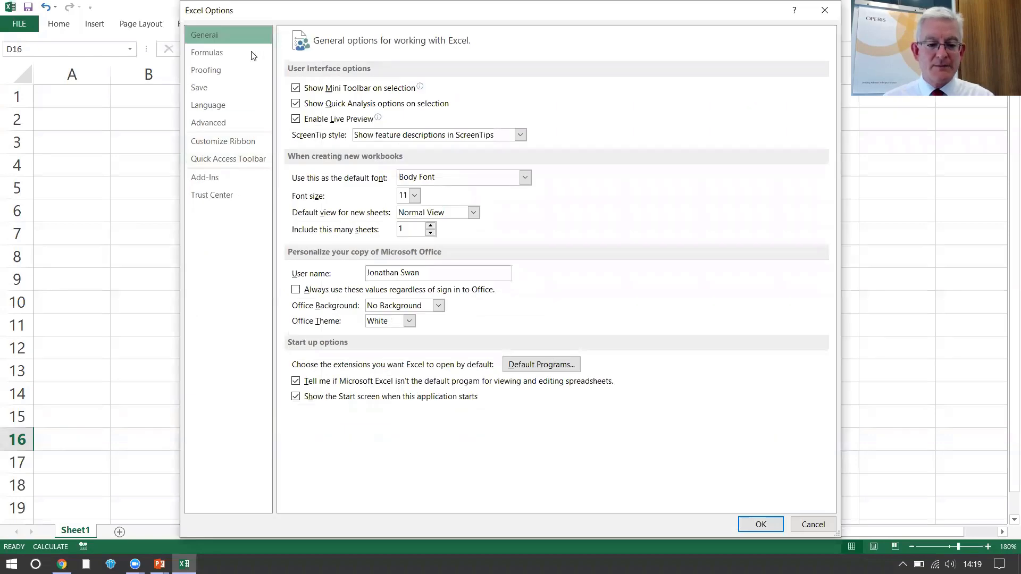
{"action": "left_click", "coordinate": [213, 54]}
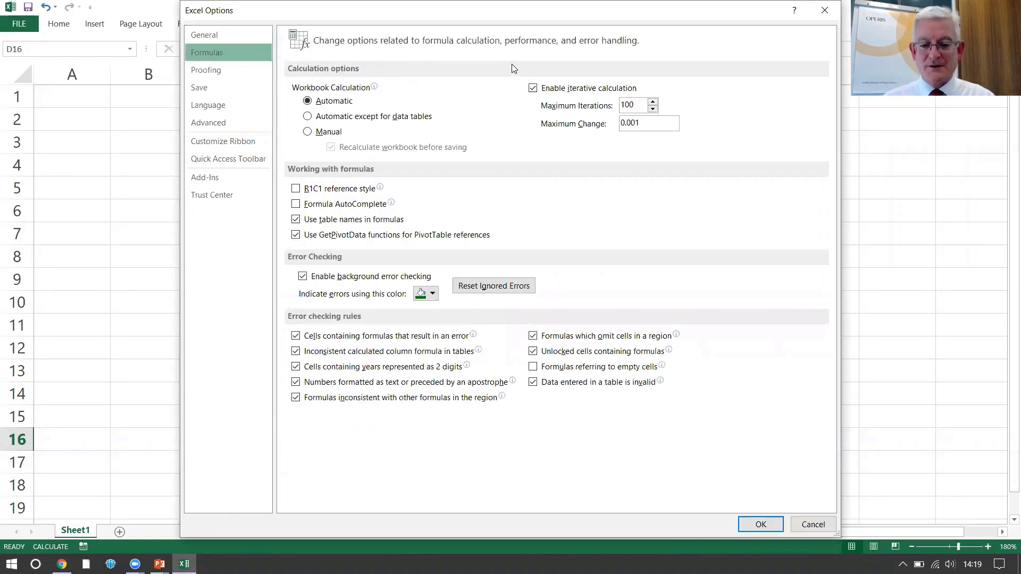
{"action": "left_click", "coordinate": [560, 92]}
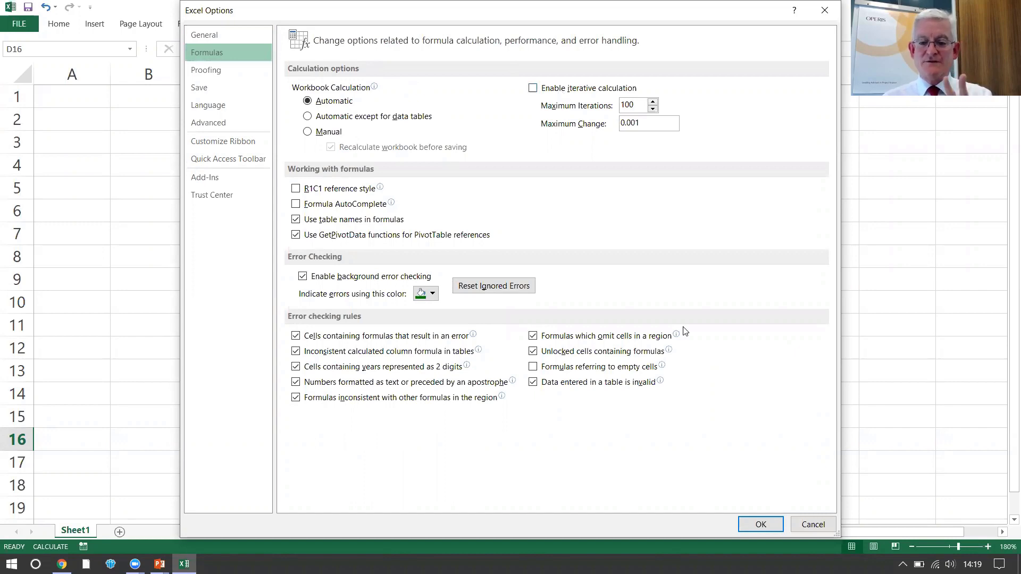
{"action": "left_click", "coordinate": [762, 524]}
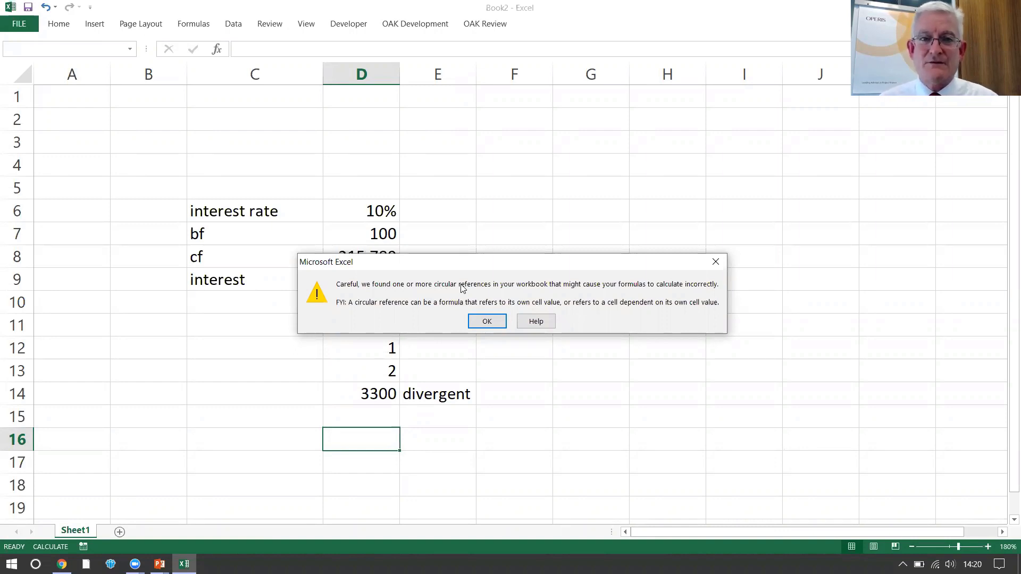
Step: Dismiss the circular-reference warning and select the 3300 total in D14
{"action": "left_click", "coordinate": [487, 322]}
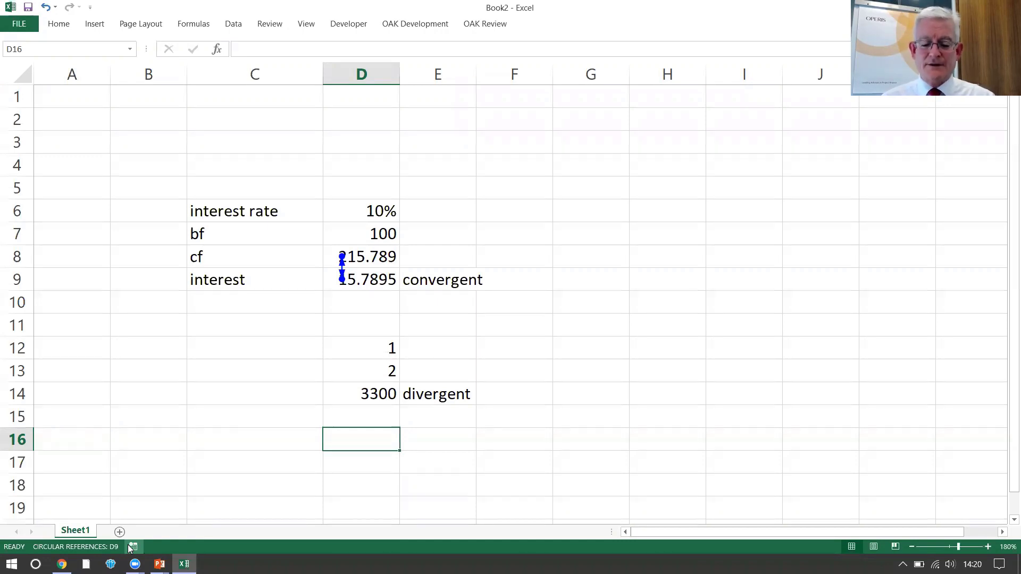
{"action": "key", "text": "Up"}
{"action": "key", "text": "Up"}
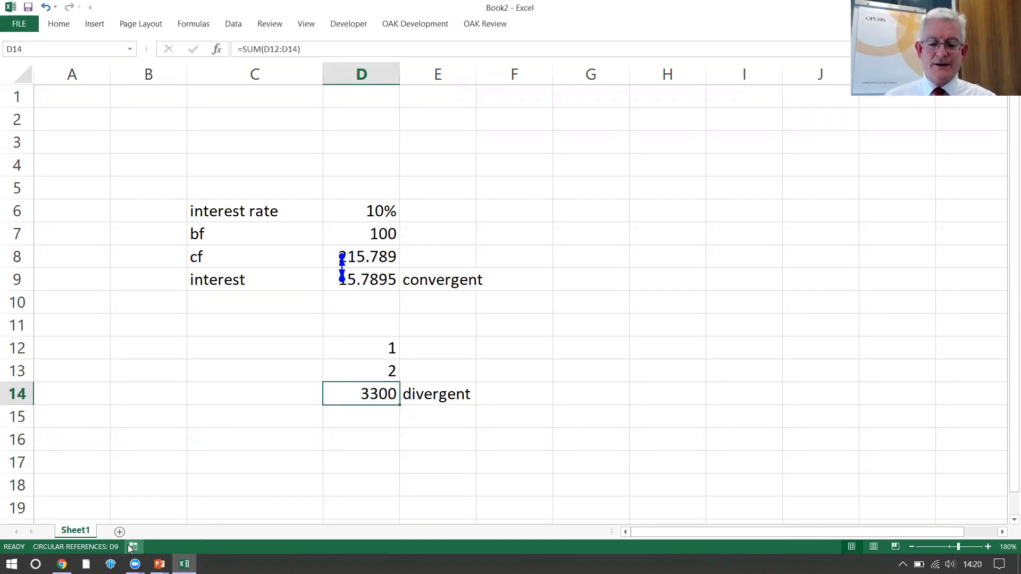
Step: Clear D14, E14 and E9, then open D9's interest formula for editing
{"action": "key", "text": "Delete"}
{"action": "key", "text": "Right"}
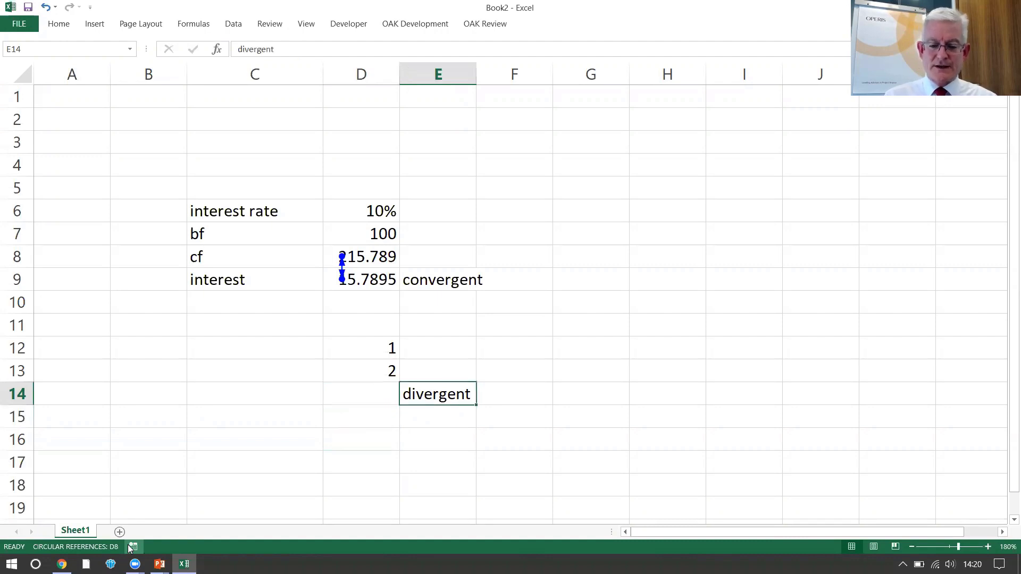
{"action": "key", "text": "Delete"}
{"action": "key", "text": "Up"}
{"action": "key", "text": "Up"}
{"action": "key", "text": "Up"}
{"action": "key", "text": "Up"}
{"action": "key", "text": "Up"}
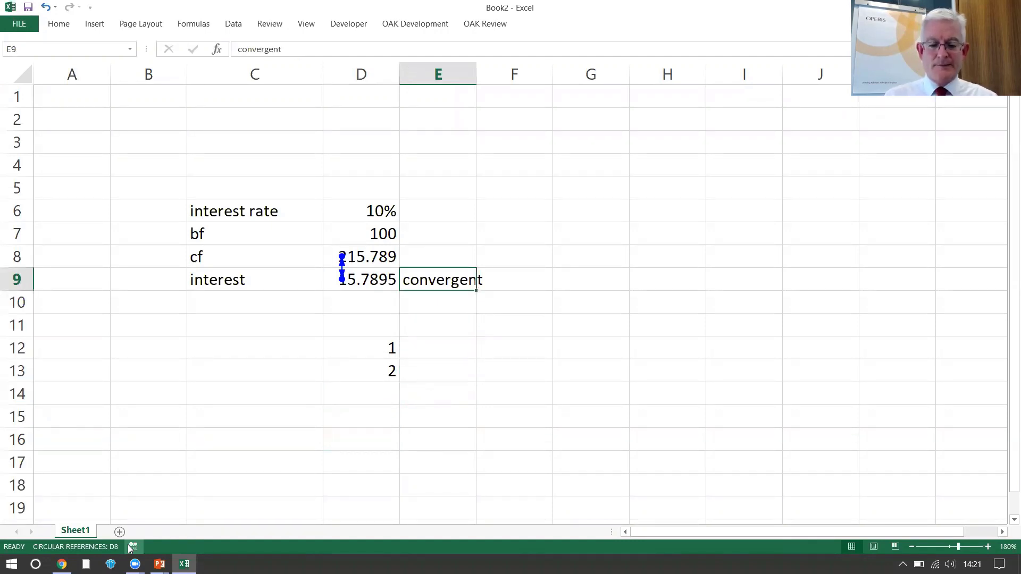
{"action": "key", "text": "Delete"}
{"action": "key", "text": "Left"}
{"action": "key", "text": "F2"}
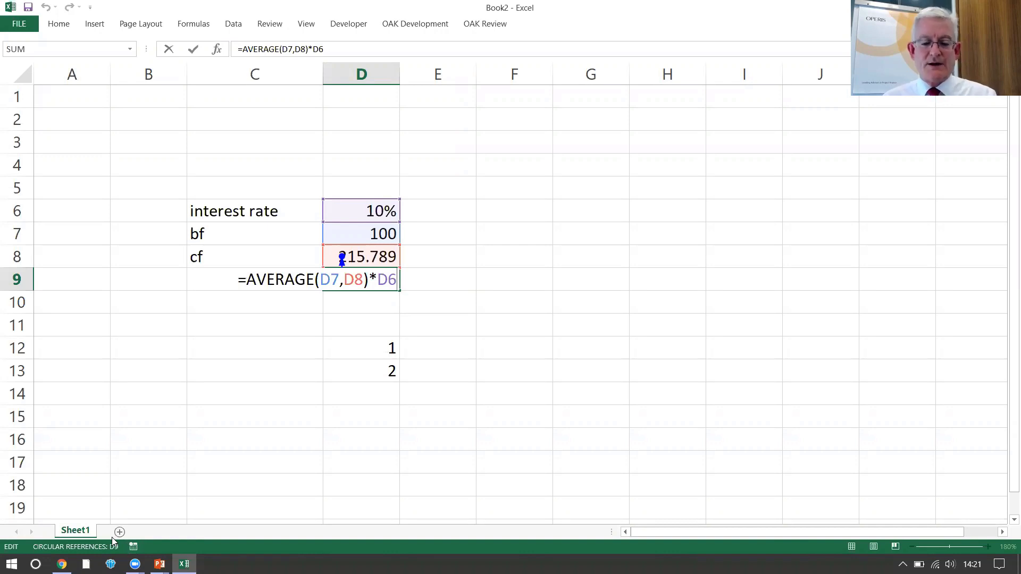
Step: Start an IF(iteration=on condition in D9's formula, then cancel the edit and move to C2
{"action": "key", "text": "Left"}
{"action": "key", "text": "Left"}
{"action": "key", "text": "Left"}
{"action": "key", "text": "Left"}
{"action": "key", "text": "Left"}
{"action": "key", "text": "Left"}
{"action": "key", "text": "Left"}
{"action": "key", "text": "Left"}
{"action": "key", "text": "Left"}
{"action": "key", "text": "Left"}
{"action": "key", "text": "Left"}
{"action": "key", "text": "Left"}
{"action": "key", "text": "Left"}
{"action": "key", "text": "Left"}
{"action": "key", "text": "Left"}
{"action": "key", "text": "Left"}
{"action": "key", "text": "Left"}
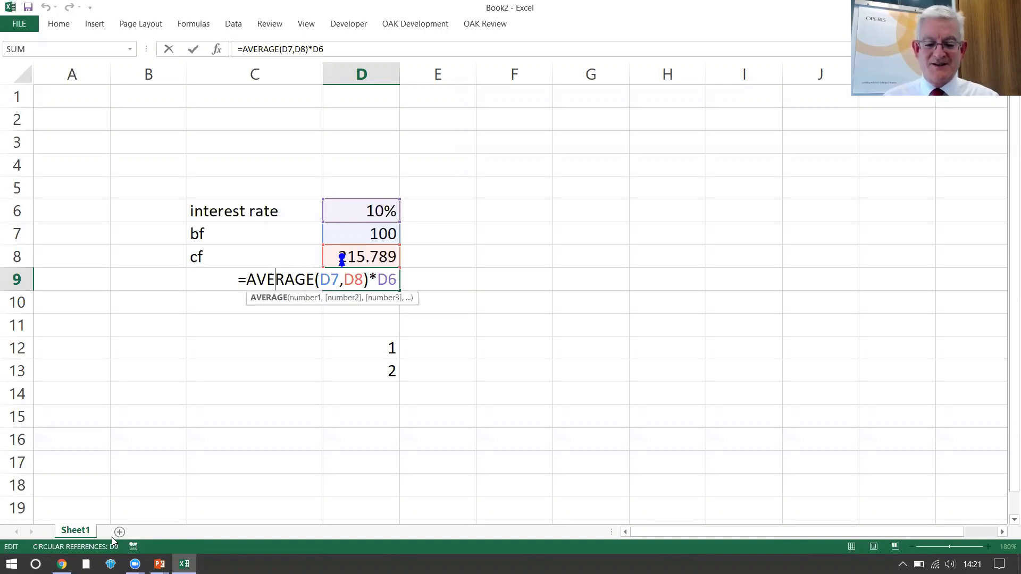
{"action": "type", "text": "if("}
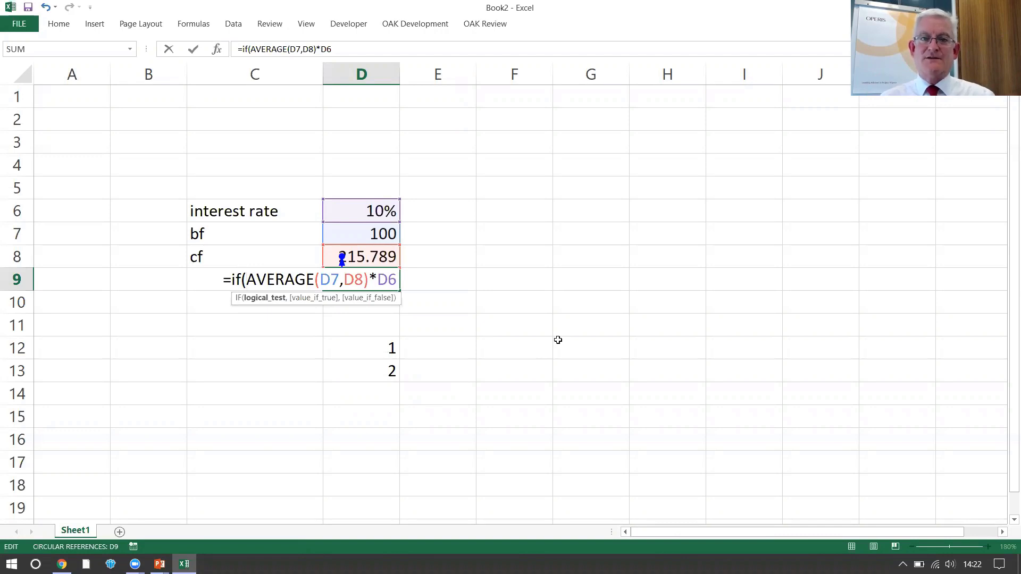
{"action": "type", "text": "iteration"}
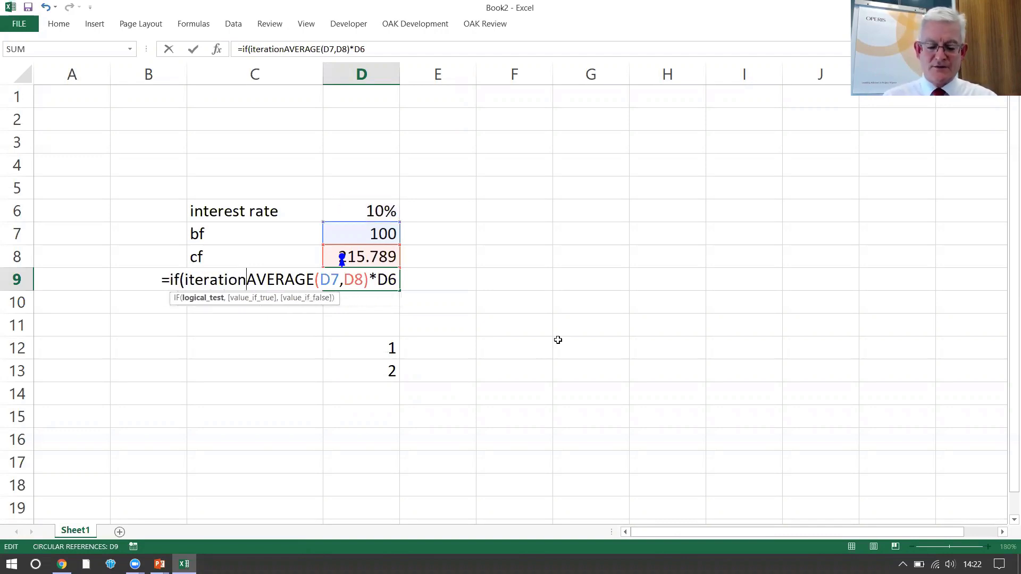
{"action": "type", "text": "=on"}
{"action": "key", "text": "BackSpace"}
{"action": "key", "text": "BackSpace"}
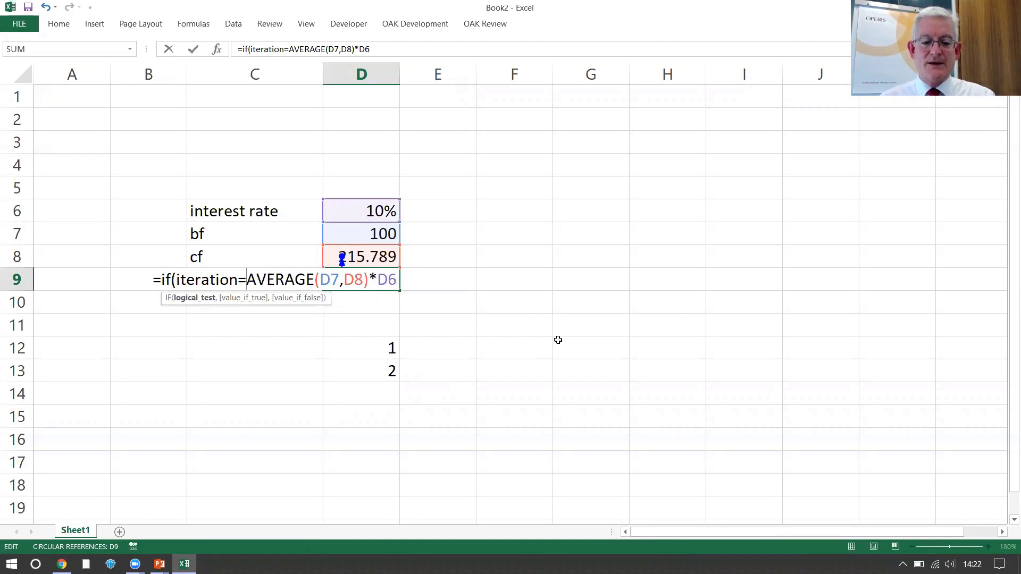
{"action": "key", "text": "Escape"}
{"action": "key", "text": "ctrl+Return"}
{"action": "key", "text": "Up"}
{"action": "key", "text": "Up"}
{"action": "key", "text": "Up"}
{"action": "key", "text": "Up"}
{"action": "key", "text": "Up"}
{"action": "key", "text": "Up"}
{"action": "key", "text": "Up"}
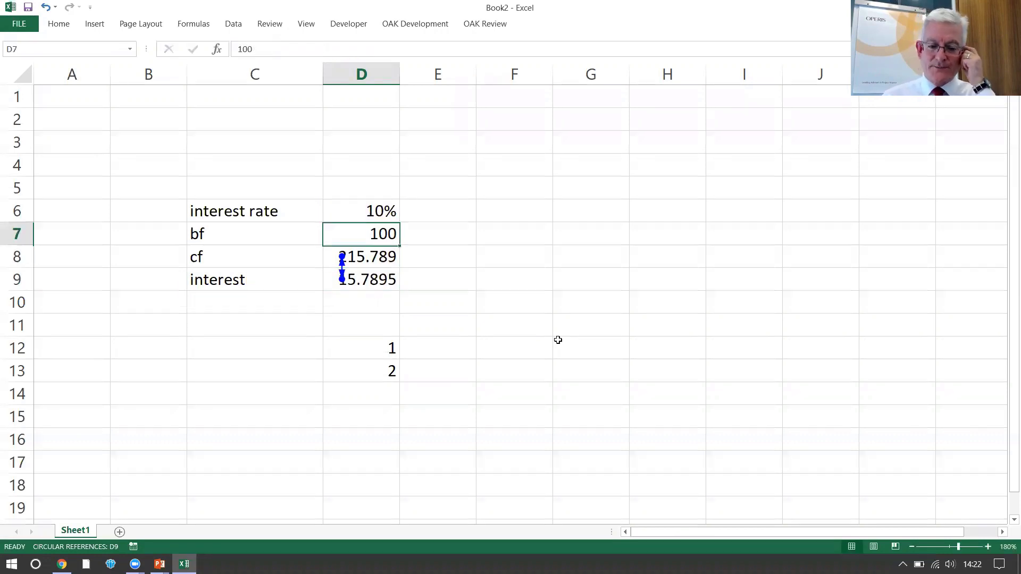
{"action": "key", "text": "Left"}
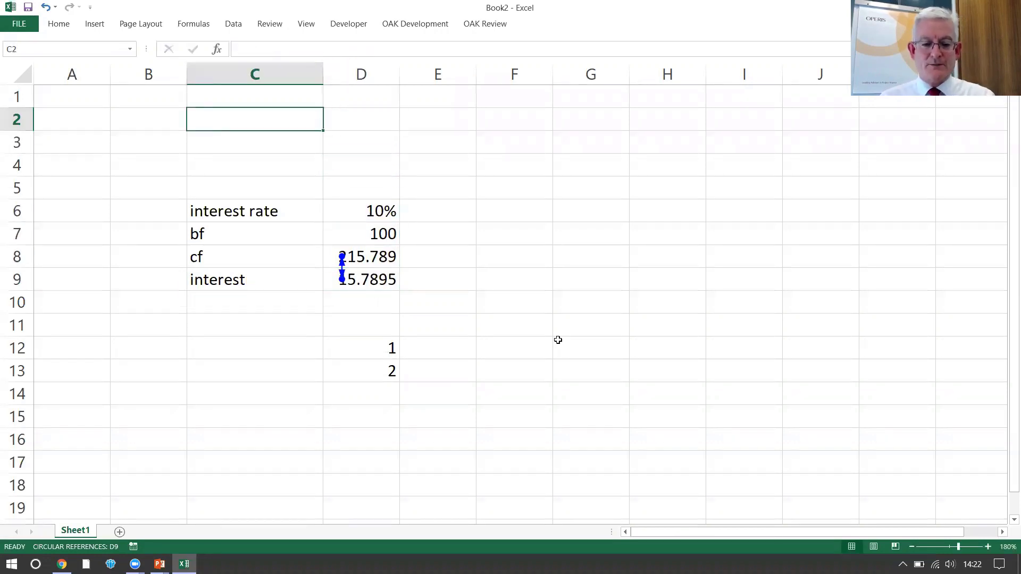
Step: Enter the label 'is iteration on?' in C2 and the switch value FALSE in D2
{"action": "type", "text": "is iteration"}
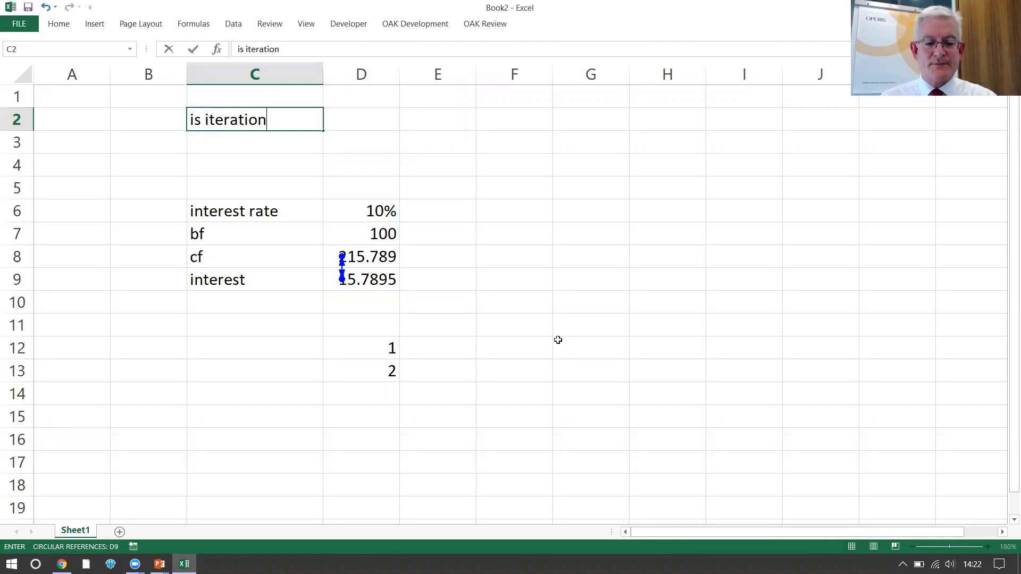
{"action": "type", "text": " on?"}
{"action": "key", "text": "Tab"}
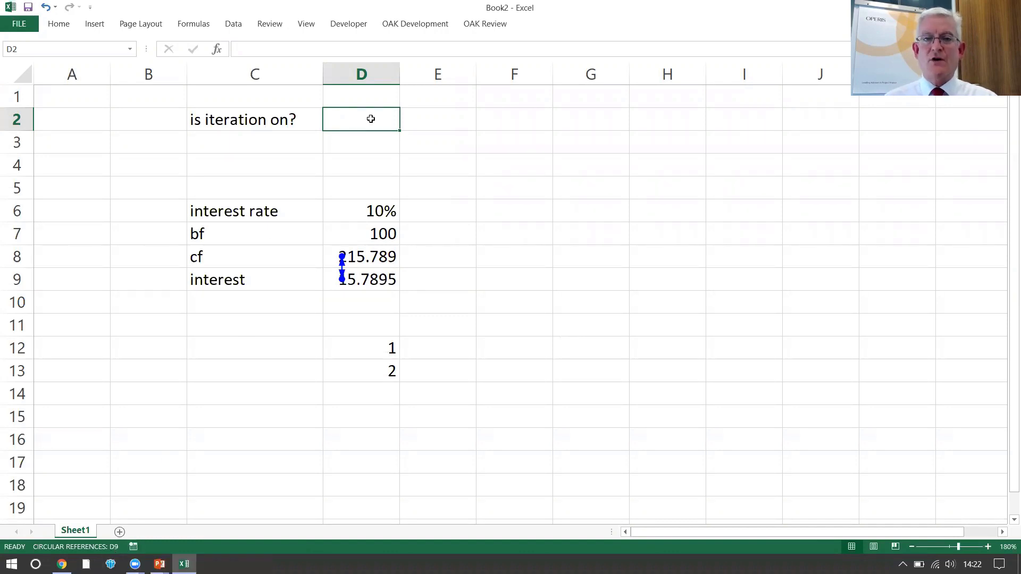
{"action": "type", "text": "false"}
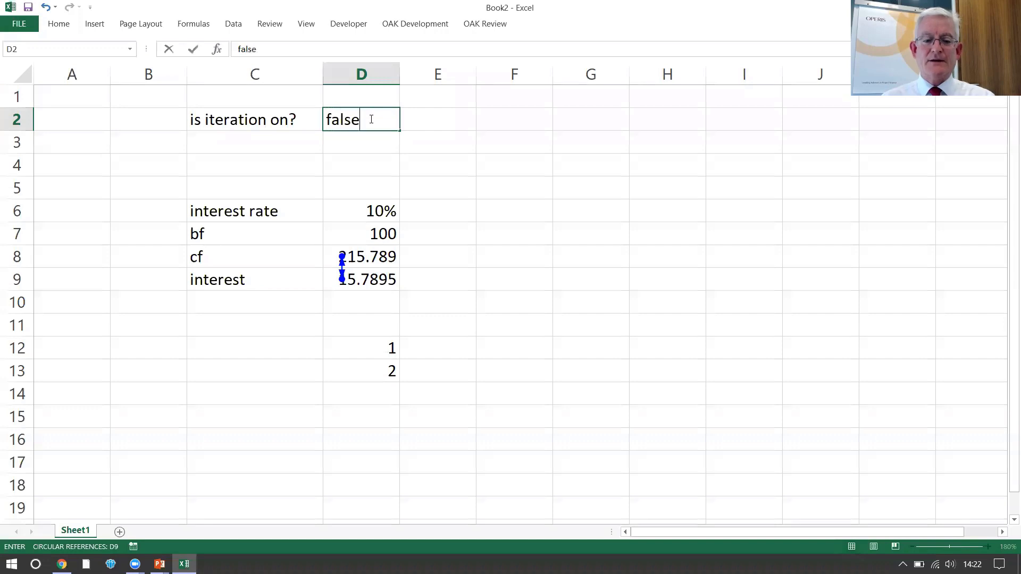
{"action": "key", "text": "Return"}
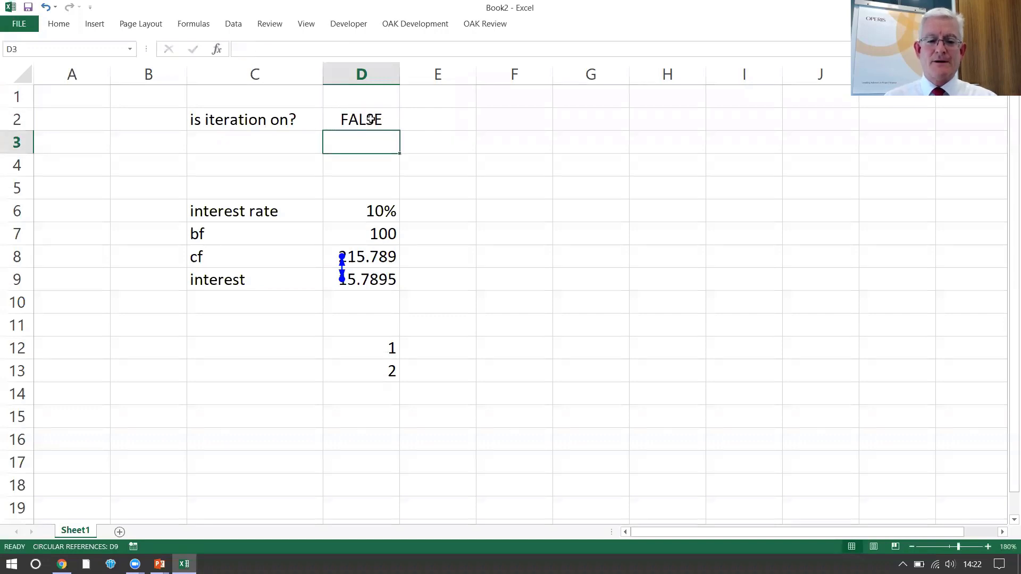
{"action": "left_click", "coordinate": [371, 119]}
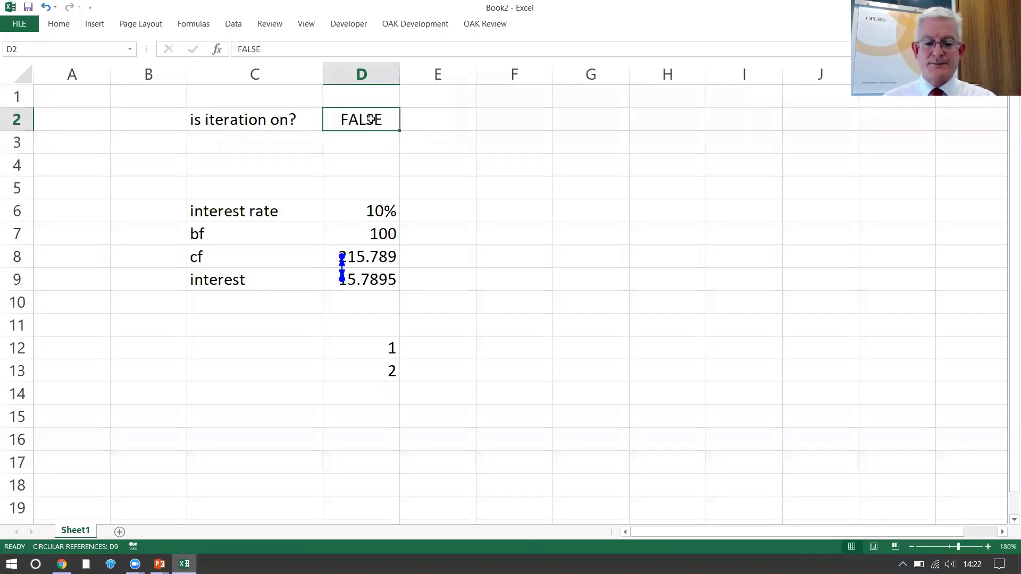
{"action": "key", "text": "Down"}
{"action": "key", "text": "Down"}
{"action": "key", "text": "Down"}
{"action": "key", "text": "Down"}
{"action": "key", "text": "Down"}
{"action": "key", "text": "Down"}
{"action": "key", "text": "Down"}
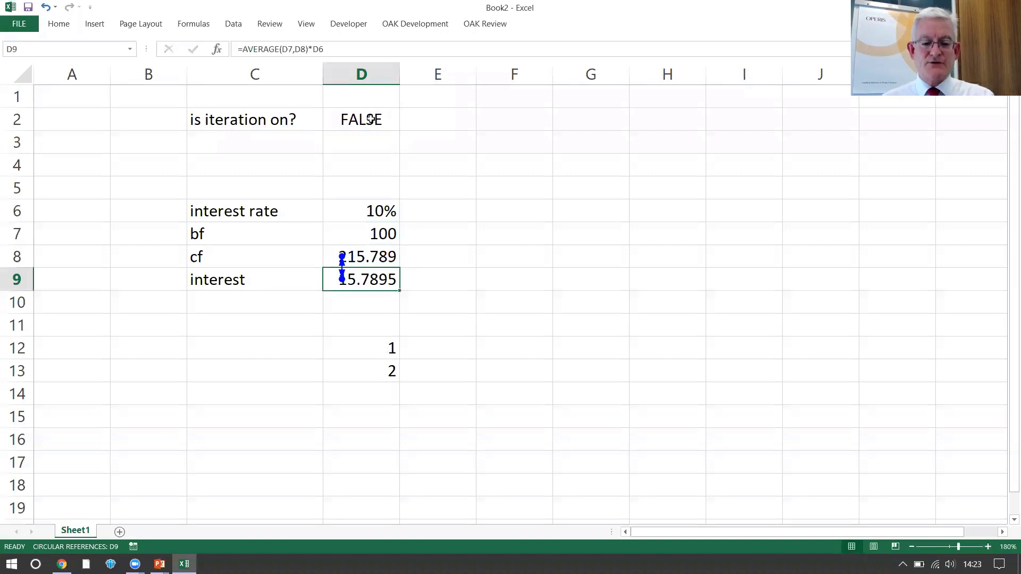
Step: Change D9 to =IF(D2,AVERAGE(D7,D8)*D6,0) so interest reads 0 and cf 200
{"action": "key", "text": "F2"}
{"action": "key", "text": "Left"}
{"action": "key", "text": "Left"}
{"action": "key", "text": "Left"}
{"action": "key", "text": "Left"}
{"action": "key", "text": "Left"}
{"action": "key", "text": "Left"}
{"action": "key", "text": "Left"}
{"action": "key", "text": "Left"}
{"action": "key", "text": "Left"}
{"action": "key", "text": "Left"}
{"action": "key", "text": "Left"}
{"action": "key", "text": "Left"}
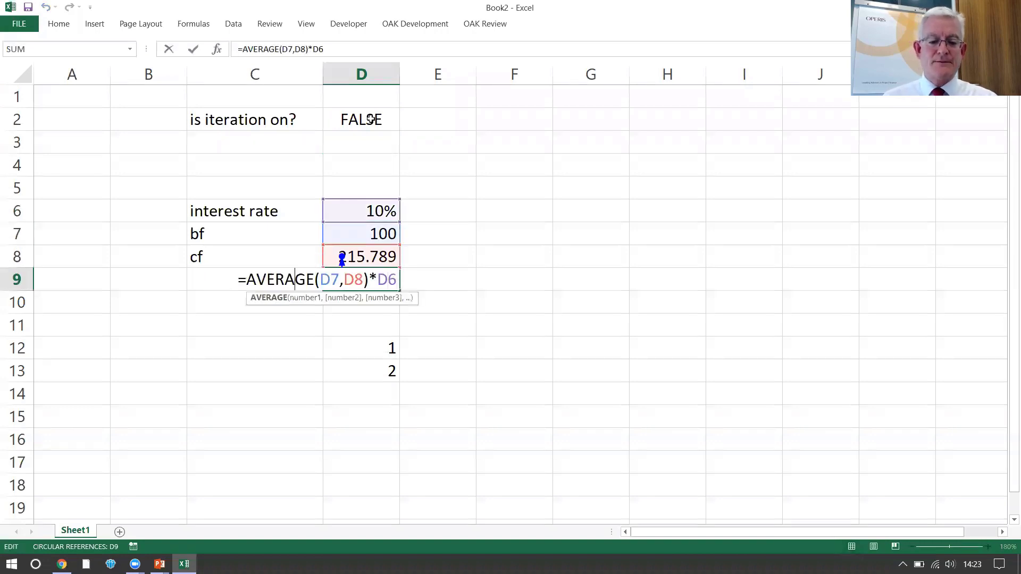
{"action": "key", "text": "Left"}
{"action": "key", "text": "Left"}
{"action": "key", "text": "Left"}
{"action": "key", "text": "Left"}
{"action": "key", "text": "Left"}
{"action": "type", "text": "if("}
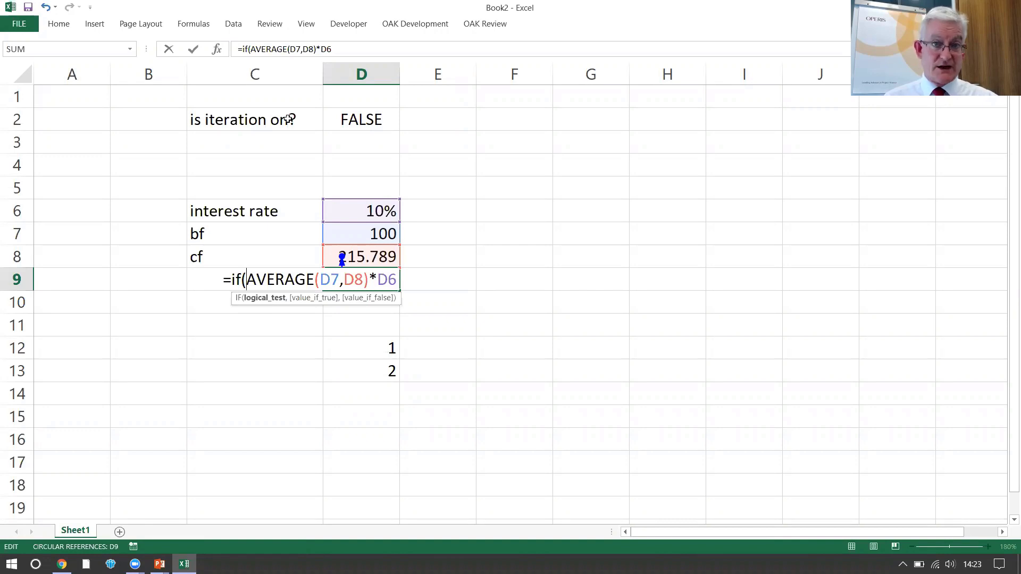
{"action": "left_click", "coordinate": [361, 117]}
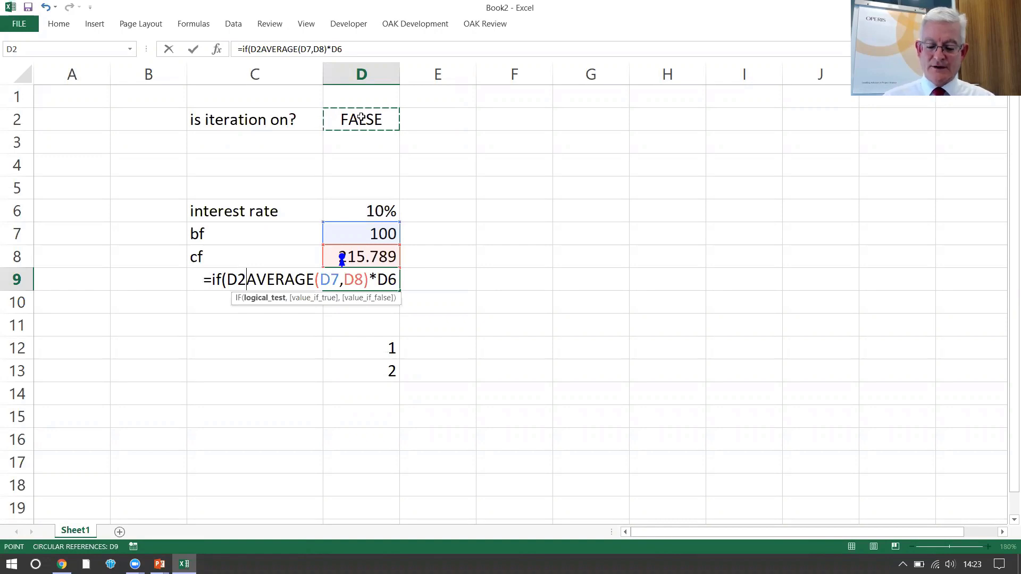
{"action": "type", "text": ","}
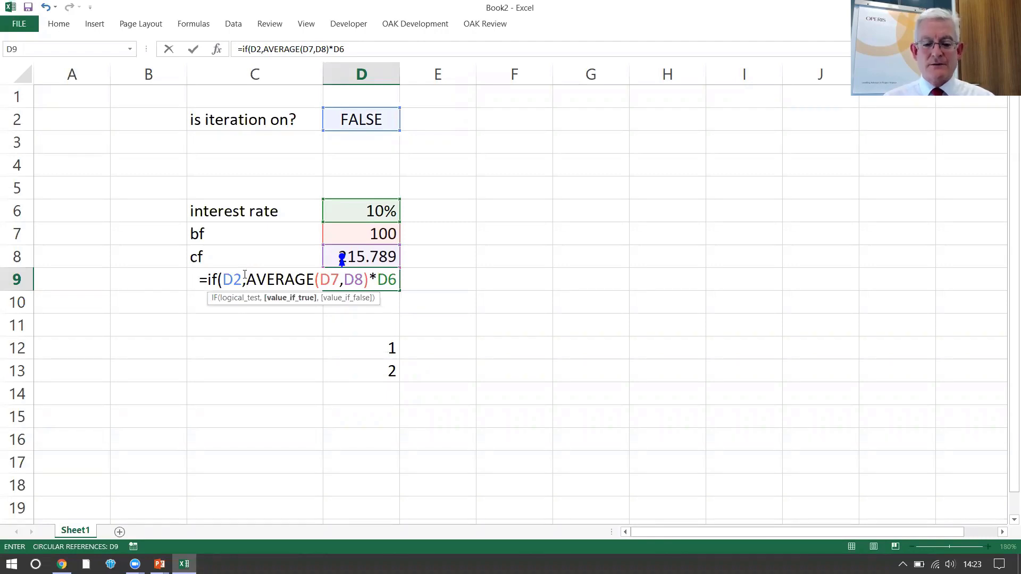
{"action": "left_click", "coordinate": [394, 279]}
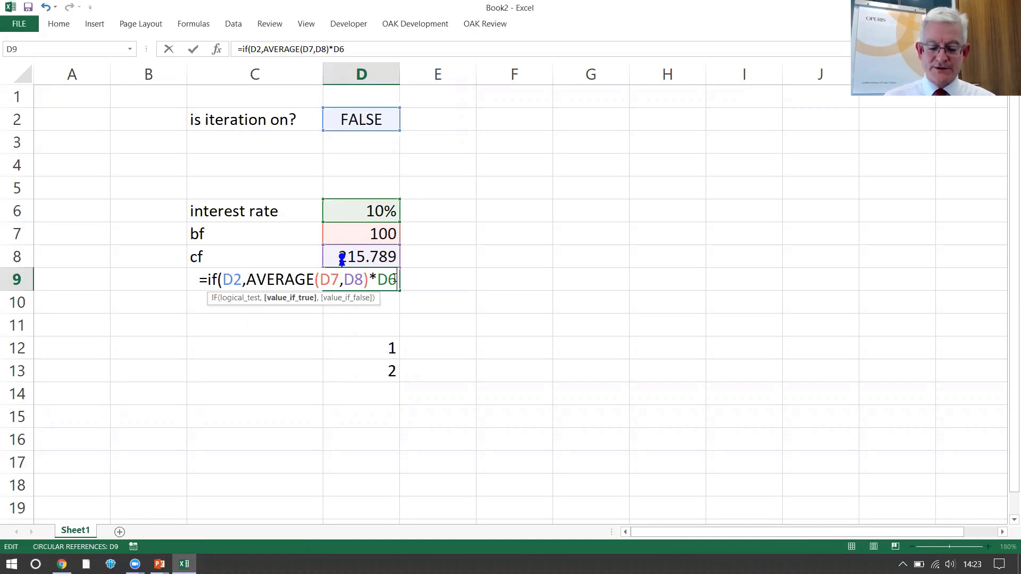
{"action": "type", "text": ",0)"}
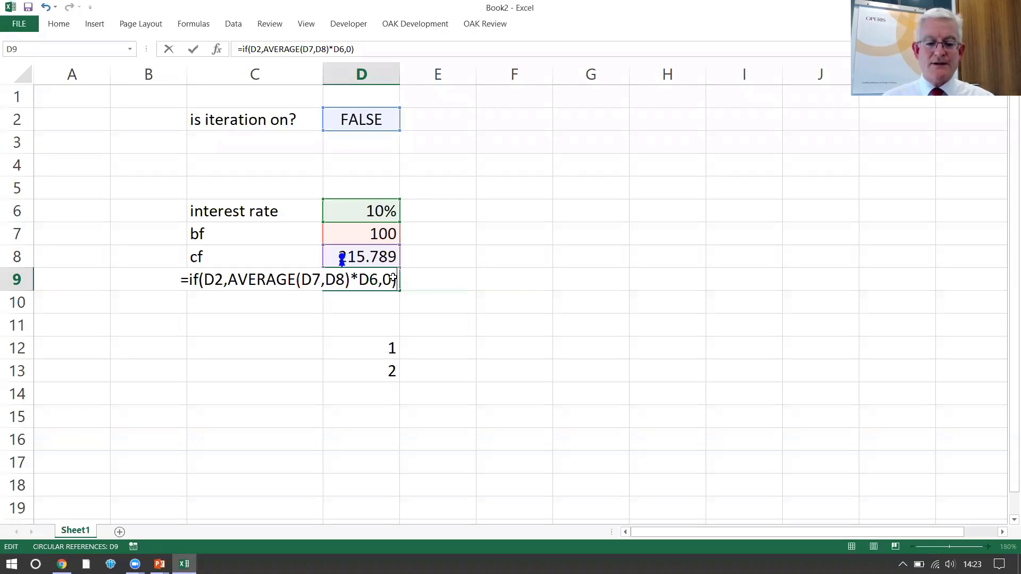
{"action": "key", "text": "Return"}
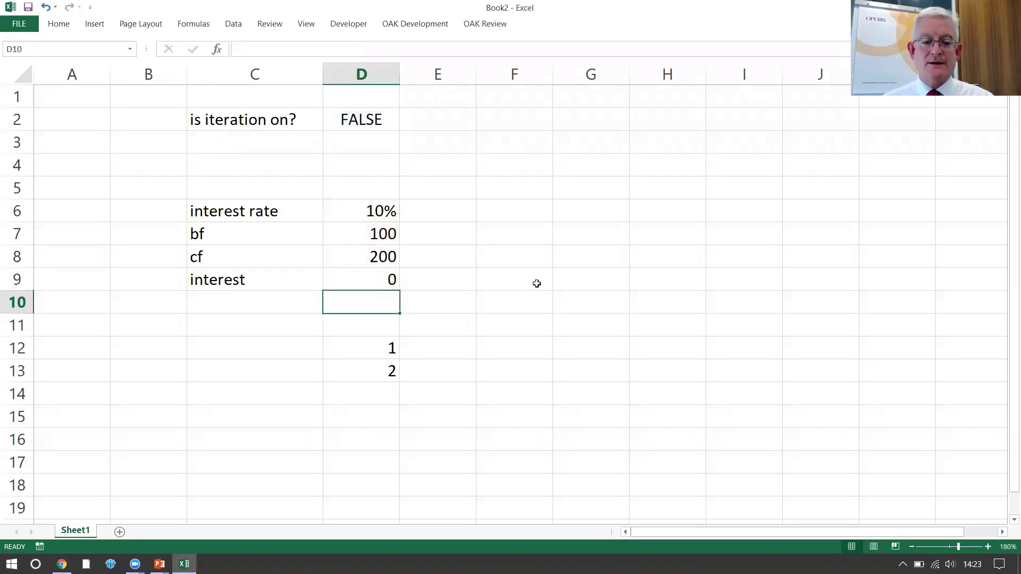
Step: Tick Enable iterative calculation in Excel Options' Formulas settings and apply it
{"action": "key", "text": "Up"}
{"action": "key", "text": "Up"}
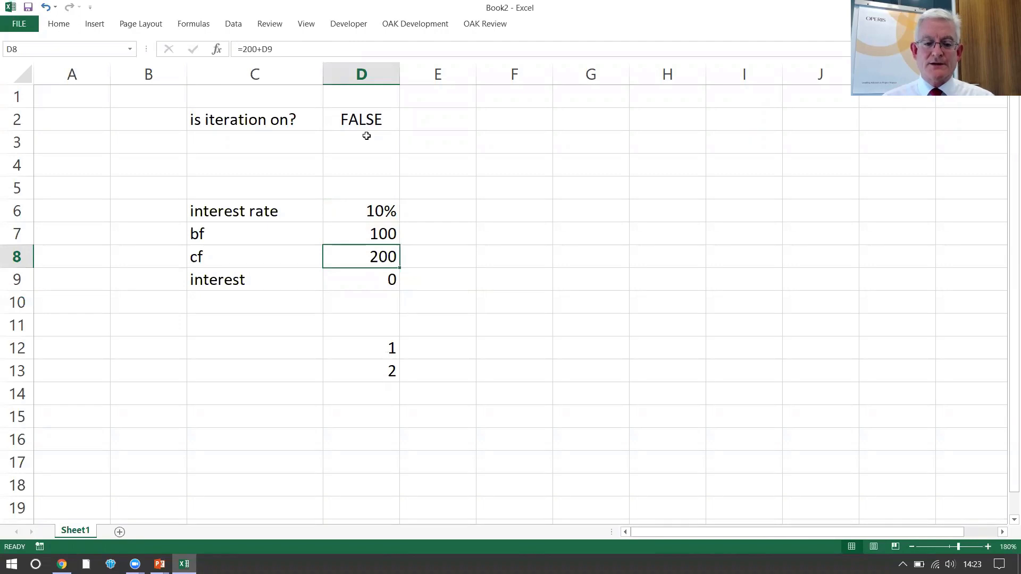
{"action": "left_click", "coordinate": [23, 27]}
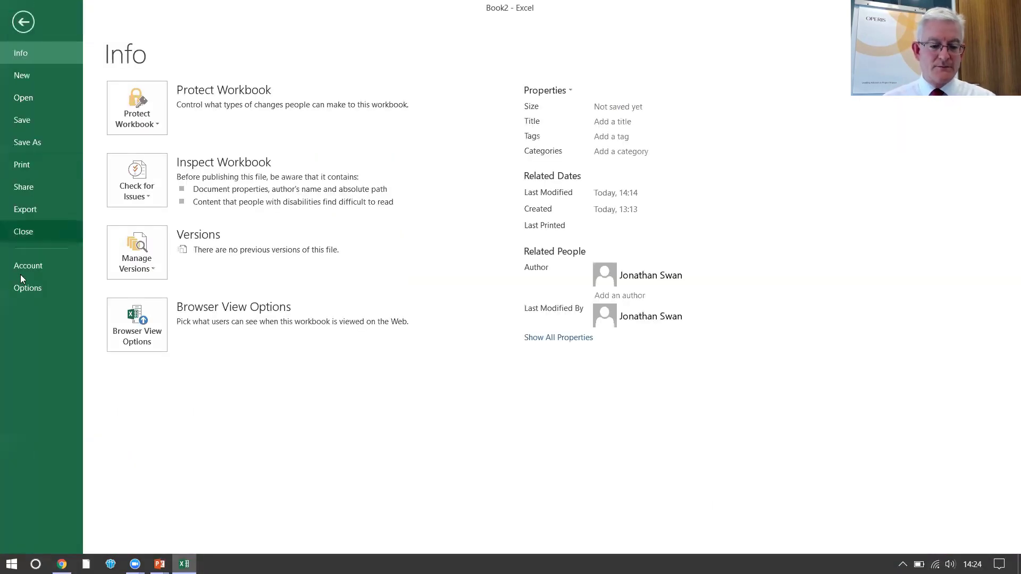
{"action": "left_click", "coordinate": [36, 291]}
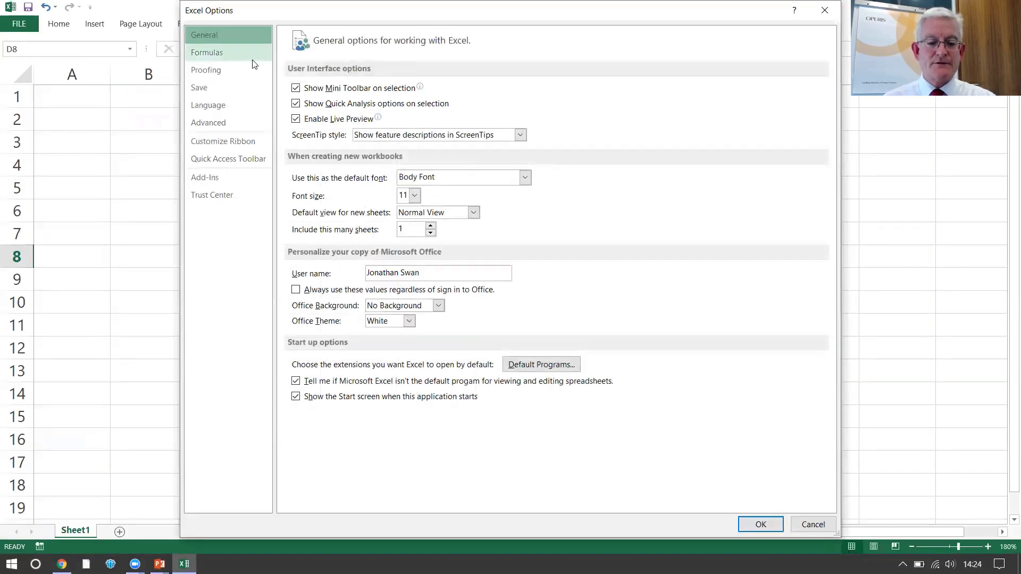
{"action": "left_click", "coordinate": [253, 58]}
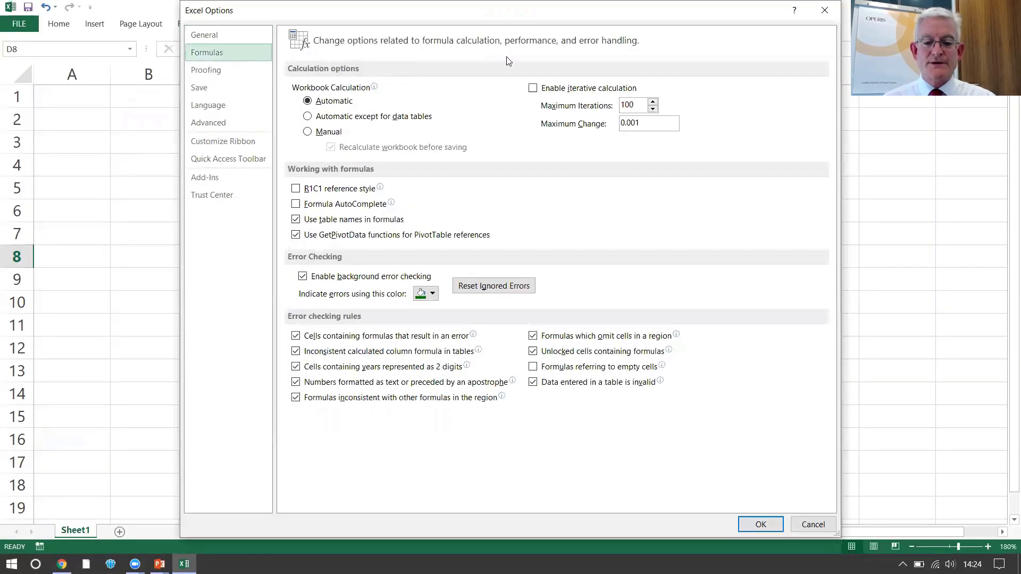
{"action": "left_click", "coordinate": [555, 89]}
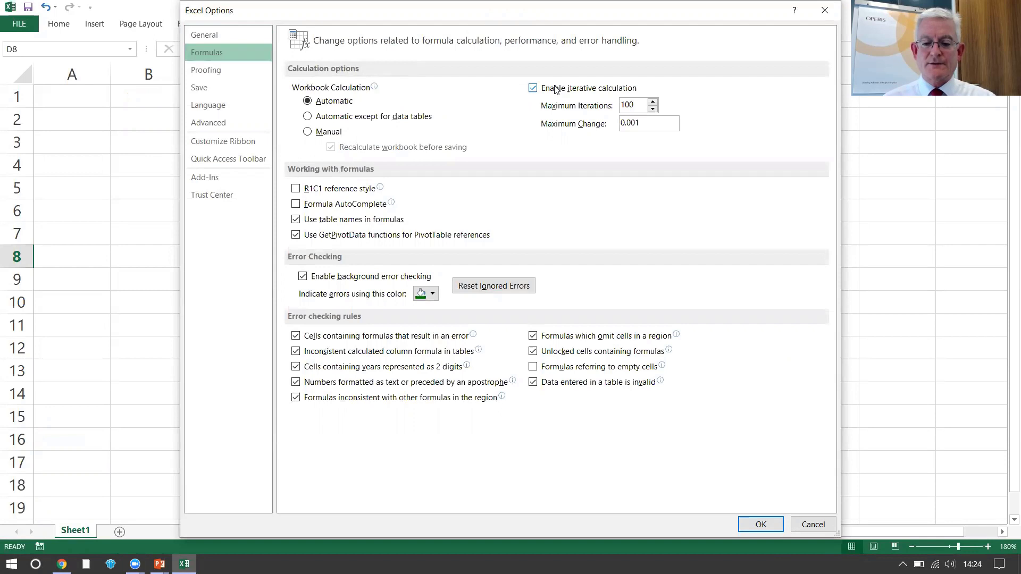
{"action": "left_click", "coordinate": [761, 525]}
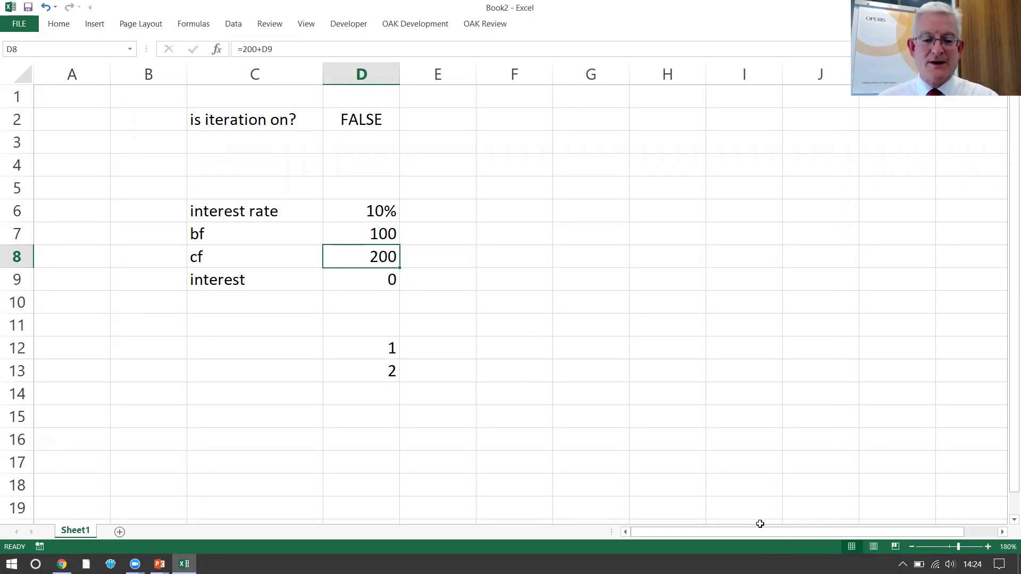
Step: Set the switch in D2 to TRUE so interest becomes 15.7895
{"action": "key", "text": "Up"}
{"action": "key", "text": "Up"}
{"action": "key", "text": "Up"}
{"action": "key", "text": "Up"}
{"action": "key", "text": "Up"}
{"action": "key", "text": "Up"}
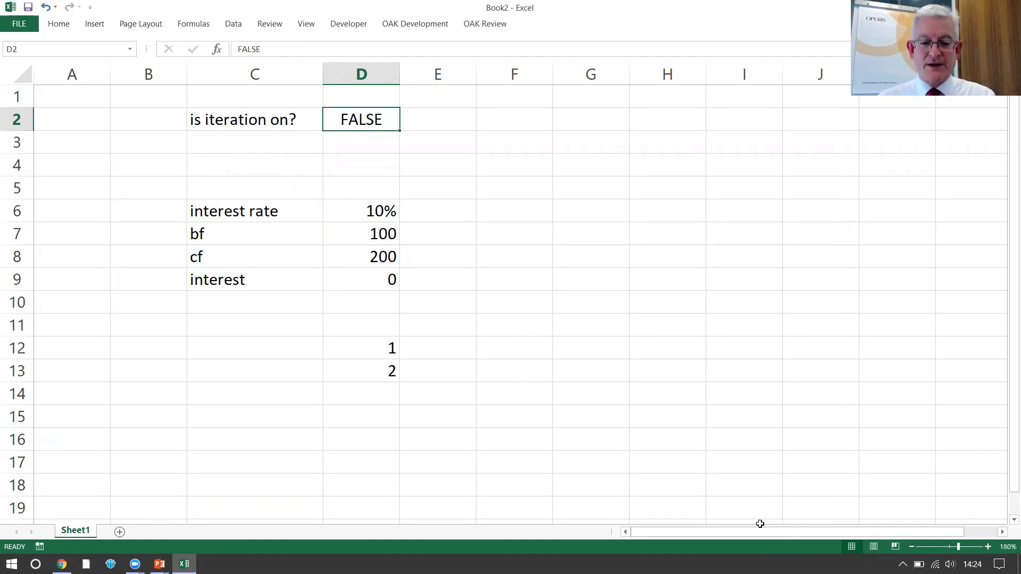
{"action": "type", "text": "true"}
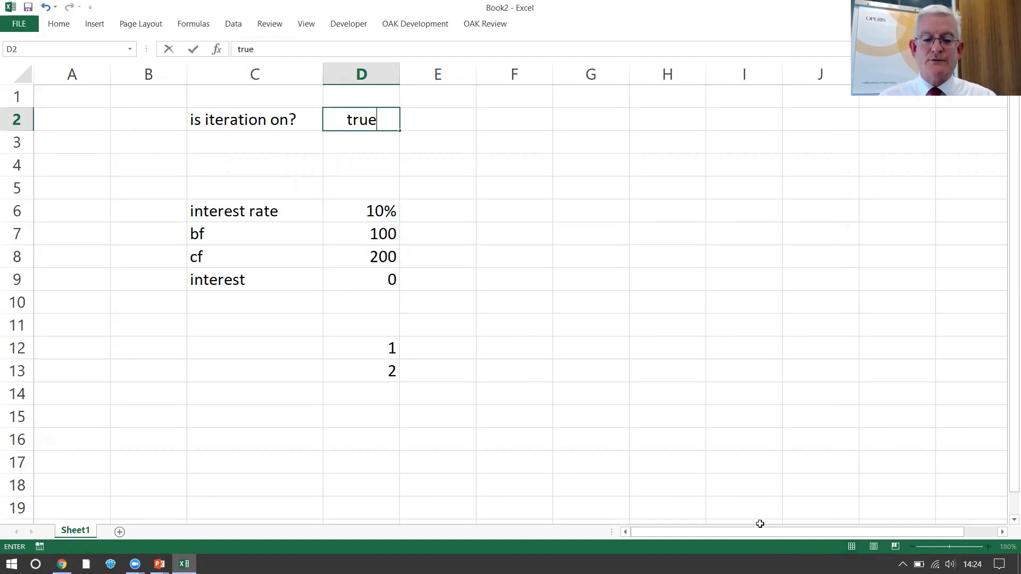
{"action": "key", "text": "ctrl+Return"}
{"action": "key", "text": "Down"}
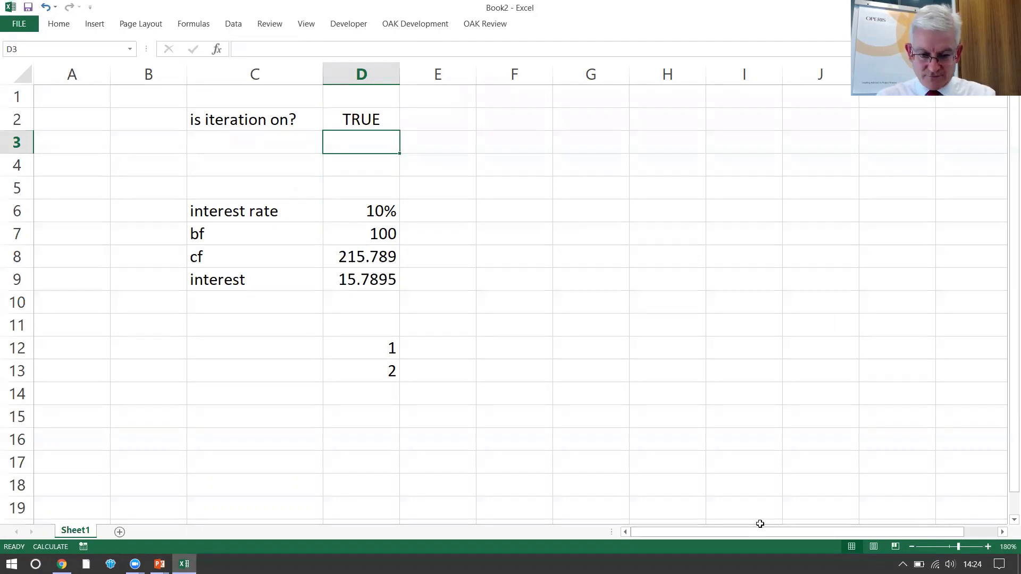
Step: Label the switch by typing 'Switch' in E2
{"action": "key", "text": "Up"}
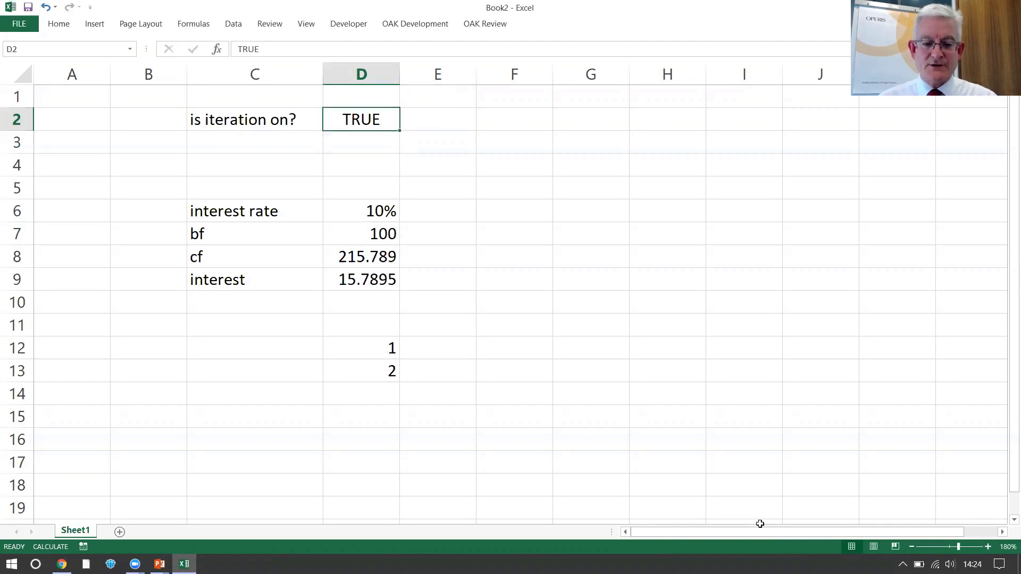
{"action": "key", "text": "Right"}
{"action": "type", "text": "Switch"}
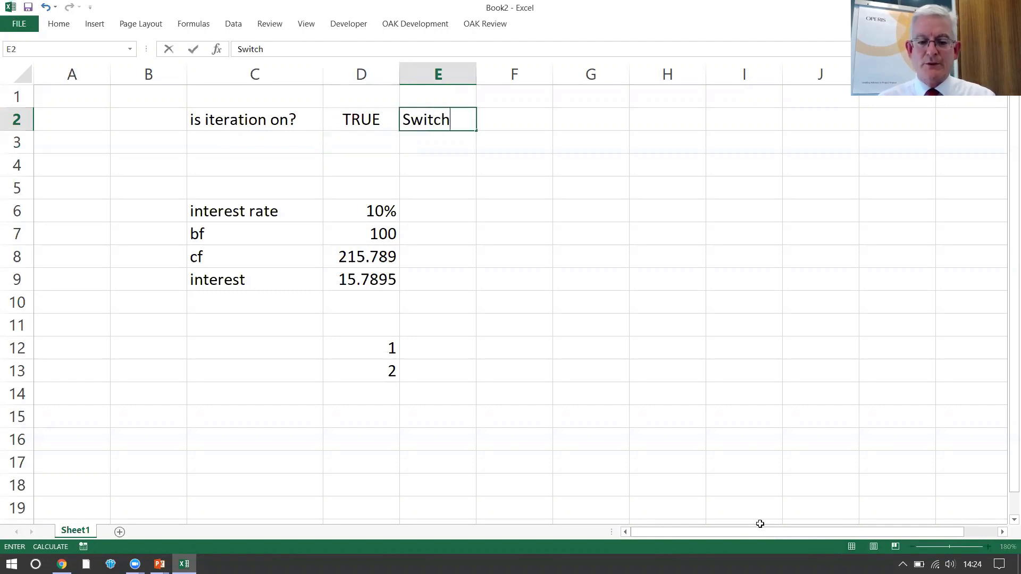
{"action": "key", "text": "Return"}
{"action": "key", "text": "Up"}
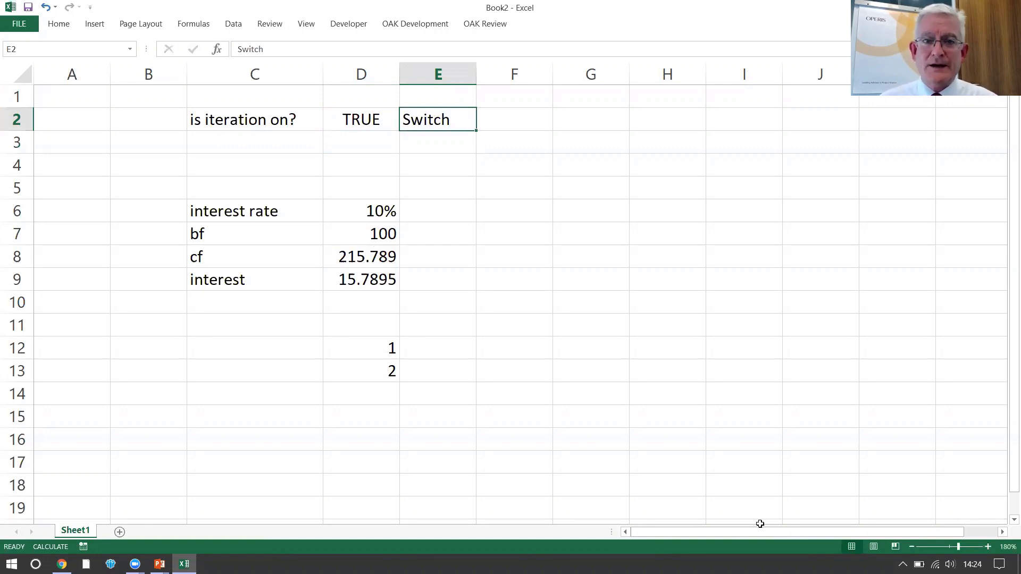
{"action": "key", "text": "Down"}
{"action": "key", "text": "Down"}
{"action": "key", "text": "Down"}
{"action": "key", "text": "Down"}
{"action": "key", "text": "Down"}
{"action": "key", "text": "Down"}
{"action": "key", "text": "Down"}
{"action": "key", "text": "Down"}
{"action": "key", "text": "Down"}
{"action": "key", "text": "Down"}
{"action": "key", "text": "Down"}
{"action": "key", "text": "Down"}
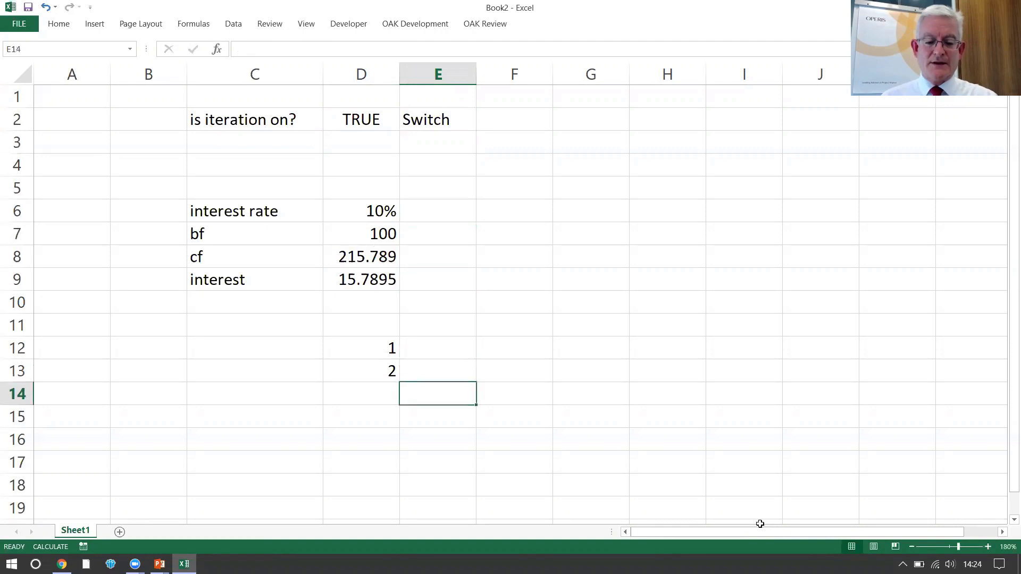
Step: Enter =SUM(D12:D14) in D14 and recalculate with F9 until it shows 2700
{"action": "key", "text": "Left"}
{"action": "type", "text": "=sum("}
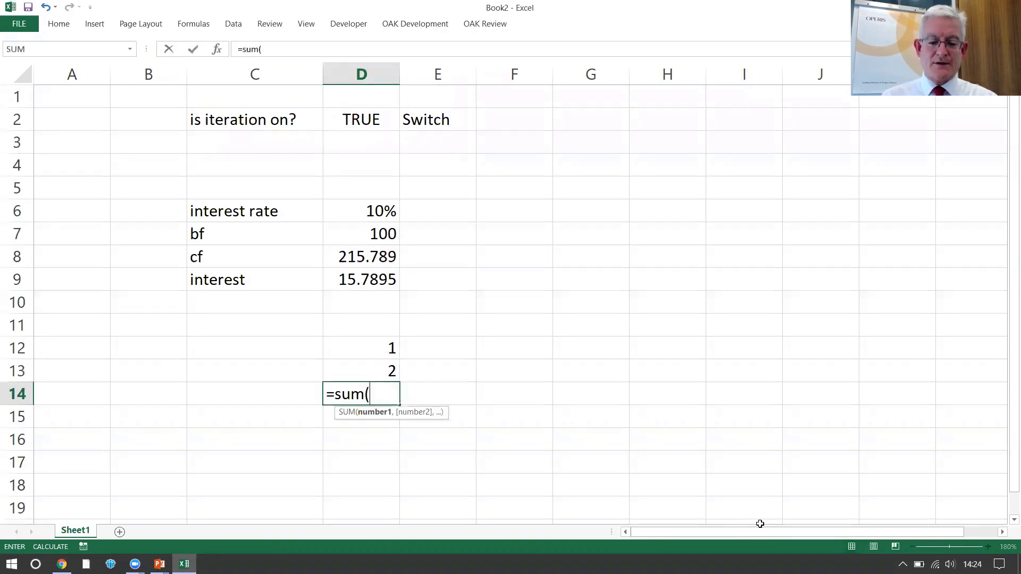
{"action": "key", "text": "Up"}
{"action": "key", "text": "Up"}
{"action": "key", "text": "shift+Down"}
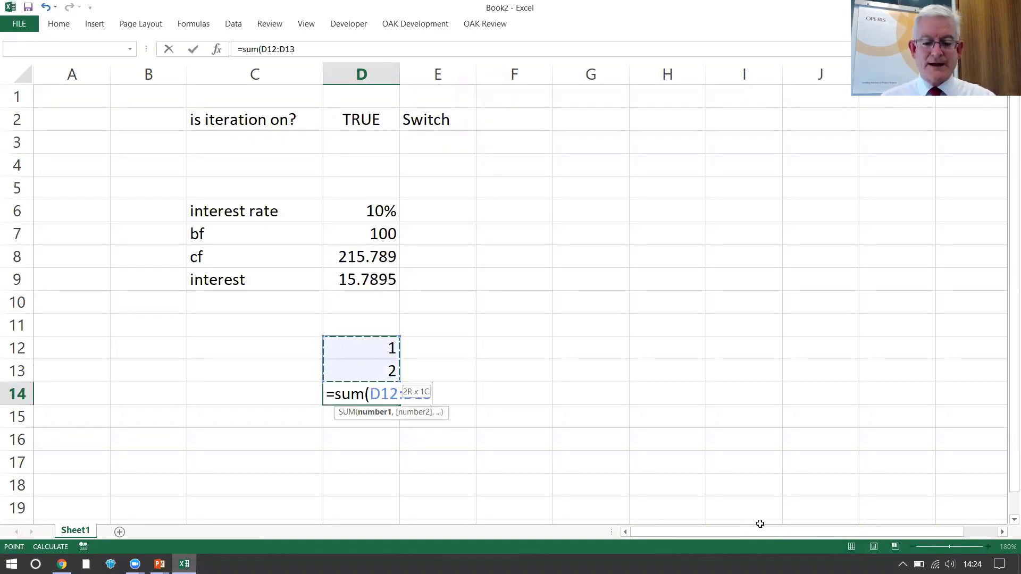
{"action": "key", "text": "shift+Down"}
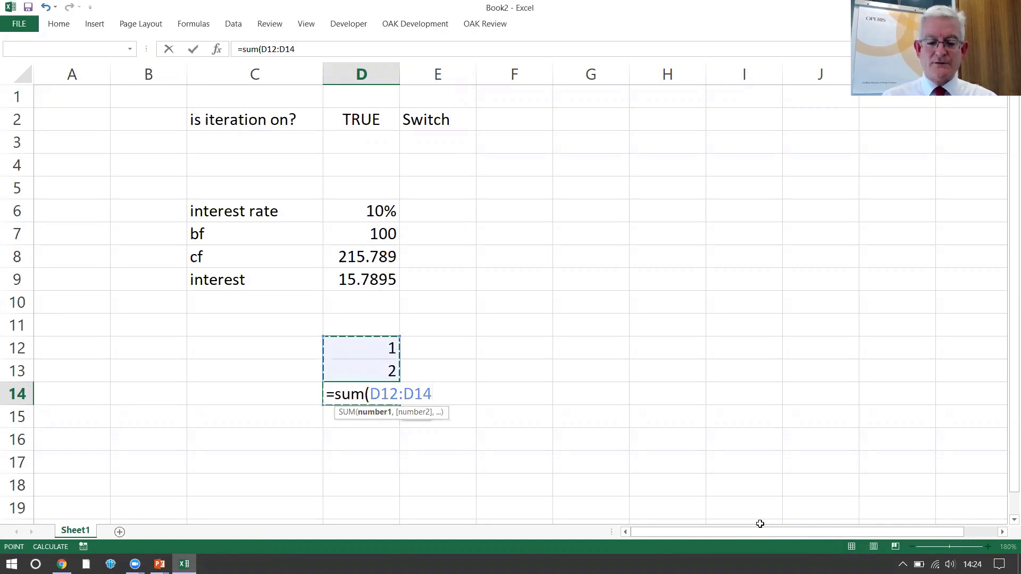
{"action": "type", "text": ")"}
{"action": "key", "text": "Return"}
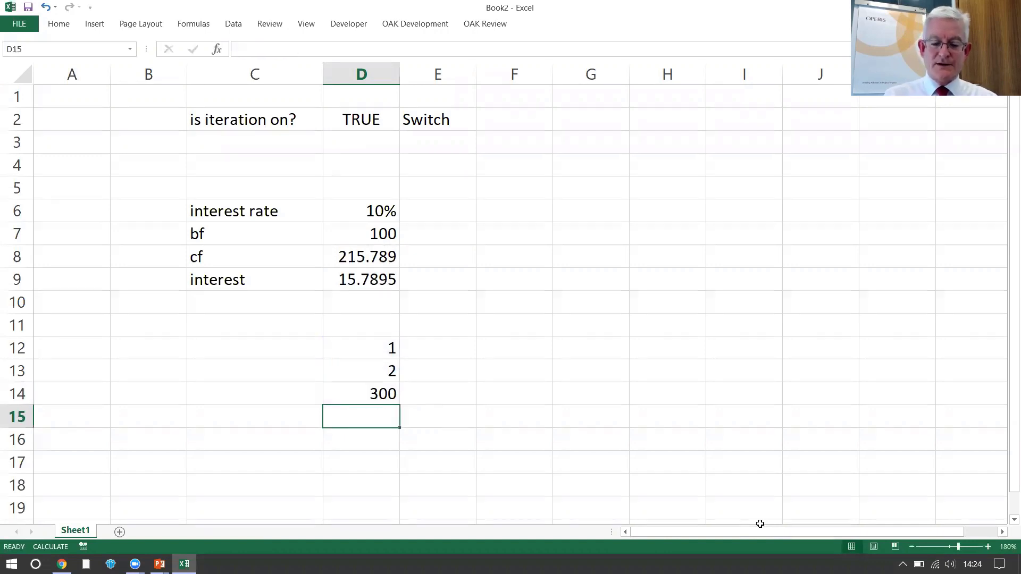
{"action": "key", "text": "Right"}
{"action": "key", "text": "Right"}
{"action": "key", "text": "Right"}
{"action": "key", "text": "Right"}
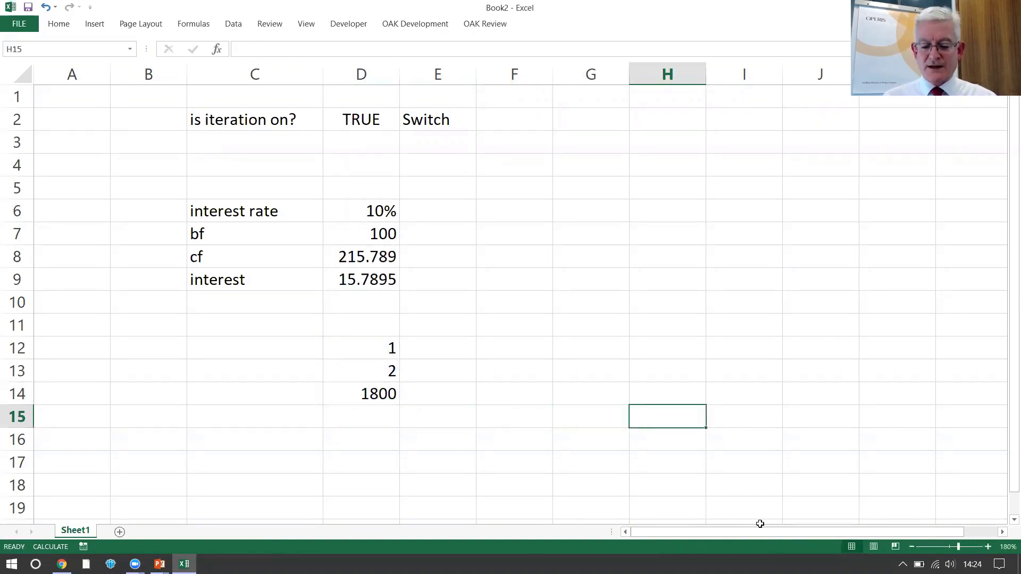
{"action": "key", "text": "F9"}
{"action": "key", "text": "F9"}
{"action": "key", "text": "F9"}
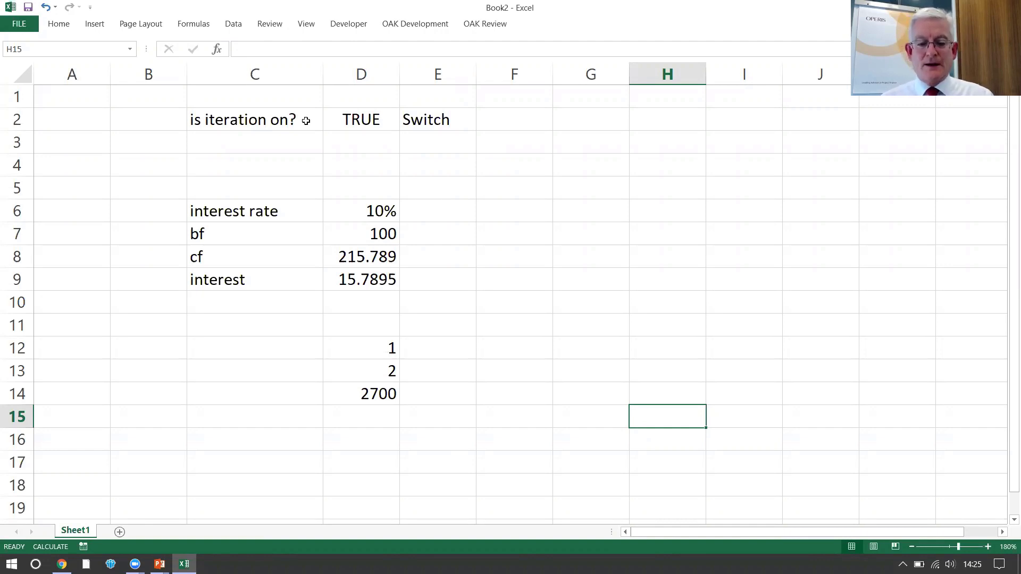
Step: Set the switch in D2 back to FALSE
{"action": "left_click", "coordinate": [370, 123]}
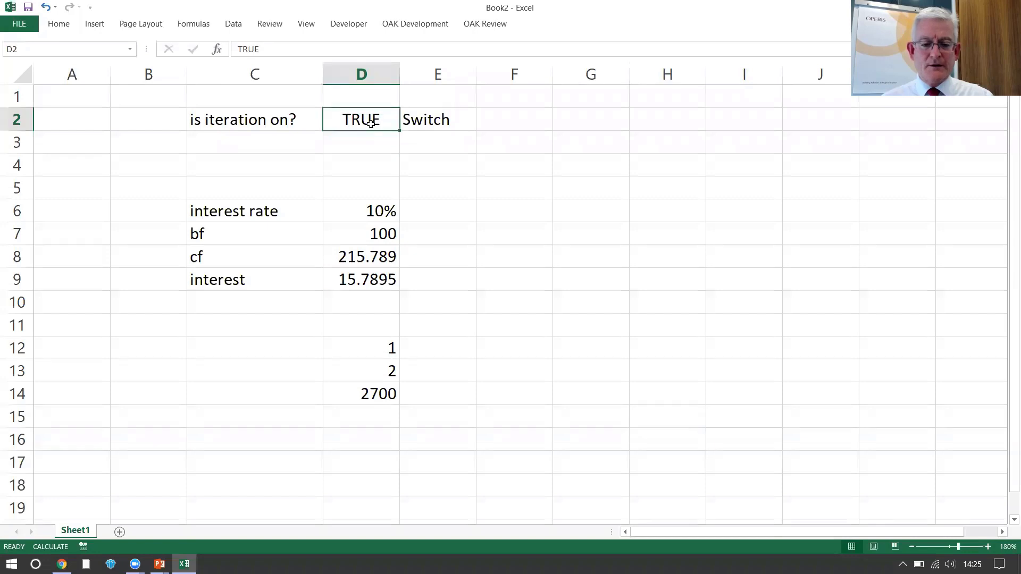
{"action": "type", "text": "false"}
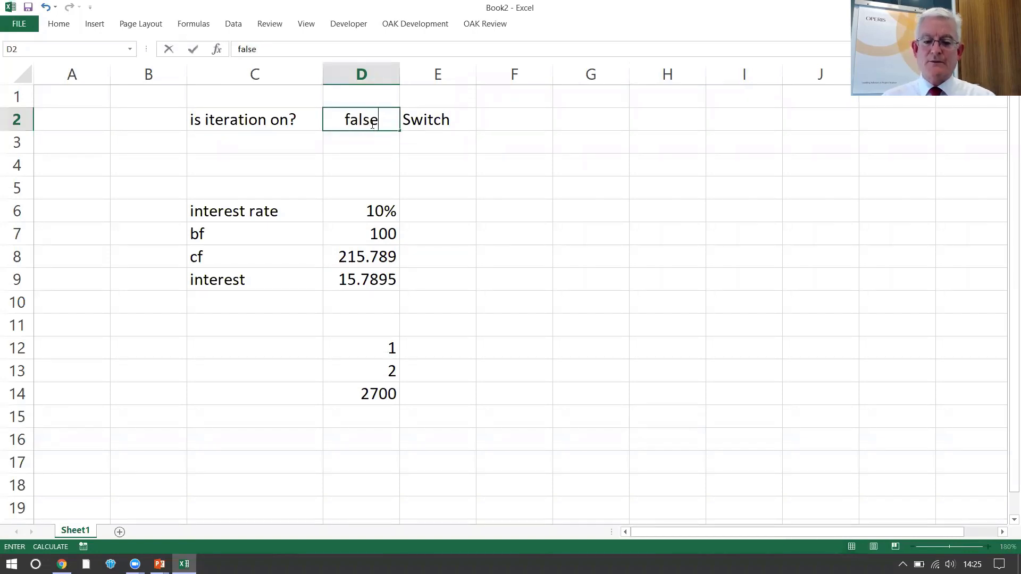
{"action": "key", "text": "Return"}
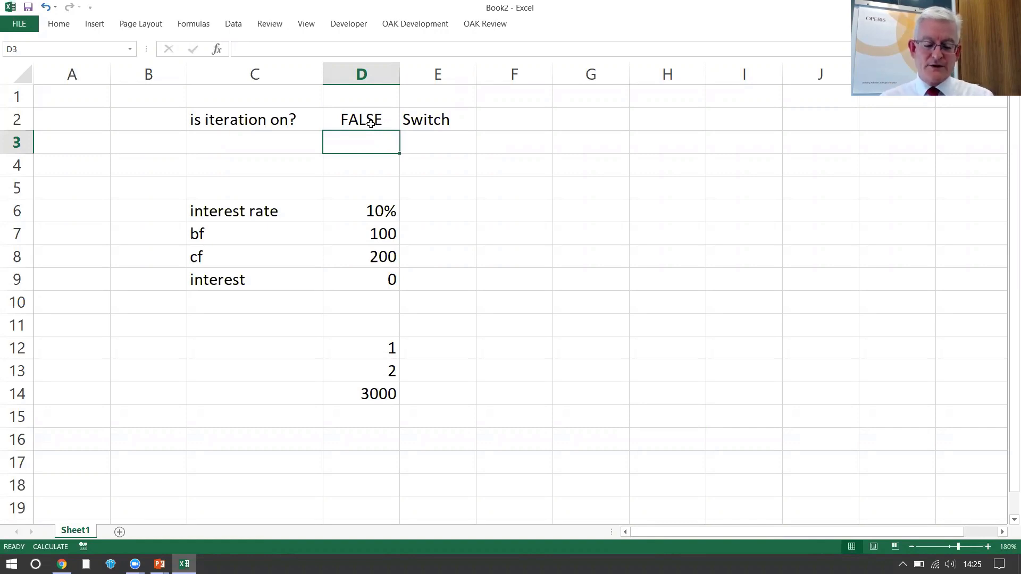
Step: Turn off iterative calculation via Alt+F+T and dismiss the circular reference warning
{"action": "key", "text": "alt"}
{"action": "key", "text": "f"}
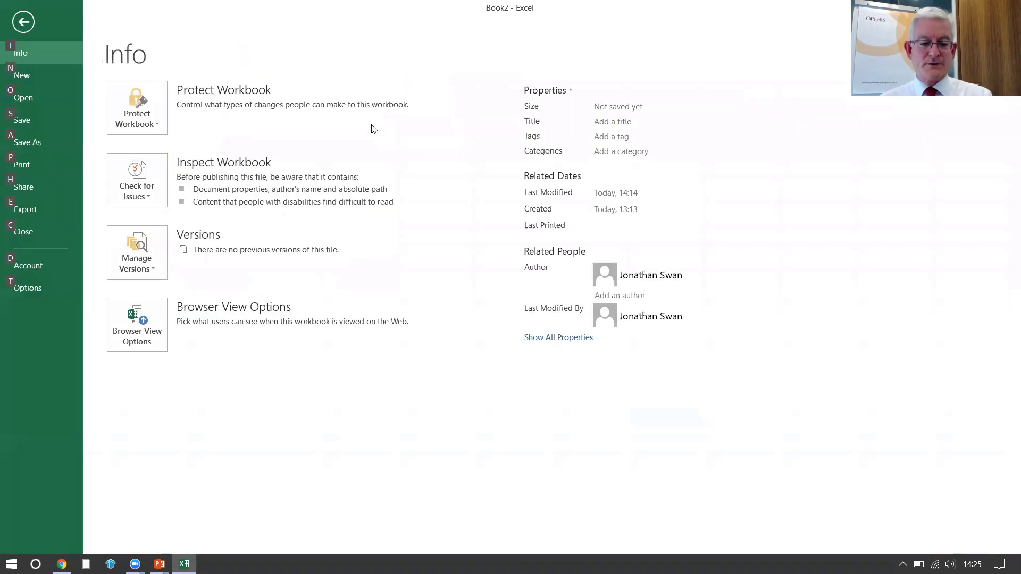
{"action": "key", "text": "t"}
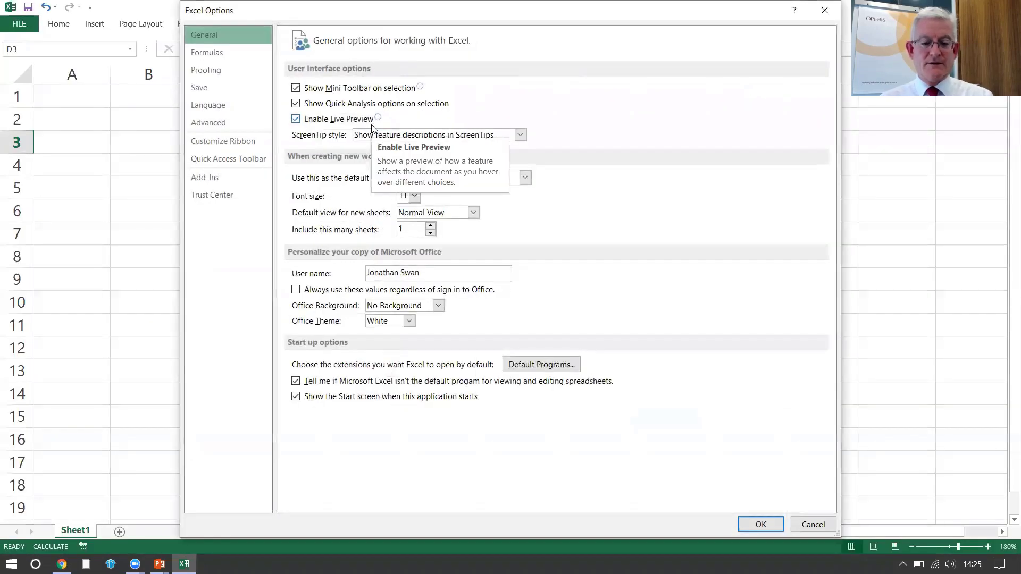
{"action": "key", "text": "Down"}
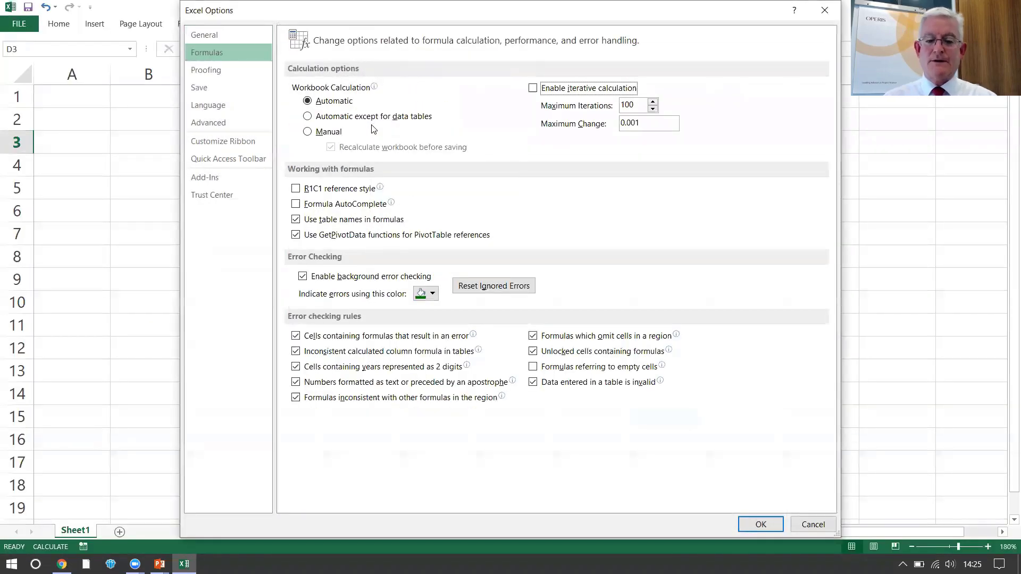
{"action": "key", "text": "Return"}
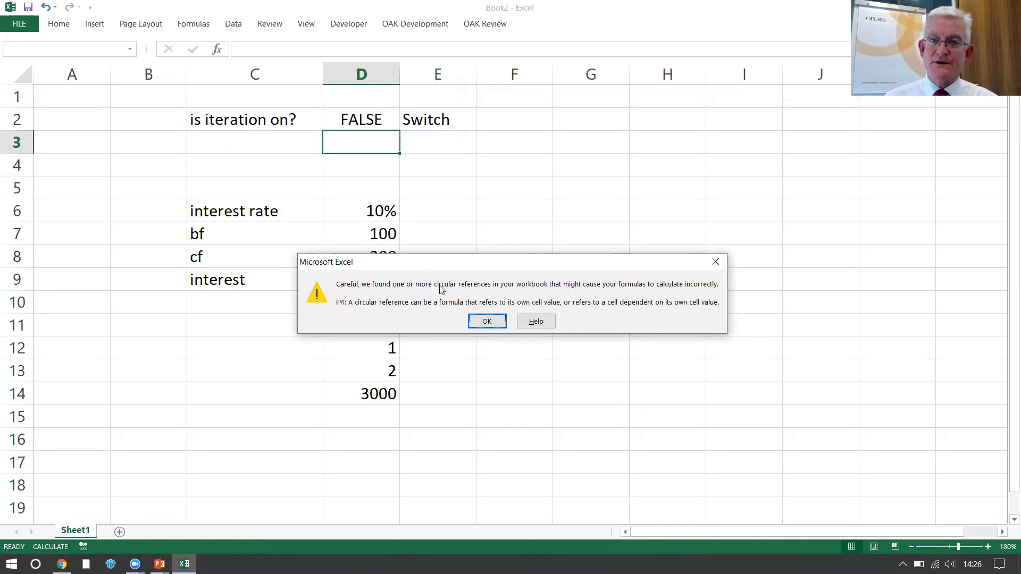
{"action": "left_click", "coordinate": [484, 321]}
Step: Inspect the IF formula in interest cell D9 without changing it
{"action": "key", "text": "Down"}
{"action": "key", "text": "Down"}
{"action": "key", "text": "Down"}
{"action": "key", "text": "Down"}
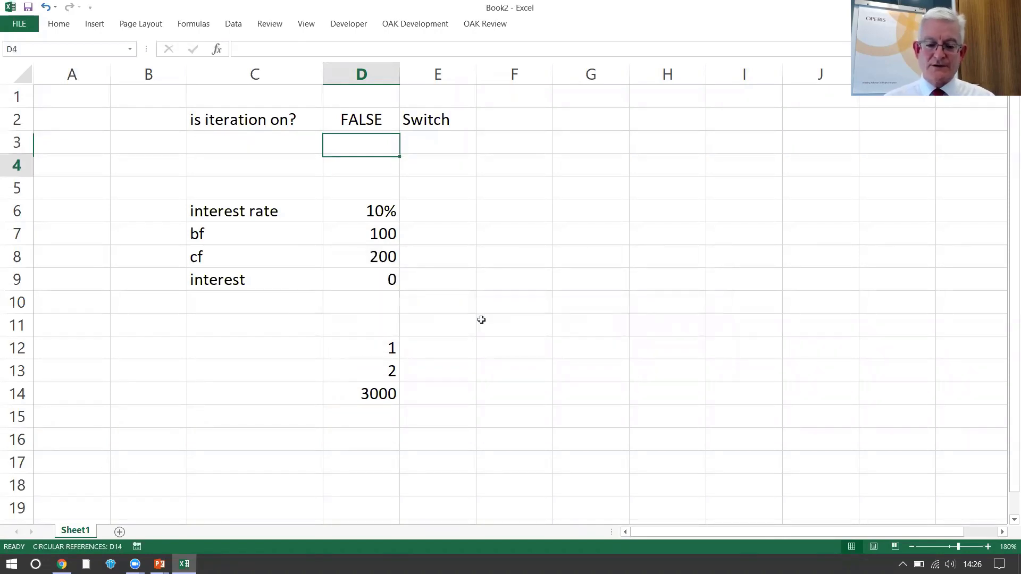
{"action": "key", "text": "Down"}
{"action": "key", "text": "Down"}
{"action": "key", "text": "Down"}
{"action": "key", "text": "Down"}
{"action": "key", "text": "Down"}
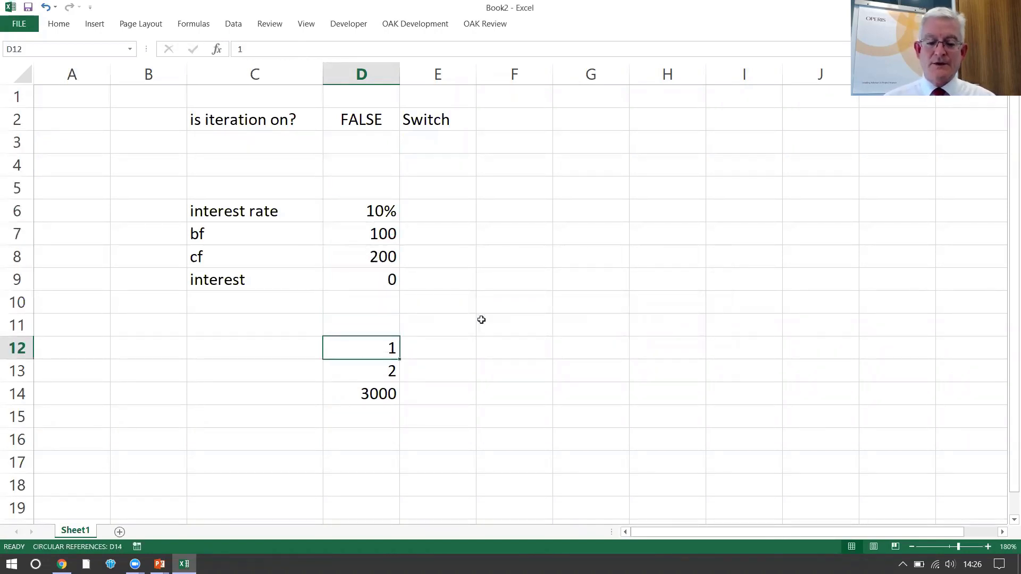
{"action": "key", "text": "Up"}
{"action": "key", "text": "Up"}
{"action": "key", "text": "Up"}
{"action": "key", "text": "F2"}
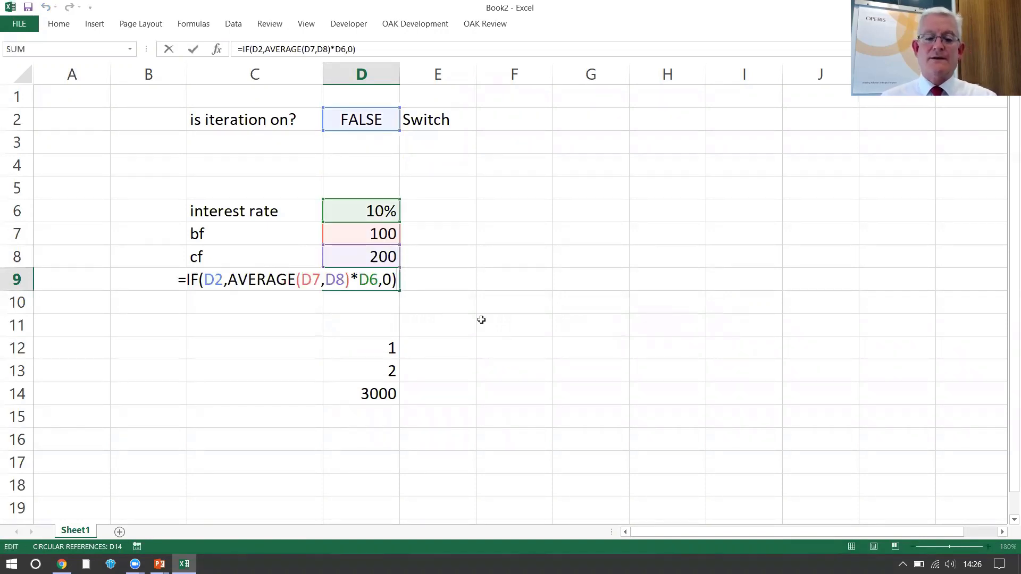
{"action": "key", "text": "Return"}
Step: Correct D14's range to =SUM(D12:D13) so it shows 3
{"action": "key", "text": "Down"}
{"action": "key", "text": "Down"}
{"action": "key", "text": "Down"}
{"action": "key", "text": "Down"}
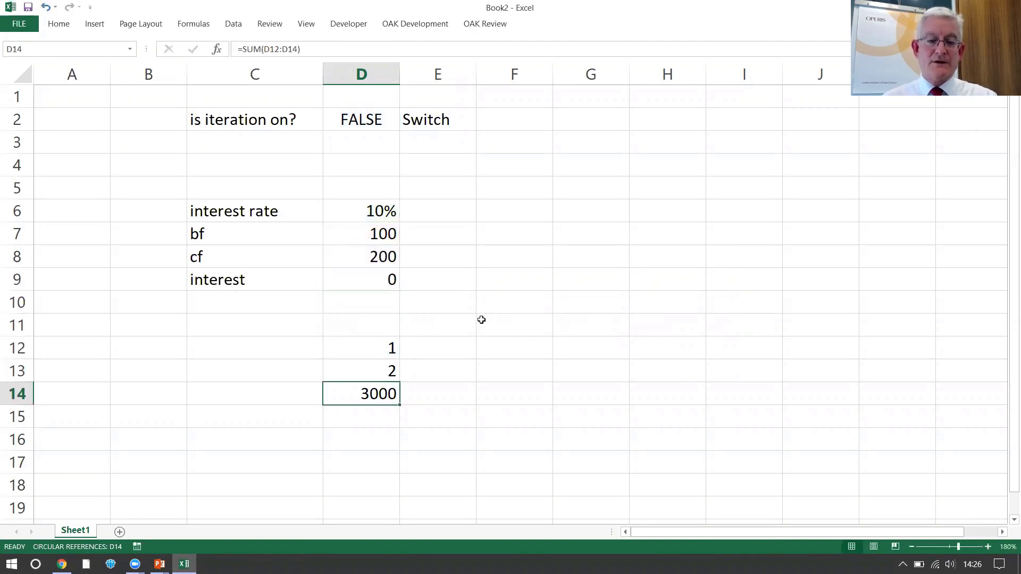
{"action": "key", "text": "F2"}
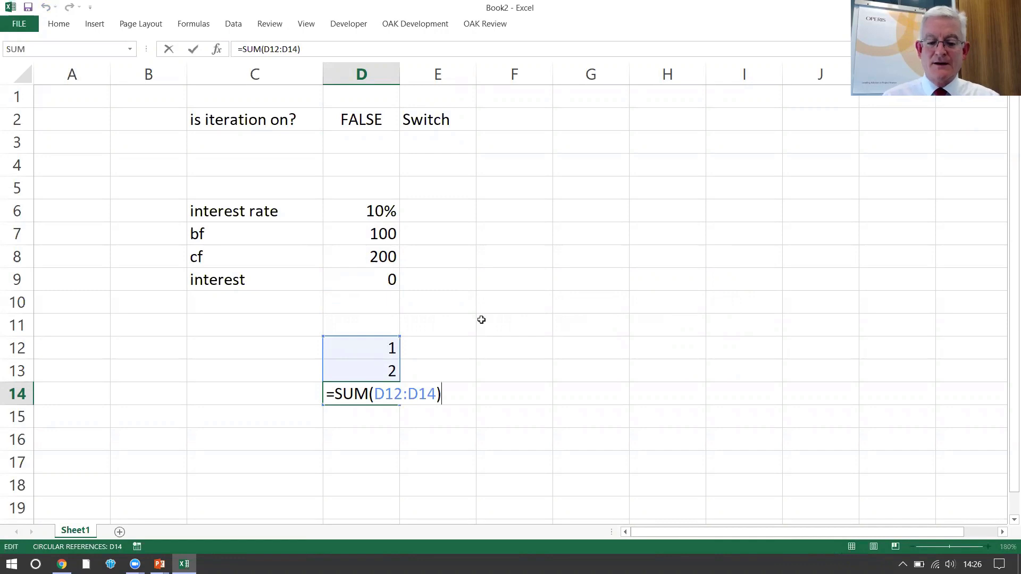
{"action": "key", "text": "Left"}
{"action": "key", "text": "BackSpace"}
{"action": "type", "text": "3"}
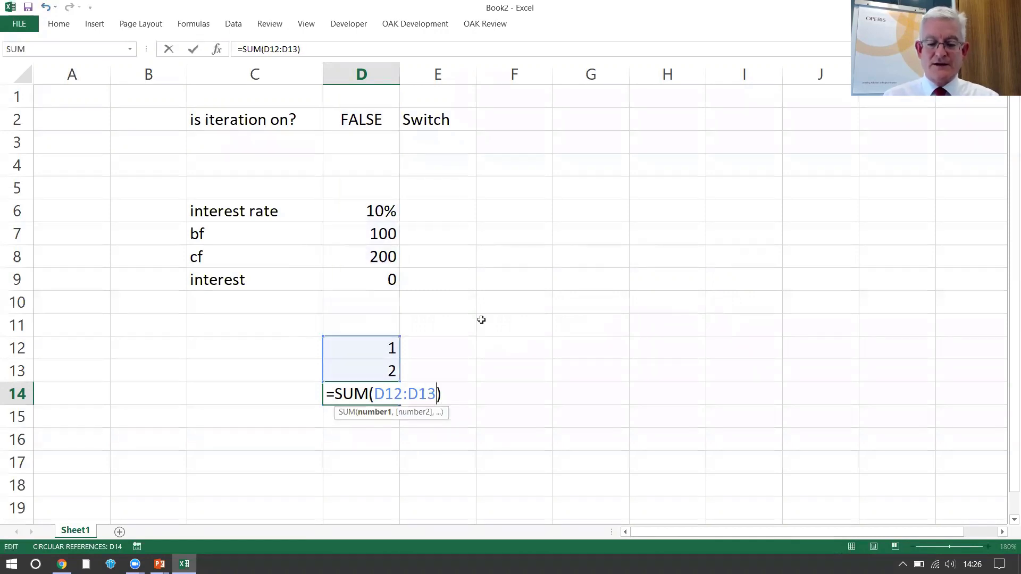
{"action": "key", "text": "Return"}
{"action": "key", "text": "Up"}
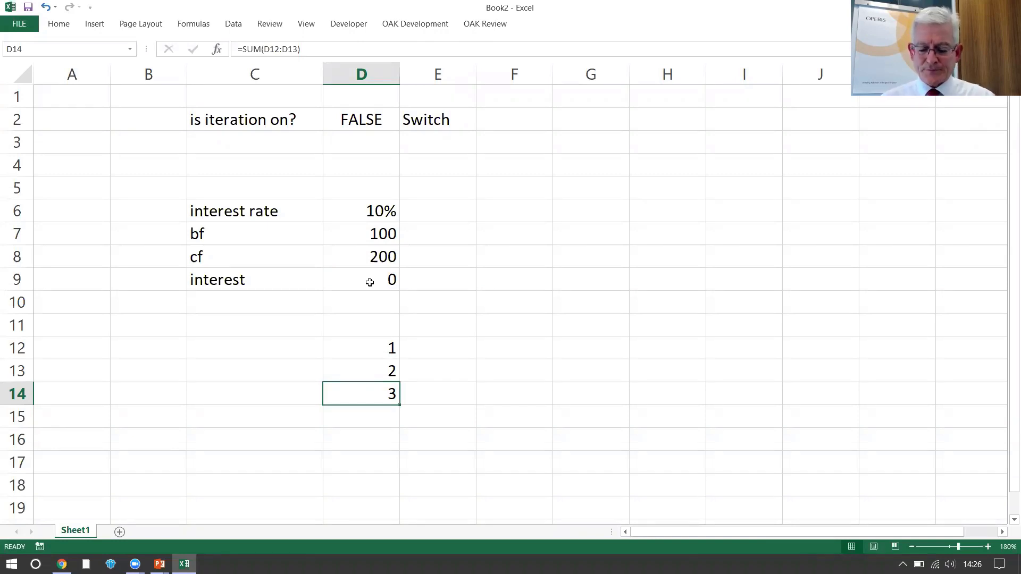
{"action": "key", "text": "Up"}
{"action": "key", "text": "Up"}
{"action": "key", "text": "Up"}
{"action": "key", "text": "Up"}
{"action": "key", "text": "Up"}
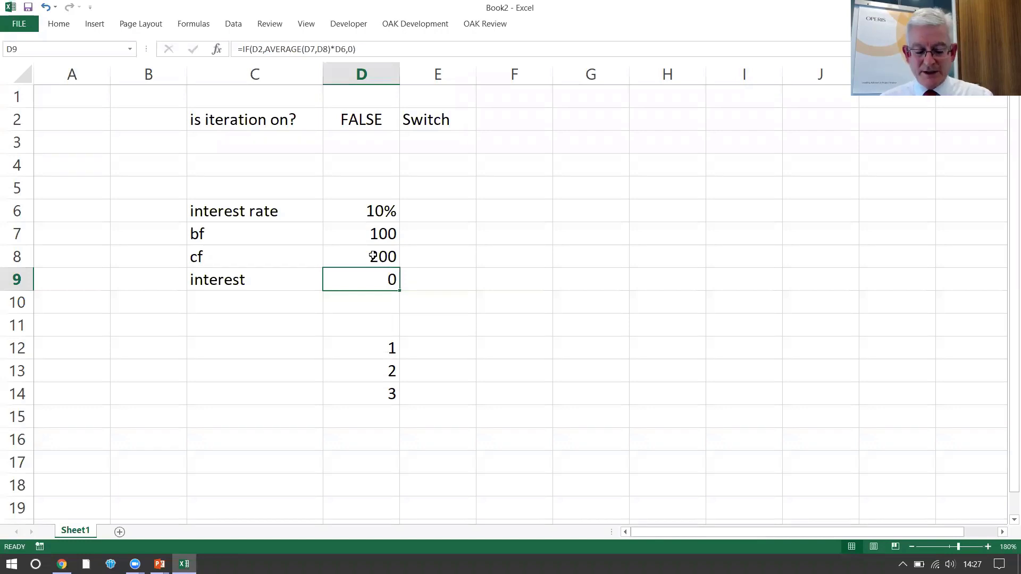
Step: Replace the IF's FALSE result 0 in D9 with D7*D6, giving interest 10
{"action": "key", "text": "F2"}
{"action": "key", "text": "Left"}
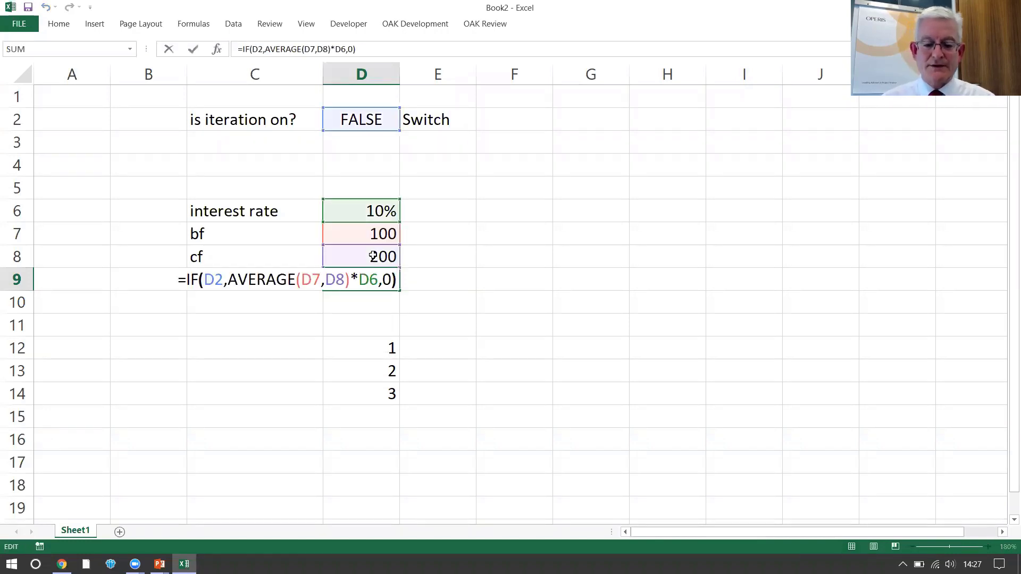
{"action": "key", "text": "shift+Left"}
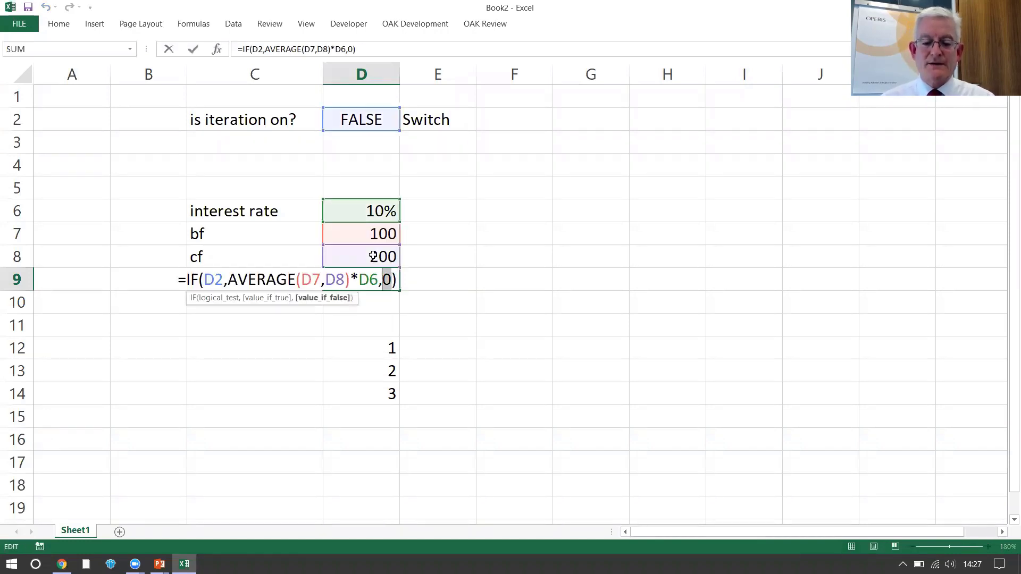
{"action": "left_click", "coordinate": [384, 233]}
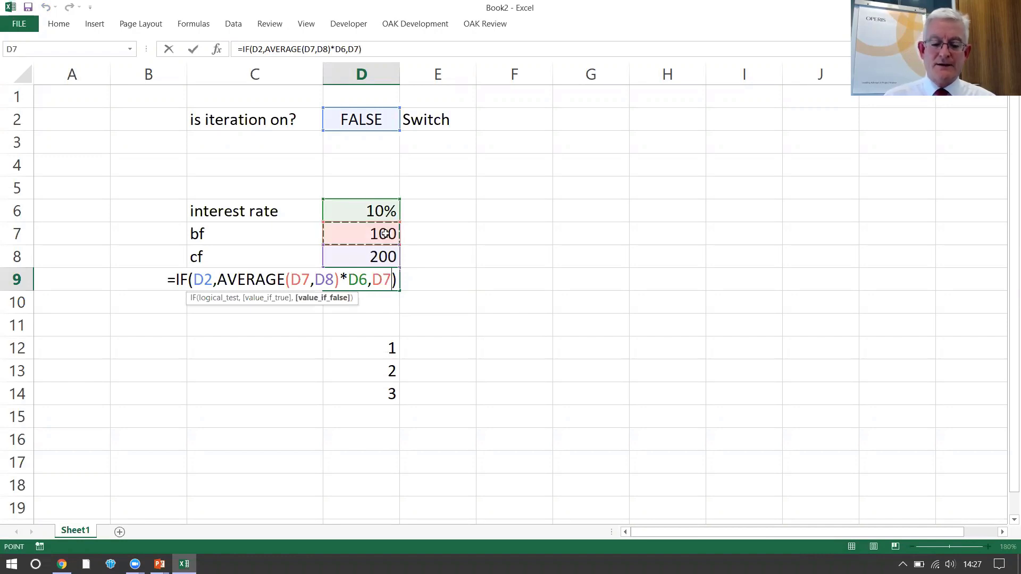
{"action": "type", "text": "*"}
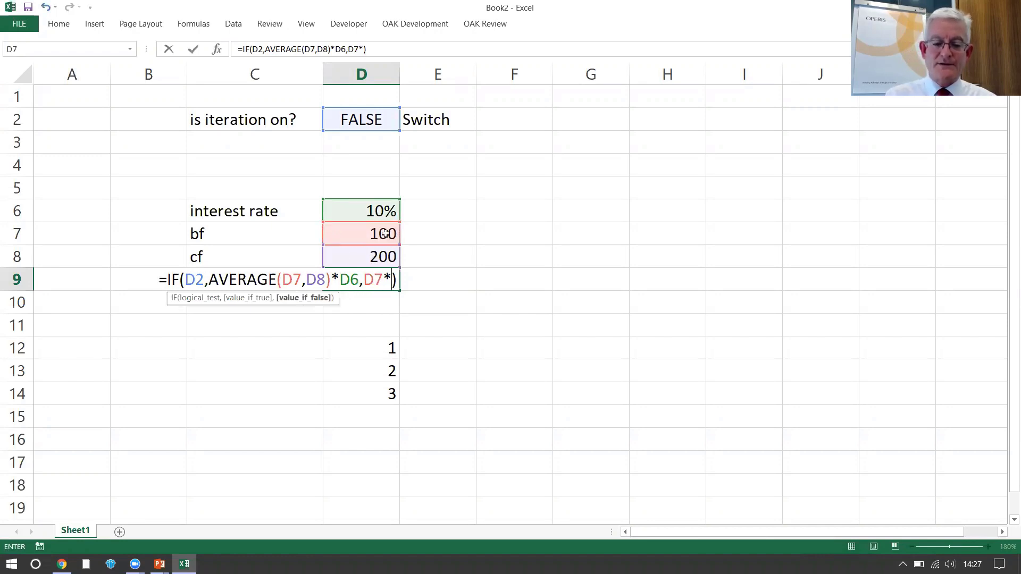
{"action": "left_click", "coordinate": [371, 210]}
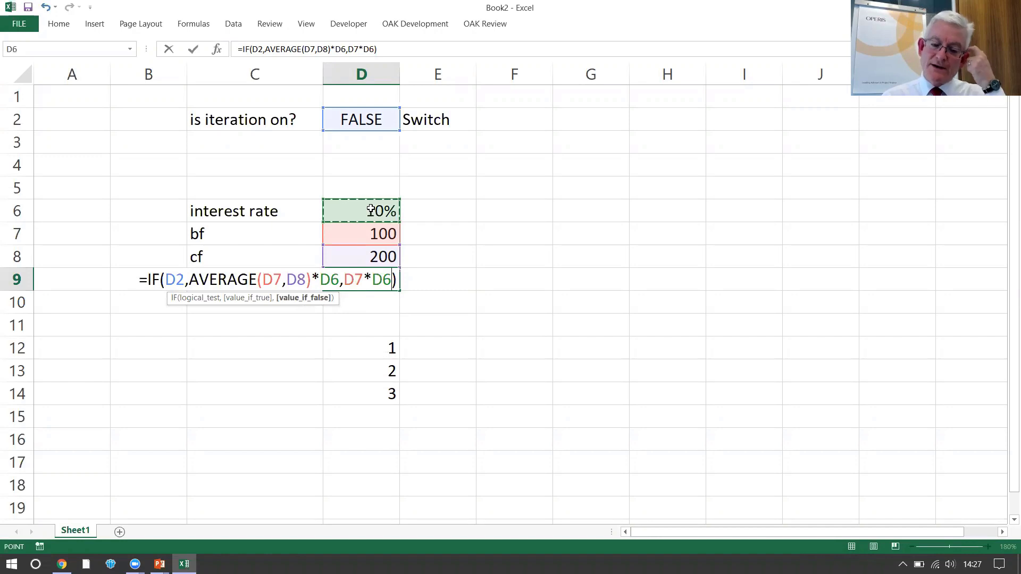
{"action": "key", "text": "Return"}
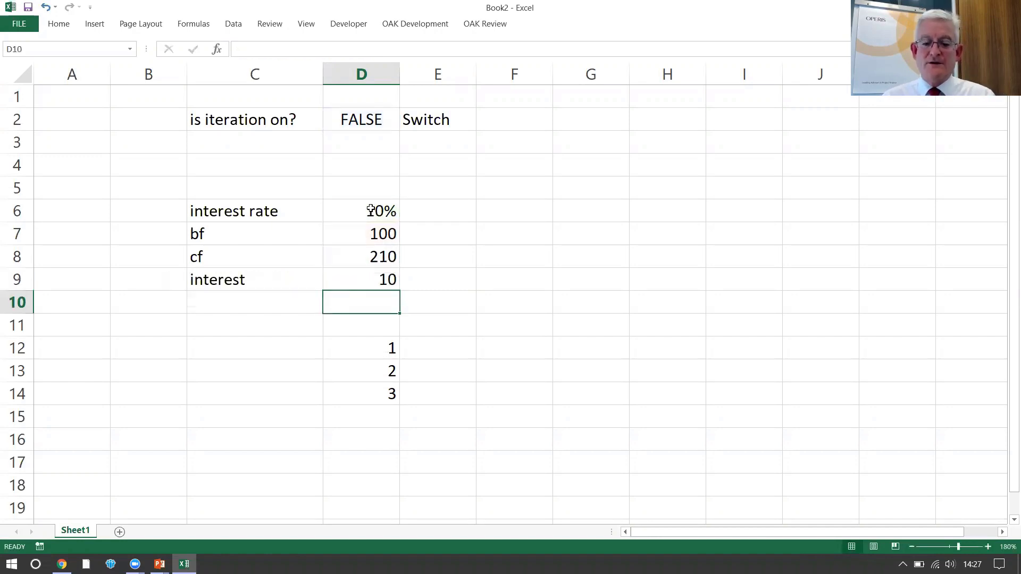
{"action": "key", "text": "Up"}
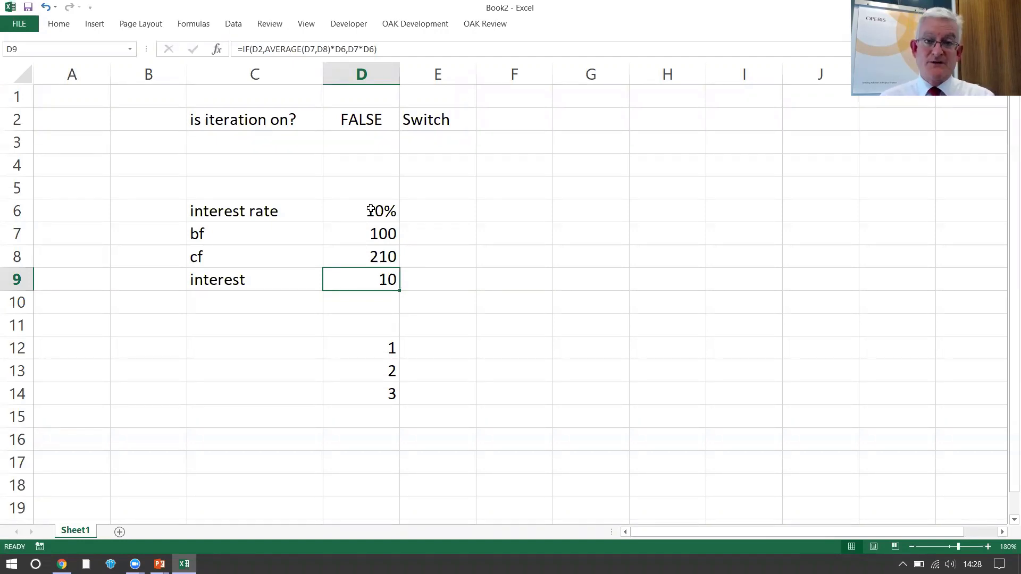
Step: Change D9's FALSE result to the text "Iteration off"
{"action": "key", "text": "F2"}
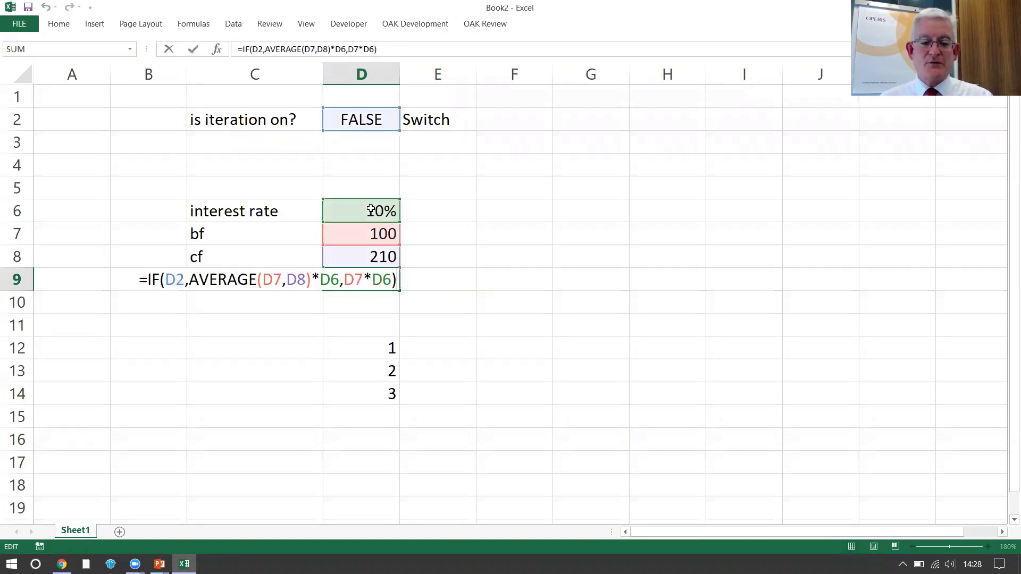
{"action": "key", "text": "Left"}
{"action": "key", "text": "shift+Left"}
{"action": "key", "text": "shift+Left"}
{"action": "key", "text": "shift+Left"}
{"action": "key", "text": "shift+Left"}
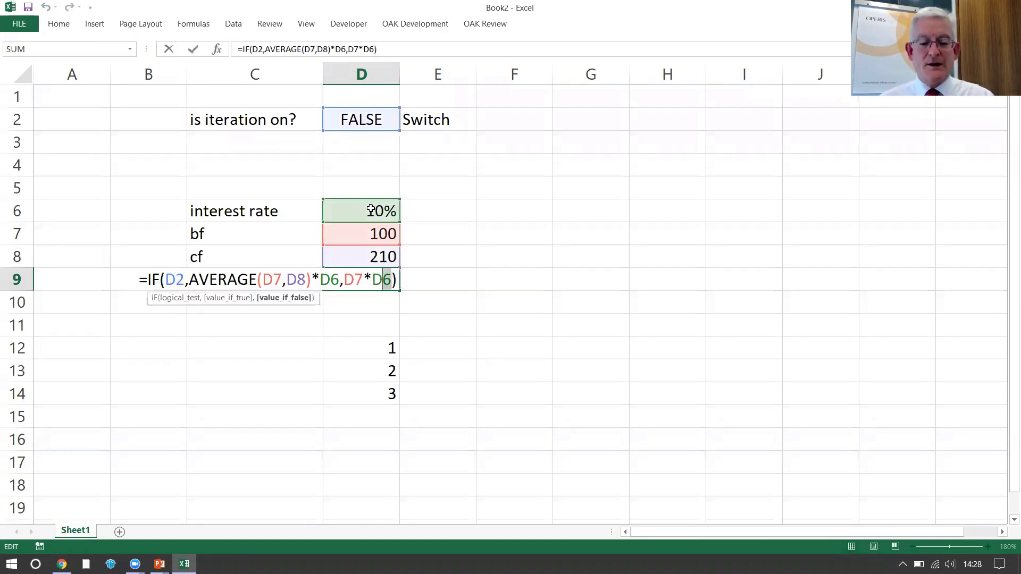
{"action": "key", "text": "shift+Left"}
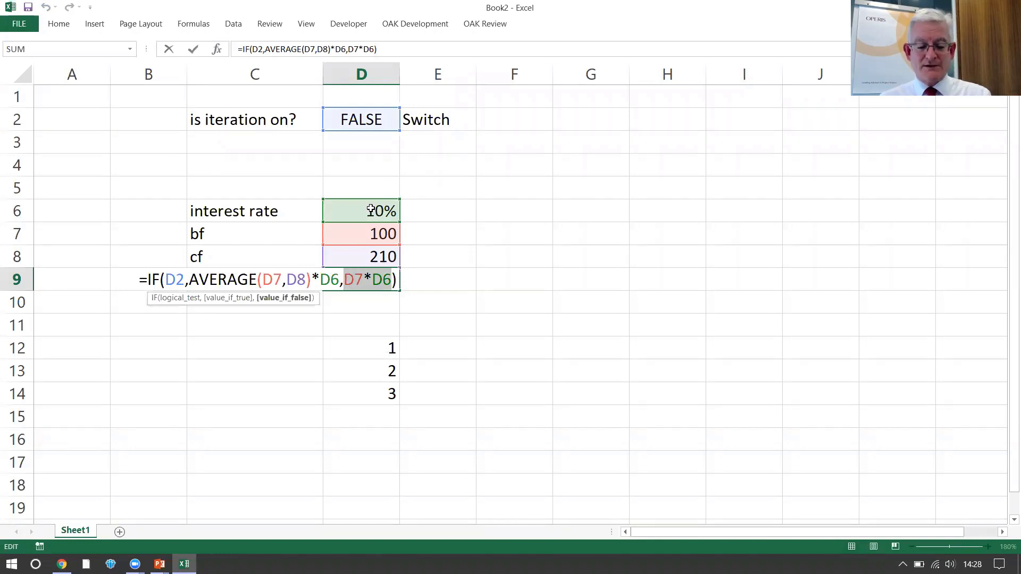
{"action": "type", "text": "\""}
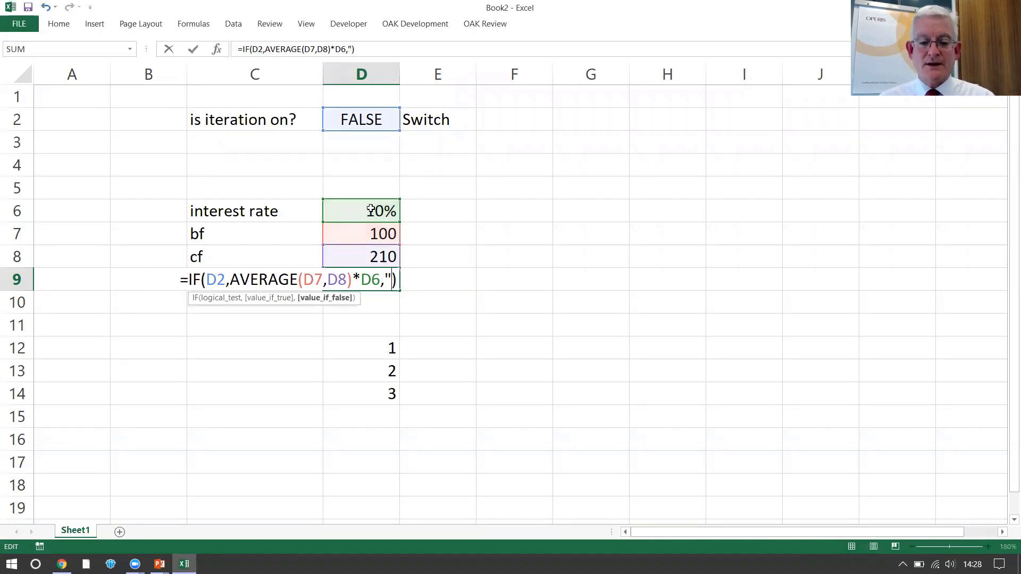
{"action": "type", "text": "Iteration off\""}
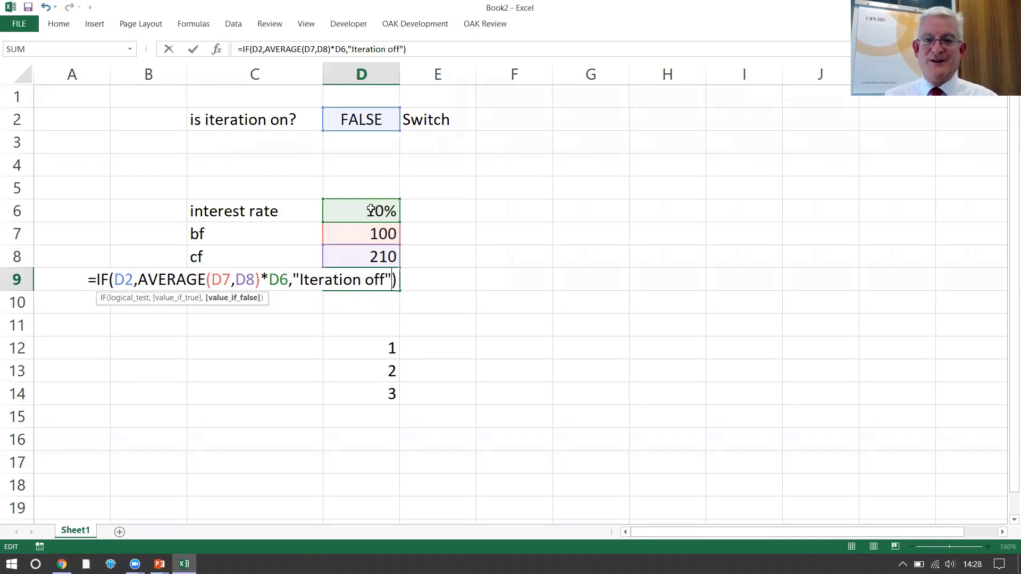
{"action": "key", "text": "Return"}
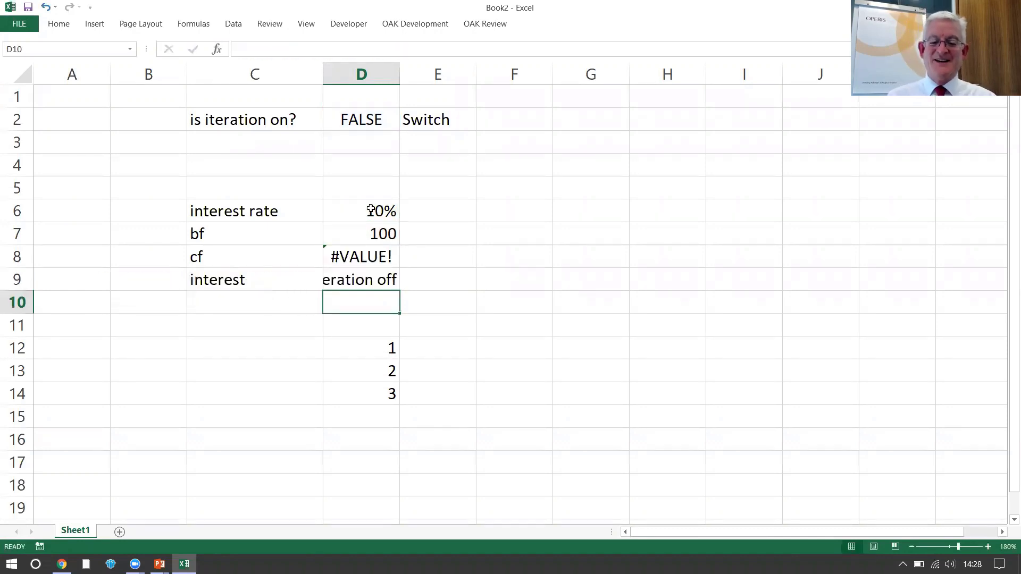
{"action": "key", "text": "Up"}
{"action": "key", "text": "Up"}
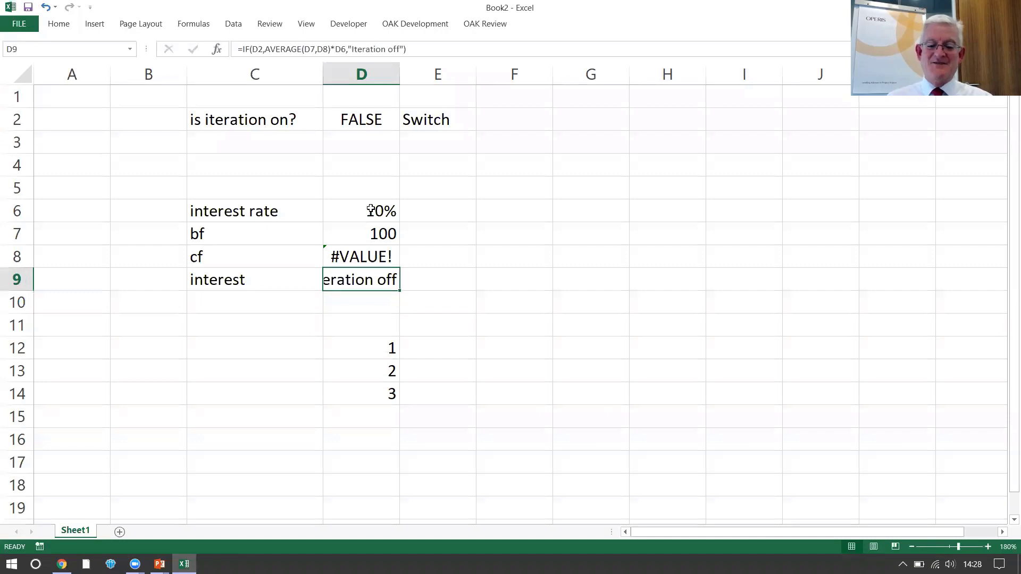
{"action": "key", "text": "Down"}
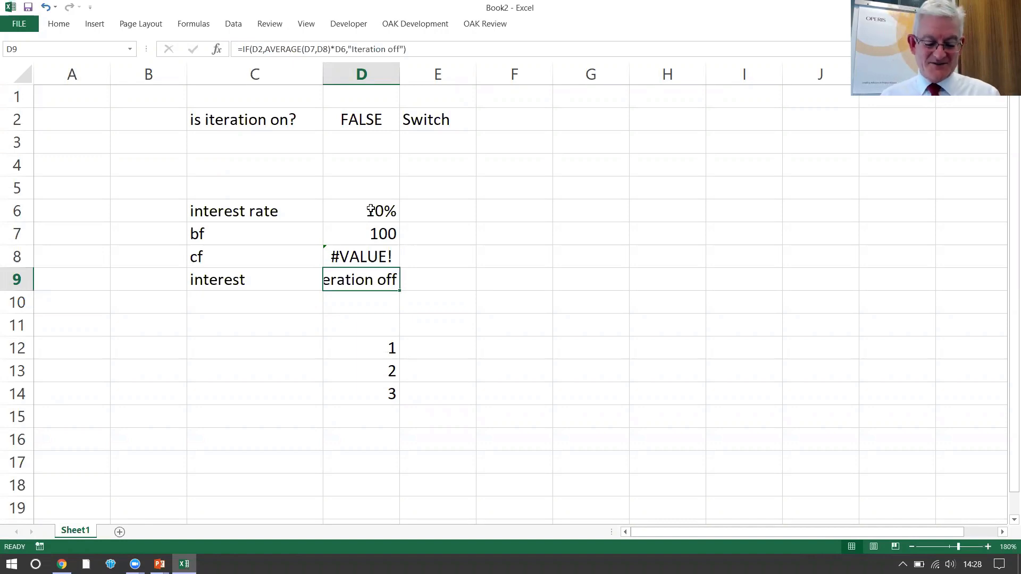
Step: Undo both D9 edits to restore the 0 result, then switch to the PowerPoint slide show
{"action": "key", "text": "ctrl+z"}
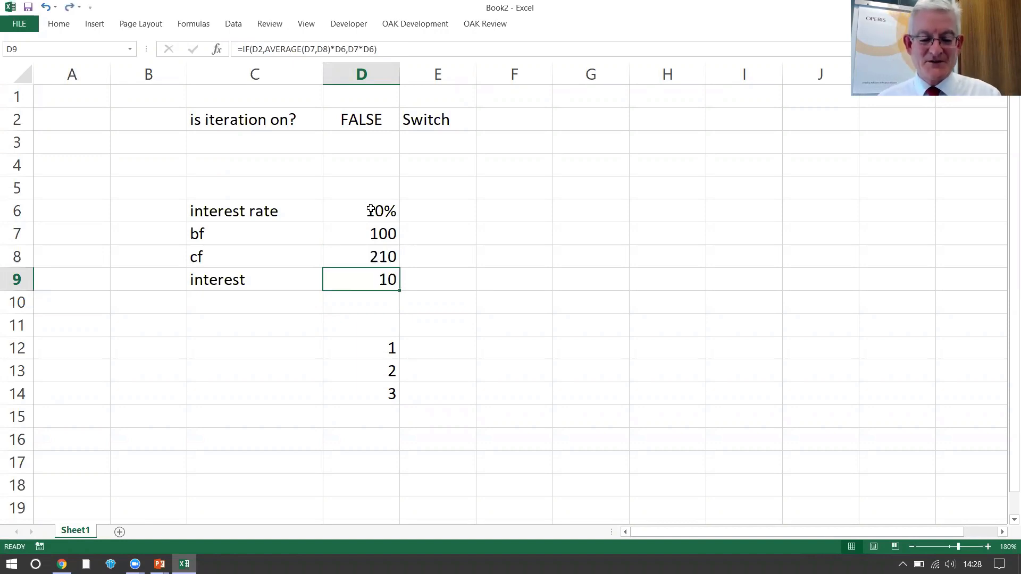
{"action": "key", "text": "ctrl+z"}
{"action": "key", "text": "Up"}
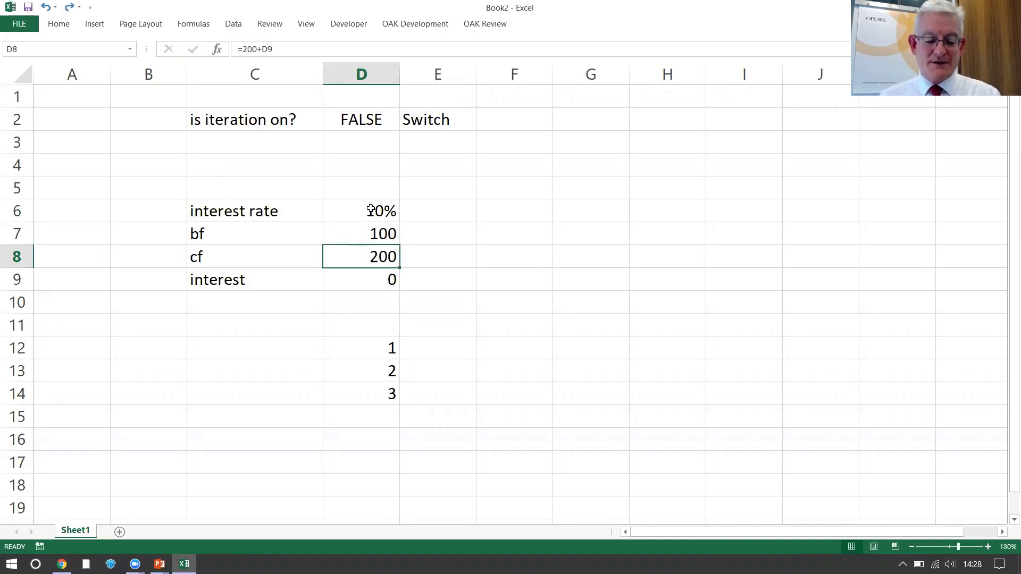
{"action": "key", "text": "alt+Tab"}
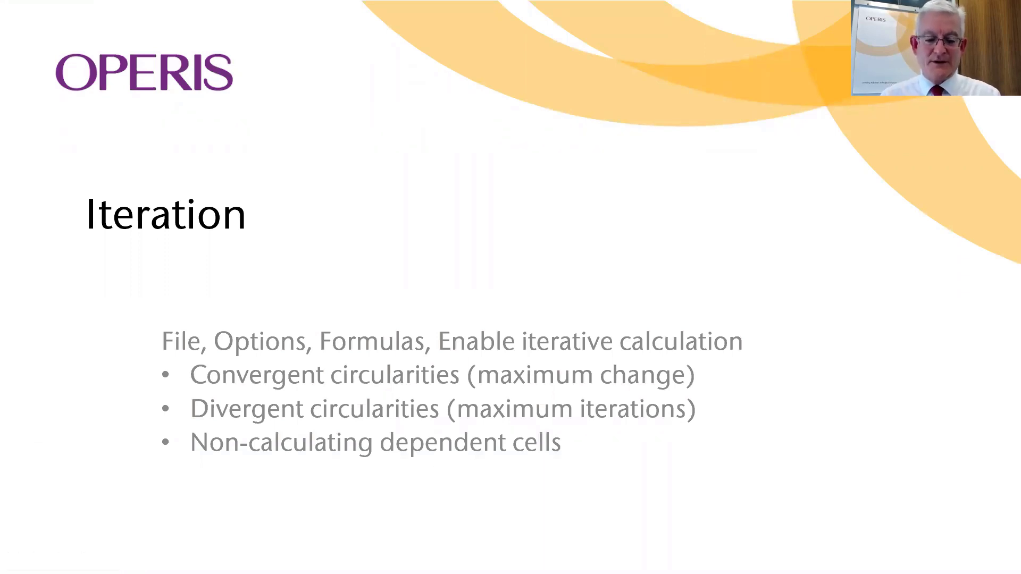
Step: Return to the Excel workbook and select interest cell D9
{"action": "key", "text": "alt+Tab"}
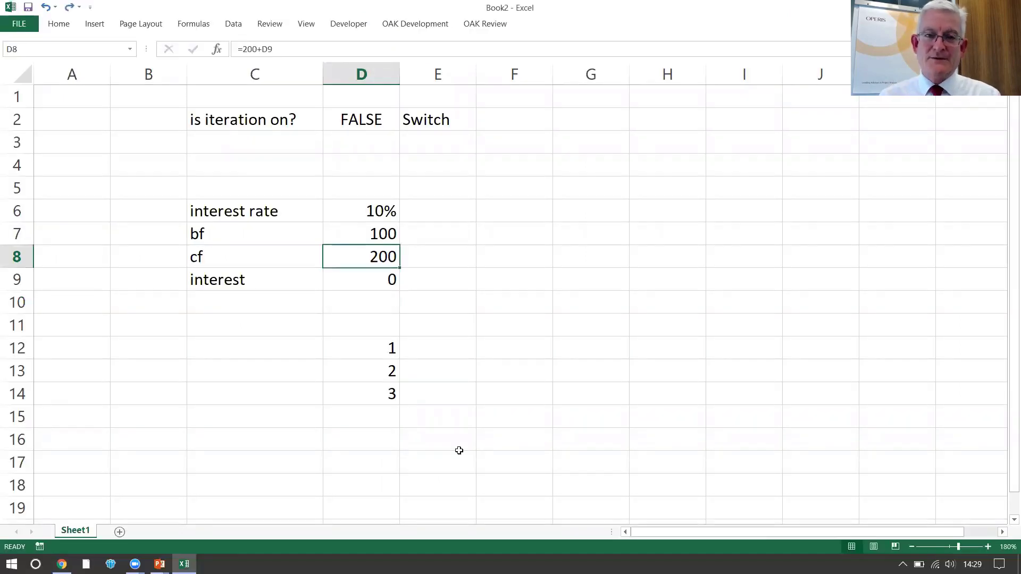
{"action": "key", "text": "Down"}
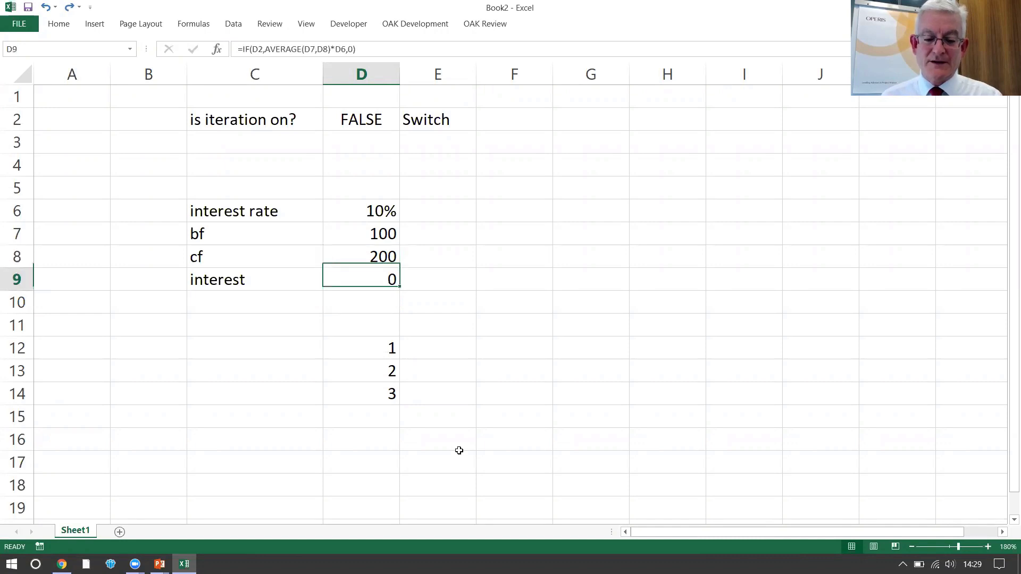
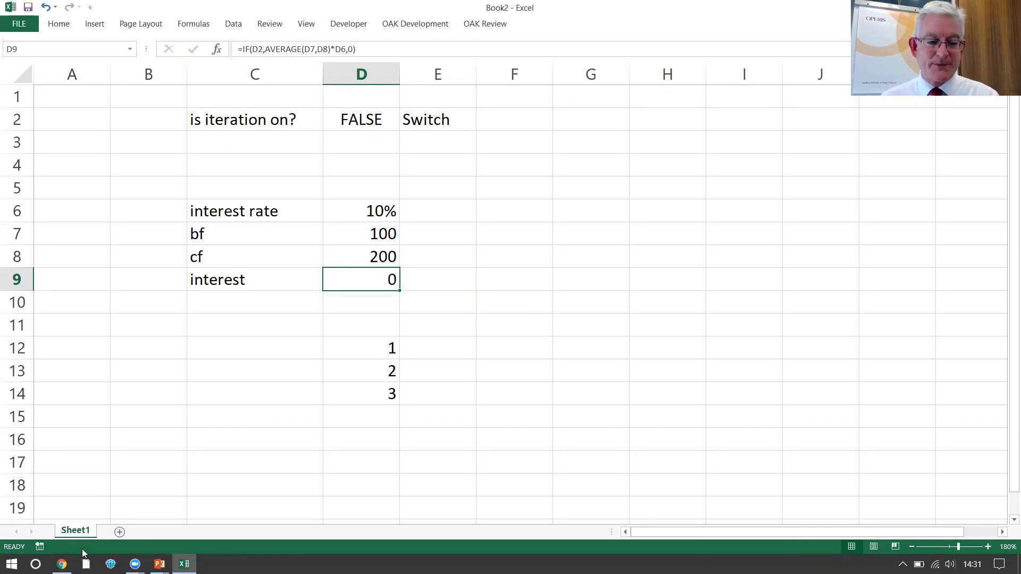
Step: Turn on Enable iterative calculation in the Formulas section of Excel Options
{"action": "left_click", "coordinate": [21, 24]}
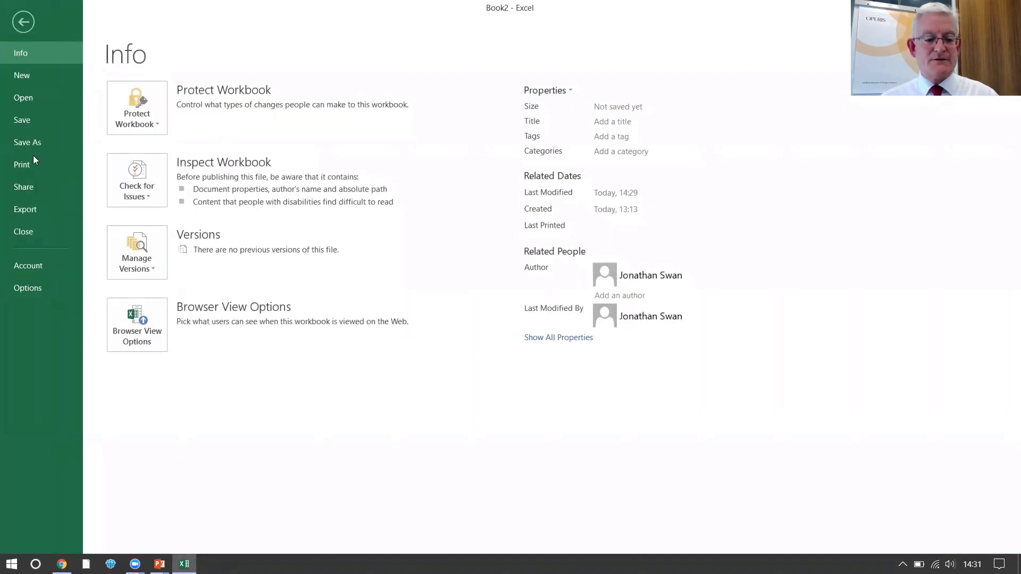
{"action": "left_click", "coordinate": [38, 290]}
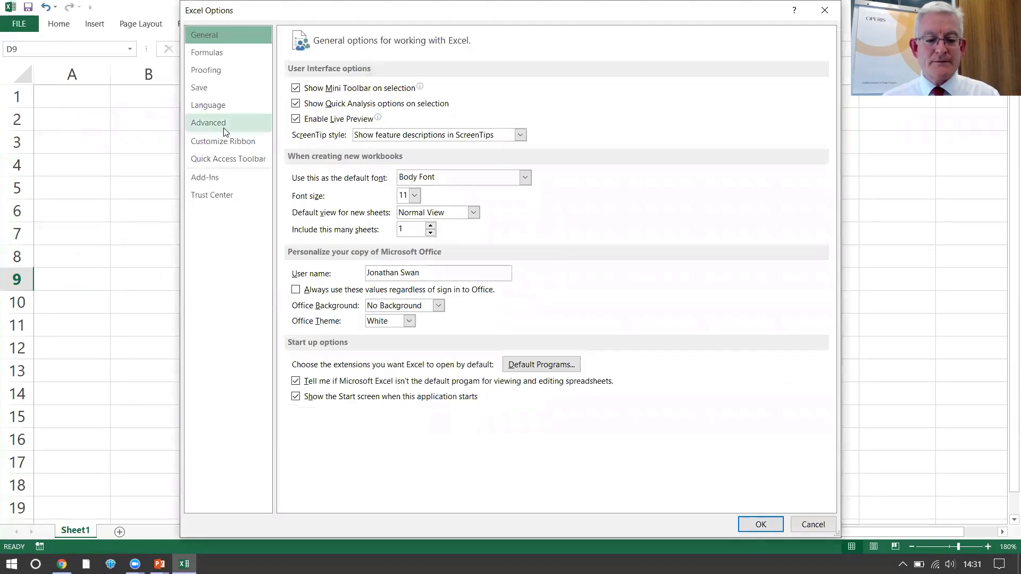
{"action": "left_click", "coordinate": [223, 130]}
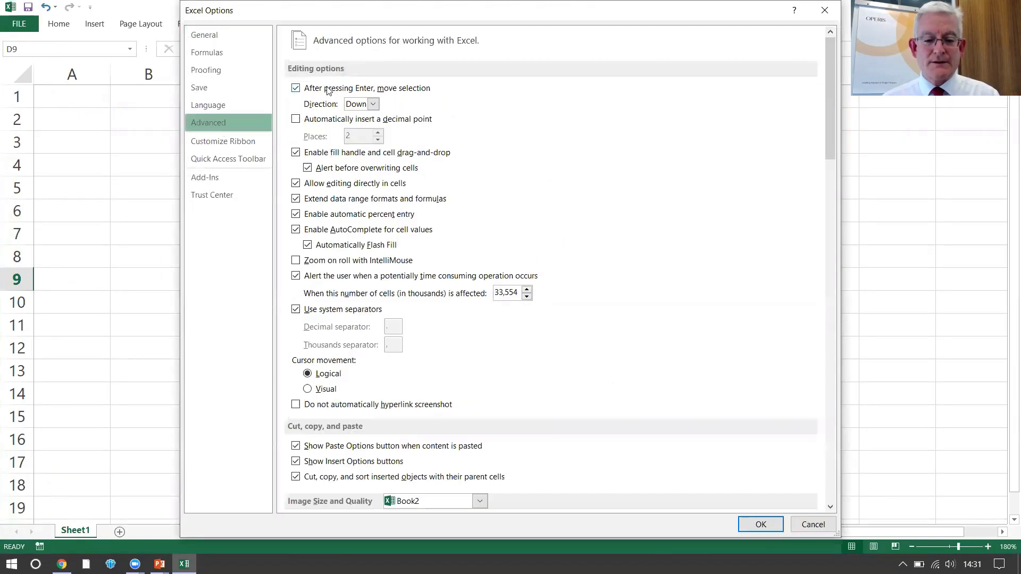
{"action": "left_click", "coordinate": [231, 49]}
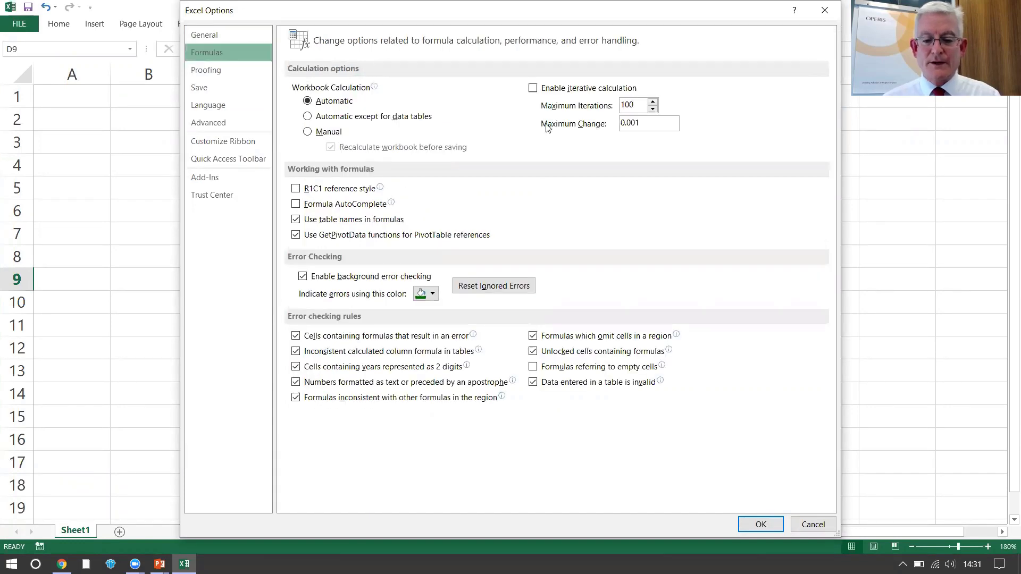
{"action": "left_click", "coordinate": [534, 88]}
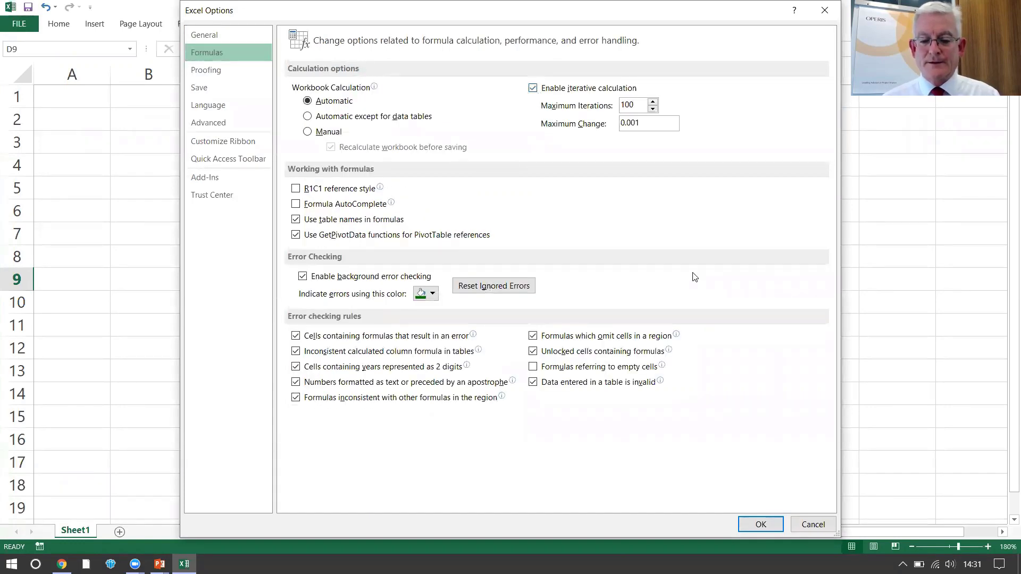
{"action": "left_click", "coordinate": [756, 523]}
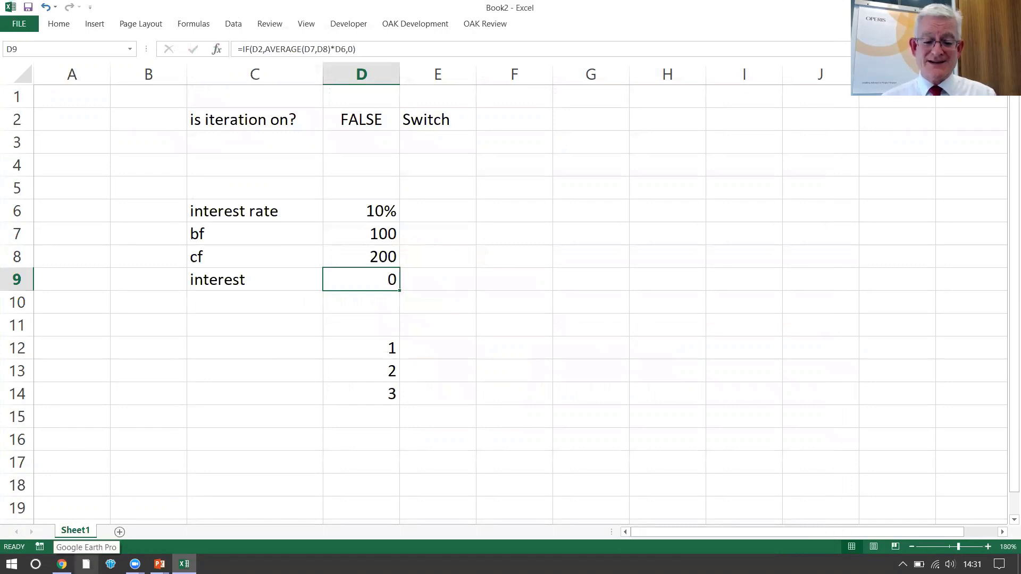
Step: Set the iteration switch D2 to TRUE, then to FALSE, to compare results
{"action": "left_click", "coordinate": [374, 124]}
{"action": "type", "text": "true"}
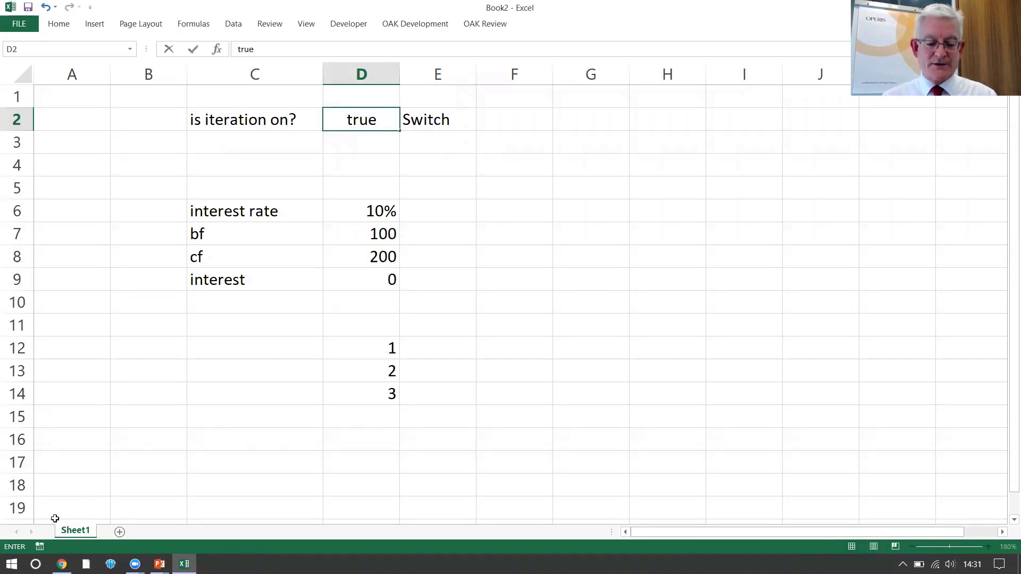
{"action": "key", "text": "Return"}
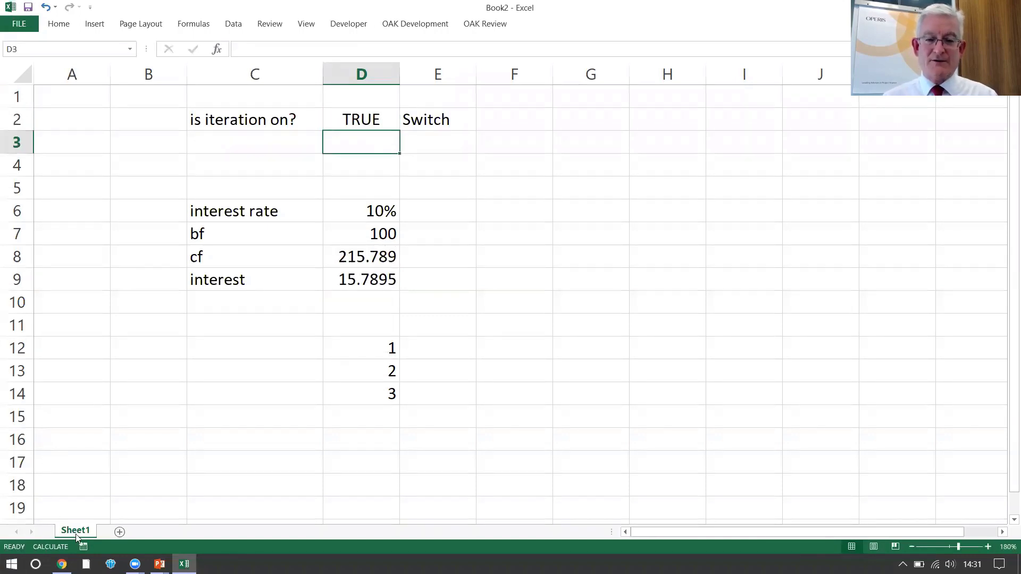
{"action": "key", "text": "Up"}
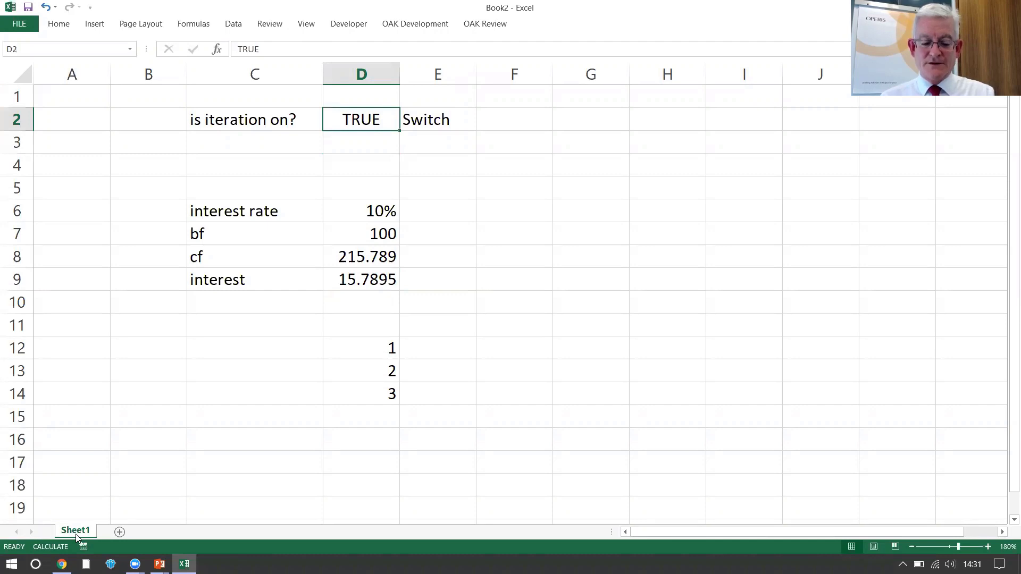
{"action": "type", "text": "false"}
{"action": "key", "text": "Return"}
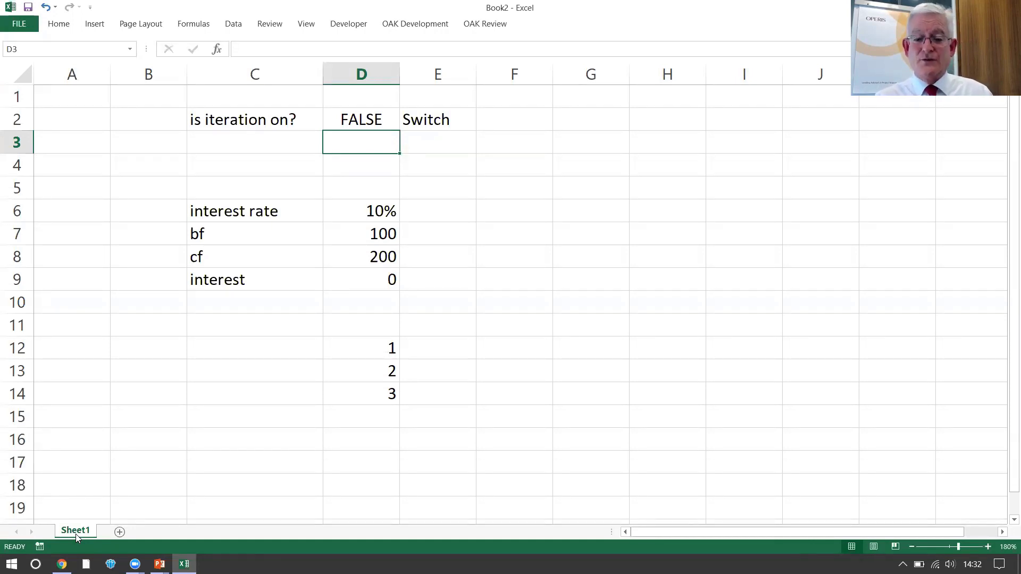
Step: Set D2 back to TRUE so interest resolves to 15.7895 and cf to 215.789
{"action": "key", "text": "Down"}
{"action": "key", "text": "Down"}
{"action": "key", "text": "Down"}
{"action": "key", "text": "Down"}
{"action": "key", "text": "Down"}
{"action": "key", "text": "Down"}
{"action": "key", "text": "Down"}
{"action": "key", "text": "Down"}
{"action": "key", "text": "Down"}
{"action": "key", "text": "Down"}
{"action": "key", "text": "Down"}
{"action": "key", "text": "Down"}
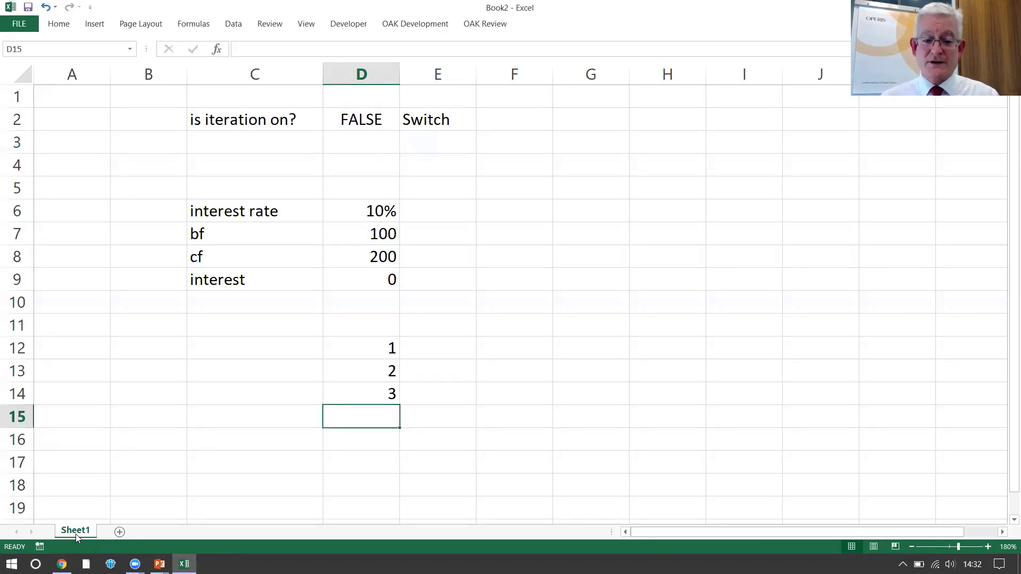
{"action": "key", "text": "Up"}
{"action": "key", "text": "Up"}
{"action": "key", "text": "Up"}
{"action": "key", "text": "Up"}
{"action": "key", "text": "Up"}
{"action": "key", "text": "Up"}
{"action": "key", "text": "Up"}
{"action": "key", "text": "Up"}
{"action": "key", "text": "Up"}
{"action": "key", "text": "Up"}
{"action": "key", "text": "Up"}
{"action": "key", "text": "Up"}
{"action": "key", "text": "Up"}
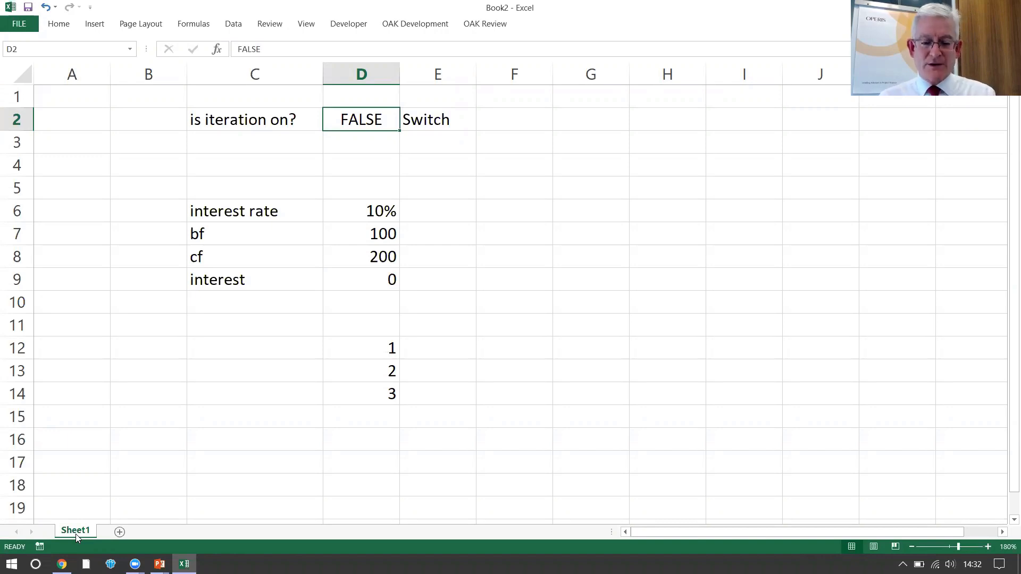
{"action": "type", "text": "true"}
{"action": "key", "text": "Return"}
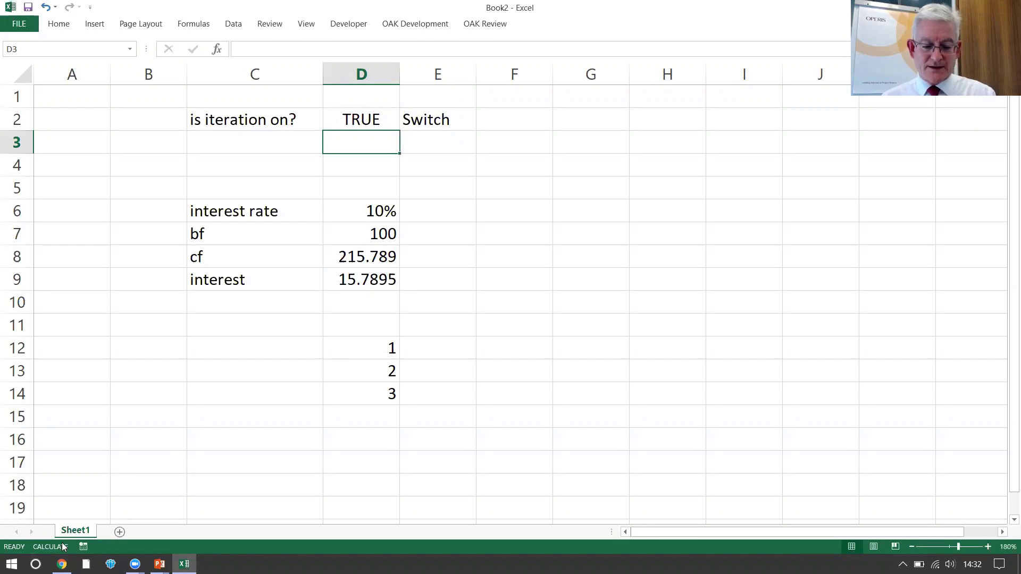
Step: Turn off iterative calculation in Options and acknowledge the circular reference warning at D9
{"action": "key", "text": "alt"}
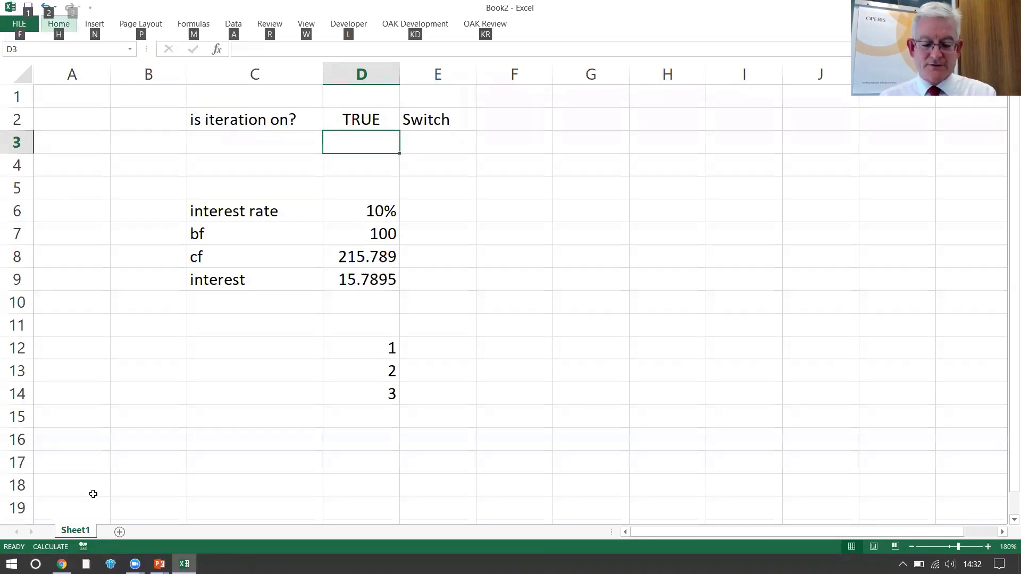
{"action": "key", "text": "f"}
{"action": "key", "text": "t"}
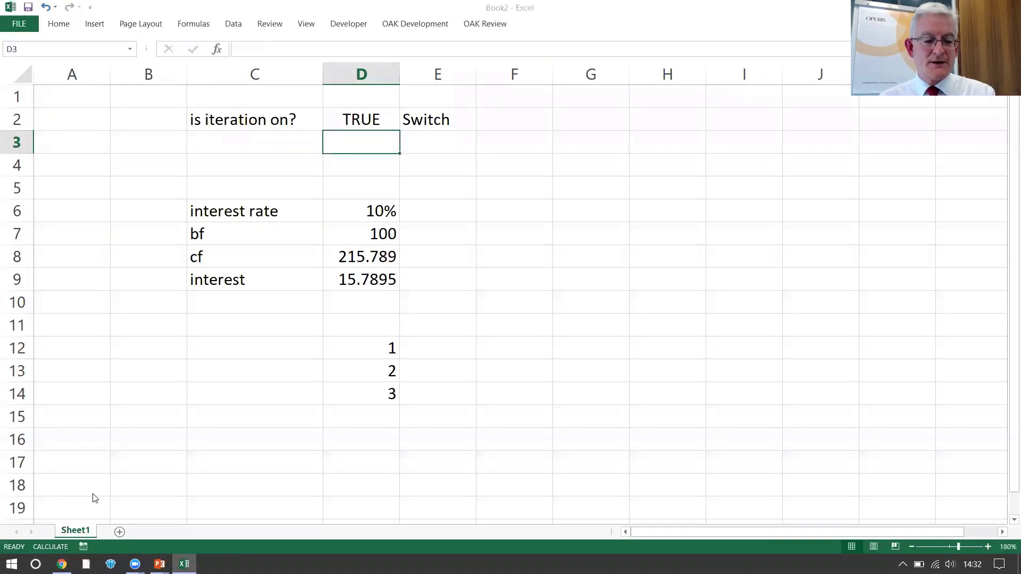
{"action": "key", "text": "Down"}
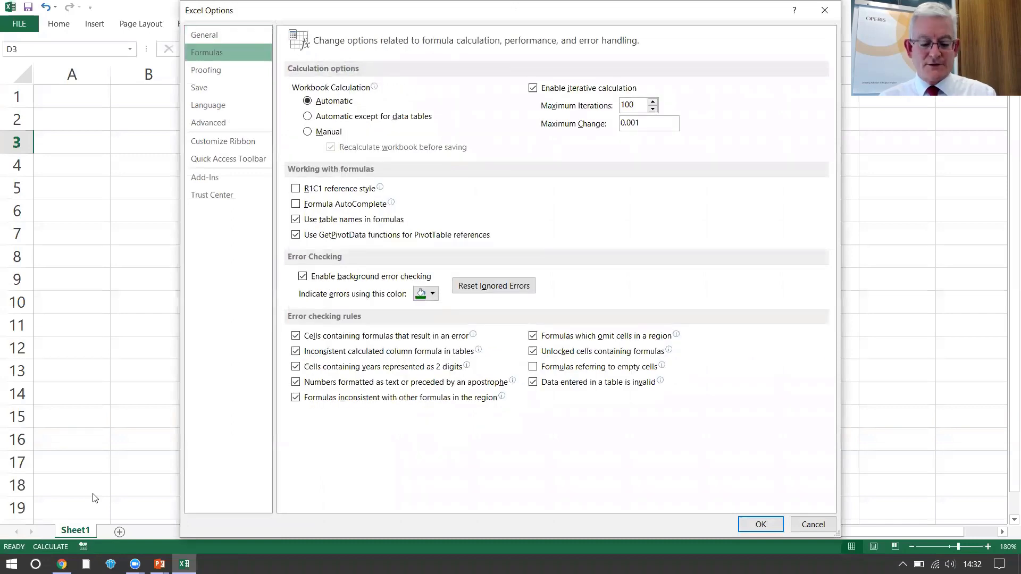
{"action": "key", "text": "alt+i"}
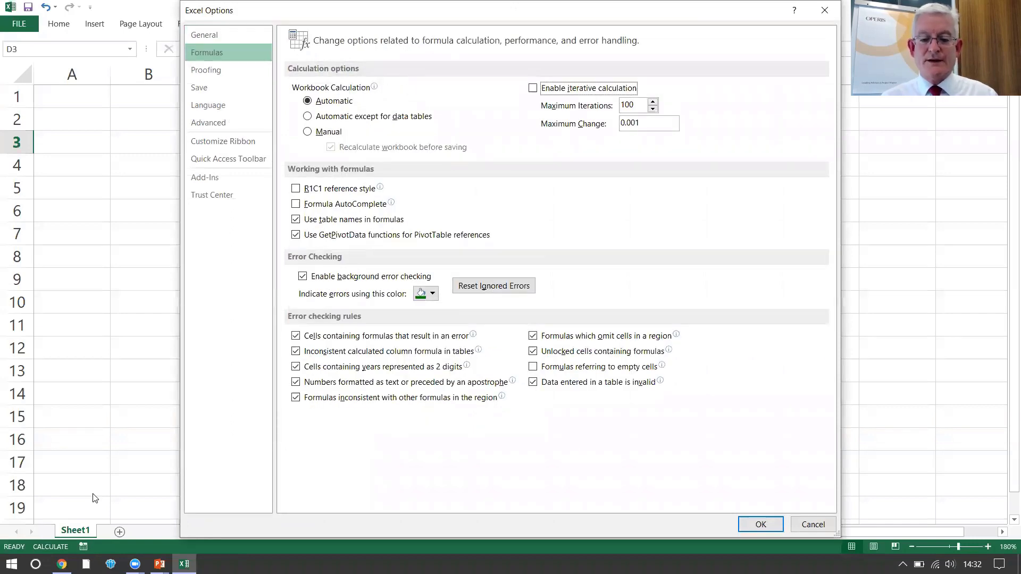
{"action": "key", "text": "Return"}
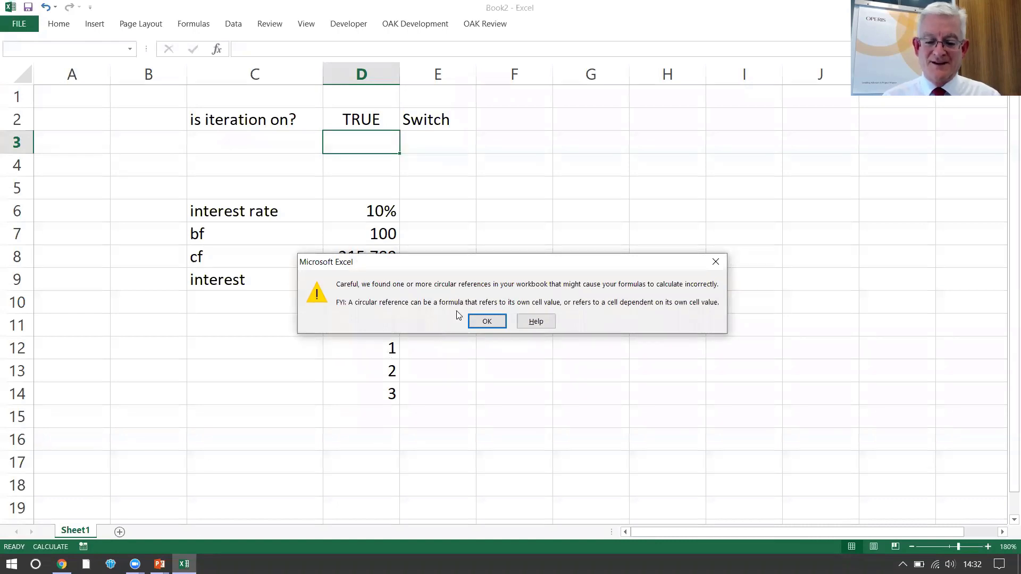
{"action": "left_click", "coordinate": [487, 326]}
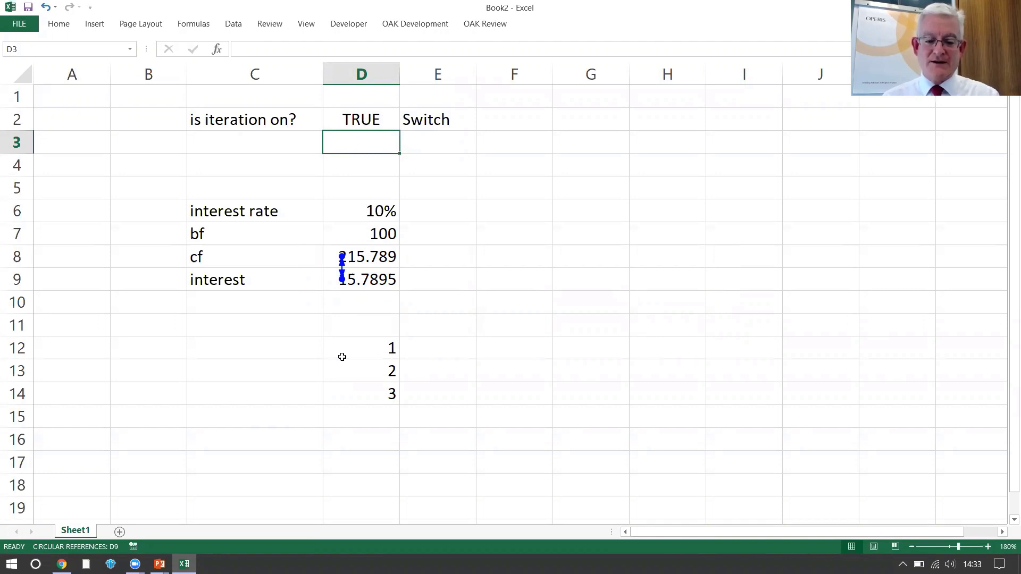
{"action": "double_click", "coordinate": [365, 284]}
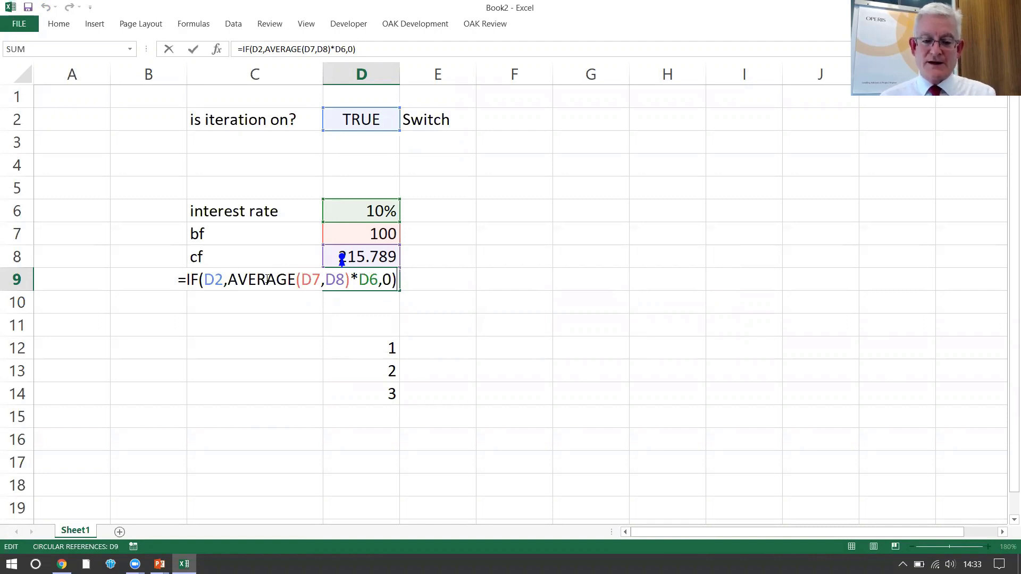
{"action": "key", "text": "ctrl+Return"}
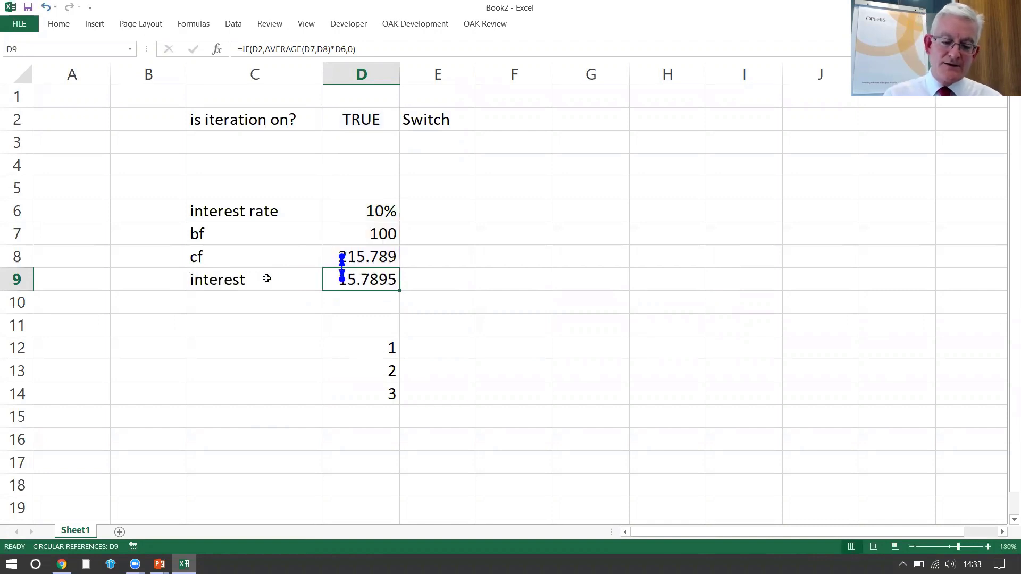
{"action": "left_click", "coordinate": [363, 114]}
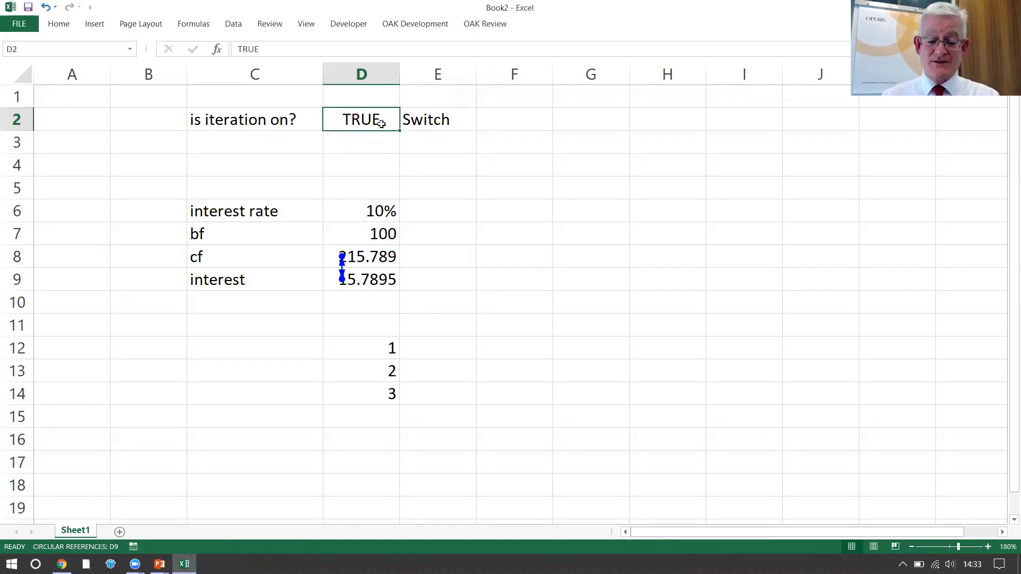
Step: Set D2 to FALSE so interest returns 0 and cf drops back to 200
{"action": "type", "text": "false"}
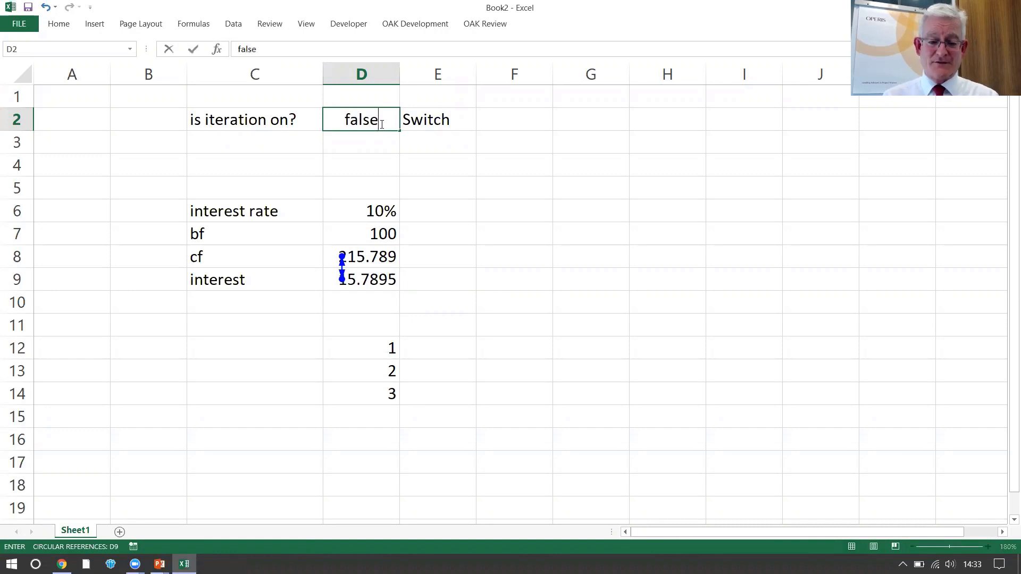
{"action": "key", "text": "Return"}
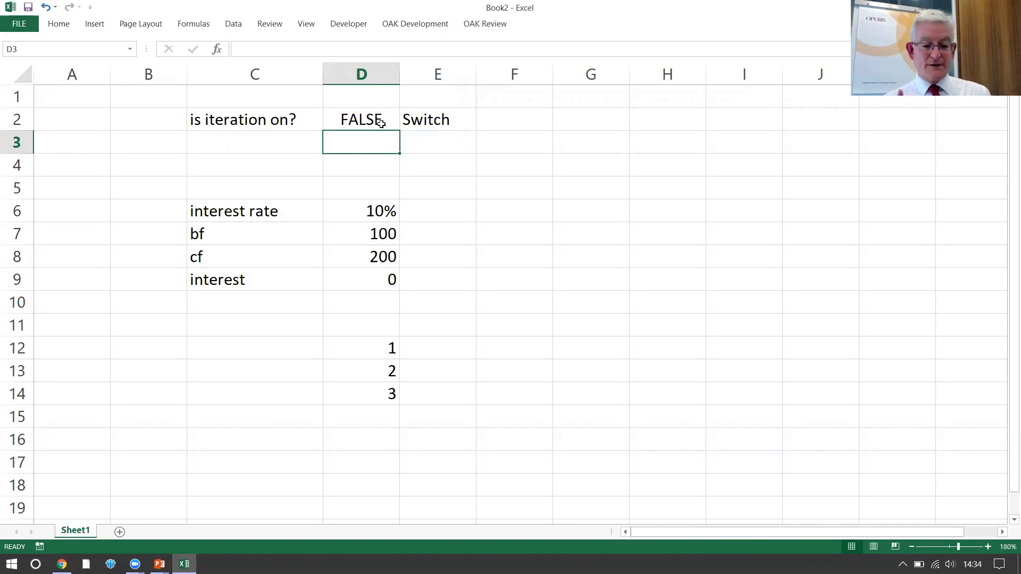
Step: Change D9's IF formula to return "Is iteration on?" when iteration is off
{"action": "key", "text": "Down"}
{"action": "key", "text": "Down"}
{"action": "key", "text": "Down"}
{"action": "key", "text": "Down"}
{"action": "key", "text": "Down"}
{"action": "key", "text": "Down"}
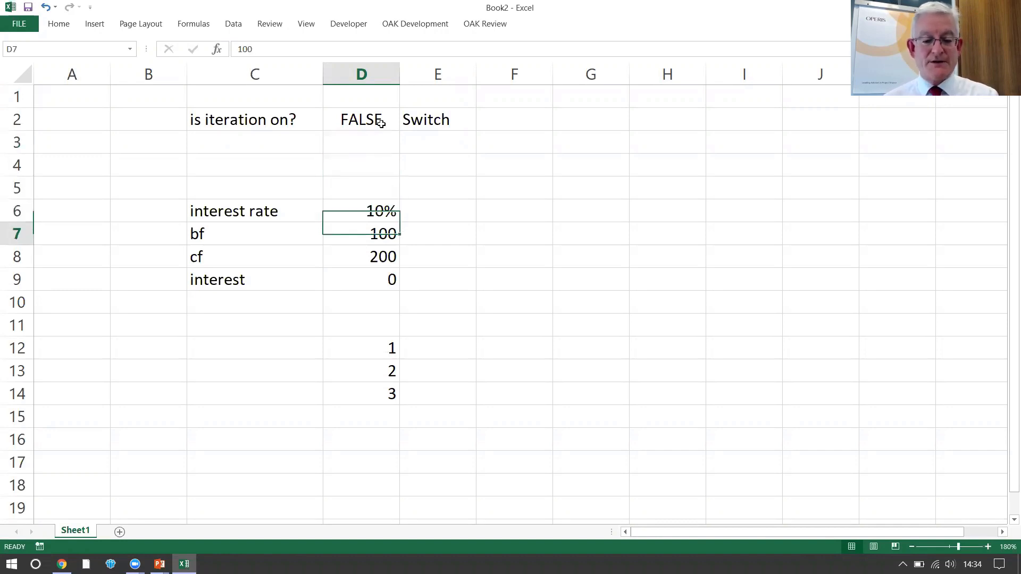
{"action": "key", "text": "F2"}
{"action": "key", "text": "Left"}
{"action": "key", "text": "Left"}
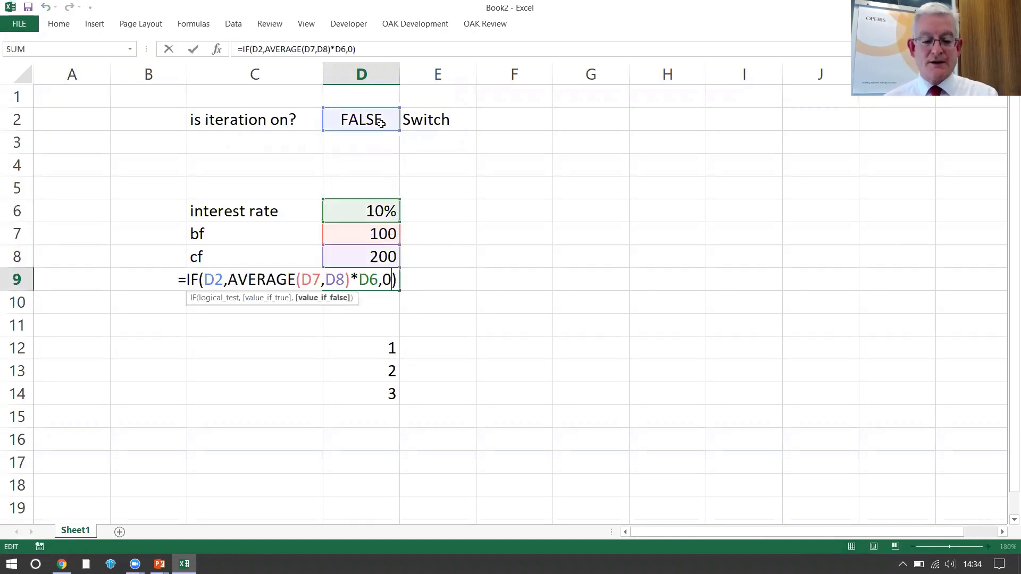
{"action": "type", "text": "\""}
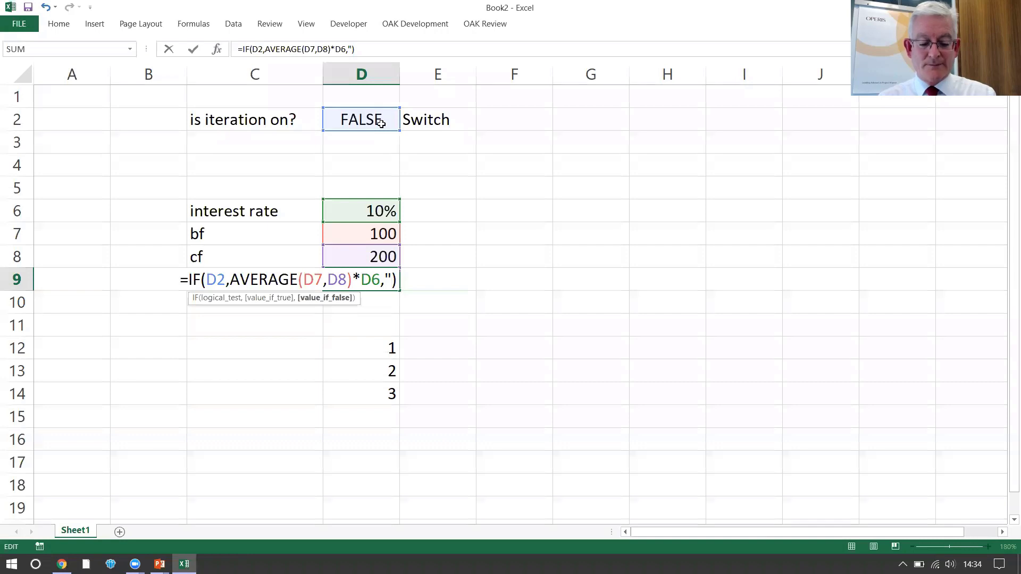
{"action": "type", "text": "Is it"}
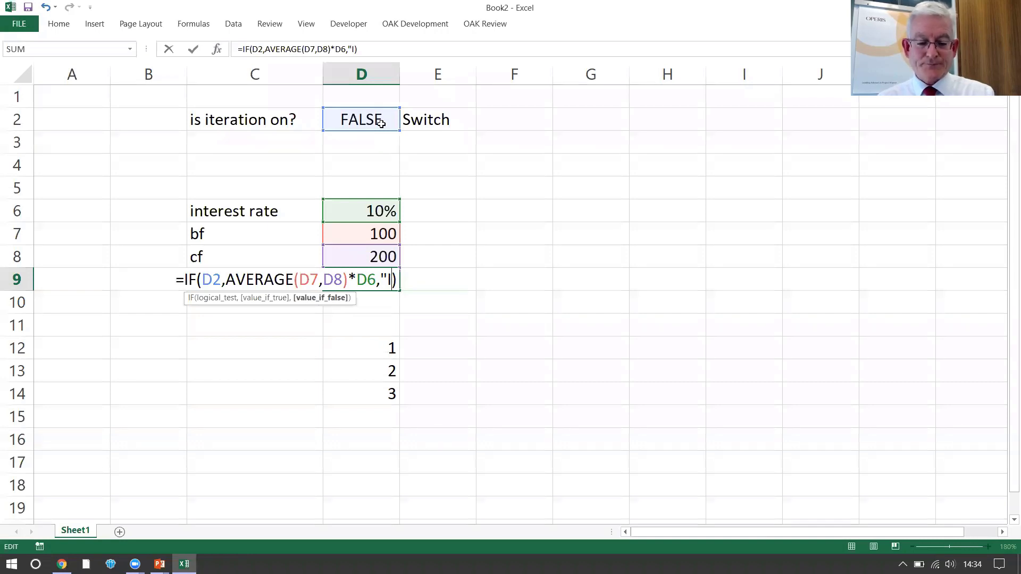
{"action": "type", "text": "eration on?"}
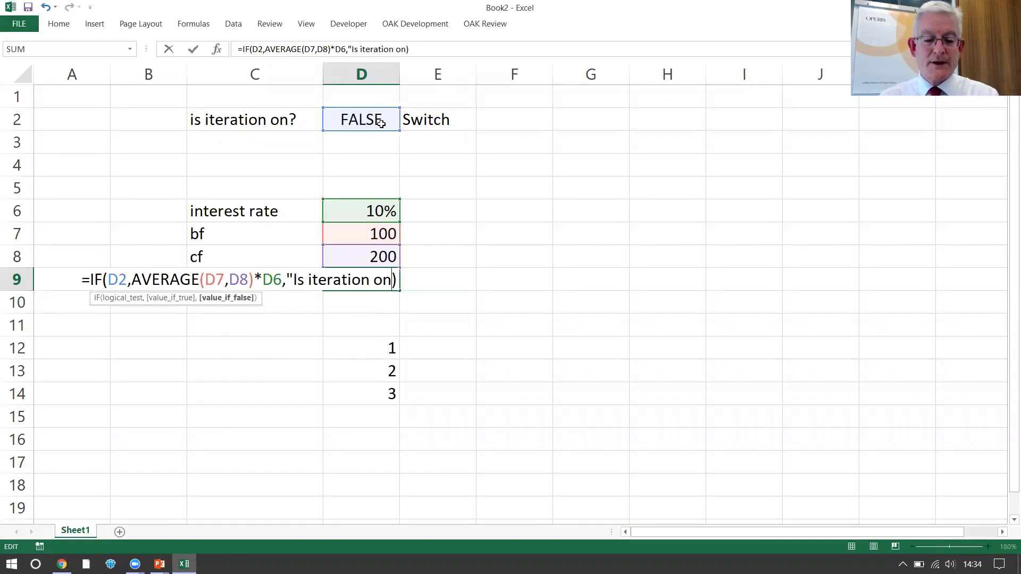
{"action": "type", "text": "\""}
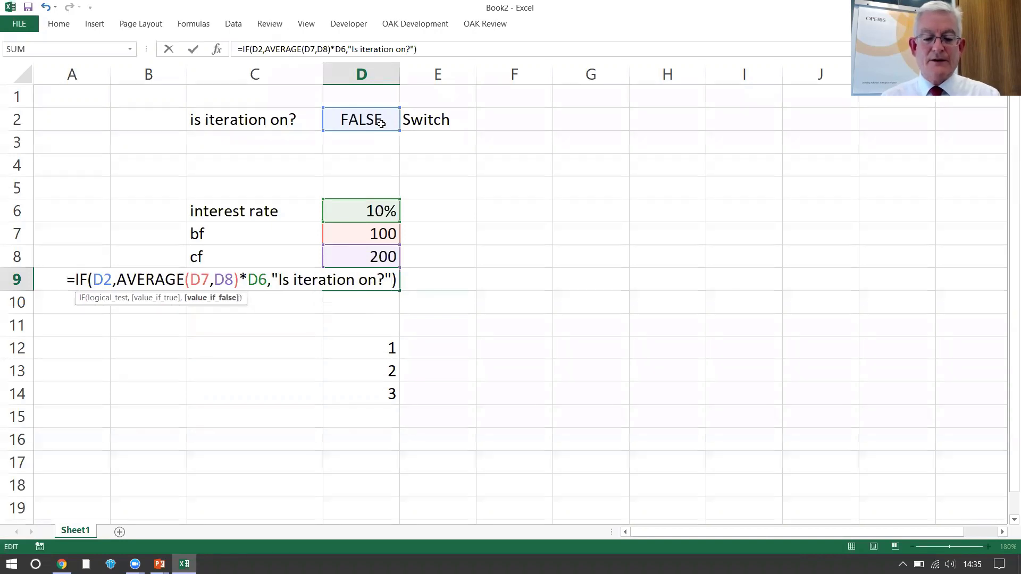
{"action": "key", "text": "Return"}
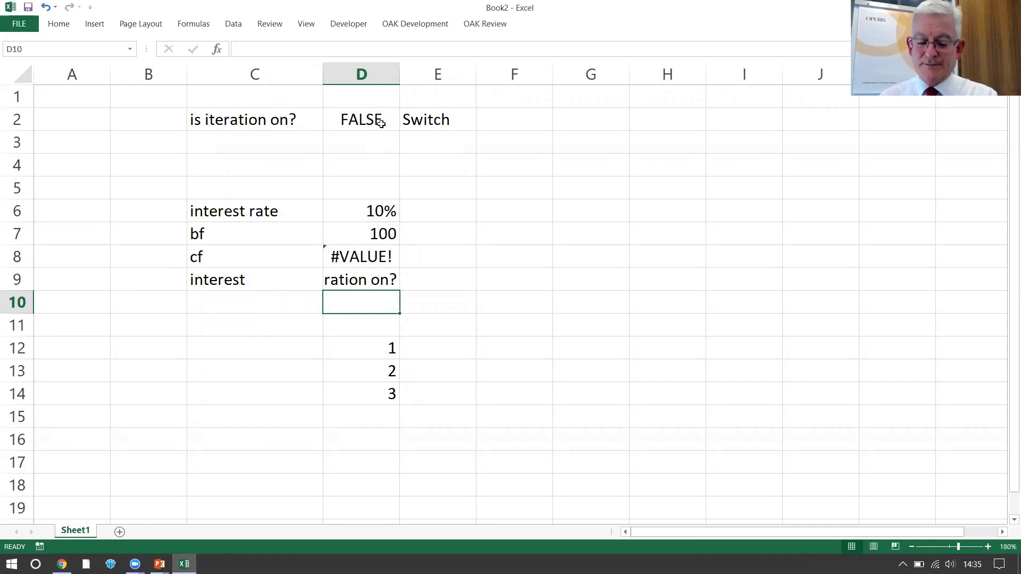
Step: Compare the cf formula in D8, now showing #VALUE!, with the interest formula in D9
{"action": "key", "text": "Up"}
{"action": "key", "text": "Up"}
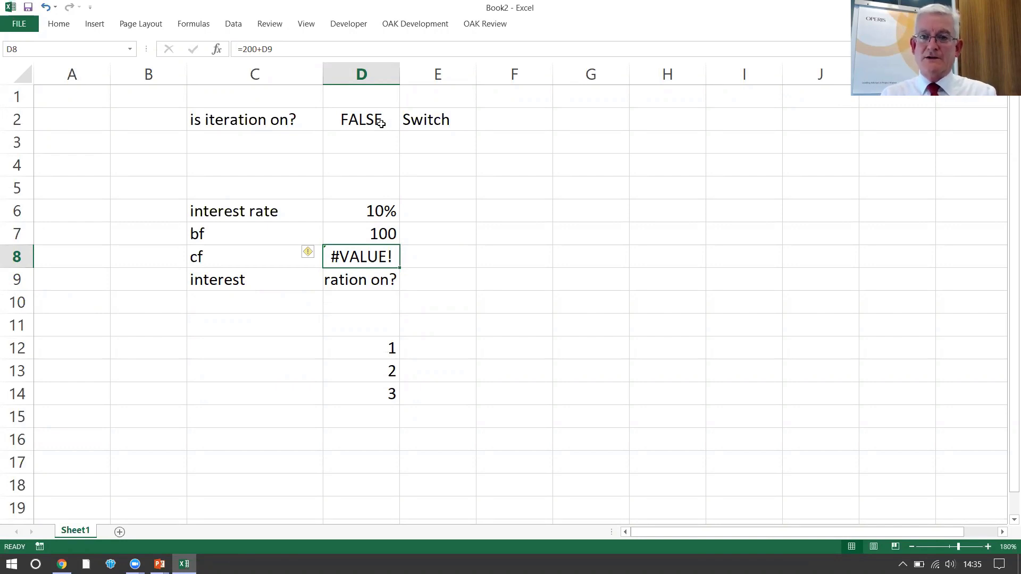
{"action": "key", "text": "Down"}
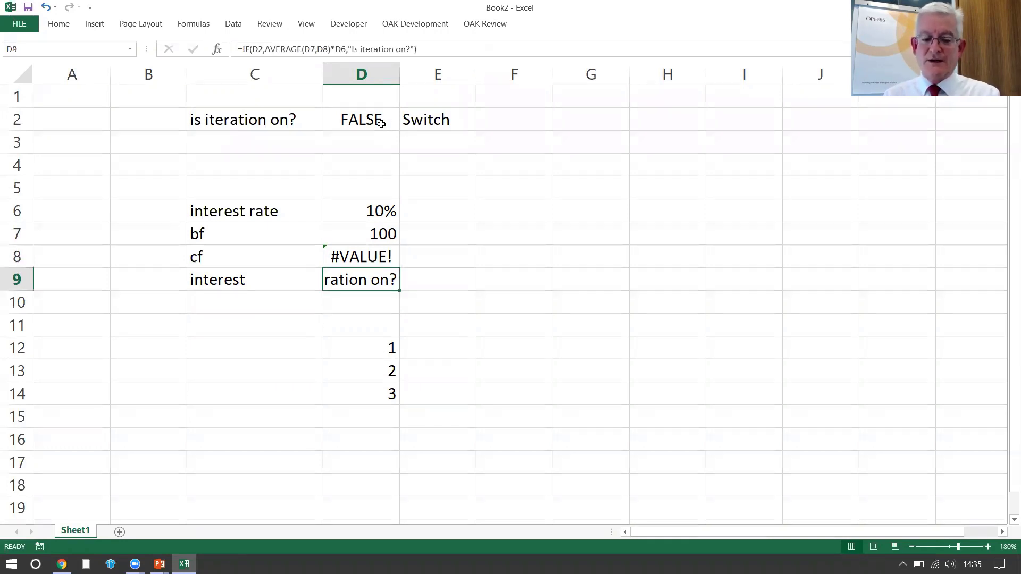
{"action": "key", "text": "Up"}
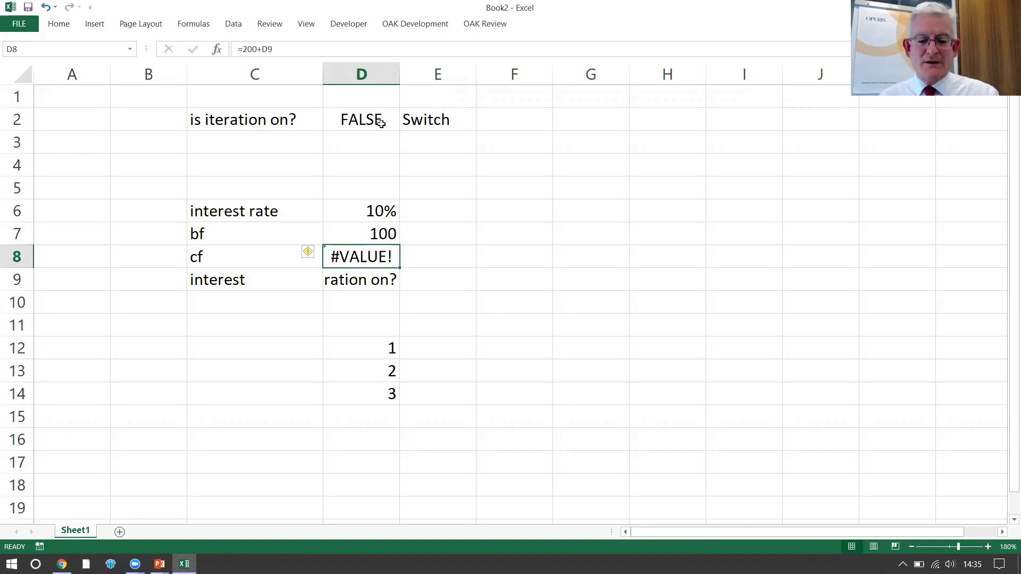
Step: Replace D9's "Is iteration on?" fallback with 10e10 to test the result
{"action": "key", "text": "Down"}
{"action": "key", "text": "F2"}
{"action": "key", "text": "Left"}
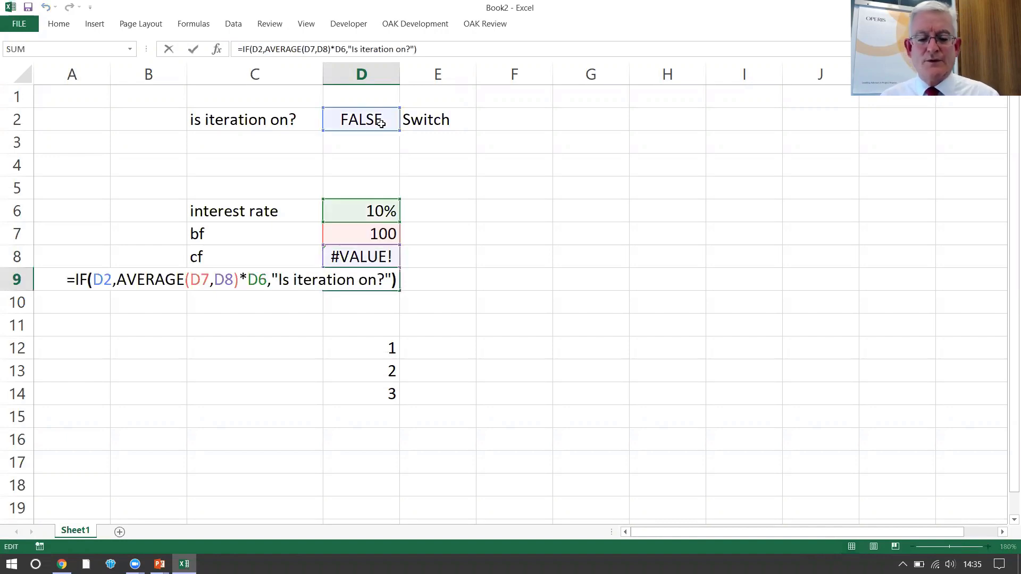
{"action": "key", "text": "shift+Left"}
{"action": "key", "text": "shift+Left"}
{"action": "key", "text": "shift+Left"}
{"action": "key", "text": "shift+Left"}
{"action": "key", "text": "shift+Left"}
{"action": "key", "text": "shift+Left"}
{"action": "key", "text": "shift+Left"}
{"action": "key", "text": "shift+Left"}
{"action": "key", "text": "shift+Left"}
{"action": "key", "text": "shift+Left"}
{"action": "key", "text": "shift+Left"}
{"action": "key", "text": "shift+Left"}
{"action": "key", "text": "shift+Left"}
{"action": "key", "text": "shift+Left"}
{"action": "key", "text": "shift+Left"}
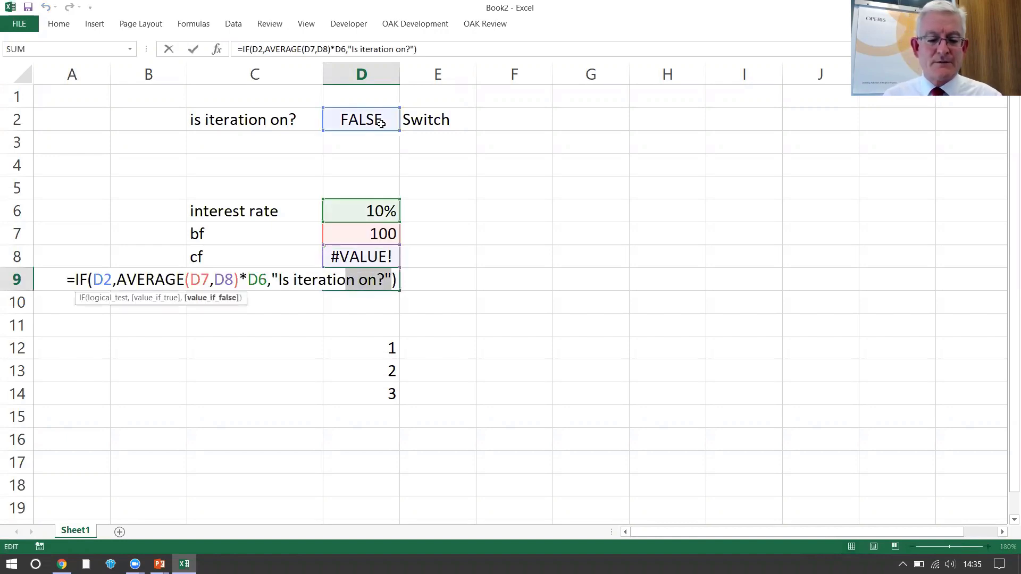
{"action": "key", "text": "shift+Left"}
{"action": "key", "text": "shift+Left"}
{"action": "key", "text": "shift+Left"}
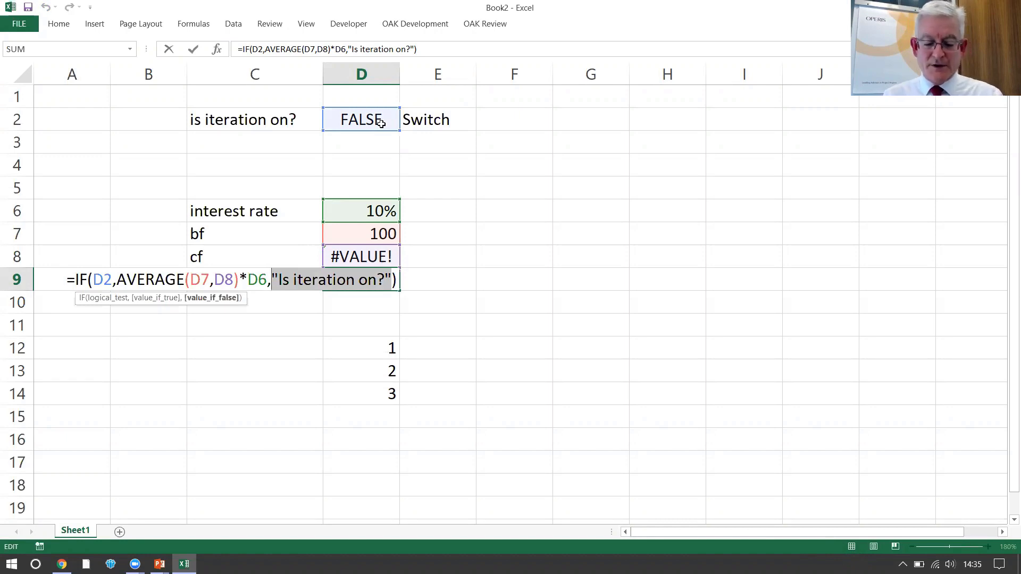
{"action": "type", "text": "10"}
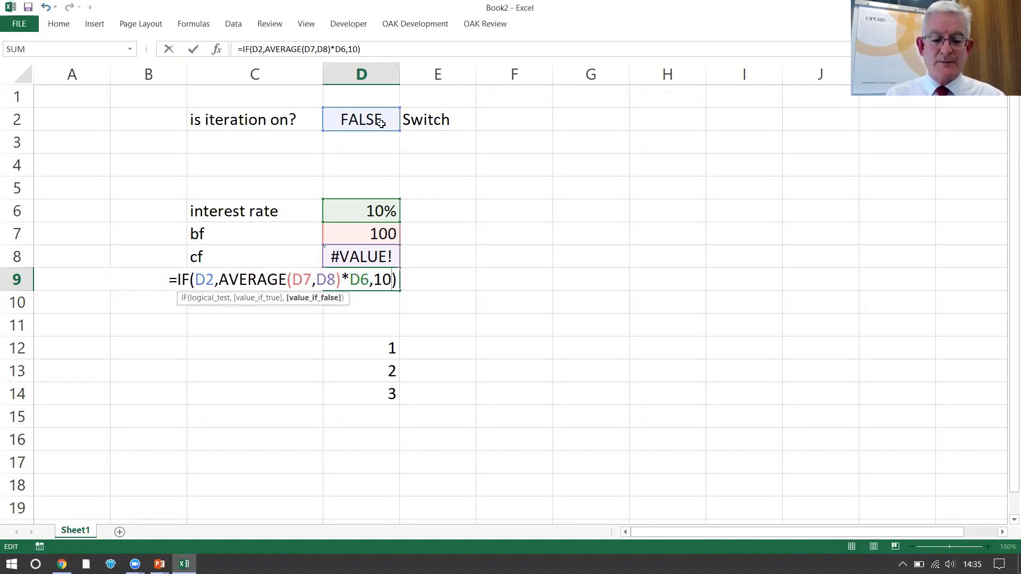
{"action": "type", "text": "e"}
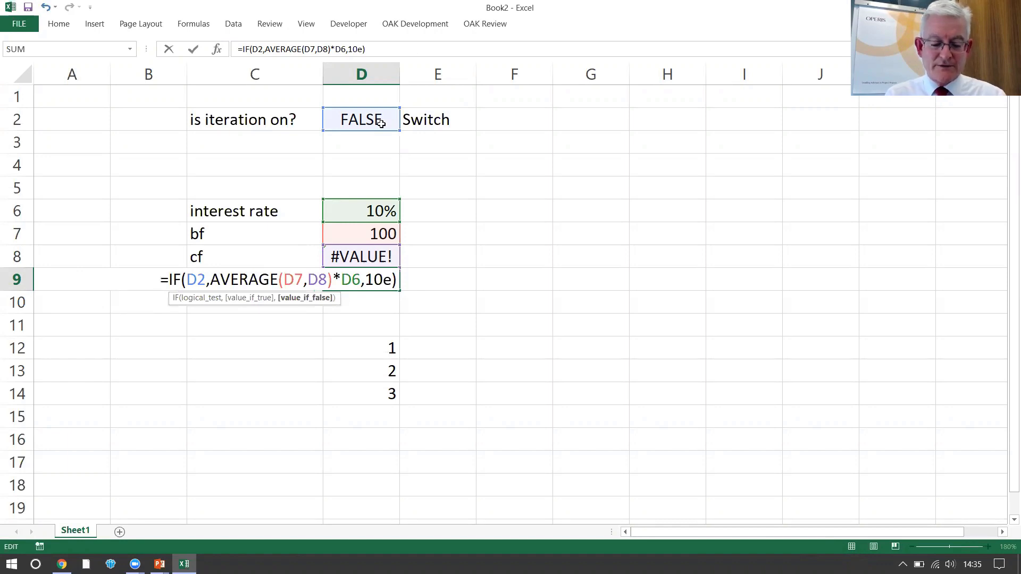
{"action": "type", "text": "10"}
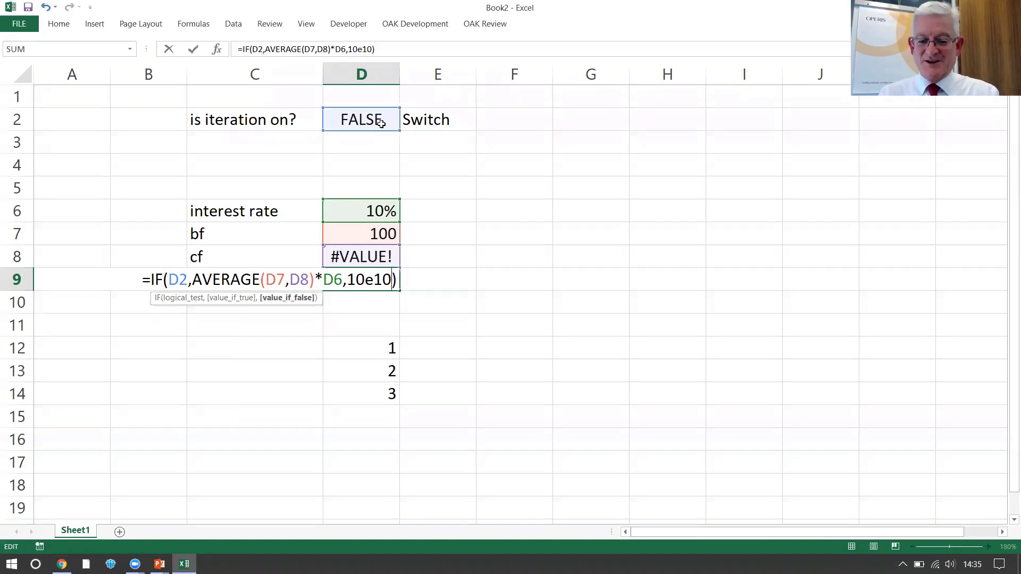
{"action": "key", "text": "Return"}
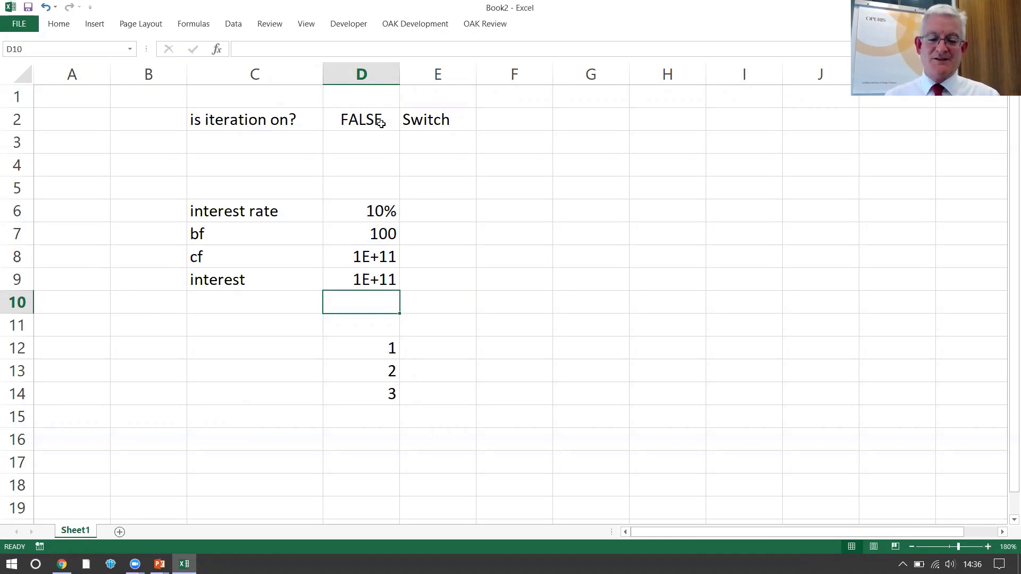
Step: Undo the 10e10 change and use 0 as D9's fallback, so cf shows 200
{"action": "key", "text": "Up"}
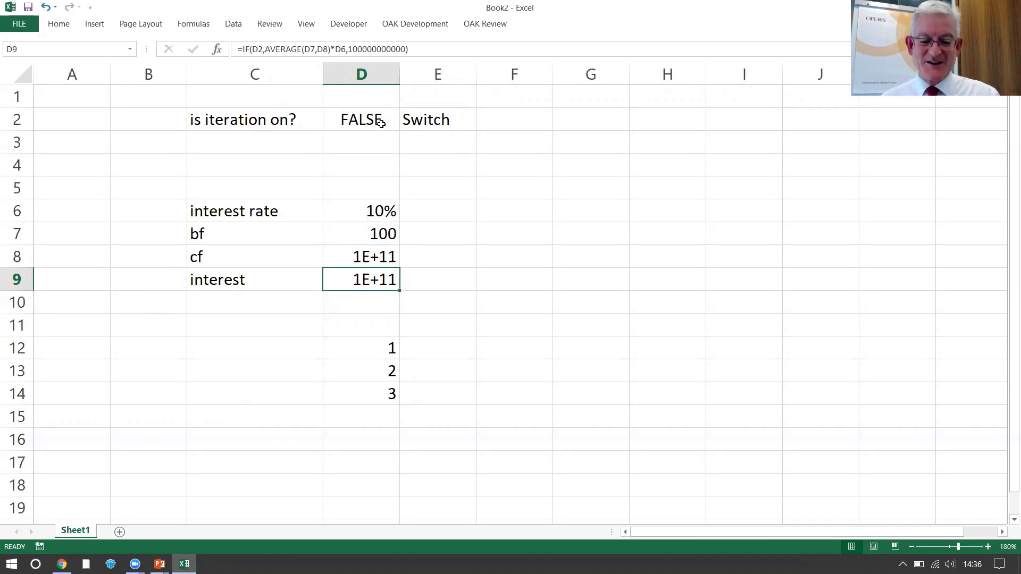
{"action": "key", "text": "ctrl+z"}
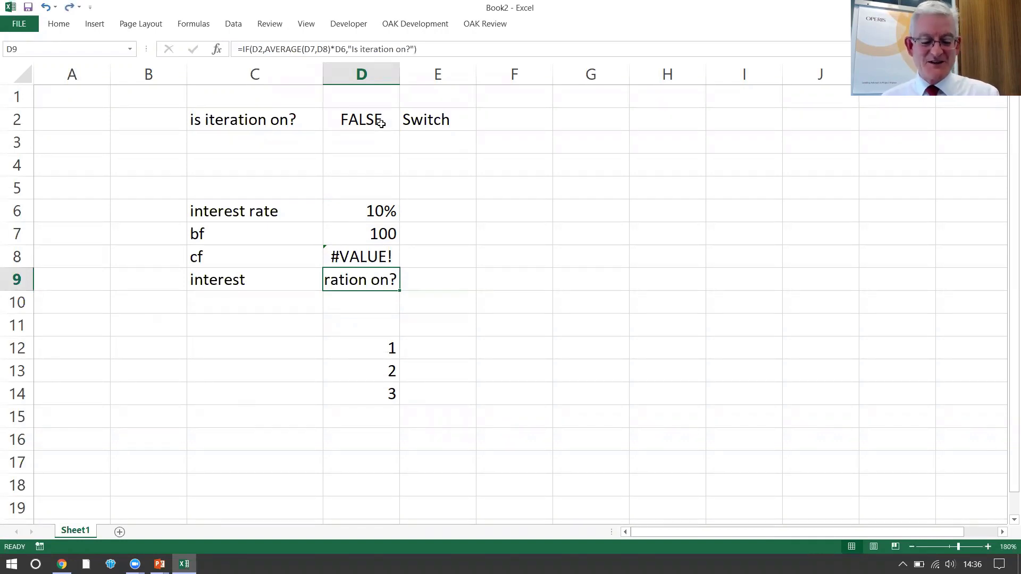
{"action": "key", "text": "F2"}
{"action": "key", "text": "Left"}
{"action": "key", "text": "shift+Left"}
{"action": "key", "text": "shift+Left"}
{"action": "key", "text": "shift+Left"}
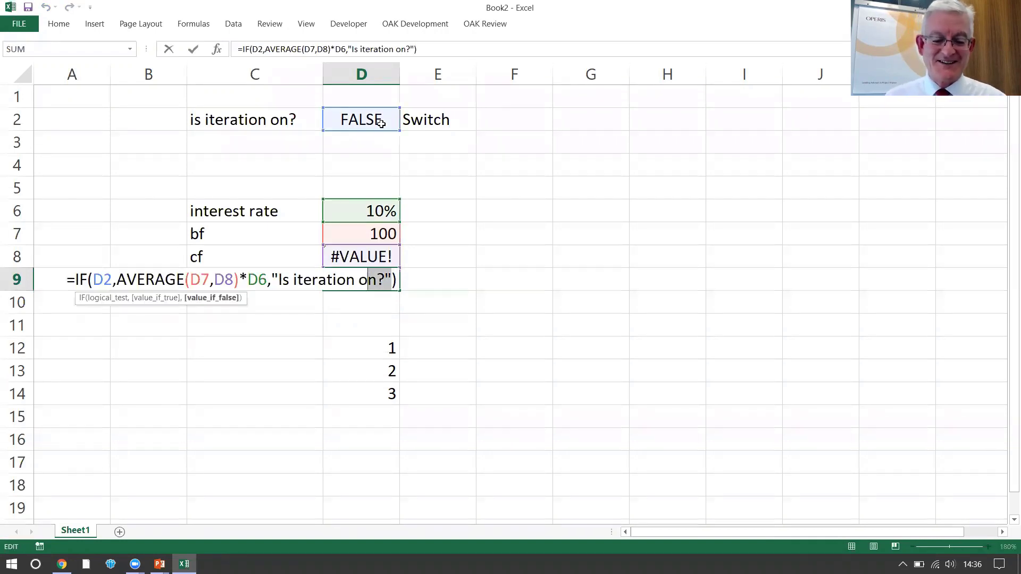
{"action": "key", "text": "shift+Left"}
{"action": "key", "text": "shift+Left"}
{"action": "key", "text": "shift+Left"}
{"action": "key", "text": "shift+Left"}
{"action": "key", "text": "shift+Left"}
{"action": "key", "text": "shift+Left"}
{"action": "key", "text": "shift+Left"}
{"action": "key", "text": "shift+Left"}
{"action": "key", "text": "shift+Left"}
{"action": "key", "text": "shift+Left"}
{"action": "key", "text": "shift+Left"}
{"action": "key", "text": "shift+Left"}
{"action": "key", "text": "shift+Left"}
{"action": "key", "text": "shift+Left"}
{"action": "key", "text": "shift+Left"}
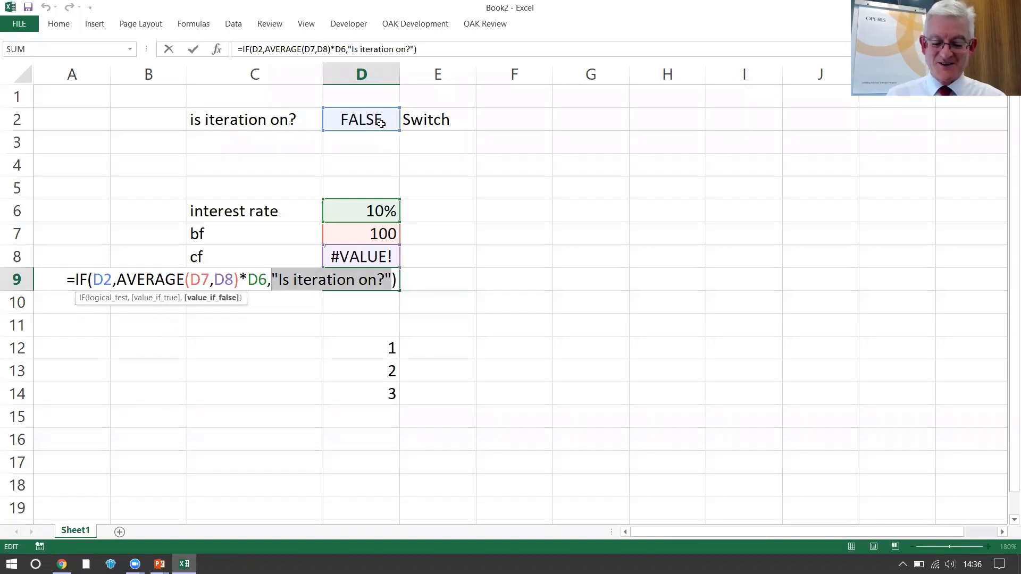
{"action": "type", "text": "0"}
{"action": "key", "text": "Return"}
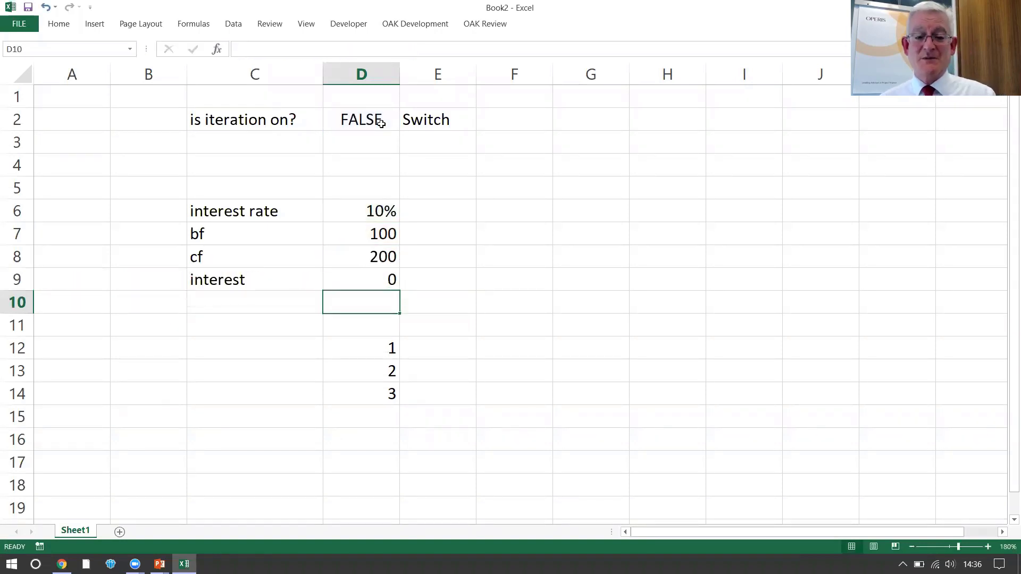
{"action": "key", "text": "Up"}
{"action": "key", "text": "Up"}
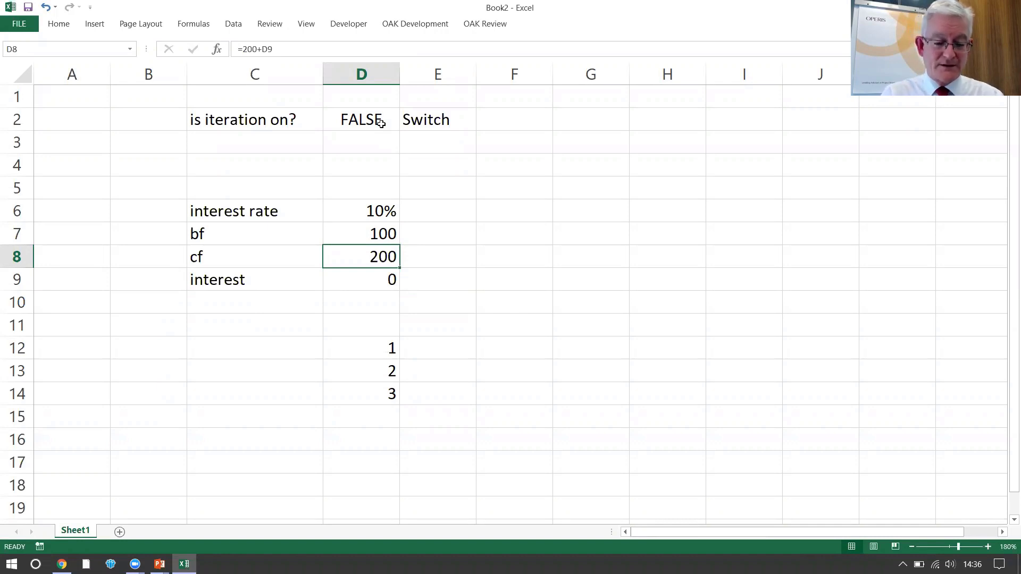
Step: Close Book2 without saving changes
{"action": "key", "text": "ctrl+w"}
{"action": "key", "text": "Tab"}
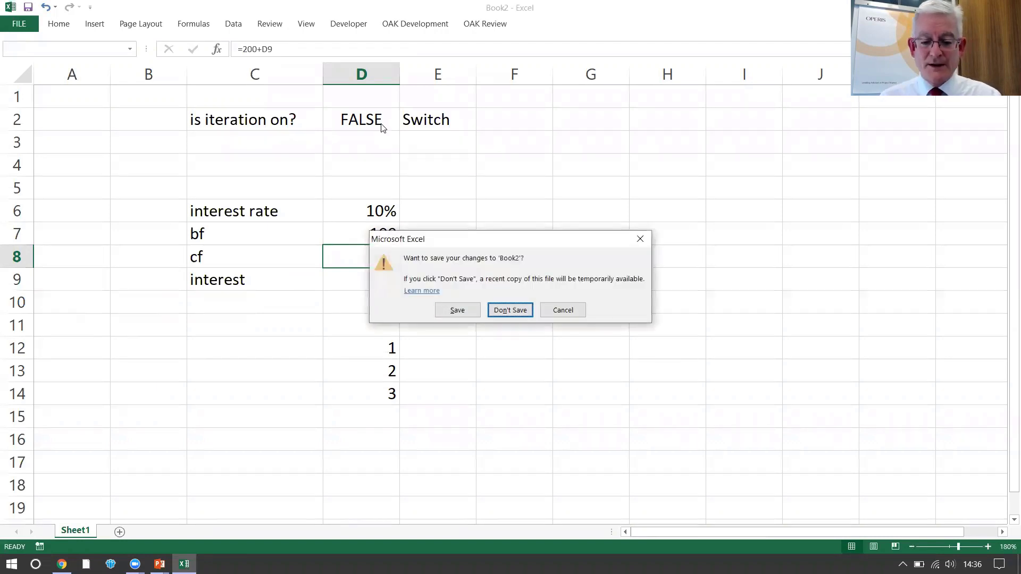
{"action": "key", "text": "Return"}
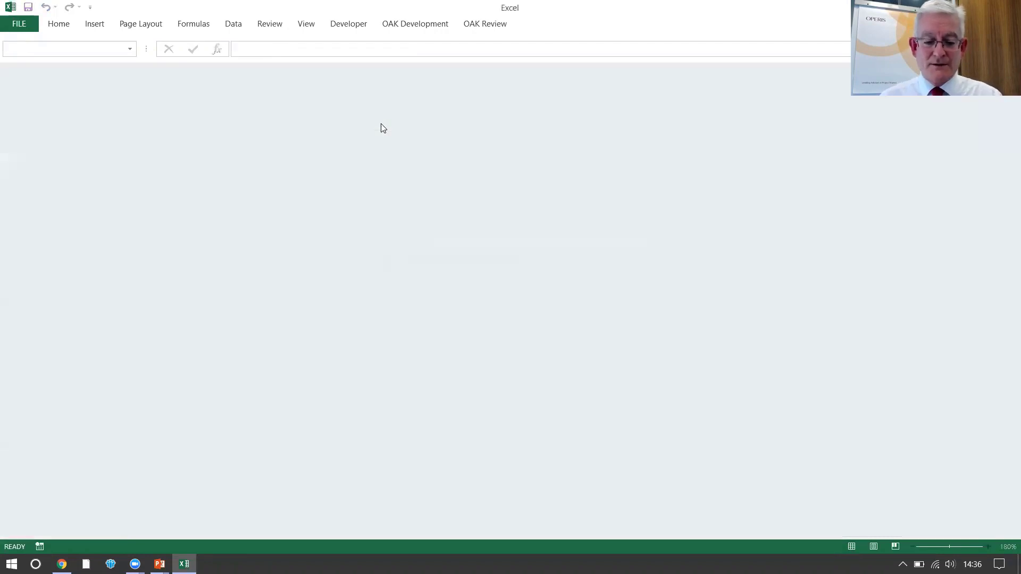
Step: Open the recent 'Circular error' workbook as read-only
{"action": "left_click", "coordinate": [20, 27]}
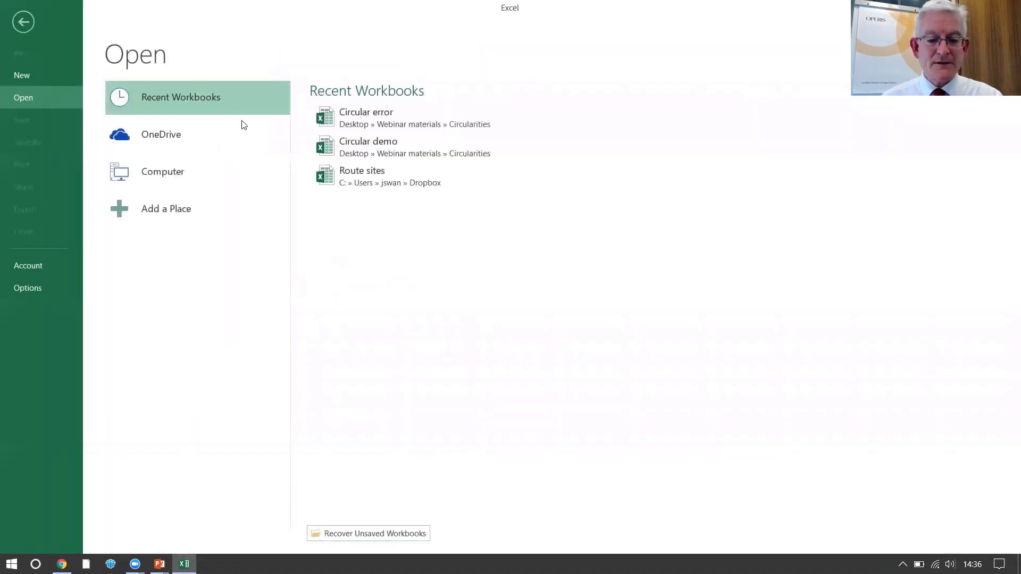
{"action": "left_click", "coordinate": [420, 113]}
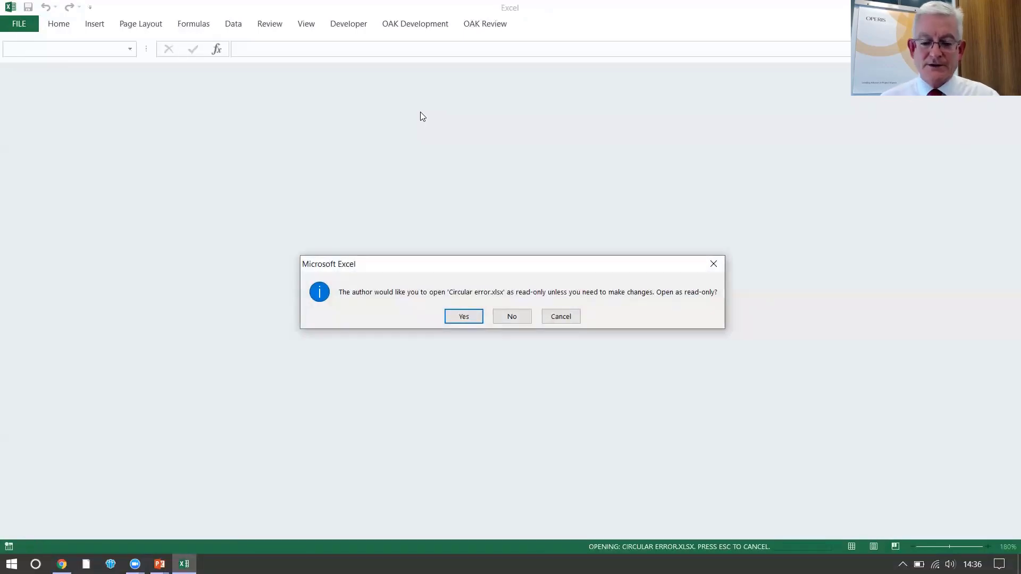
{"action": "key", "text": "Return"}
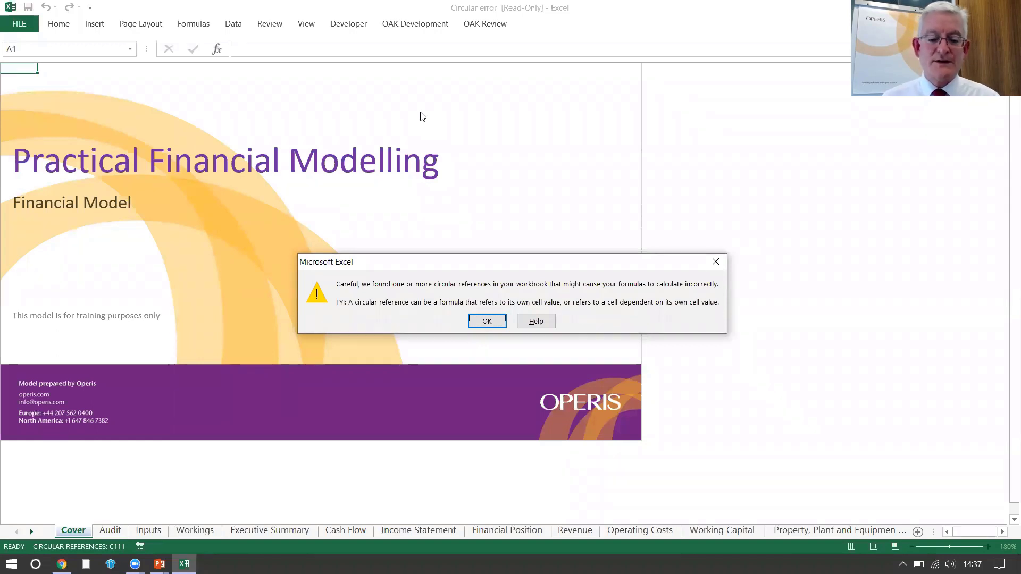
Step: Dismiss the circular reference warning and step through sheets from Audit to Income Statement
{"action": "left_click", "coordinate": [487, 323]}
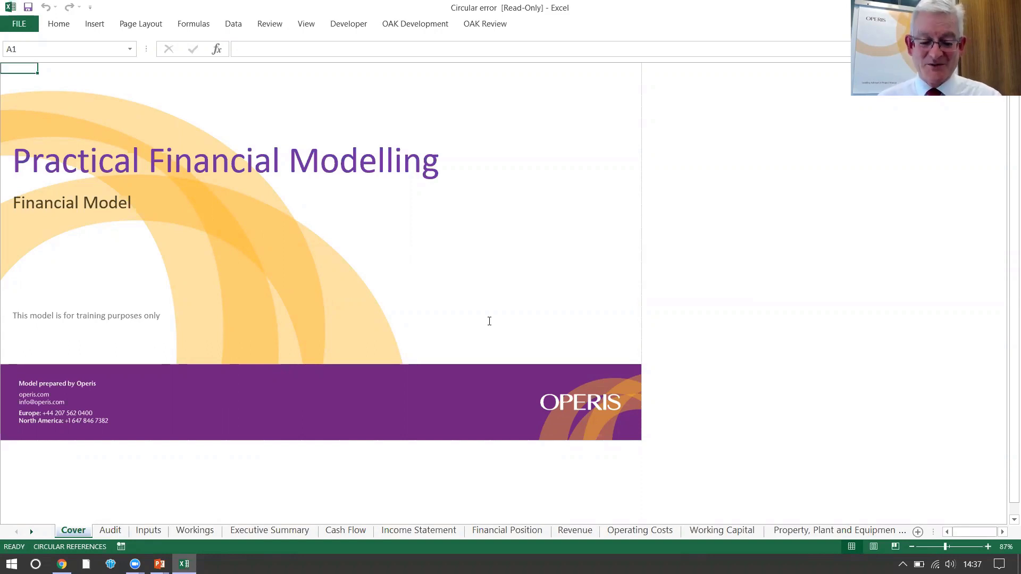
{"action": "key", "text": "ctrl+Page_Down"}
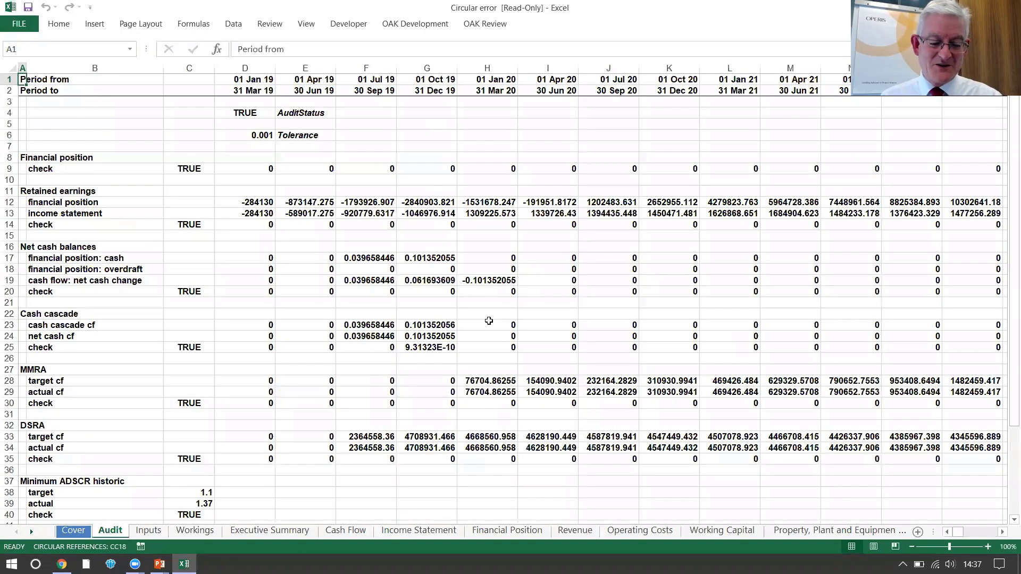
{"action": "key", "text": "ctrl+Page_Down"}
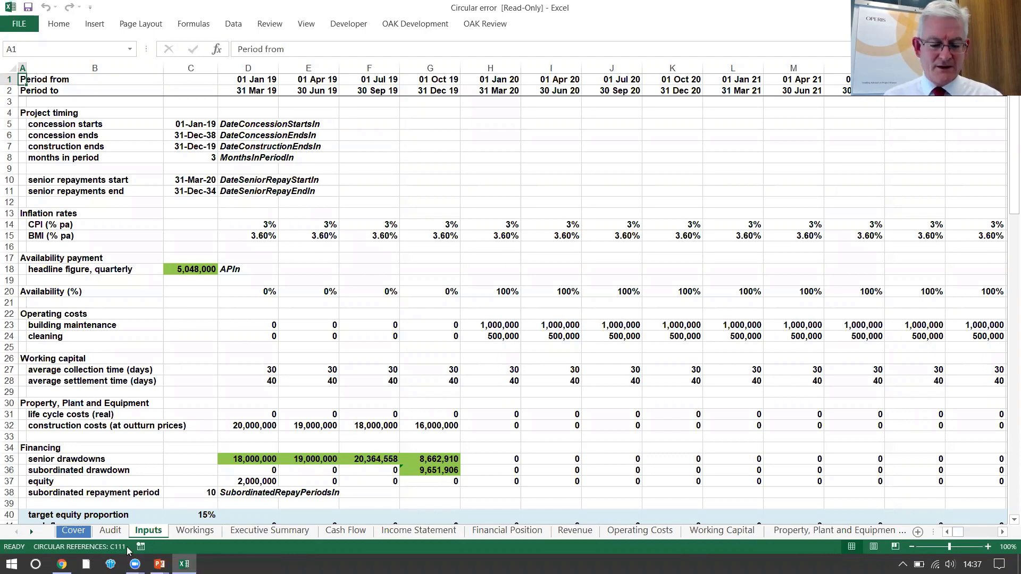
{"action": "key", "text": "ctrl+Page_Down"}
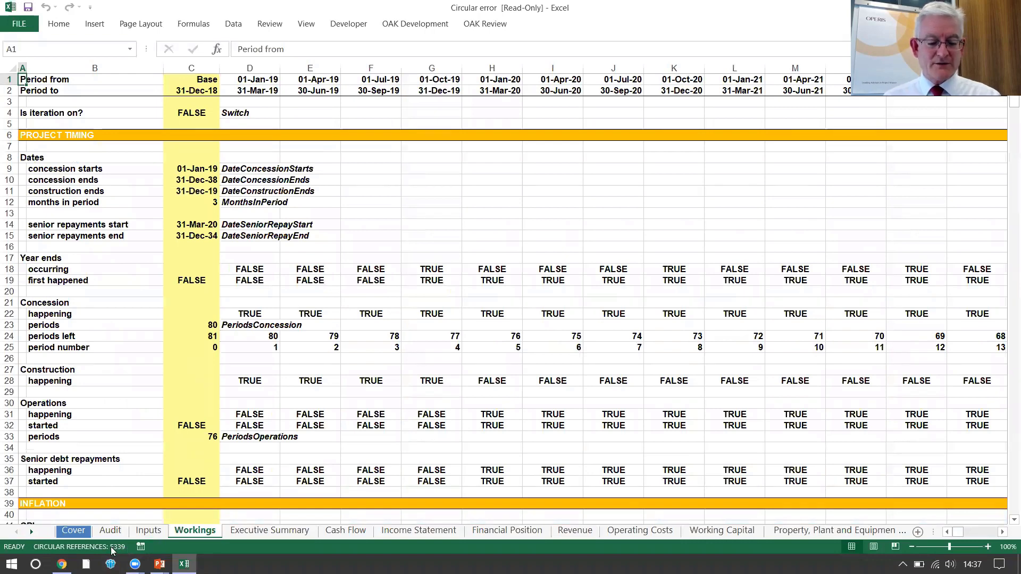
{"action": "key", "text": "ctrl+Page_Down"}
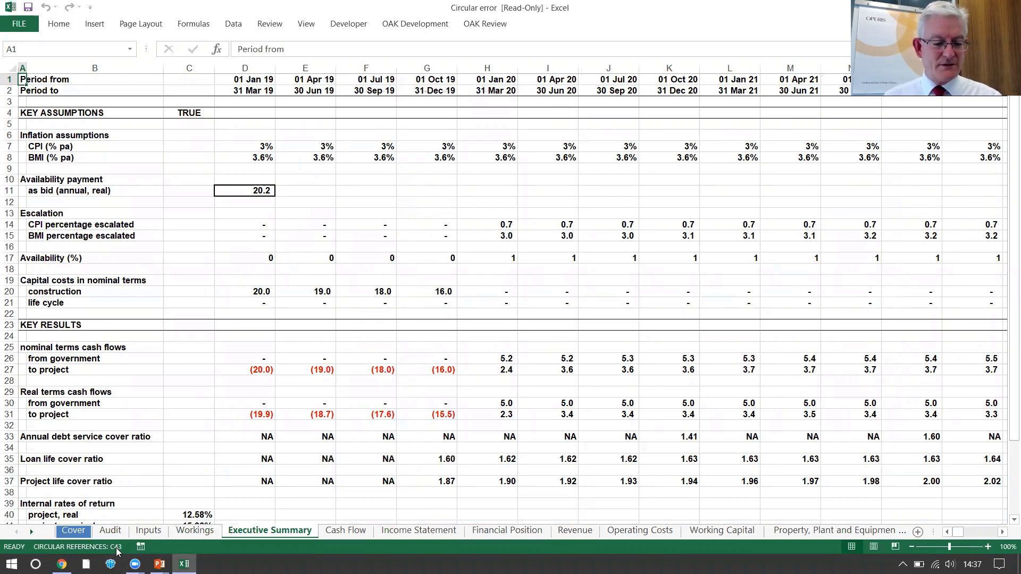
{"action": "key", "text": "ctrl+Page_Down"}
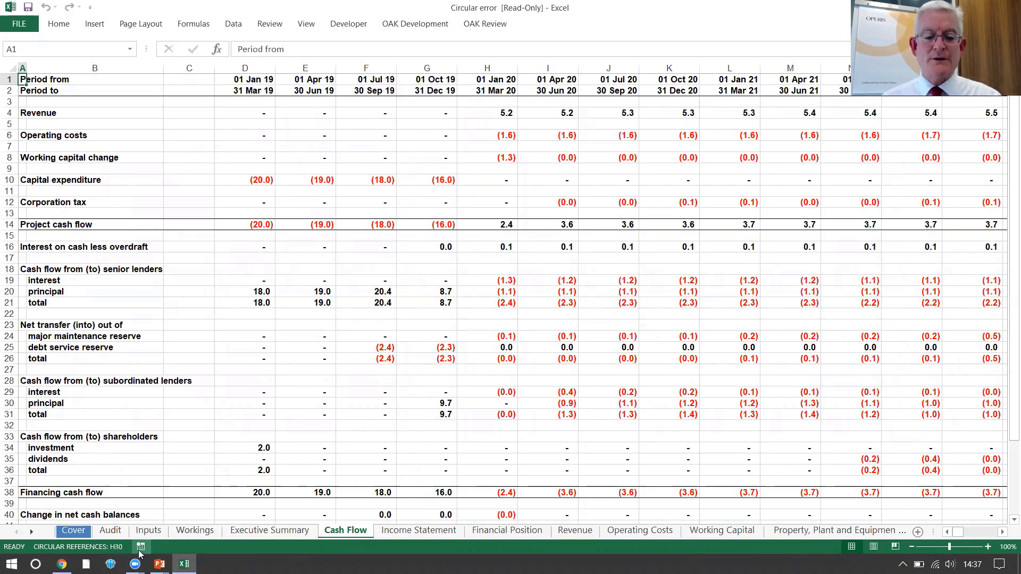
{"action": "key", "text": "ctrl+Page_Down"}
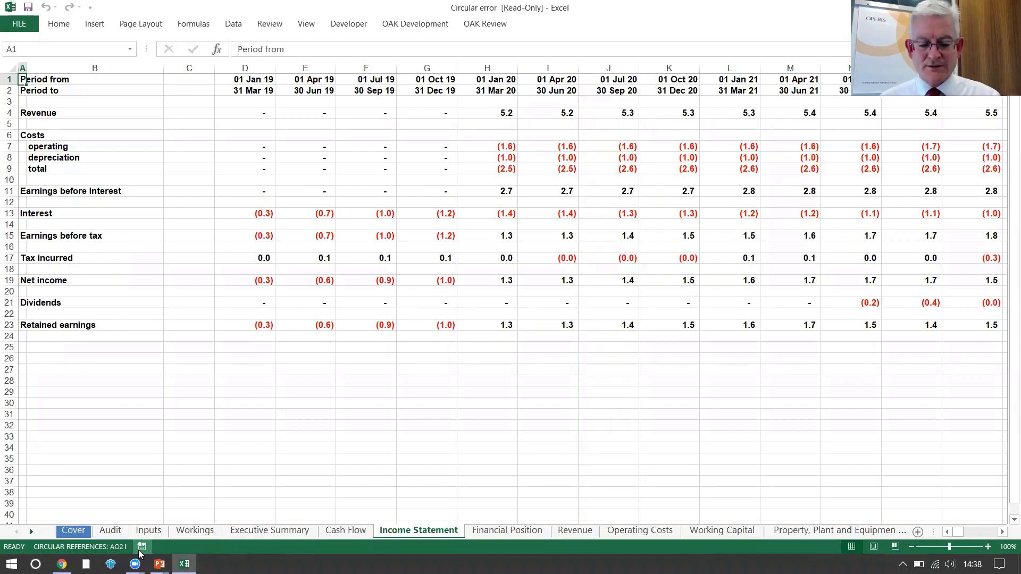
Step: Move on to the Financial Position sheet, then back to the Workings sheet
{"action": "key", "text": "ctrl+Page_Down"}
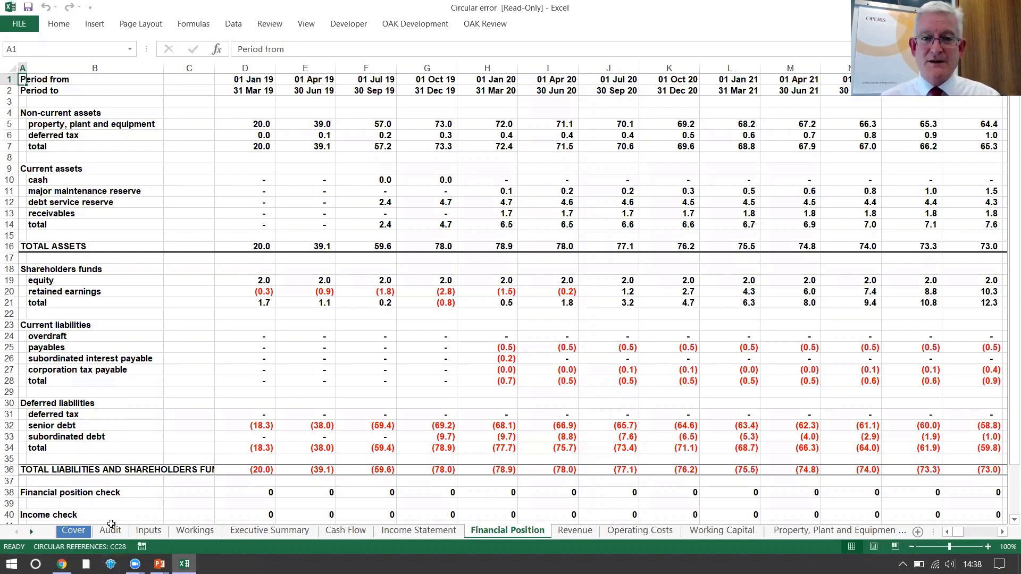
{"action": "key", "text": "ctrl+Page_Up"}
{"action": "key", "text": "ctrl+Page_Up"}
{"action": "key", "text": "ctrl+Page_Up"}
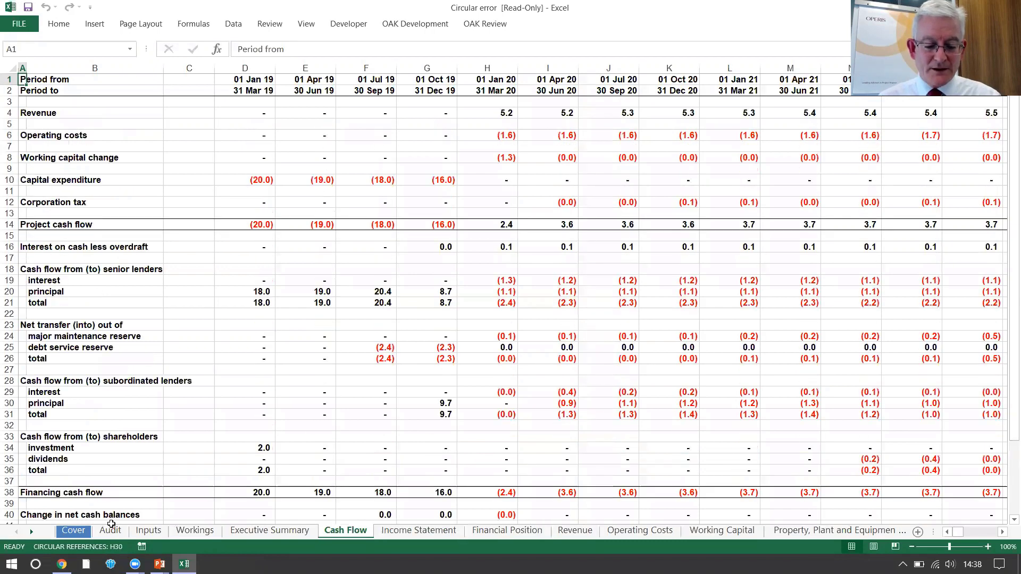
{"action": "key", "text": "ctrl+Page_Up"}
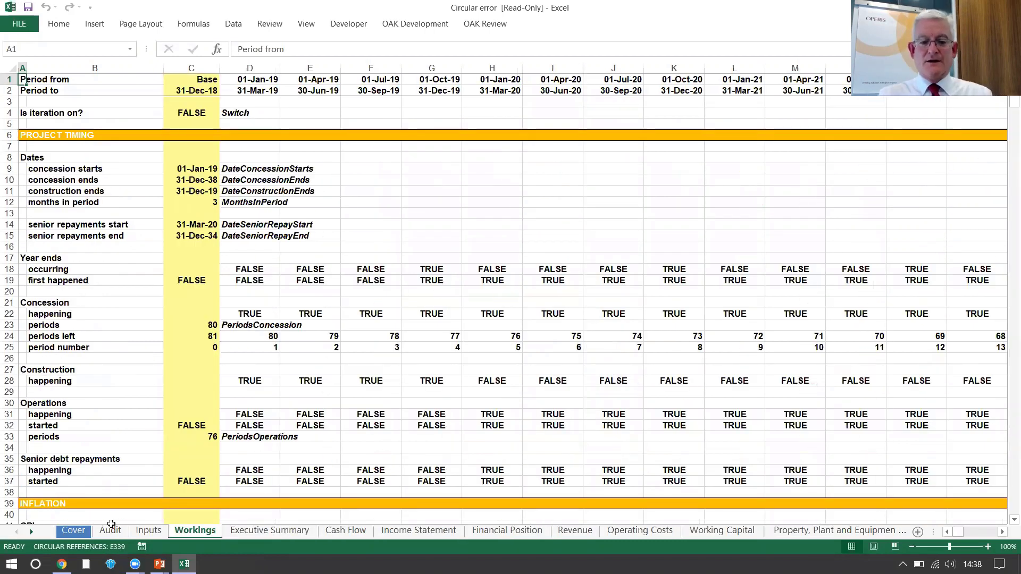
Step: Inspect the concession happening flags on Workings, then return to the sheet's top
{"action": "key", "text": "Down"}
{"action": "key", "text": "Down"}
{"action": "key", "text": "Down"}
{"action": "key", "text": "Down"}
{"action": "key", "text": "Down"}
{"action": "key", "text": "Down"}
{"action": "key", "text": "Down"}
{"action": "key", "text": "Down"}
{"action": "key", "text": "Down"}
{"action": "key", "text": "Down"}
{"action": "key", "text": "Down"}
{"action": "key", "text": "Down"}
{"action": "key", "text": "Down"}
{"action": "key", "text": "Down"}
{"action": "key", "text": "Down"}
{"action": "key", "text": "Down"}
{"action": "key", "text": "Down"}
{"action": "key", "text": "Down"}
{"action": "key", "text": "Down"}
{"action": "key", "text": "Down"}
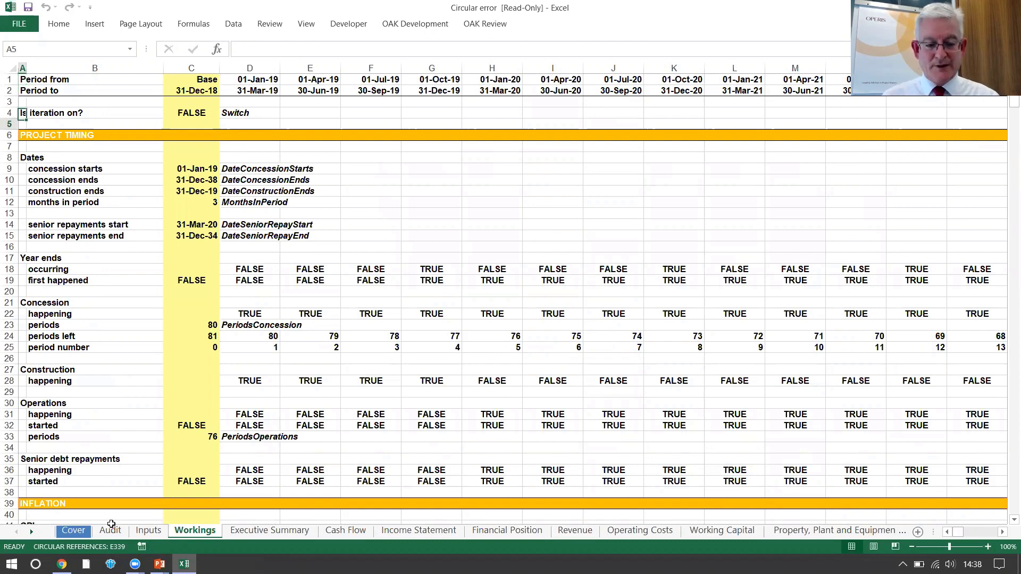
{"action": "key", "text": "Right"}
{"action": "key", "text": "Right"}
{"action": "key", "text": "Right"}
{"action": "key", "text": "Down"}
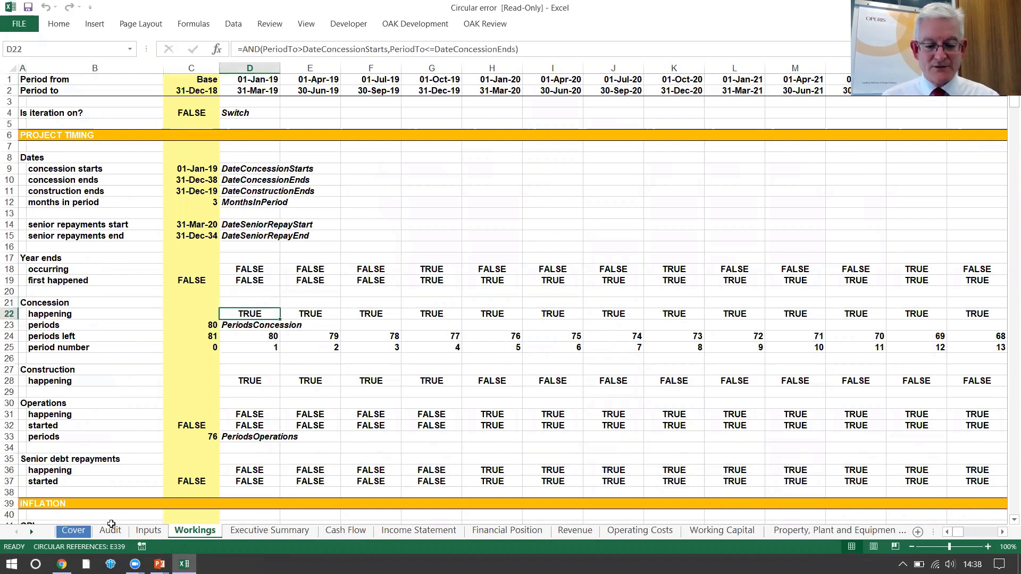
{"action": "key", "text": "ctrl+Right"}
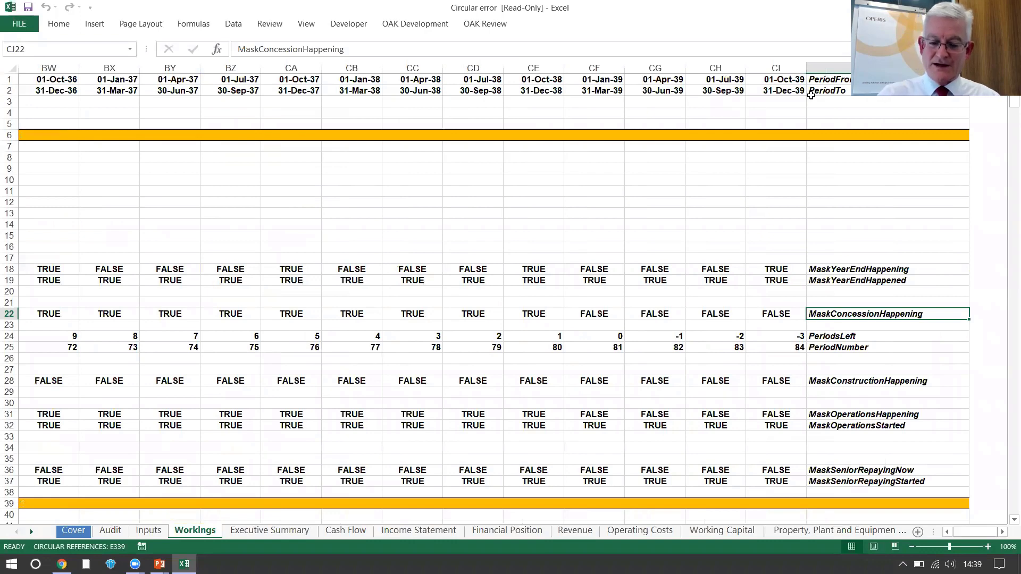
{"action": "key", "text": "ctrl+Home"}
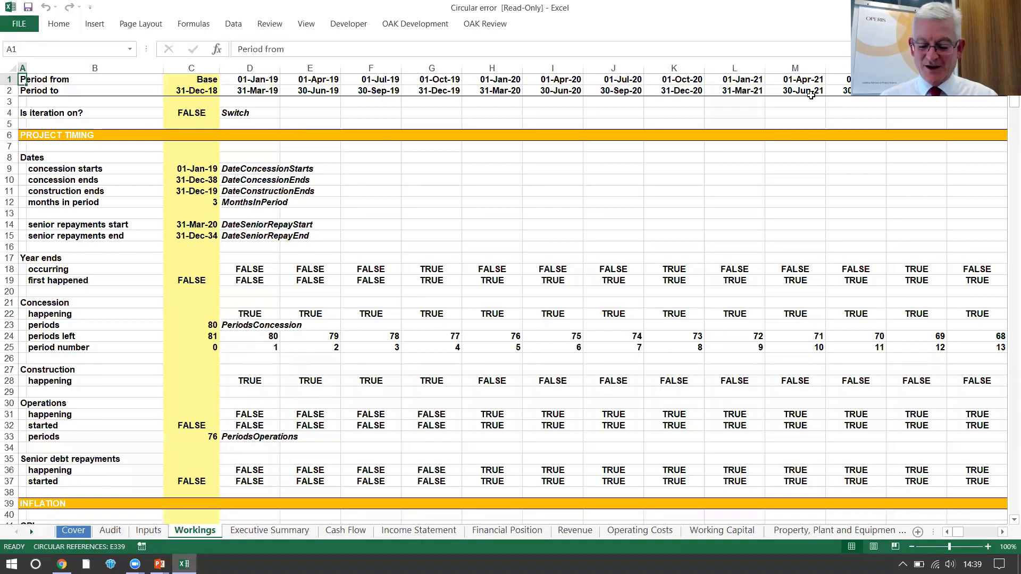
Step: Review cash balances, DSRA, subordinated debt, cash cascade and senior debt sections on Workings
{"action": "key", "text": "Page_Down"}
{"action": "key", "text": "Page_Down"}
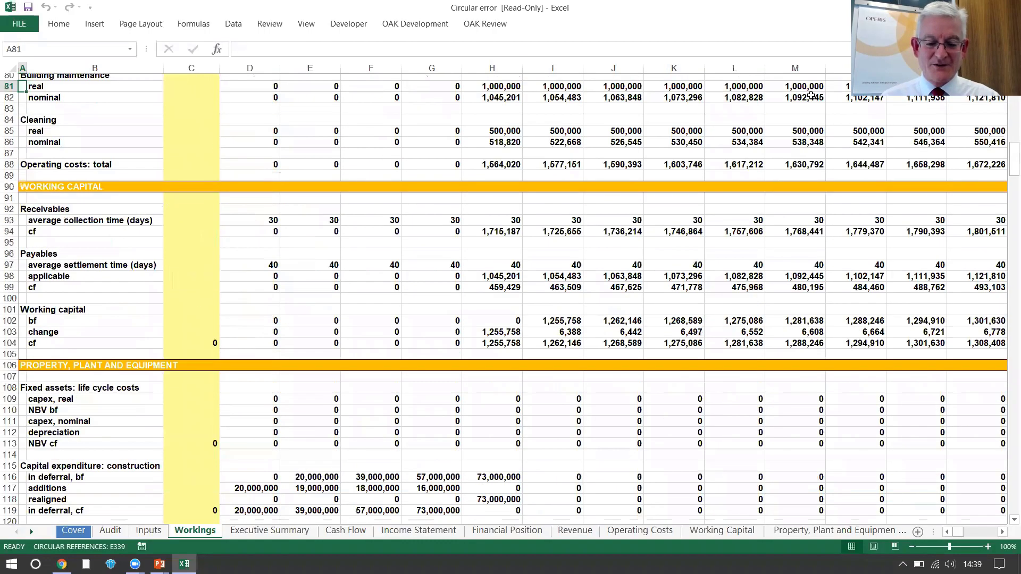
{"action": "key", "text": "Page_Down"}
{"action": "key", "text": "Page_Down"}
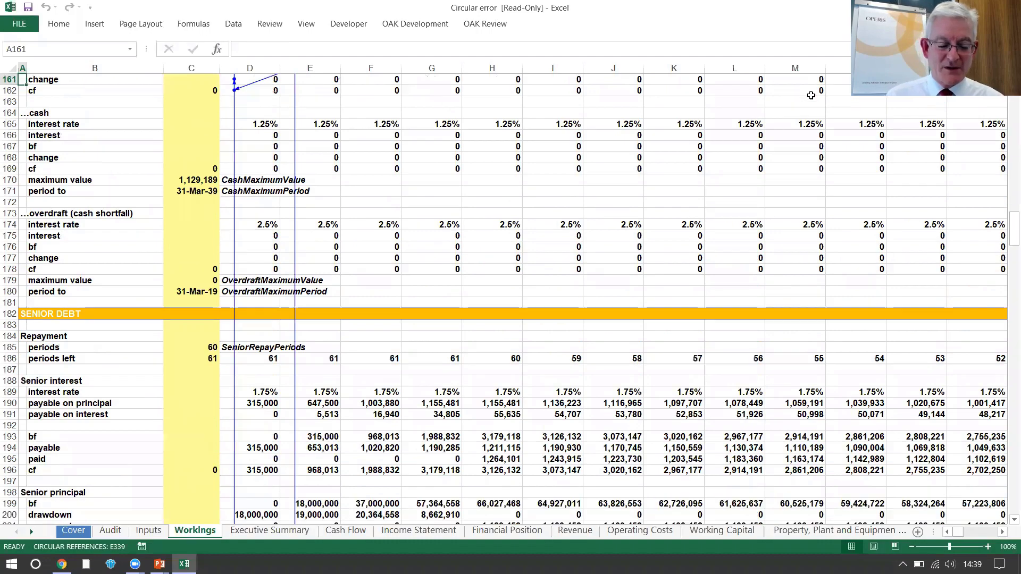
{"action": "key", "text": "Page_Down"}
{"action": "key", "text": "Page_Down"}
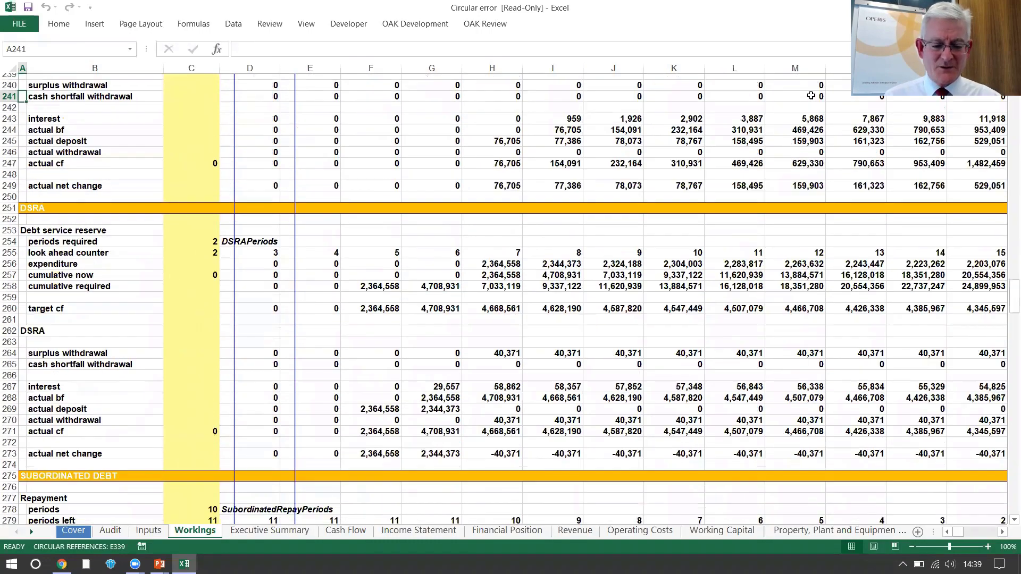
{"action": "key", "text": "Page_Down"}
{"action": "key", "text": "Page_Up"}
{"action": "key", "text": "Page_Up"}
{"action": "key", "text": "Page_Up"}
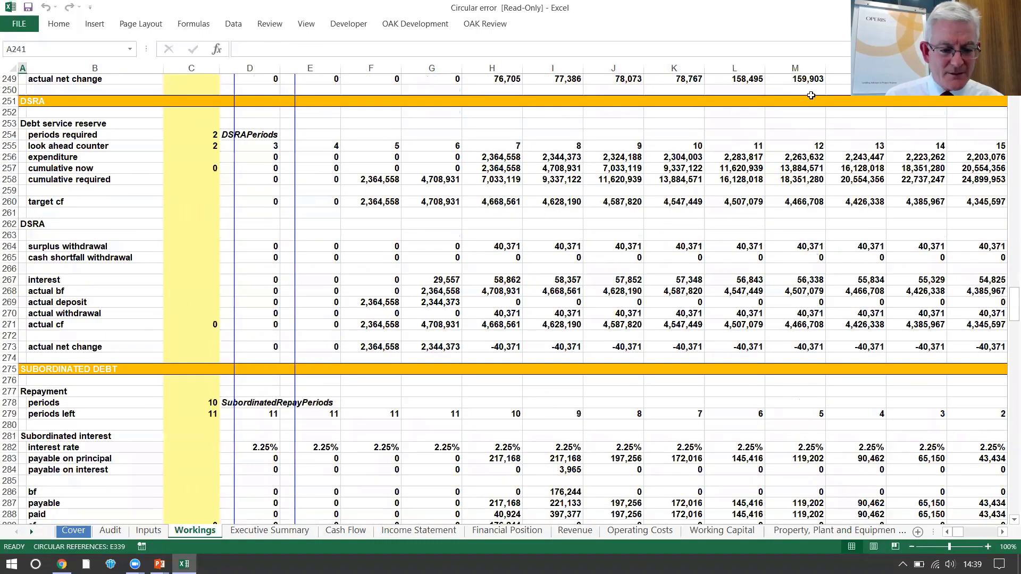
{"action": "key", "text": "Page_Up"}
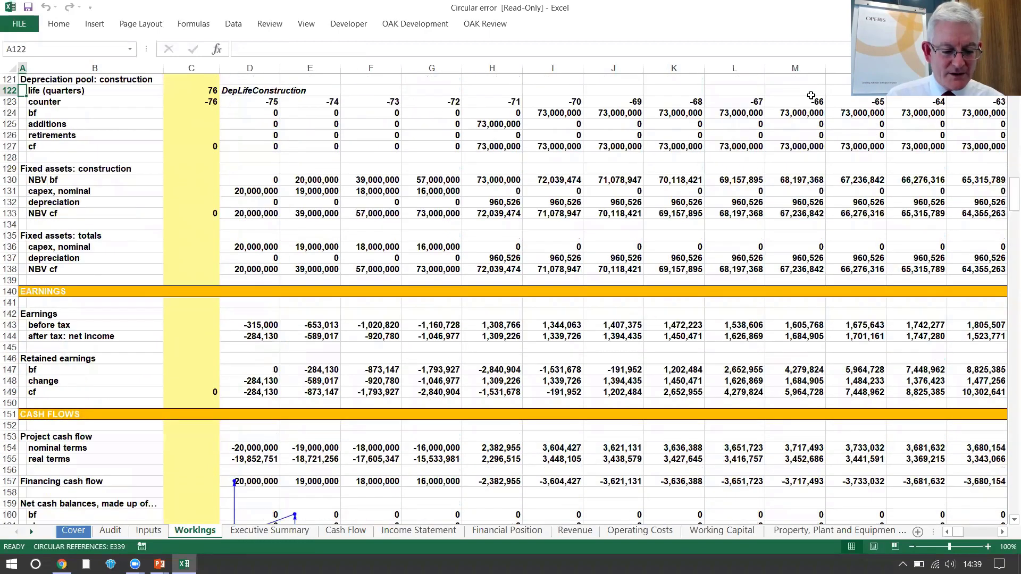
{"action": "key", "text": "Down"}
{"action": "key", "text": "Down"}
{"action": "key", "text": "Down"}
{"action": "key", "text": "Down"}
{"action": "key", "text": "Down"}
{"action": "key", "text": "Down"}
{"action": "key", "text": "Down"}
{"action": "key", "text": "Down"}
{"action": "key", "text": "Down"}
{"action": "key", "text": "Down"}
{"action": "key", "text": "Down"}
{"action": "key", "text": "Down"}
{"action": "key", "text": "Down"}
{"action": "key", "text": "Down"}
{"action": "key", "text": "Down"}
{"action": "key", "text": "Down"}
{"action": "key", "text": "Down"}
{"action": "key", "text": "Down"}
{"action": "key", "text": "Down"}
{"action": "key", "text": "Down"}
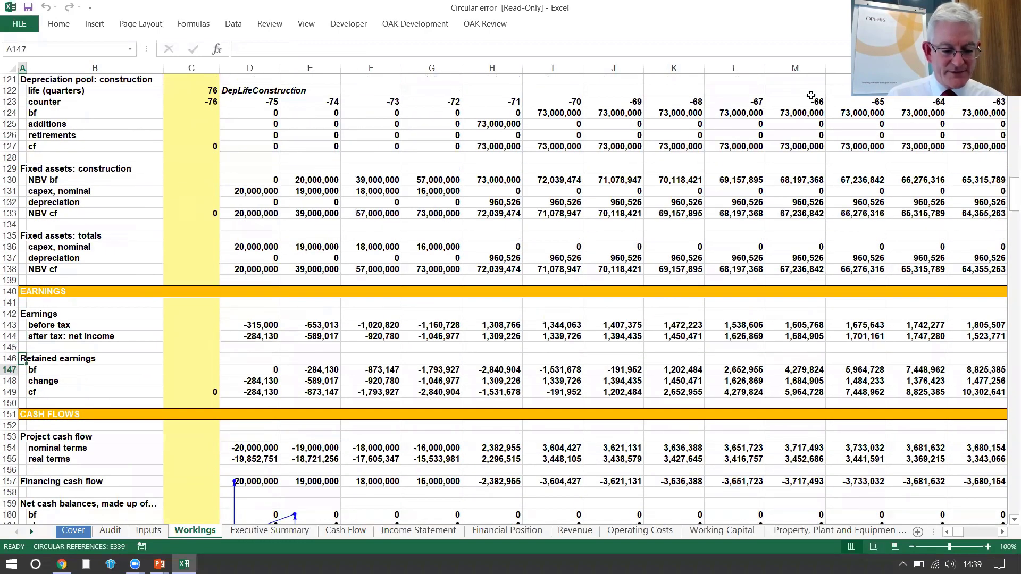
{"action": "key", "text": "Up"}
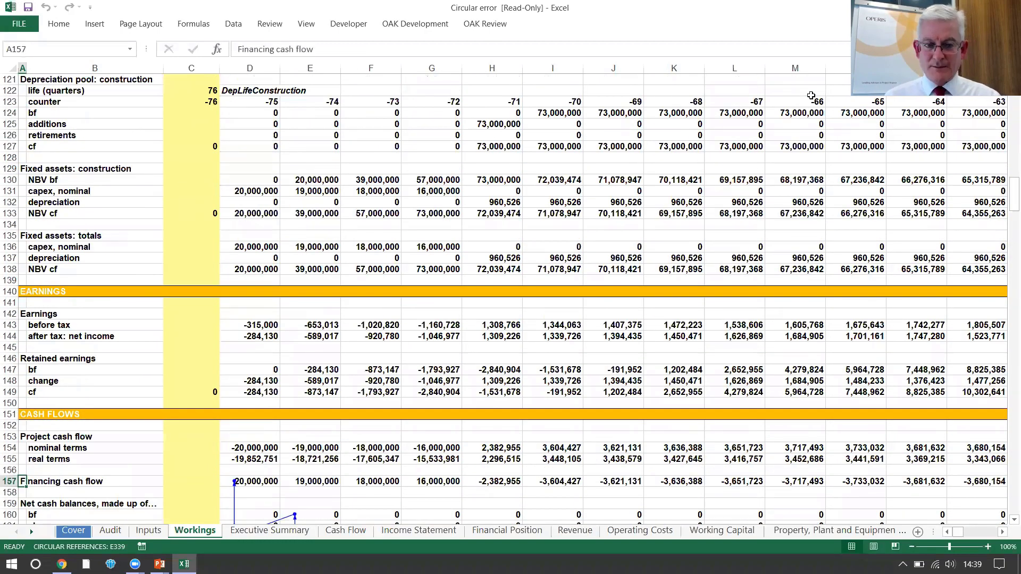
{"action": "key", "text": "Page_Down"}
{"action": "key", "text": "Page_Down"}
{"action": "key", "text": "Page_Down"}
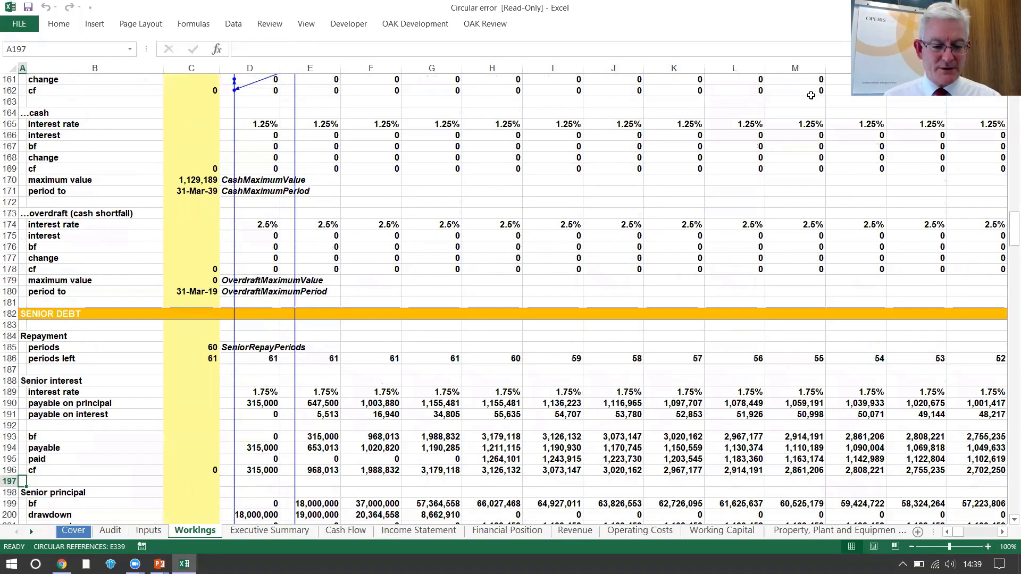
{"action": "key", "text": "Page_Down"}
{"action": "key", "text": "Page_Down"}
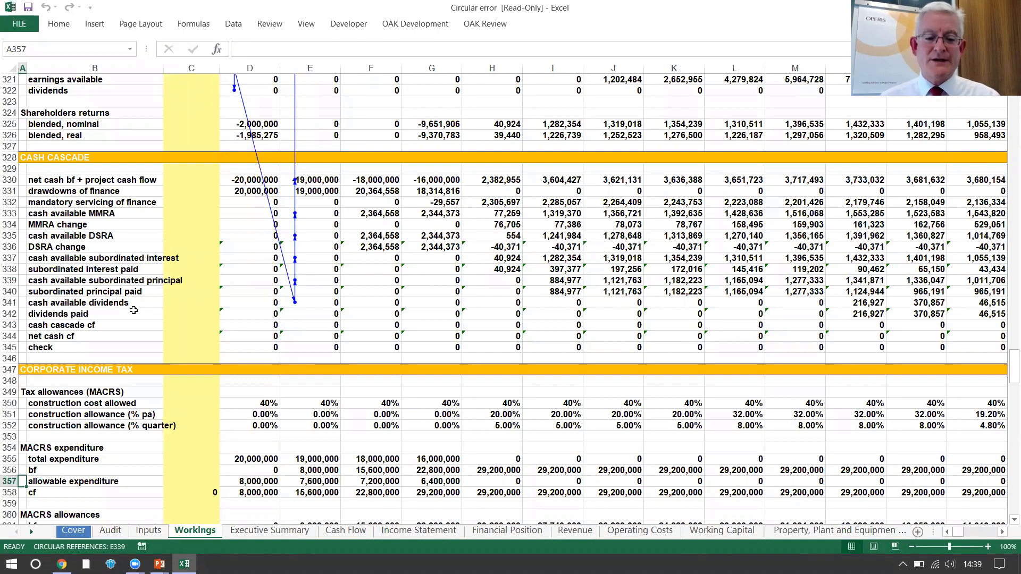
{"action": "key", "text": "Page_Up"}
{"action": "key", "text": "Page_Up"}
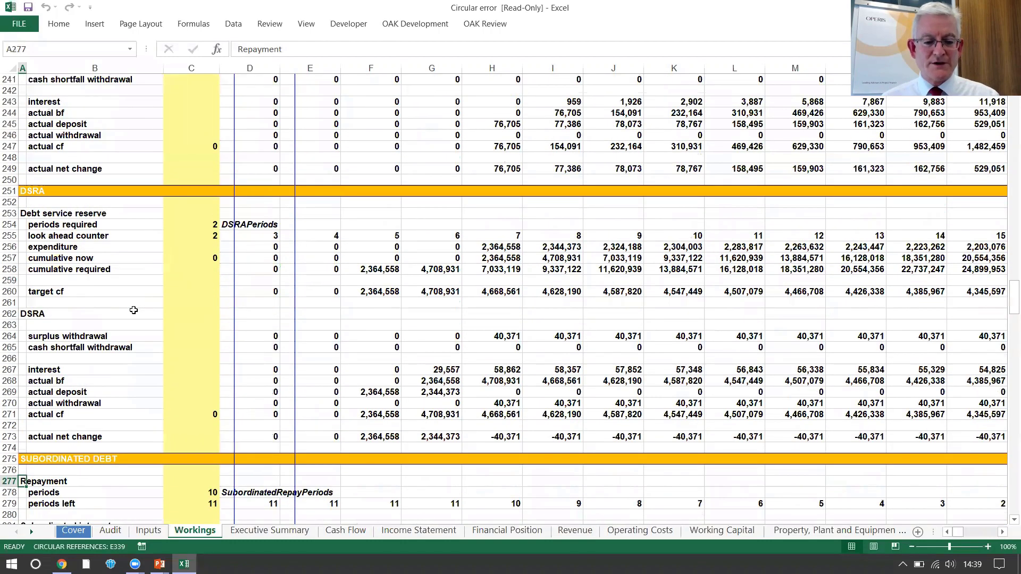
{"action": "key", "text": "Page_Up"}
{"action": "key", "text": "Page_Up"}
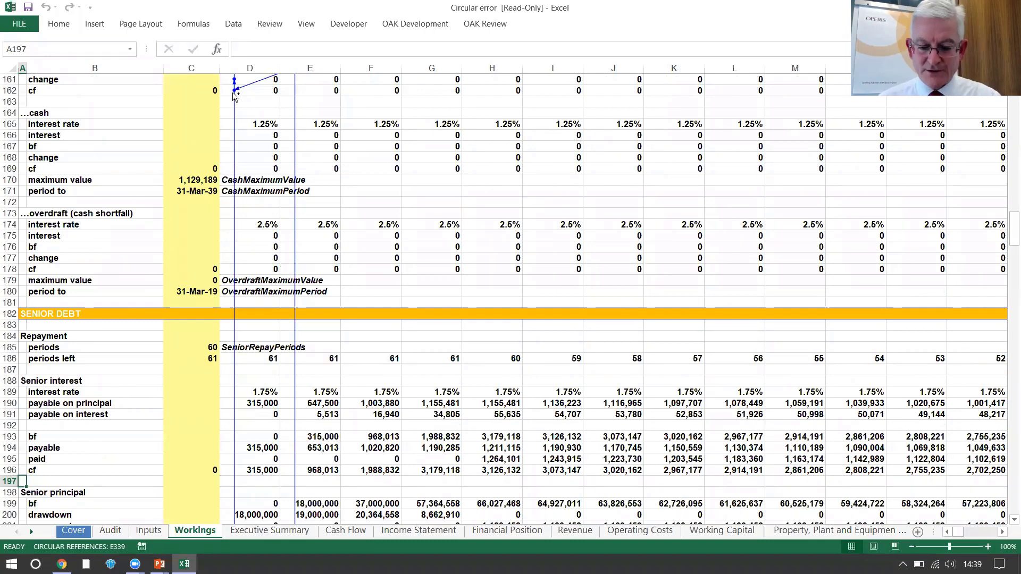
Step: On the Inputs sheet, go to the first-quarter CPI rate of 3% in D14 and start editing it
{"action": "key", "text": "ctrl+Page_Up"}
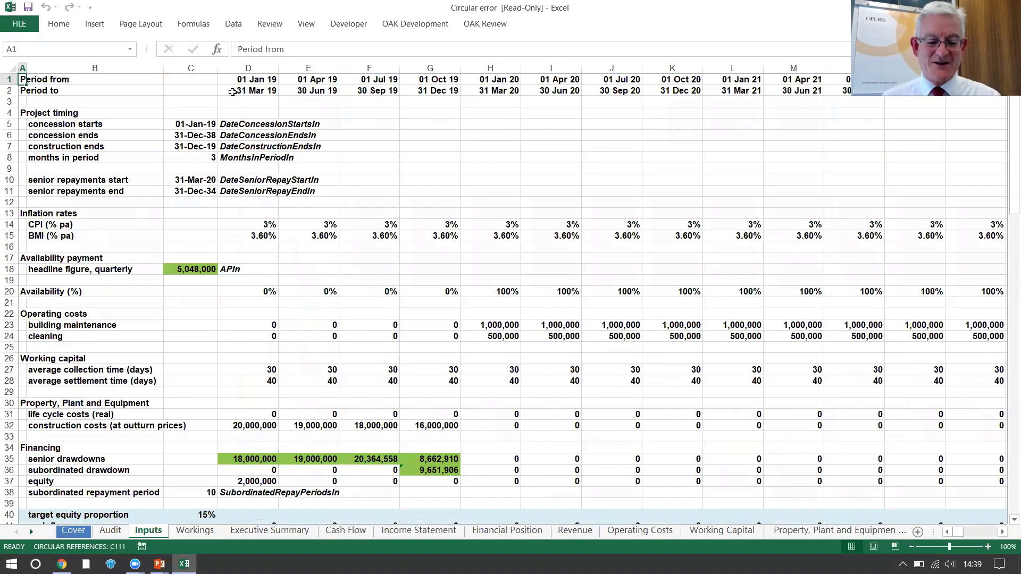
{"action": "key", "text": "Down"}
{"action": "key", "text": "Down"}
{"action": "key", "text": "Down"}
{"action": "key", "text": "Down"}
{"action": "key", "text": "Down"}
{"action": "key", "text": "Down"}
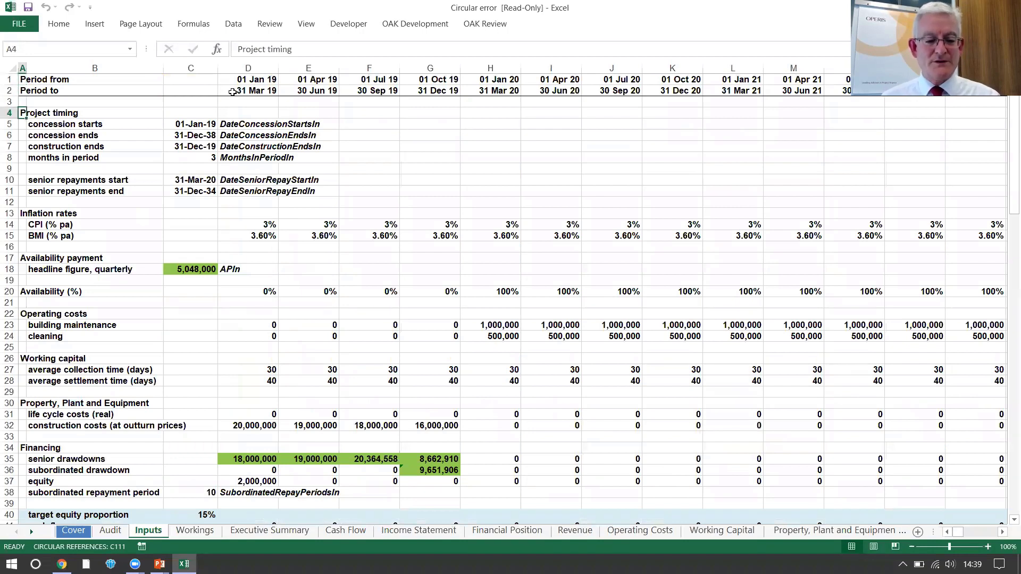
{"action": "key", "text": "Down"}
{"action": "key", "text": "Down"}
{"action": "key", "text": "Down"}
{"action": "key", "text": "Down"}
{"action": "key", "text": "Down"}
{"action": "key", "text": "Down"}
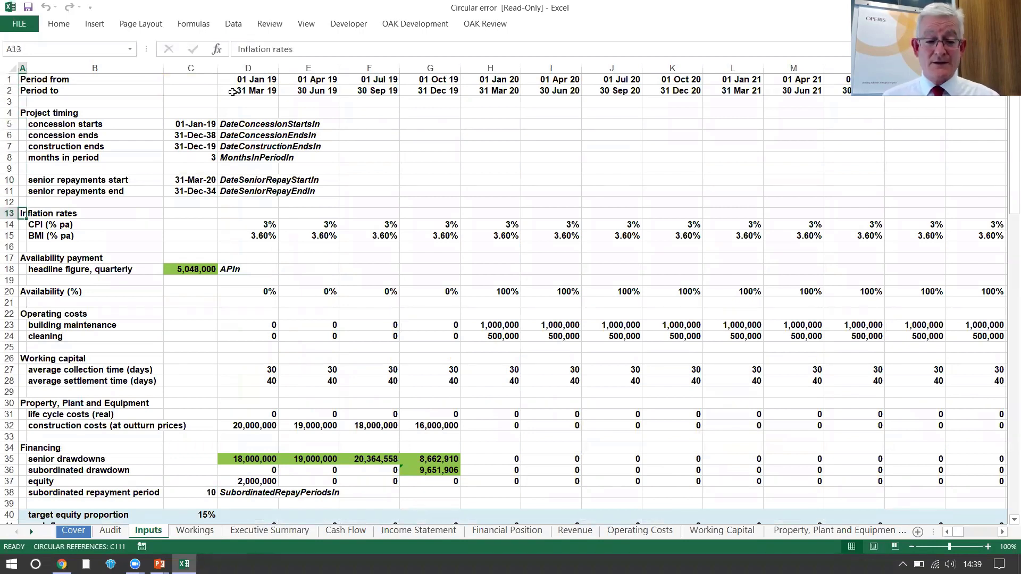
{"action": "key", "text": "Right"}
{"action": "key", "text": "Right"}
{"action": "key", "text": "Right"}
{"action": "key", "text": "Down"}
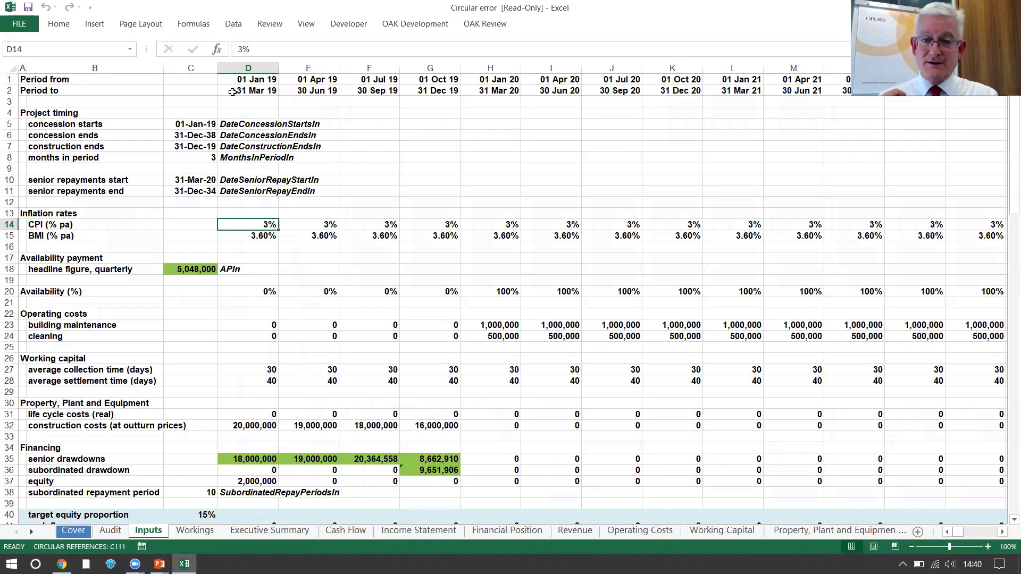
{"action": "key", "text": "F2"}
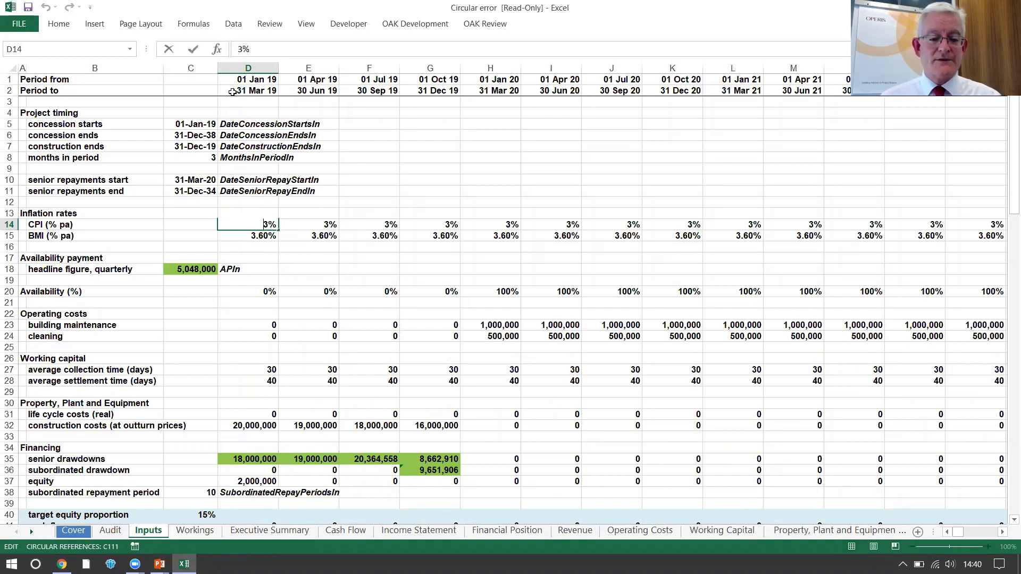
Step: Change D14 to =3%/0 and fill it across the CPI row through CI14
{"action": "type", "text": "="}
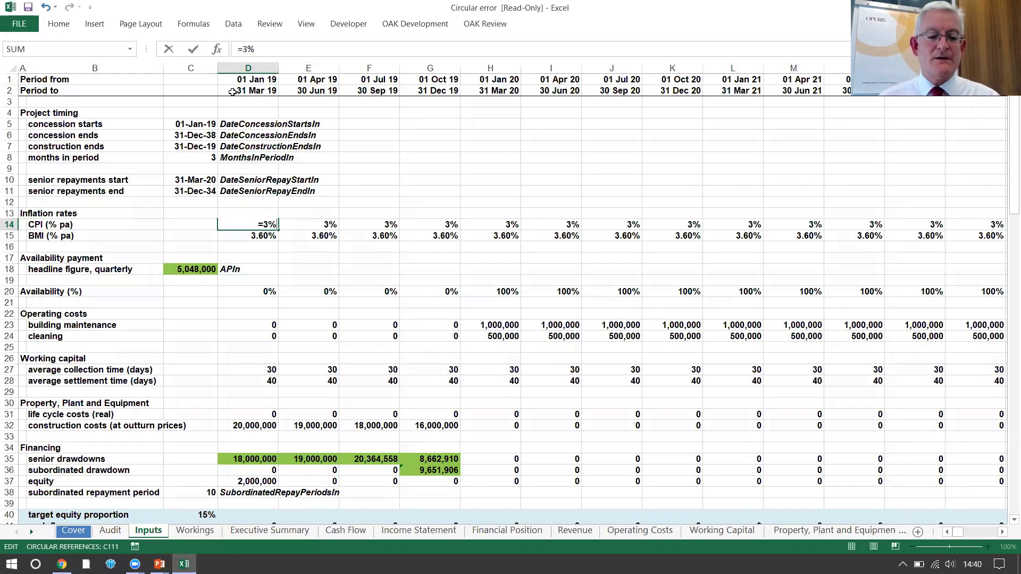
{"action": "type", "text": "/"}
{"action": "type", "text": "0"}
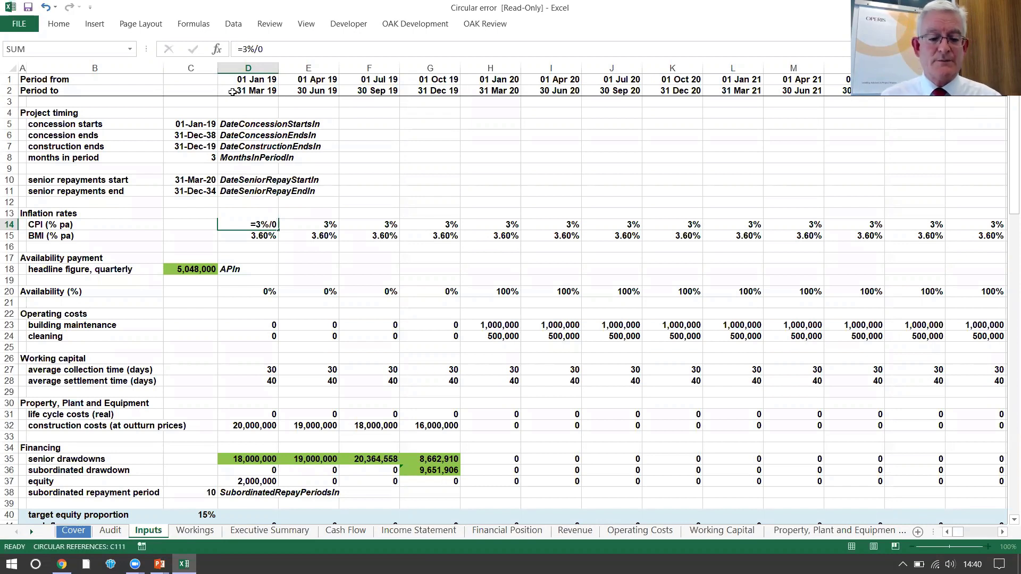
{"action": "key", "text": "Return"}
{"action": "key", "text": "Up"}
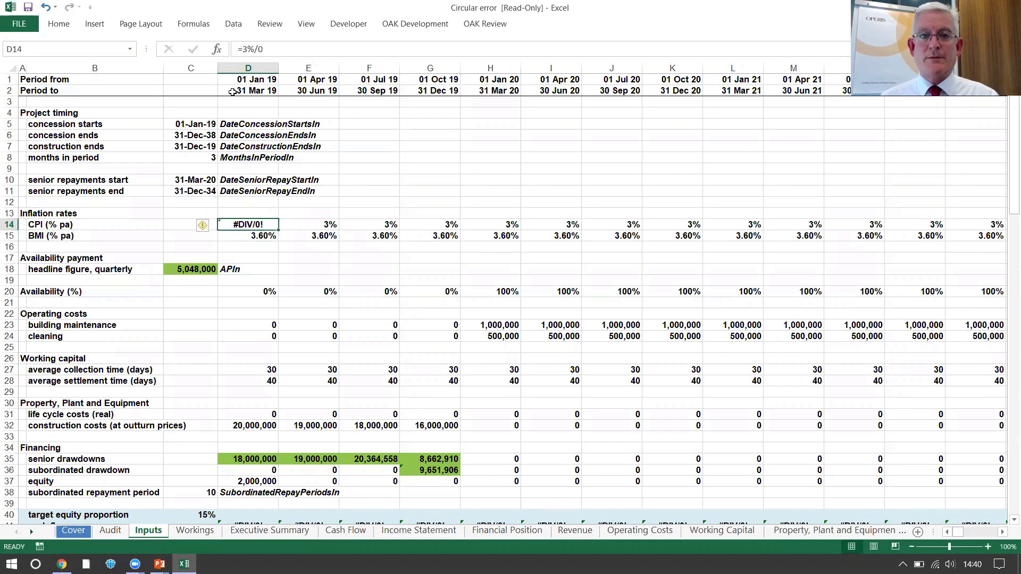
{"action": "key", "text": "ctrl+shift+Right"}
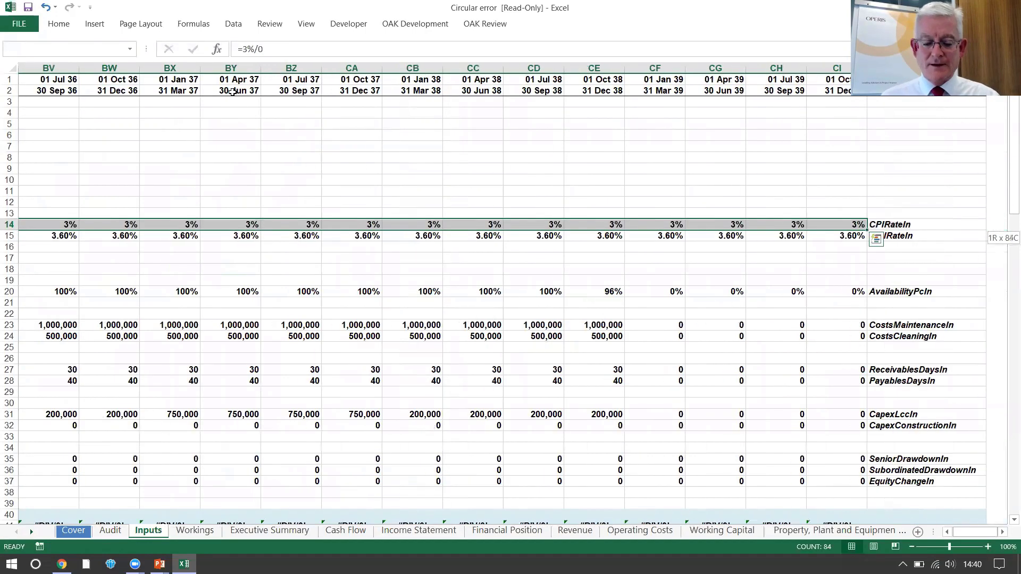
{"action": "key", "text": "F2"}
{"action": "key", "text": "ctrl+Return"}
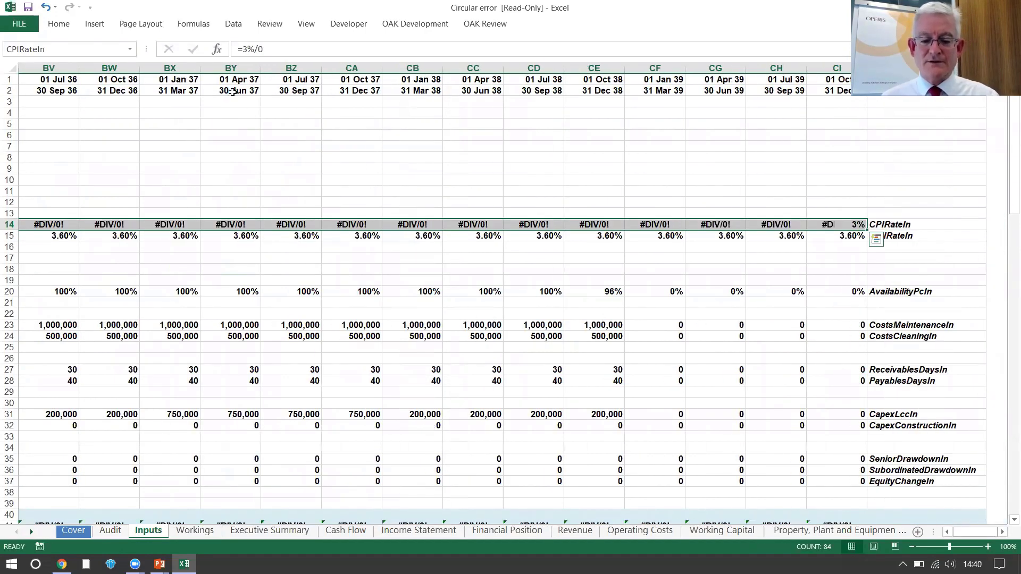
{"action": "key", "text": "Home"}
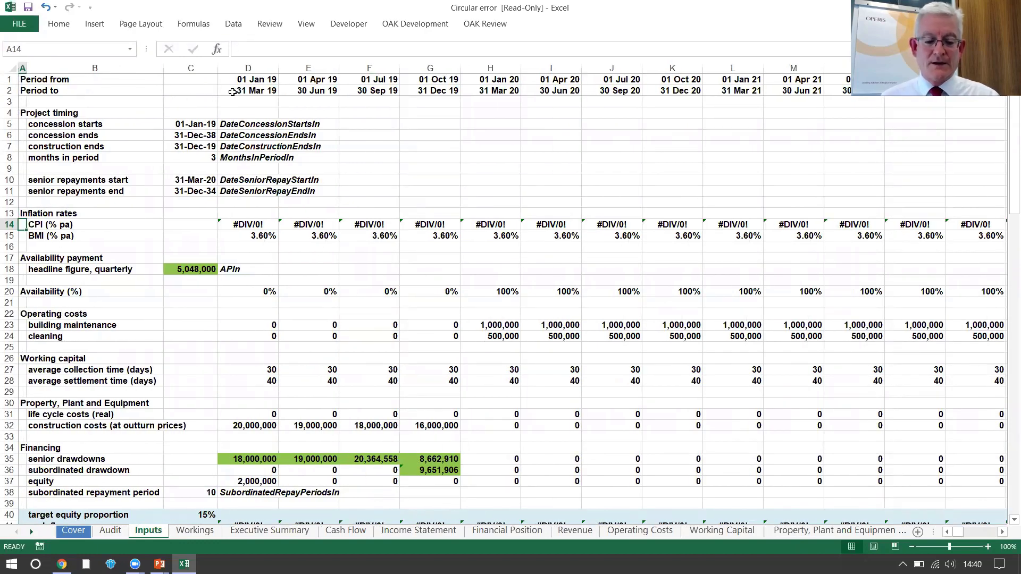
Step: Step through the Workings, Executive Summary and Cash Flow sheets to the Income Statement's #DIV/0! rows
{"action": "key", "text": "ctrl+Page_Down"}
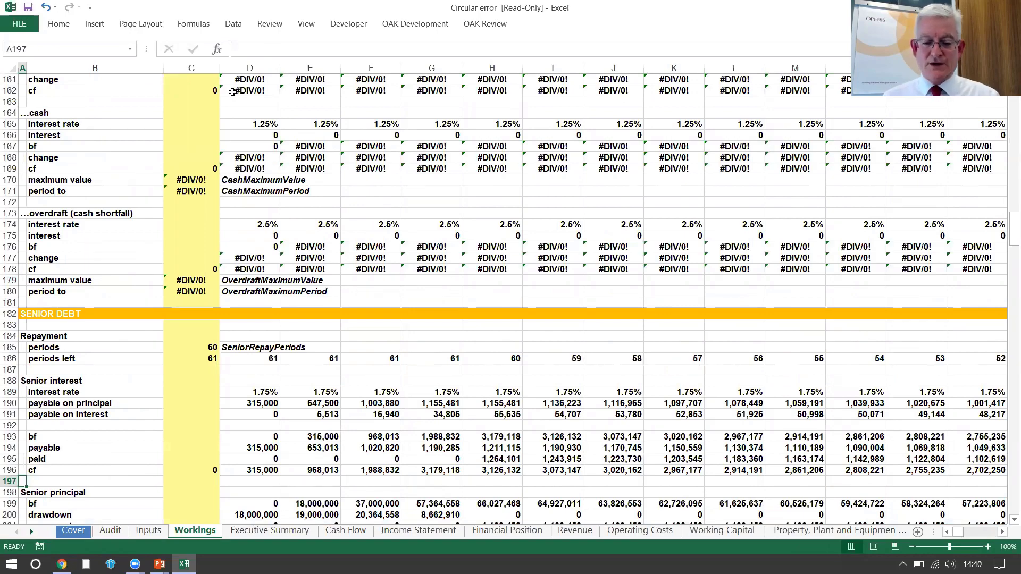
{"action": "key", "text": "Page_Up"}
{"action": "key", "text": "Page_Up"}
{"action": "key", "text": "Page_Up"}
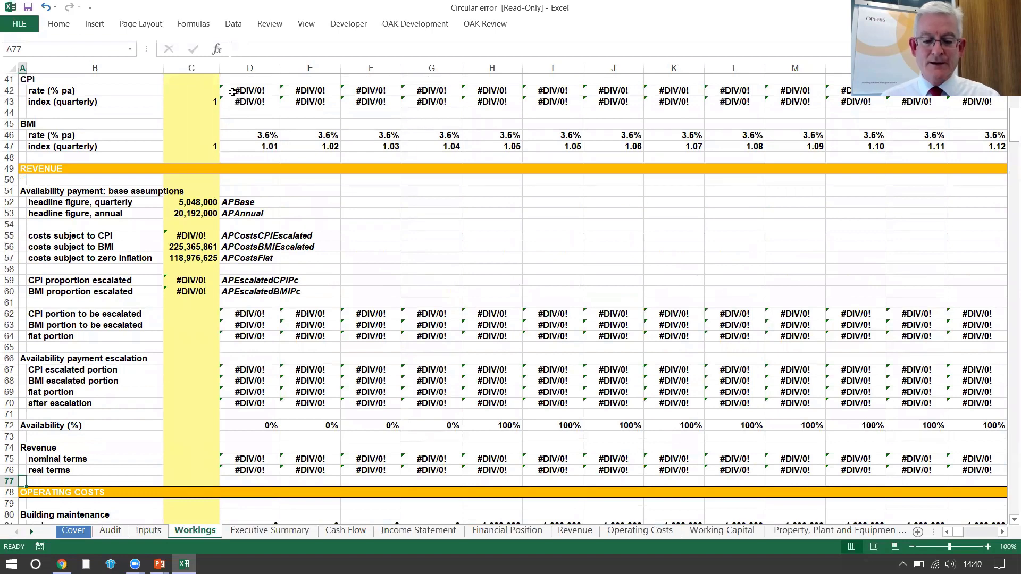
{"action": "key", "text": "ctrl+Page_Down"}
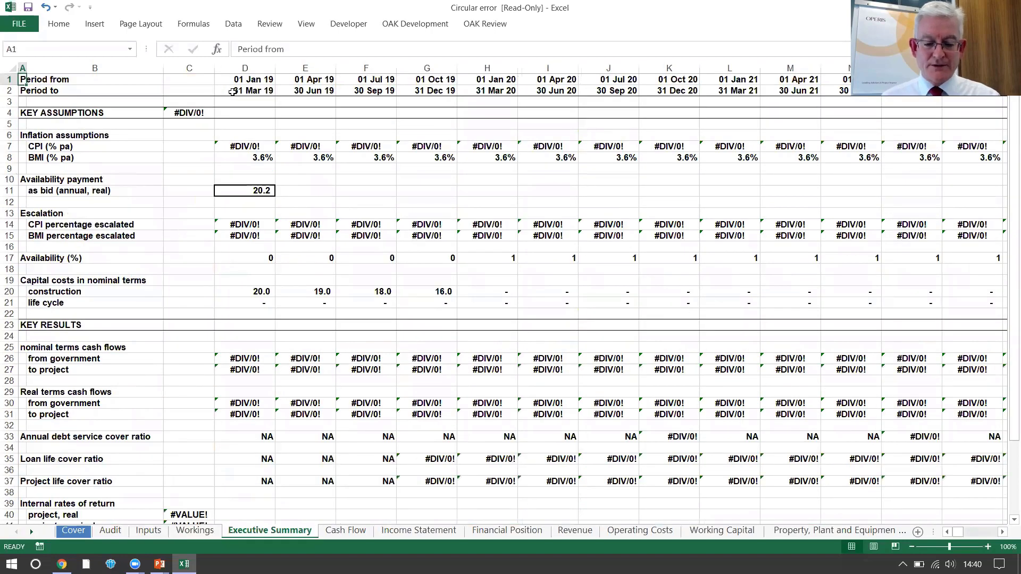
{"action": "key", "text": "ctrl+Page_Down"}
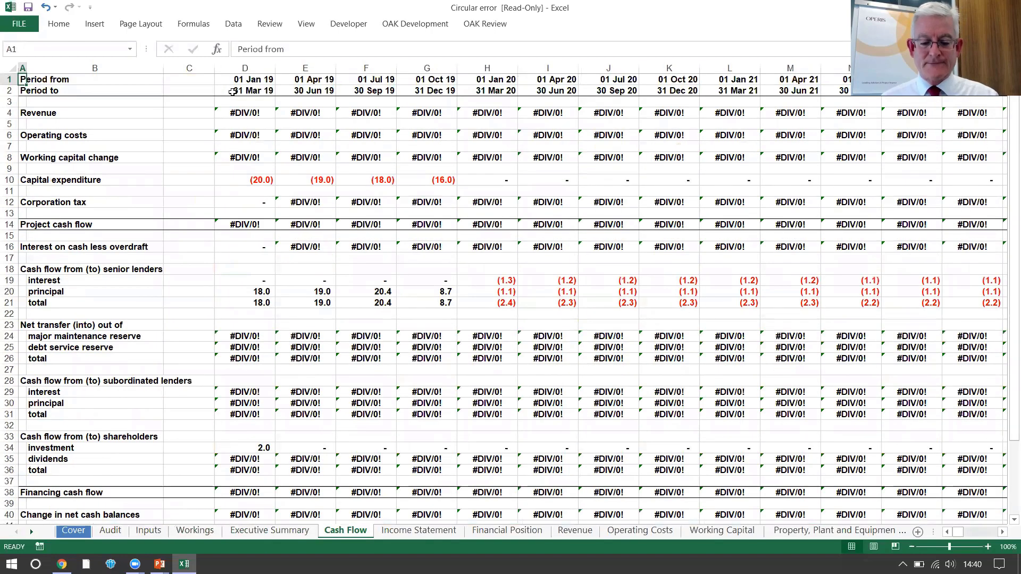
{"action": "key", "text": "ctrl+Page_Down"}
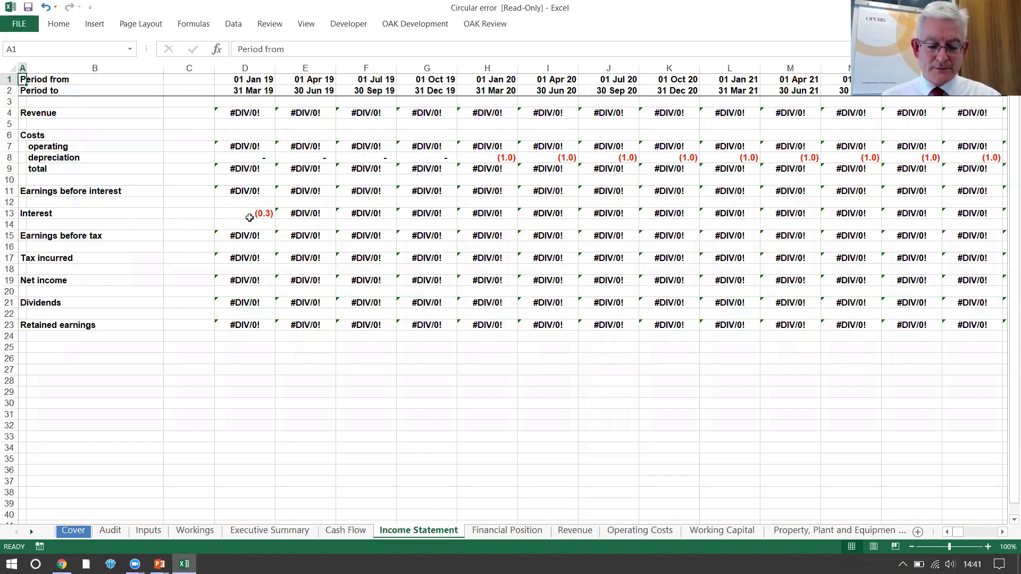
Step: Return to the Workings sheet and page down to the subordinated debt and shareholders dividend rows
{"action": "left_click", "coordinate": [195, 531]}
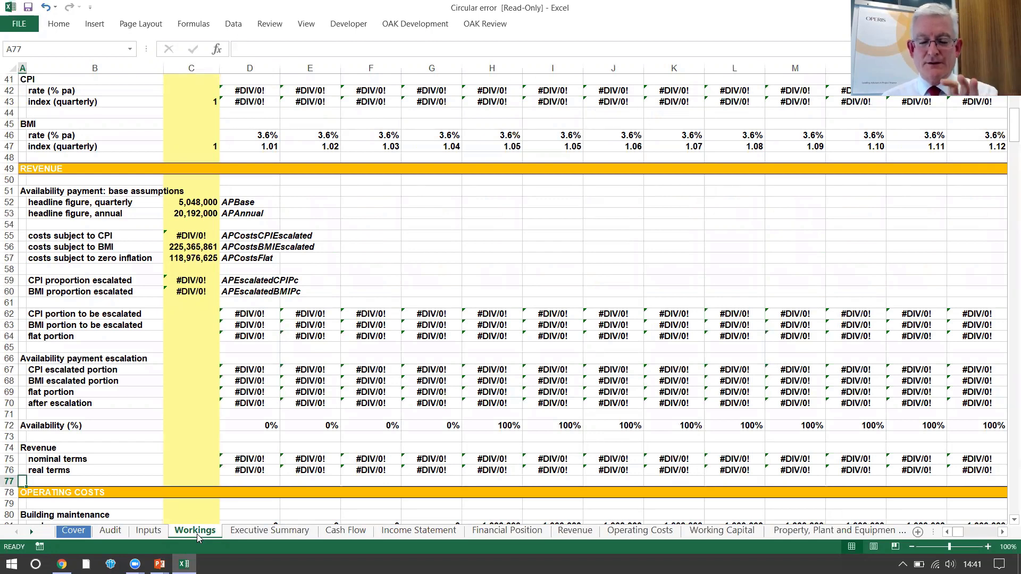
{"action": "key", "text": "Page_Down"}
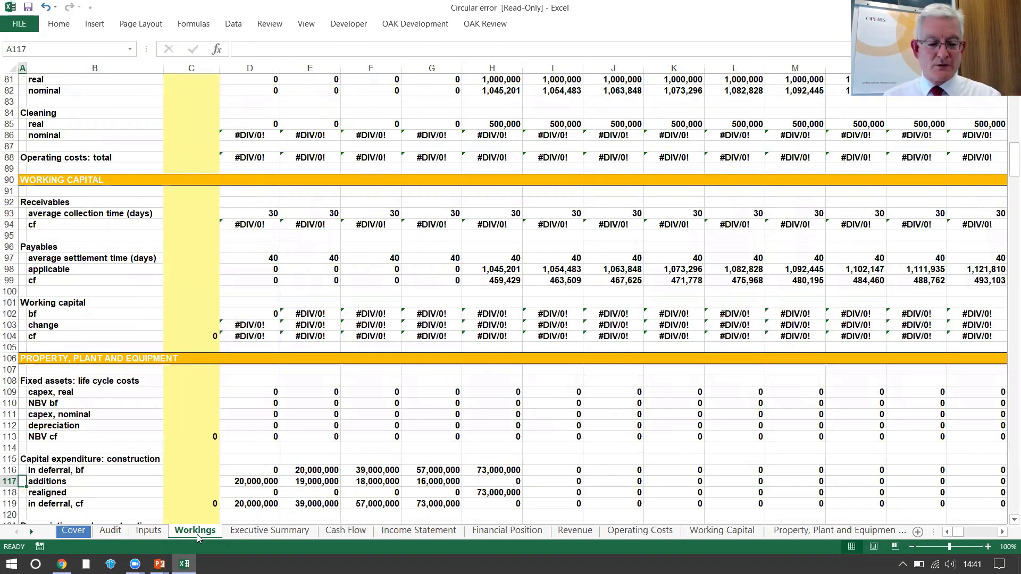
{"action": "key", "text": "Page_Down"}
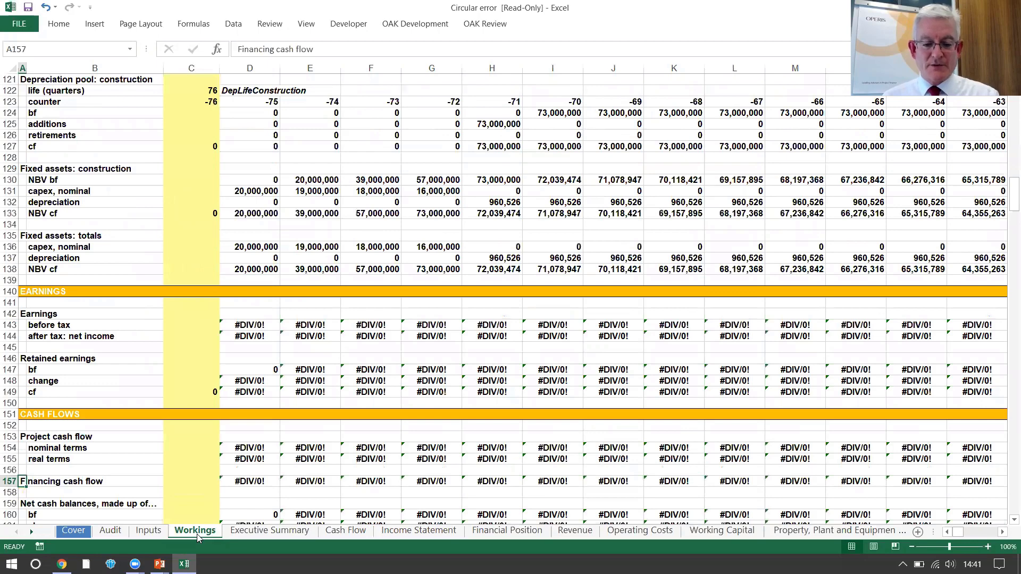
{"action": "key", "text": "Page_Up"}
{"action": "key", "text": "Page_Down"}
{"action": "key", "text": "Page_Down"}
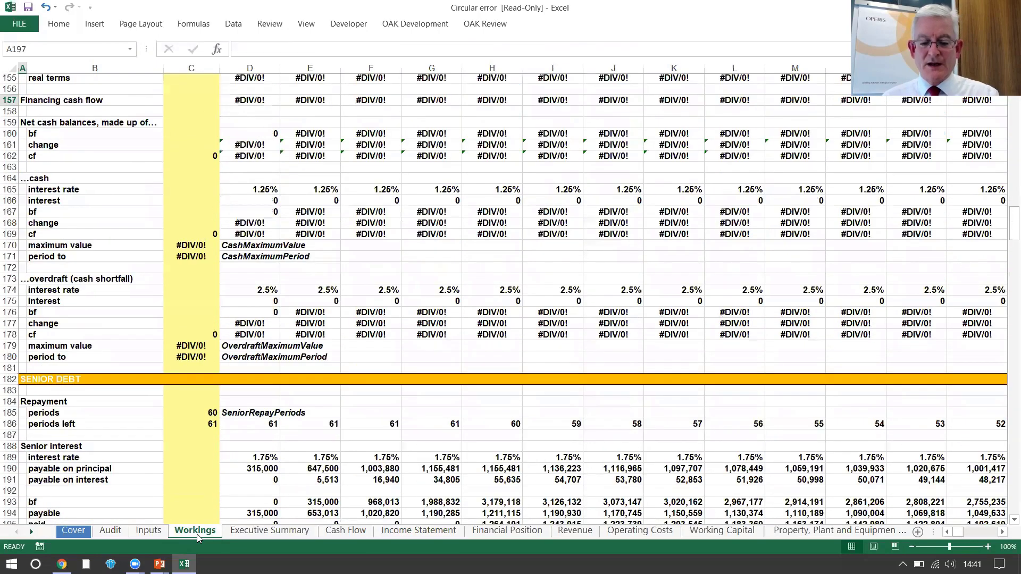
{"action": "key", "text": "Page_Down"}
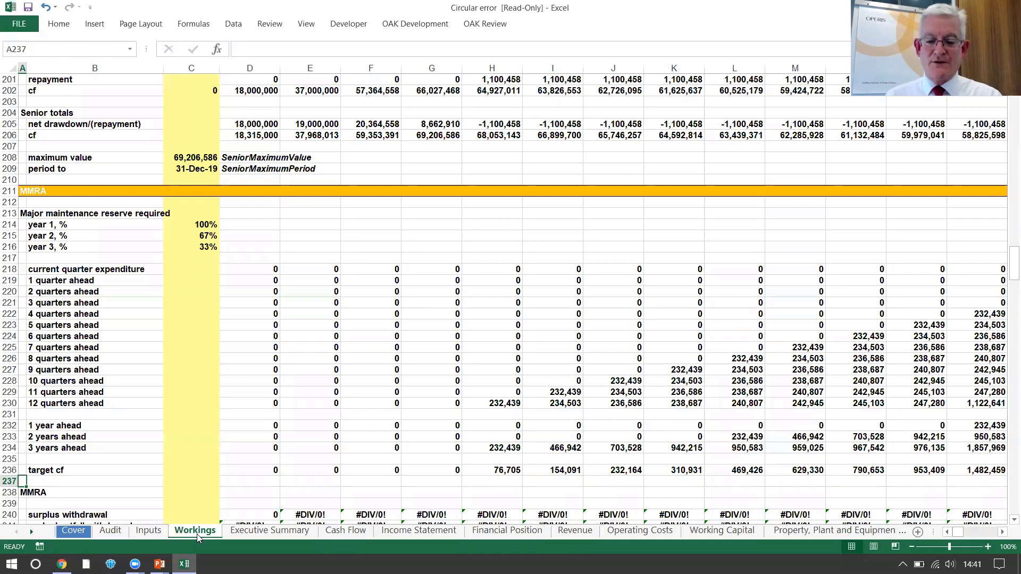
{"action": "key", "text": "Page_Down"}
{"action": "key", "text": "Page_Down"}
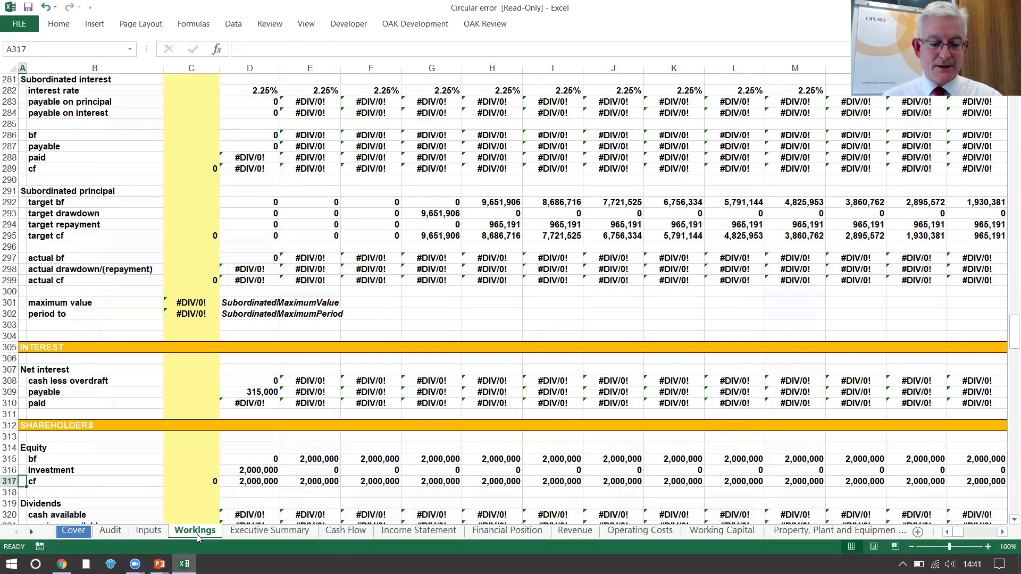
{"action": "key", "text": "alt"}
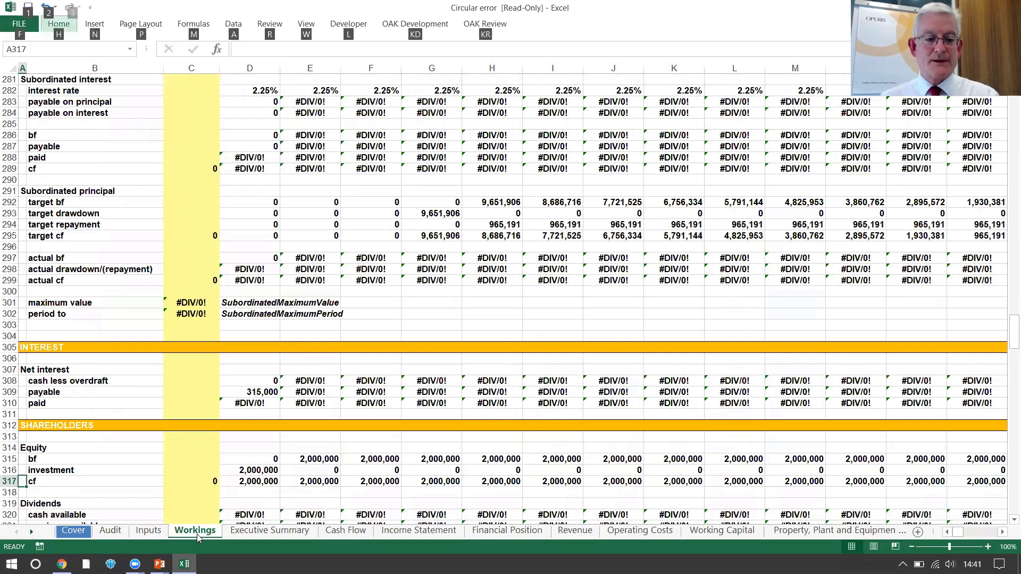
Step: Turn on iterative calculation in Excel Options > Formulas, with 100 iterations and 0.001 maximum change
{"action": "key", "text": "f"}
{"action": "key", "text": "t"}
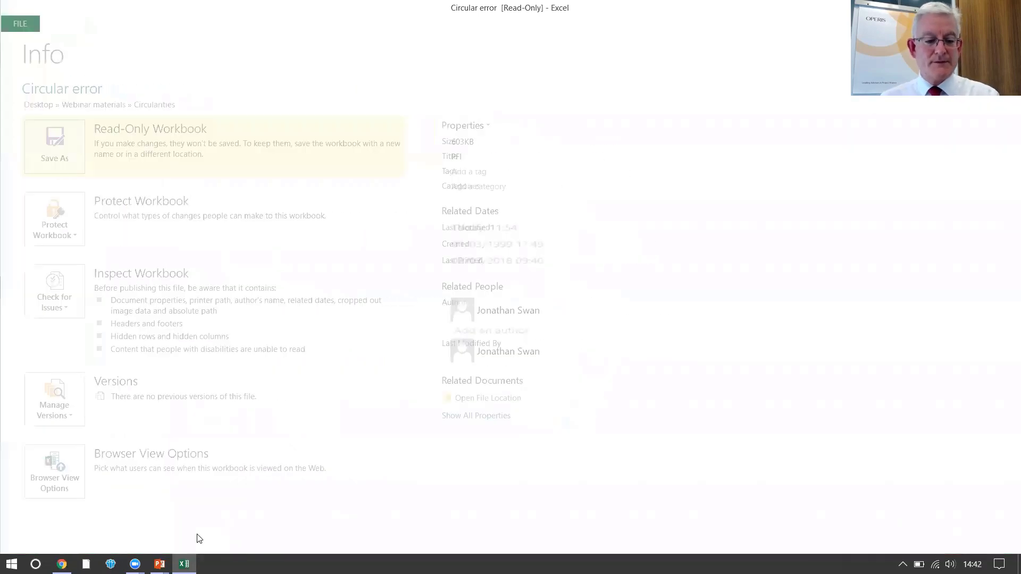
{"action": "key", "text": "Down"}
{"action": "key", "text": "alt+i"}
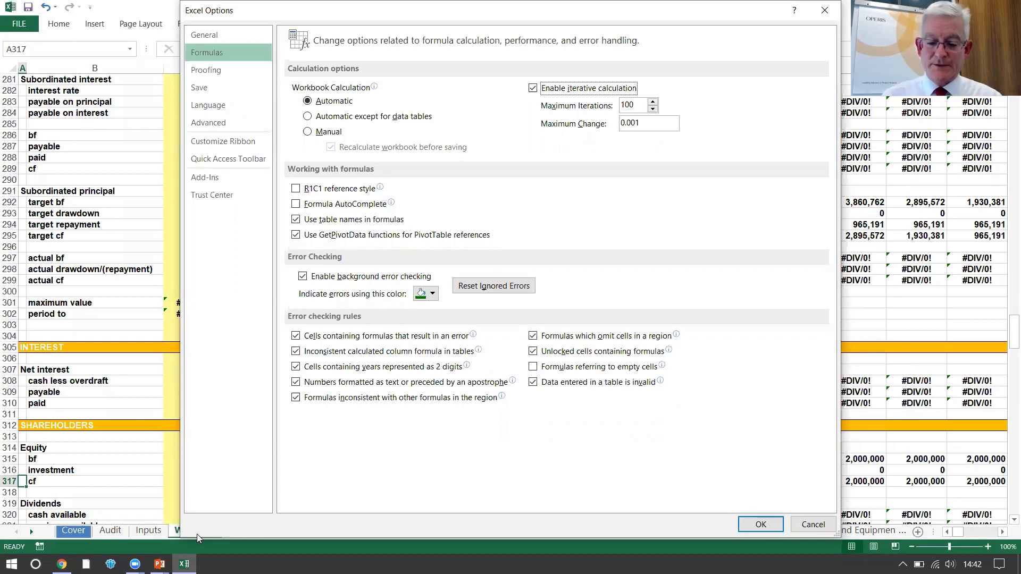
{"action": "key", "text": "Return"}
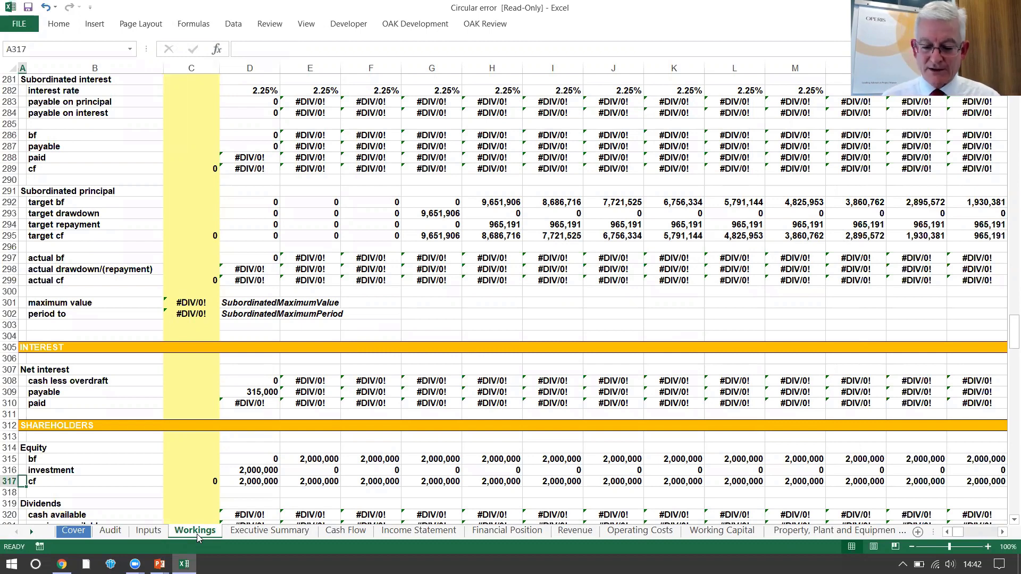
Step: Check the Executive Summary, then the Cash Flow capital expenditure and senior lender rows
{"action": "key", "text": "Right"}
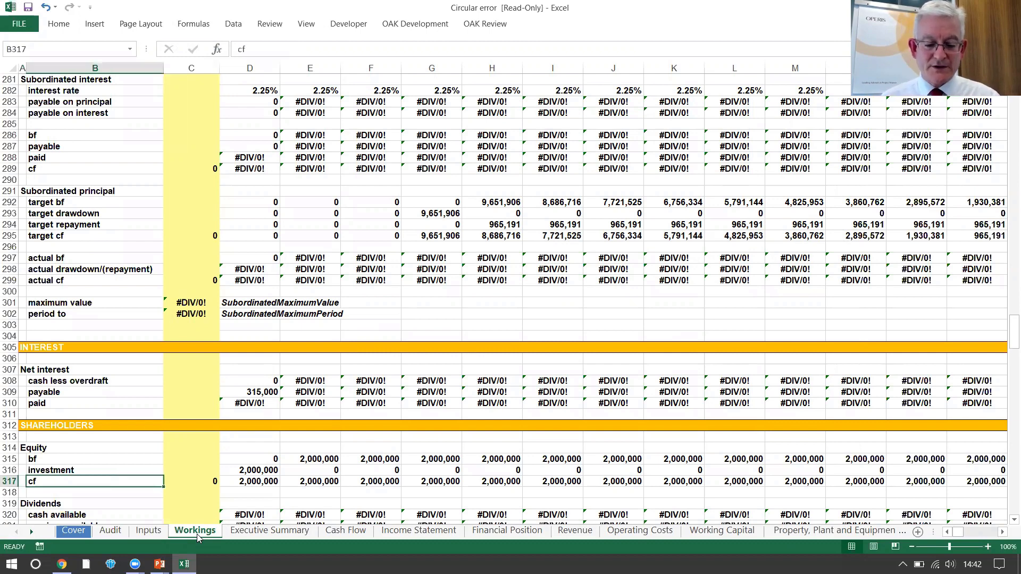
{"action": "key", "text": "ctrl+Page_Down"}
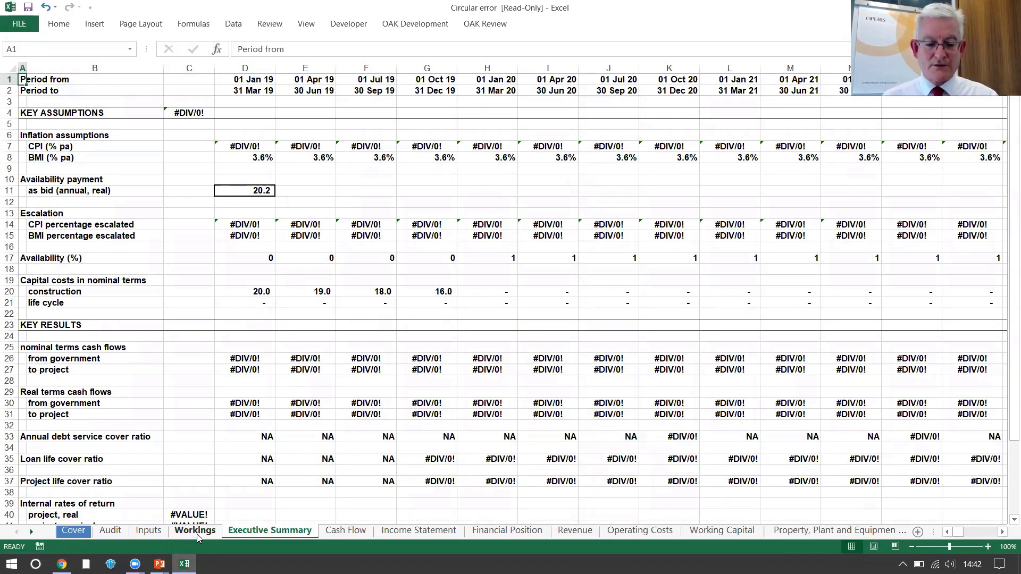
{"action": "key", "text": "ctrl+Page_Down"}
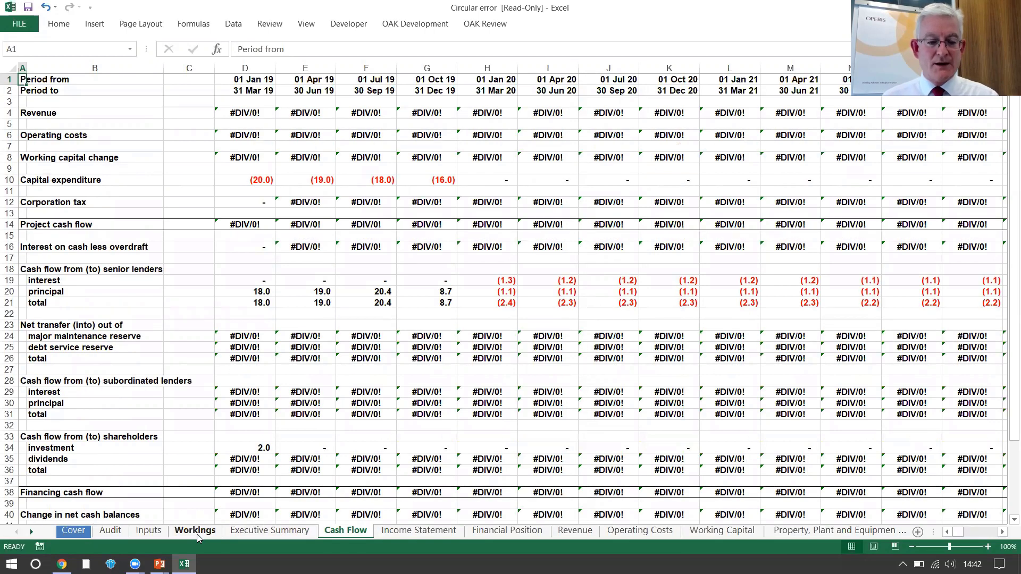
{"action": "key", "text": "Down"}
{"action": "key", "text": "Down"}
{"action": "key", "text": "Down"}
{"action": "key", "text": "Down"}
{"action": "key", "text": "Down"}
{"action": "key", "text": "Down"}
{"action": "key", "text": "Down"}
{"action": "key", "text": "Down"}
{"action": "key", "text": "Down"}
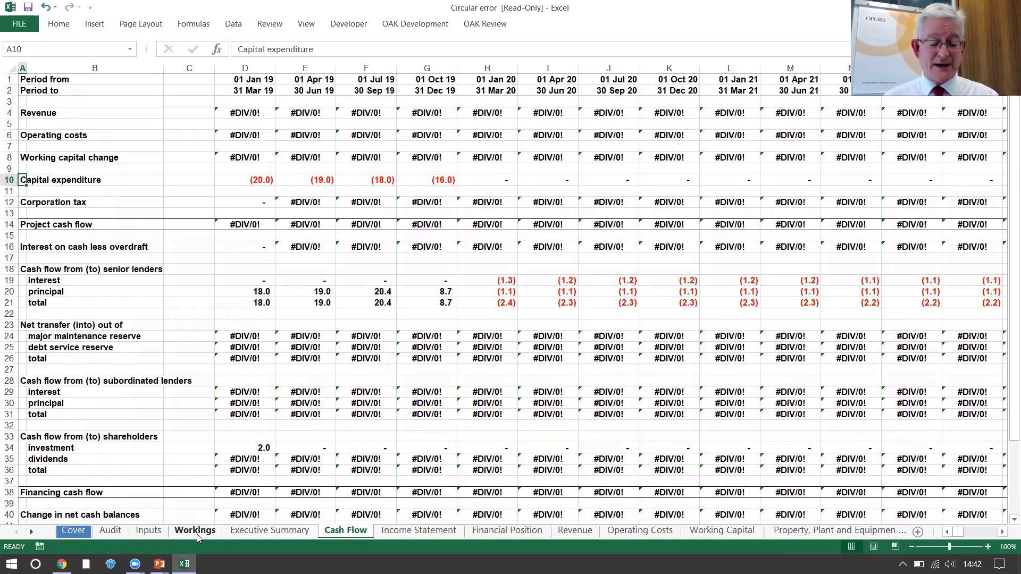
{"action": "key", "text": "Right"}
{"action": "key", "text": "Right"}
{"action": "key", "text": "Right"}
{"action": "key", "text": "Right"}
{"action": "key", "text": "Left"}
{"action": "key", "text": "Left"}
{"action": "key", "text": "Down"}
{"action": "key", "text": "Down"}
{"action": "key", "text": "Down"}
{"action": "key", "text": "Down"}
{"action": "key", "text": "Down"}
{"action": "key", "text": "Down"}
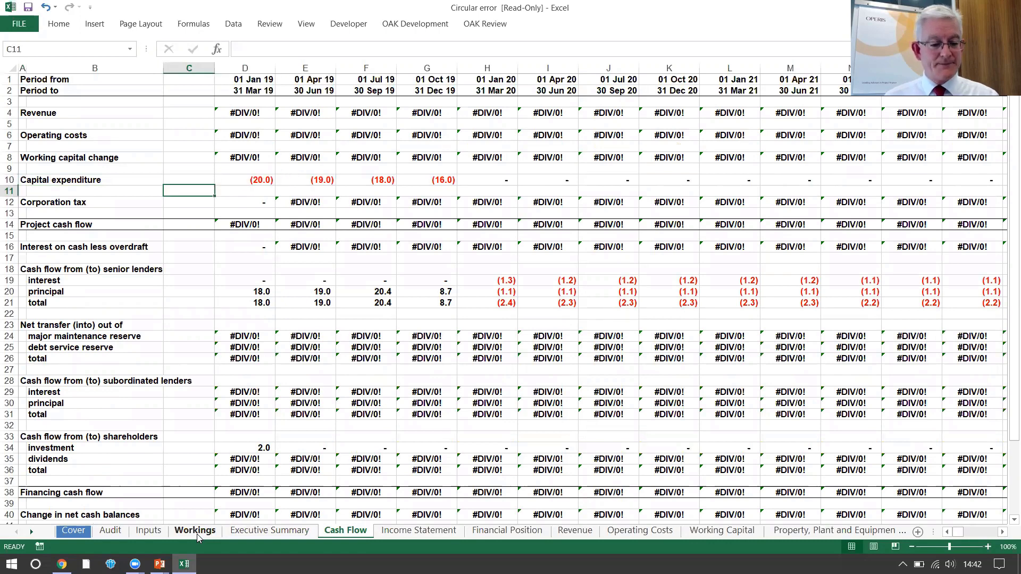
{"action": "key", "text": "Down"}
{"action": "key", "text": "Down"}
{"action": "key", "text": "Down"}
{"action": "key", "text": "Right"}
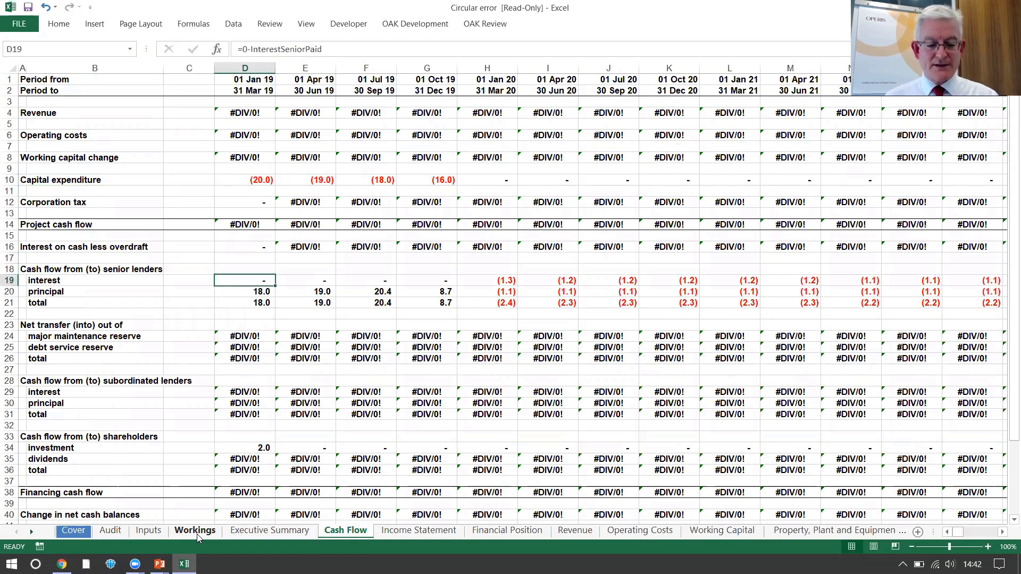
{"action": "key", "text": "Down"}
{"action": "key", "text": "Down"}
{"action": "key", "text": "Down"}
{"action": "key", "text": "Down"}
{"action": "key", "text": "Down"}
{"action": "key", "text": "Down"}
{"action": "key", "text": "Down"}
{"action": "key", "text": "Down"}
{"action": "key", "text": "Down"}
{"action": "key", "text": "Down"}
{"action": "key", "text": "Down"}
{"action": "key", "text": "Down"}
{"action": "key", "text": "Down"}
{"action": "key", "text": "Down"}
{"action": "key", "text": "Down"}
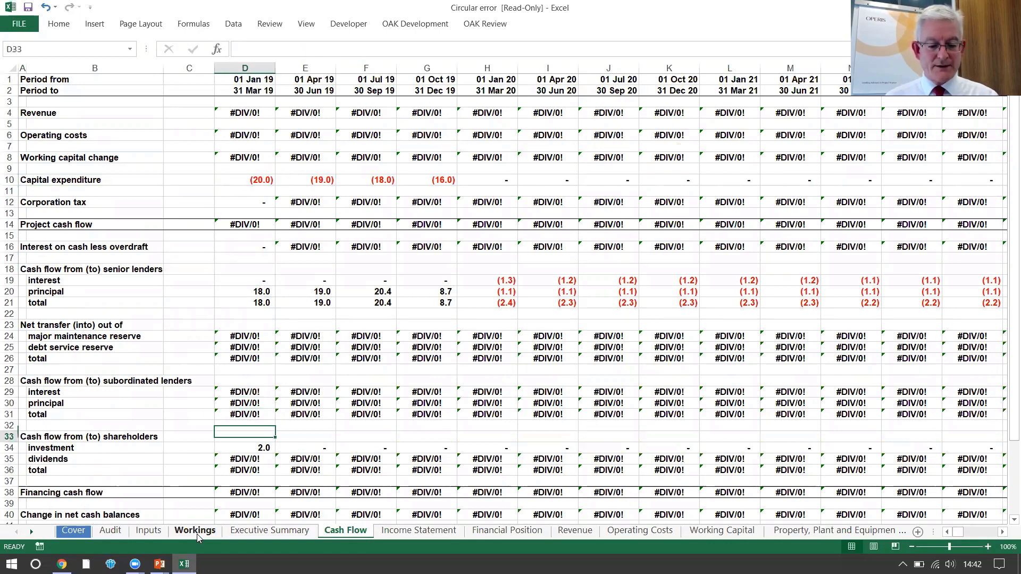
Step: Review the Income Statement depreciation and interest rows, then the Financial Position asset rows
{"action": "key", "text": "ctrl+Page_Down"}
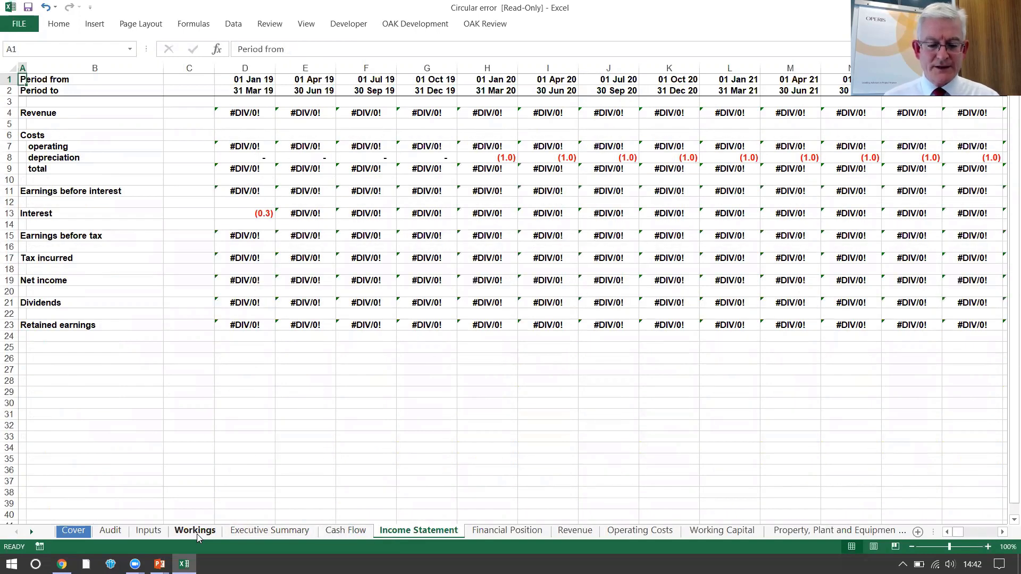
{"action": "key", "text": "Down"}
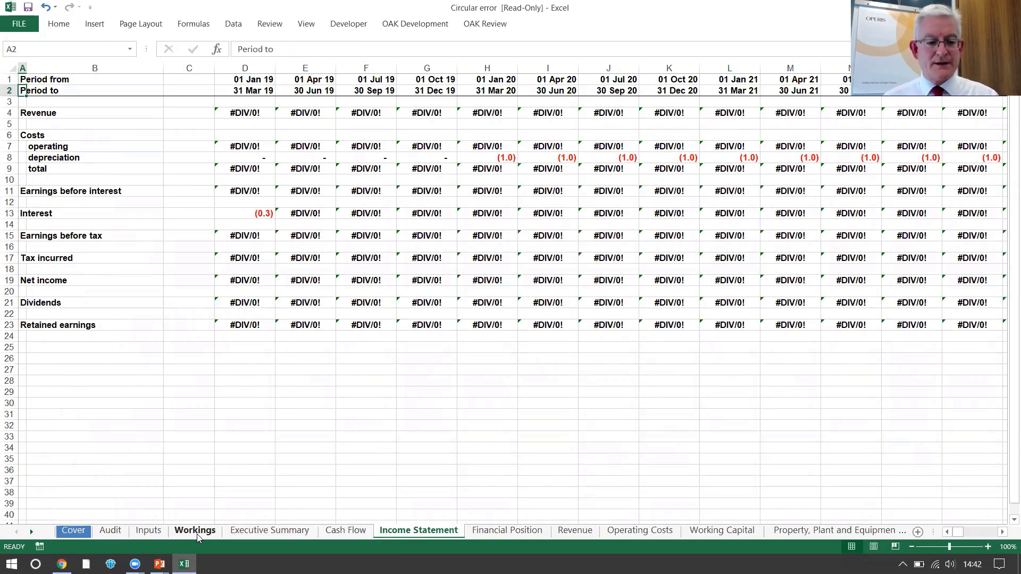
{"action": "key", "text": "Down"}
{"action": "key", "text": "Down"}
{"action": "key", "text": "Down"}
{"action": "key", "text": "Down"}
{"action": "key", "text": "Down"}
{"action": "key", "text": "Down"}
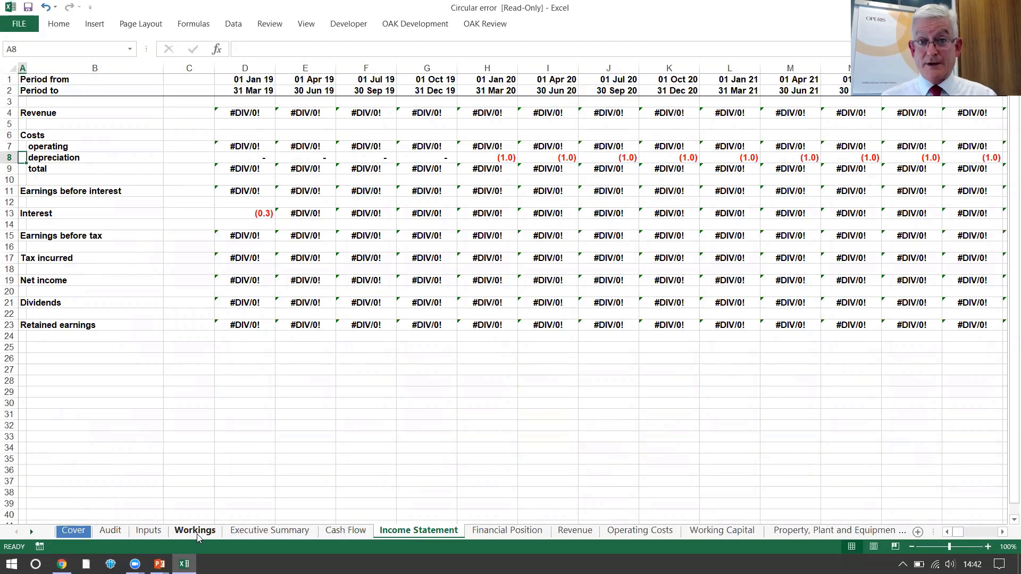
{"action": "key", "text": "Down"}
{"action": "key", "text": "Down"}
{"action": "key", "text": "Down"}
{"action": "key", "text": "Down"}
{"action": "key", "text": "Down"}
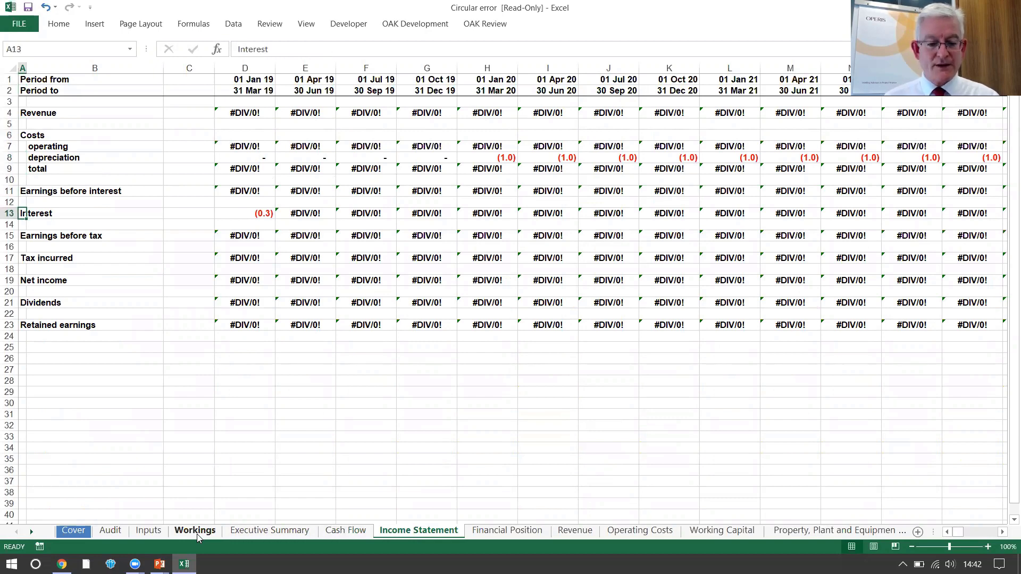
{"action": "key", "text": "ctrl+Page_Down"}
{"action": "key", "text": "Down"}
{"action": "key", "text": "Down"}
{"action": "key", "text": "Down"}
{"action": "key", "text": "Down"}
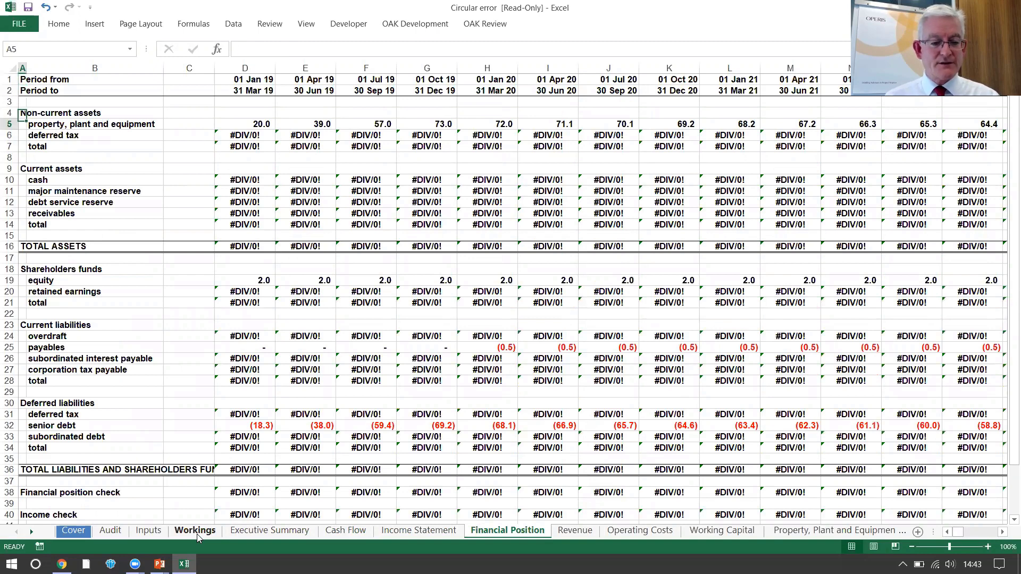
{"action": "key", "text": "Right"}
{"action": "key", "text": "Right"}
{"action": "key", "text": "Right"}
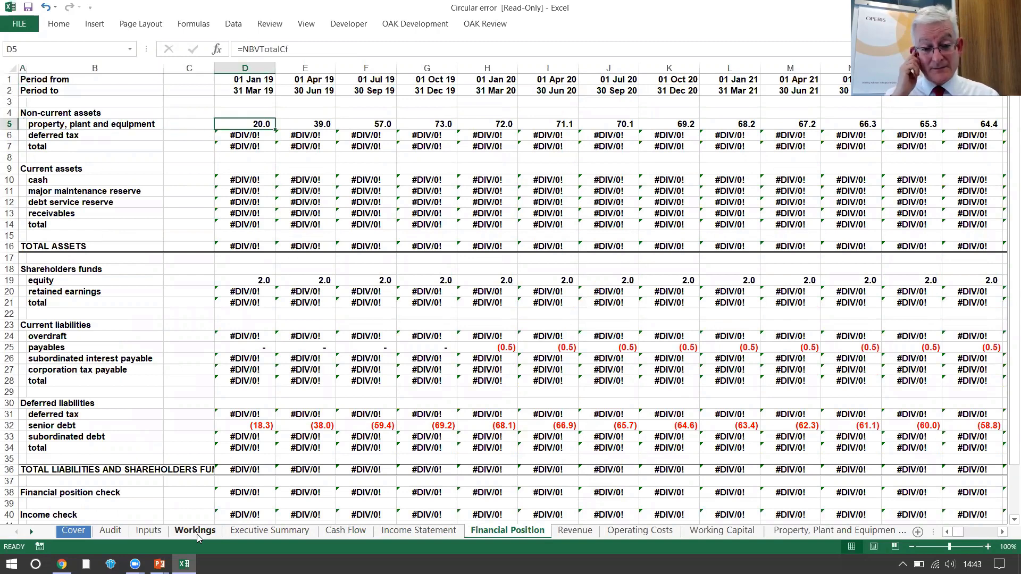
{"action": "key", "text": "Down"}
{"action": "key", "text": "Down"}
{"action": "key", "text": "Down"}
{"action": "key", "text": "Down"}
{"action": "key", "text": "Down"}
{"action": "key", "text": "Down"}
{"action": "key", "text": "Down"}
{"action": "key", "text": "Down"}
{"action": "key", "text": "Down"}
{"action": "key", "text": "Down"}
{"action": "key", "text": "Down"}
{"action": "key", "text": "Down"}
{"action": "key", "text": "Down"}
{"action": "key", "text": "Down"}
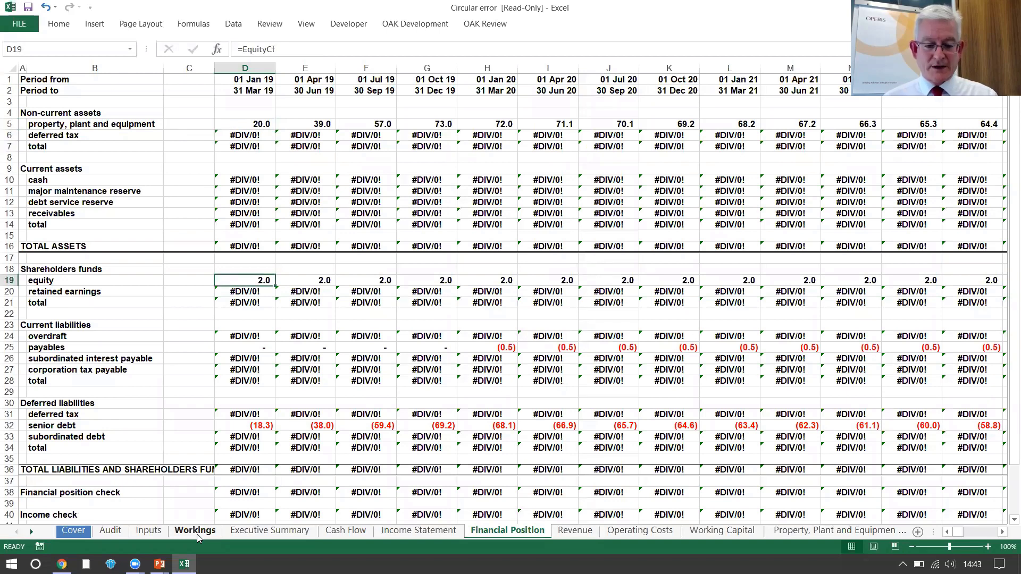
{"action": "key", "text": "Down"}
{"action": "key", "text": "Down"}
{"action": "key", "text": "Down"}
{"action": "key", "text": "Down"}
{"action": "key", "text": "Down"}
{"action": "key", "text": "Down"}
{"action": "key", "text": "Down"}
{"action": "key", "text": "Down"}
{"action": "key", "text": "Down"}
{"action": "key", "text": "Down"}
{"action": "key", "text": "Down"}
{"action": "key", "text": "Down"}
{"action": "key", "text": "Down"}
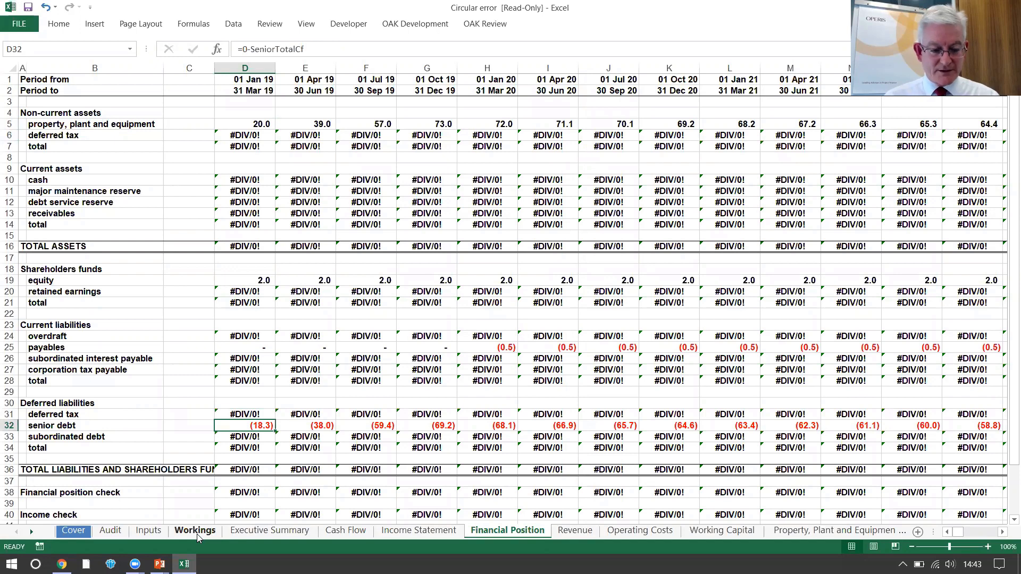
{"action": "key", "text": "Up"}
{"action": "key", "text": "Up"}
{"action": "key", "text": "Up"}
{"action": "key", "text": "Up"}
{"action": "key", "text": "Up"}
{"action": "key", "text": "Up"}
{"action": "key", "text": "Up"}
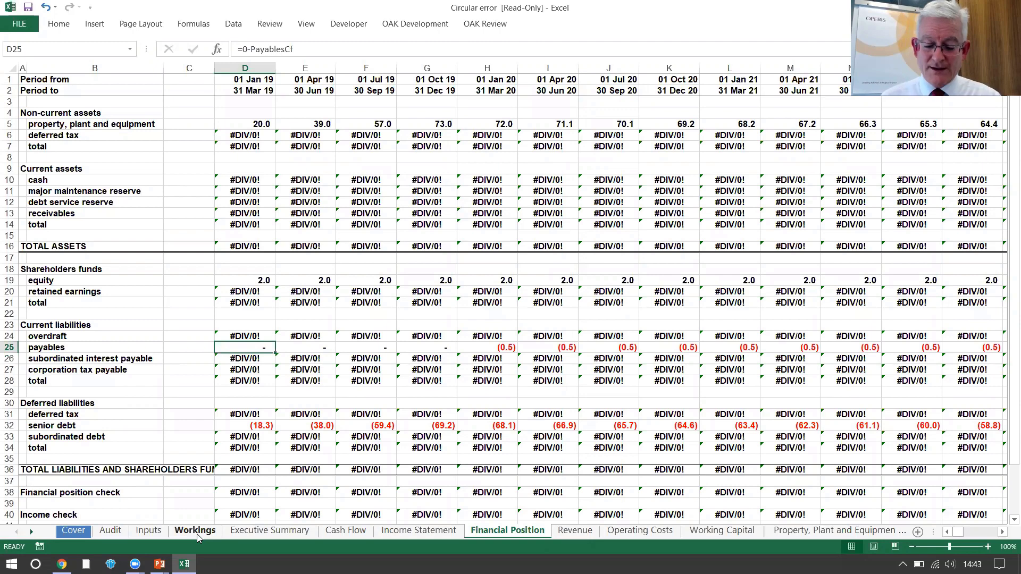
Step: Back on the Workings sheet, untick Enable iterative calculation in the formula options
{"action": "key", "text": "ctrl+Page_Up"}
{"action": "key", "text": "ctrl+Page_Up"}
{"action": "key", "text": "ctrl+Page_Up"}
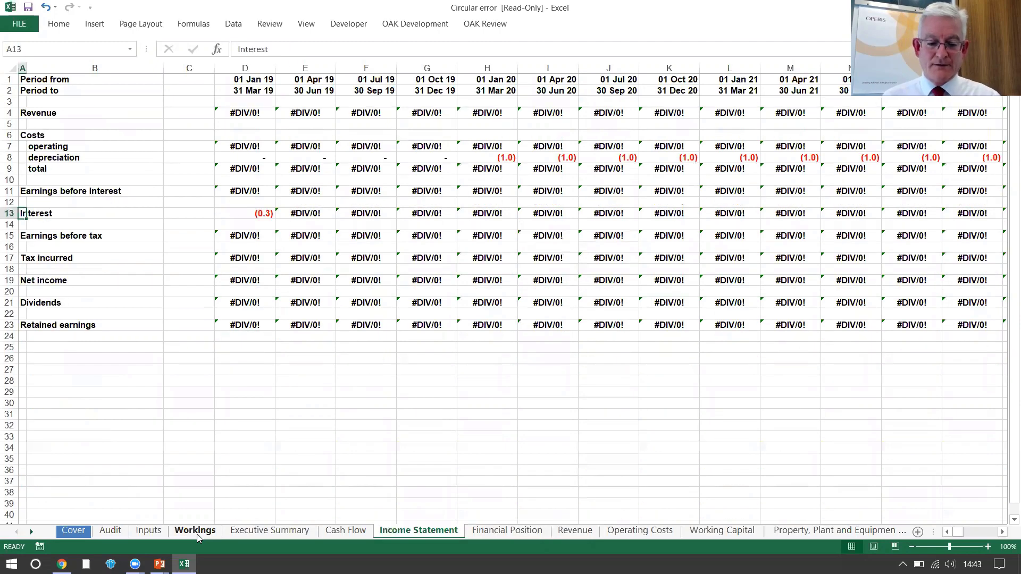
{"action": "left_click", "coordinate": [197, 538]}
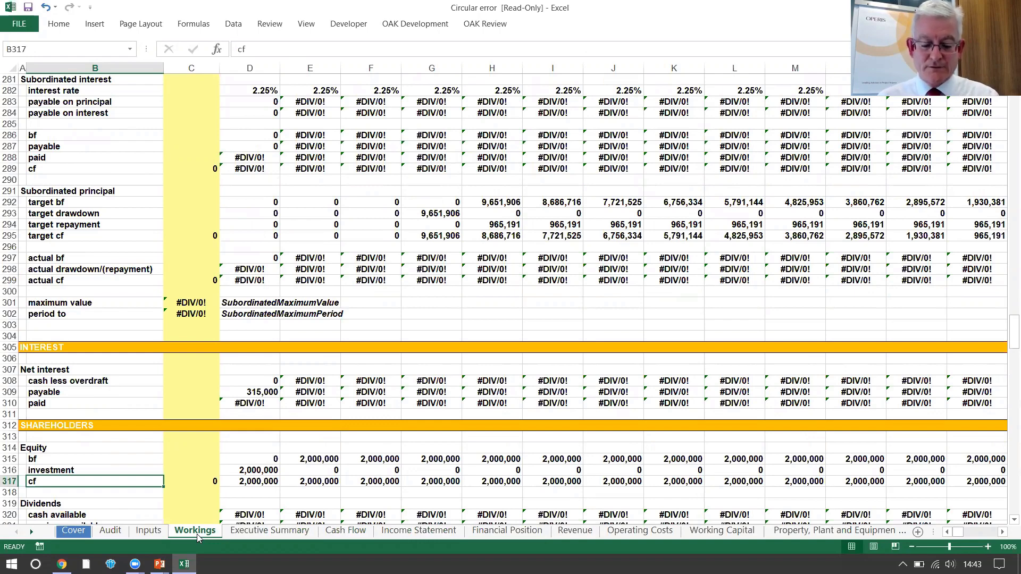
{"action": "key", "text": "alt"}
{"action": "key", "text": "t"}
{"action": "key", "text": "o"}
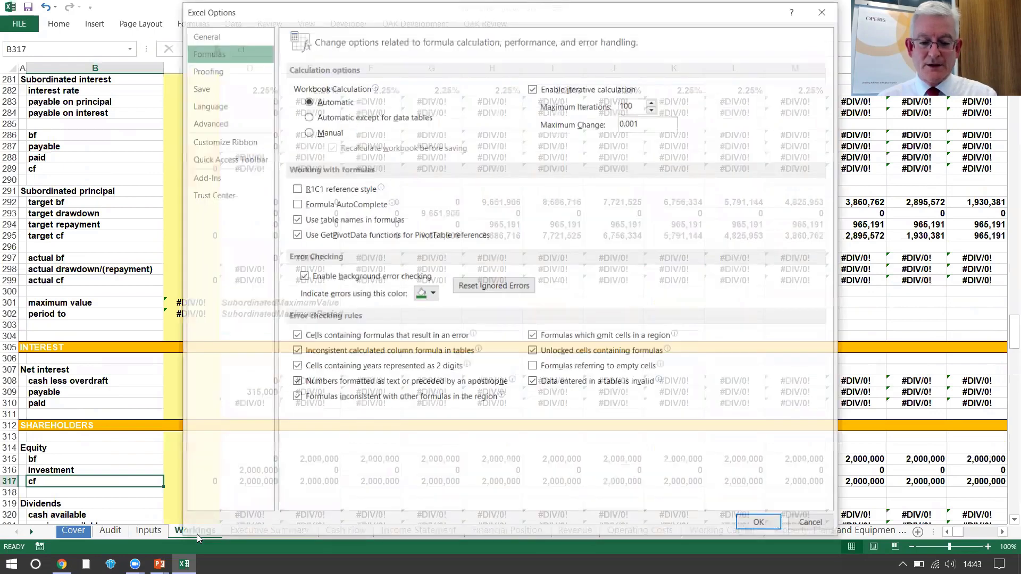
{"action": "key", "text": "Return"}
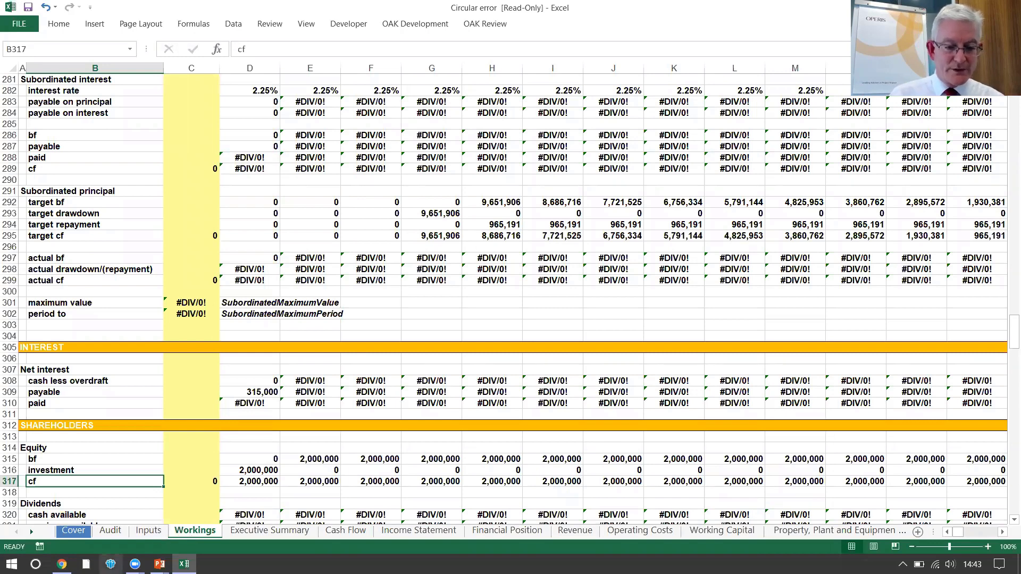
Step: Glance at the Inputs sheet and the Audit financial position check, then return to CPI cell D14
{"action": "key", "text": "Left"}
{"action": "key", "text": "ctrl+Page_Up"}
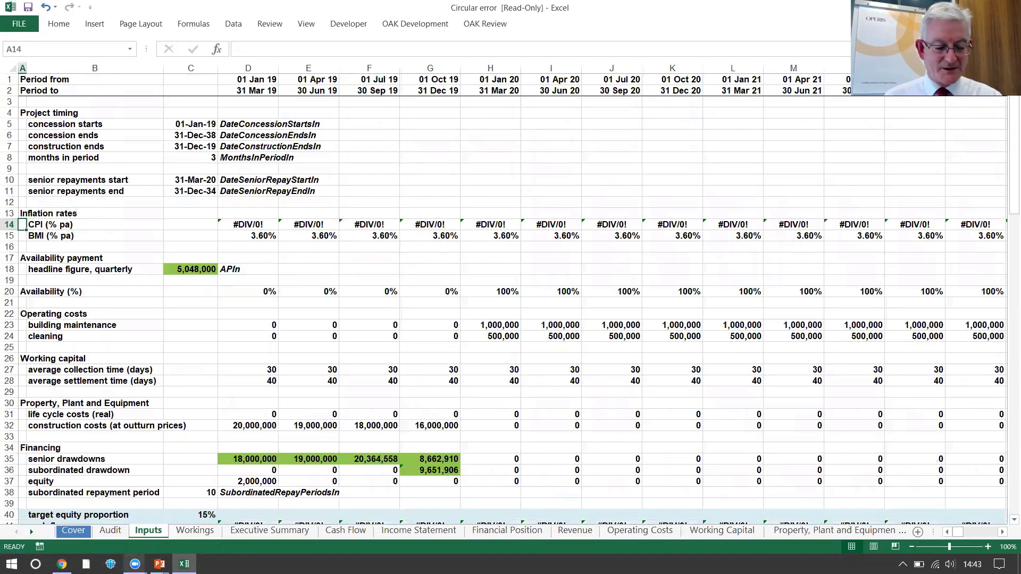
{"action": "key", "text": "Page_Down"}
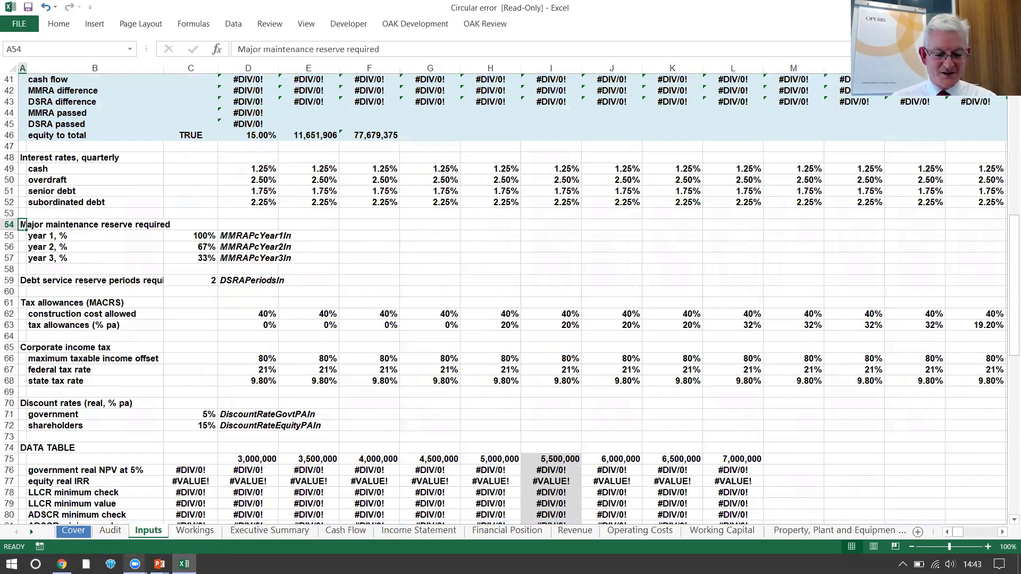
{"action": "key", "text": "ctrl+Page_Up"}
{"action": "key", "text": "Down"}
{"action": "key", "text": "Down"}
{"action": "key", "text": "Down"}
{"action": "key", "text": "Down"}
{"action": "key", "text": "Down"}
{"action": "key", "text": "Down"}
{"action": "key", "text": "Down"}
{"action": "key", "text": "Down"}
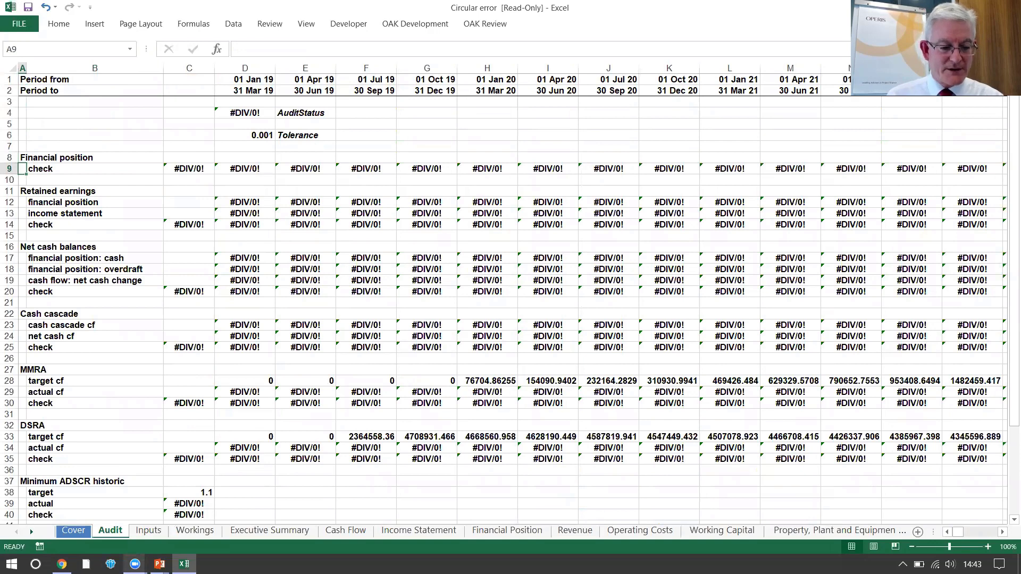
{"action": "key", "text": "ctrl+Page_Down"}
{"action": "key", "text": "Page_Up"}
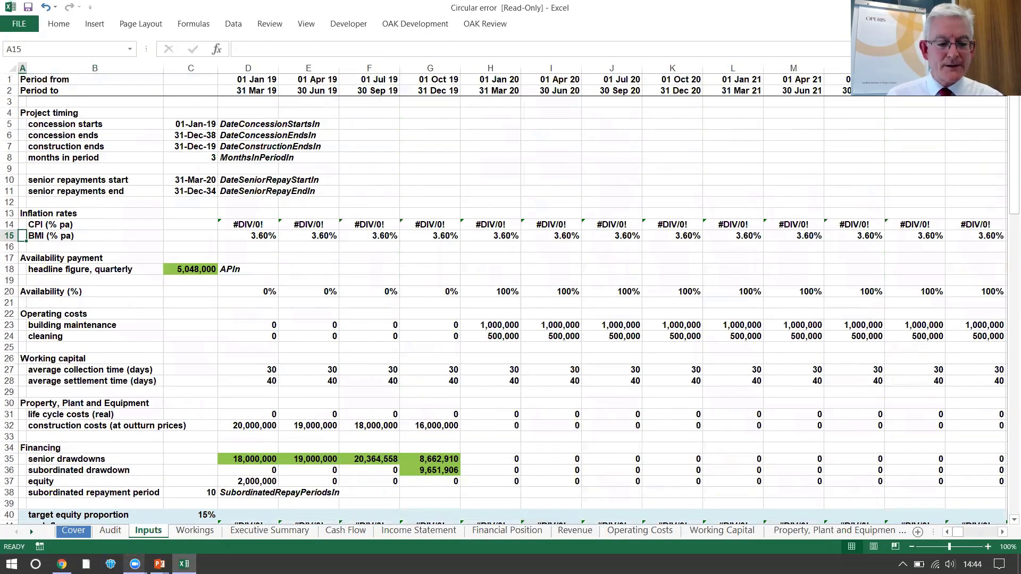
{"action": "key", "text": "Right"}
{"action": "key", "text": "Right"}
{"action": "key", "text": "Right"}
{"action": "key", "text": "Up"}
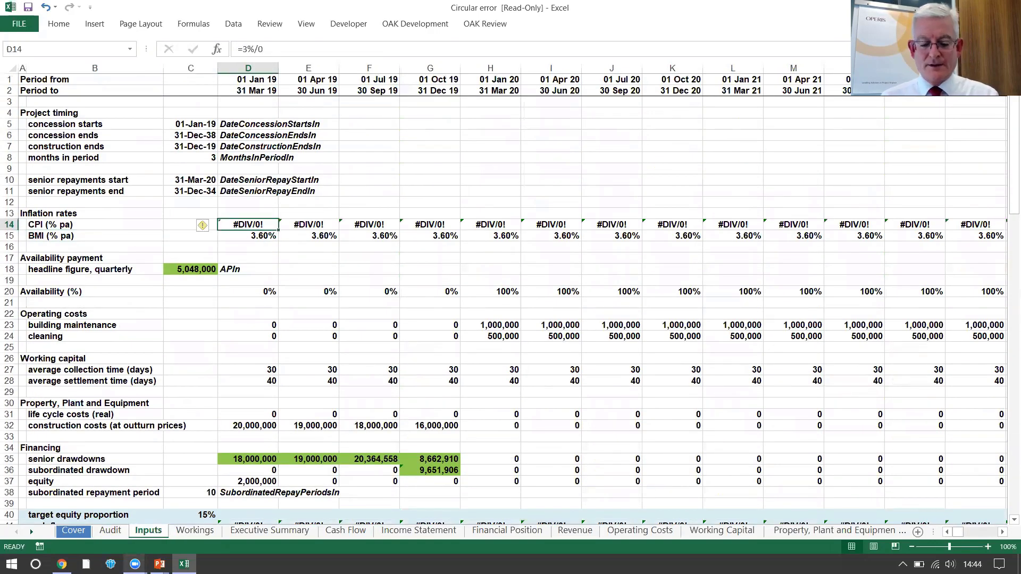
Step: Replace =3%/0 in D14 with 3%, copy it across all of row 14 and accept the circular reference warning
{"action": "type", "text": "3"}
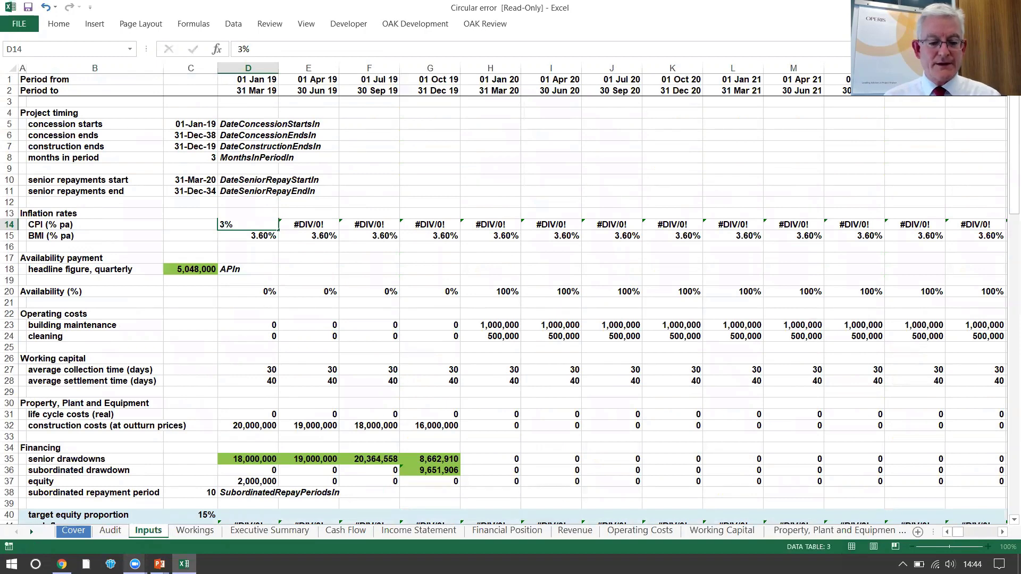
{"action": "key", "text": "Return"}
{"action": "key", "text": "Up"}
{"action": "key", "text": "shift+space"}
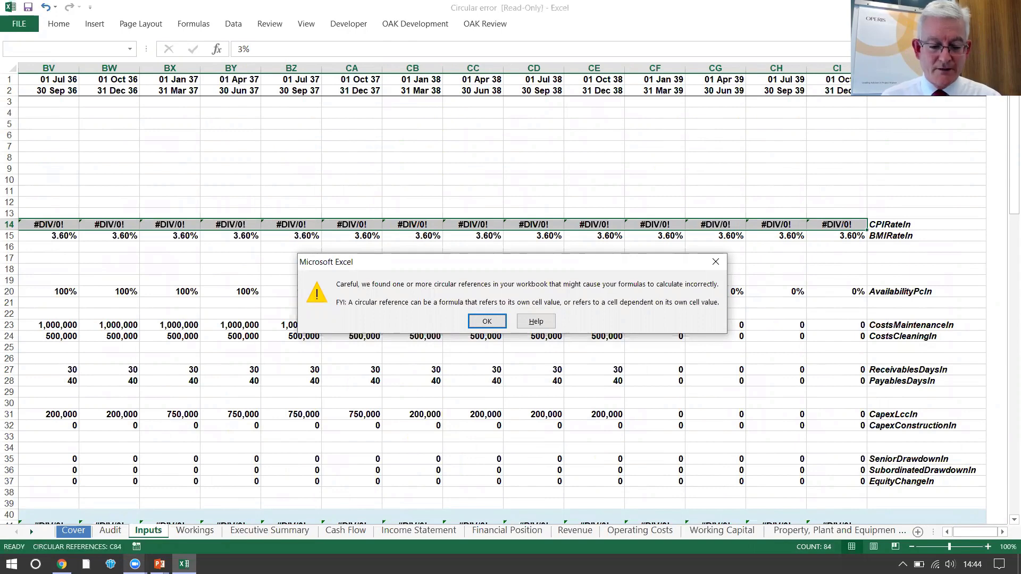
{"action": "key", "text": "Return"}
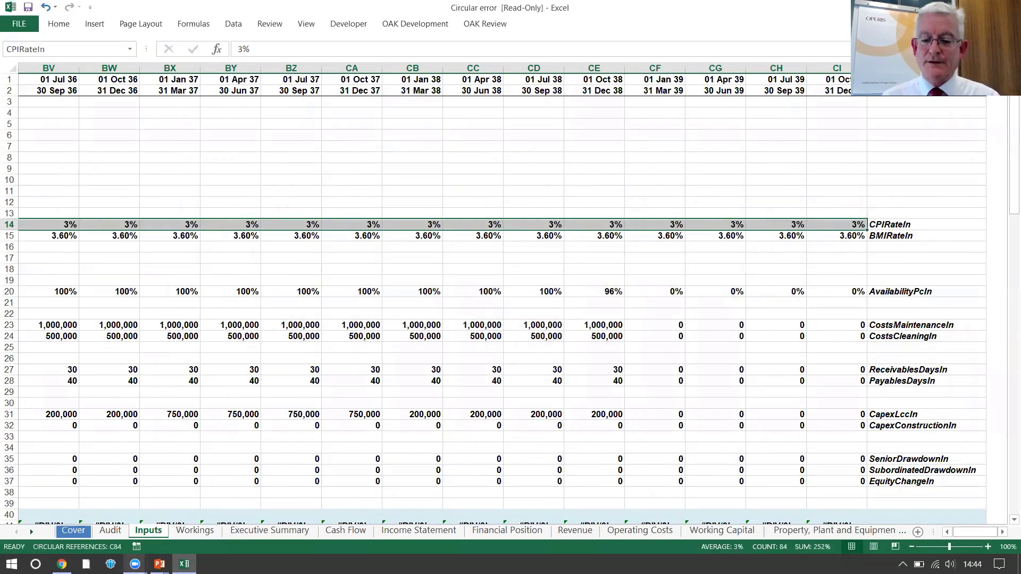
{"action": "key", "text": "Home"}
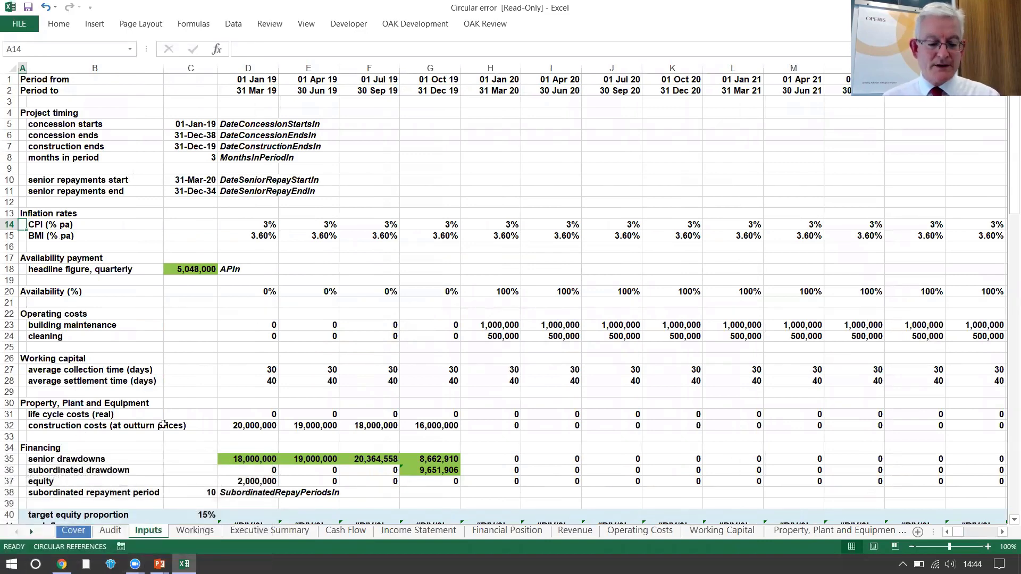
Step: Page through the Workings sheet from the inflation and revenue rows down to the cash balance rows
{"action": "key", "text": "ctrl+Page_Down"}
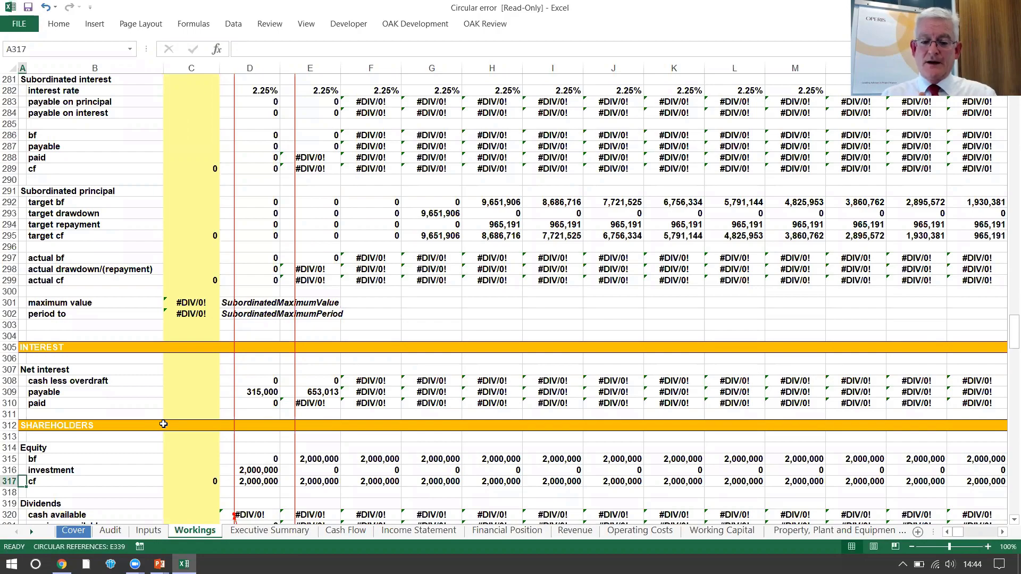
{"action": "key", "text": "Page_Up"}
{"action": "key", "text": "Page_Up"}
{"action": "key", "text": "Page_Up"}
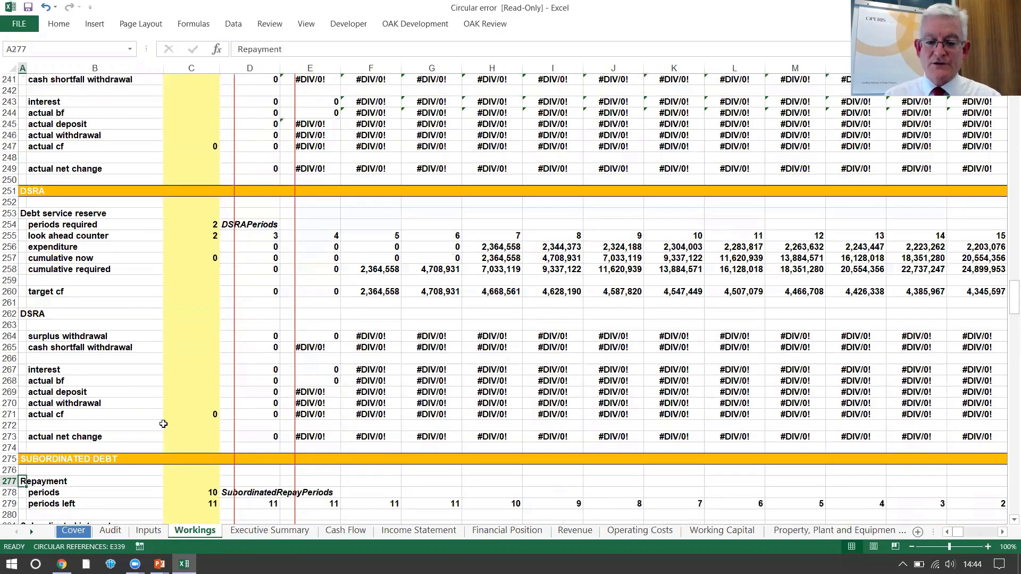
{"action": "key", "text": "Page_Up"}
{"action": "key", "text": "Page_Up"}
{"action": "key", "text": "Page_Up"}
{"action": "key", "text": "Page_Up"}
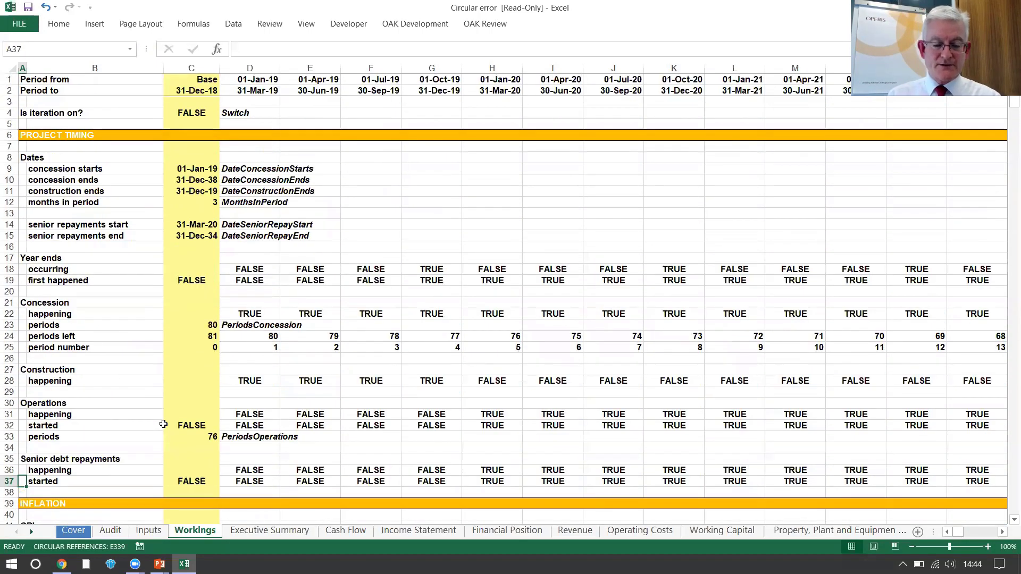
{"action": "key", "text": "Page_Down"}
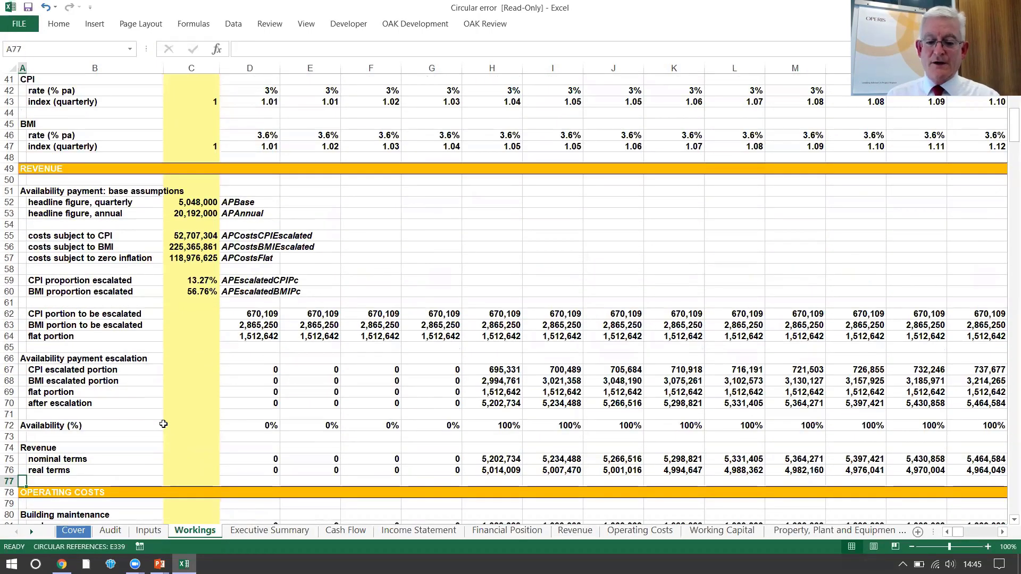
{"action": "key", "text": "Page_Down"}
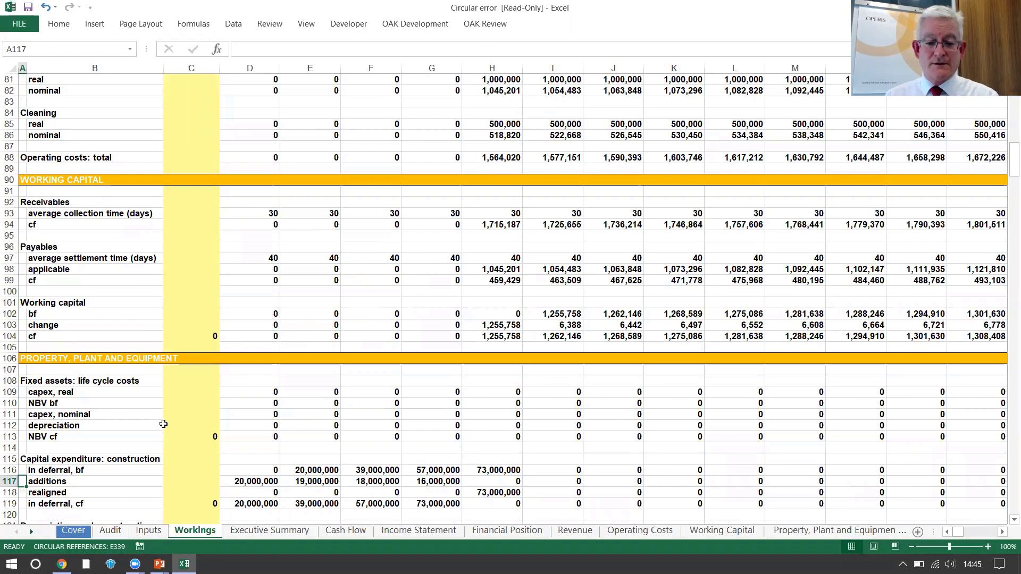
{"action": "key", "text": "Page_Down"}
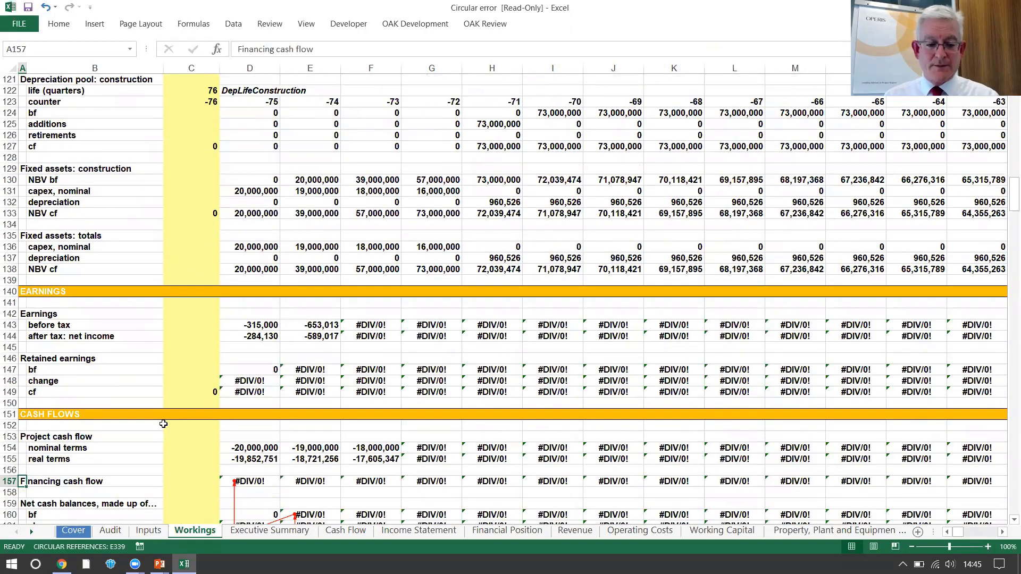
{"action": "key", "text": "ctrl+Down"}
{"action": "key", "text": "ctrl+Down"}
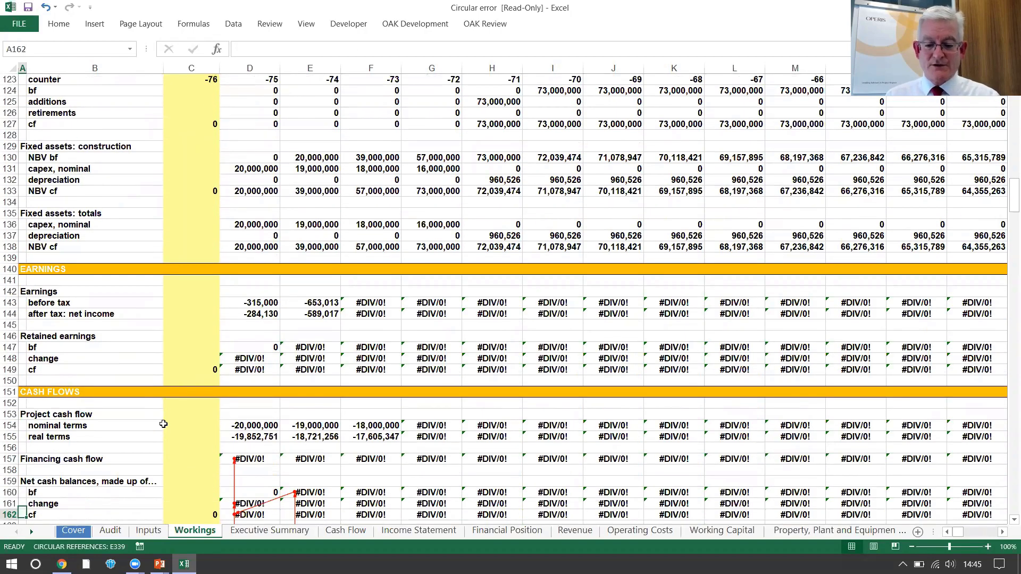
{"action": "key", "text": "Down"}
{"action": "key", "text": "Down"}
{"action": "key", "text": "Down"}
{"action": "key", "text": "Down"}
{"action": "key", "text": "Down"}
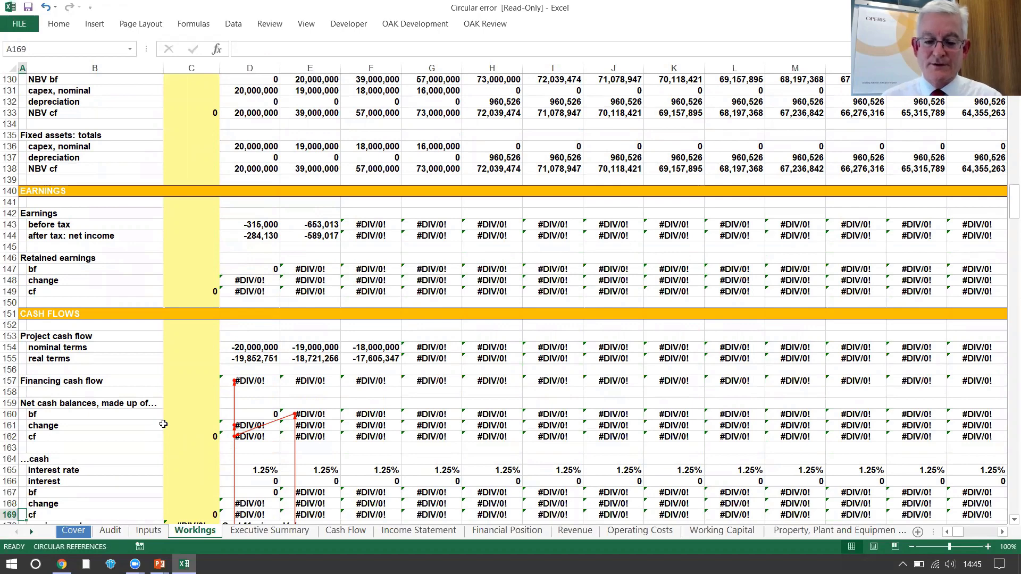
Step: Glance at the summary statement sheets, then return to the Workings overdraft and senior debt rows
{"action": "key", "text": "ctrl+Page_Down"}
{"action": "key", "text": "ctrl+Page_Down"}
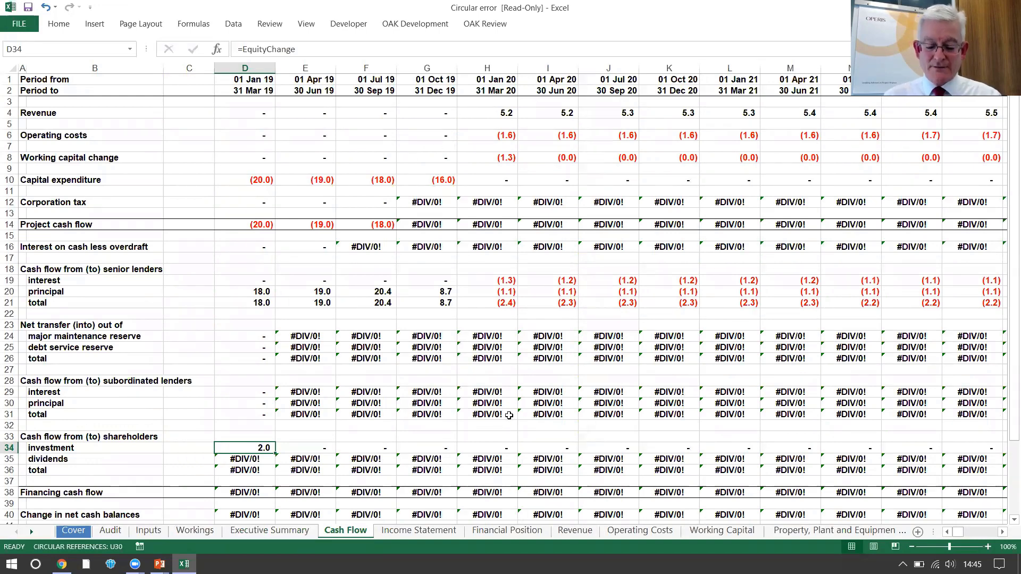
{"action": "key", "text": "ctrl+Page_Up"}
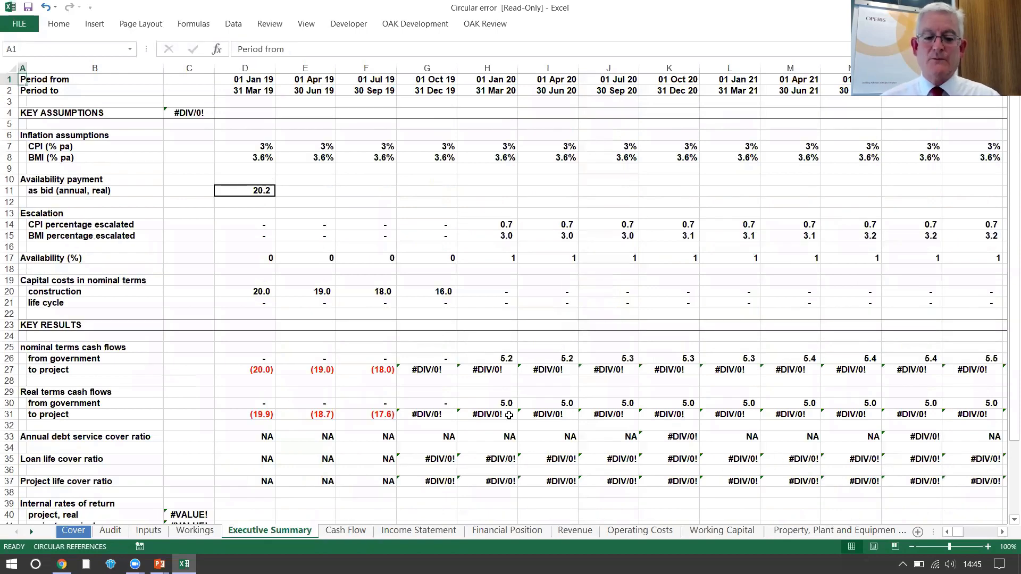
{"action": "key", "text": "ctrl+Page_Up"}
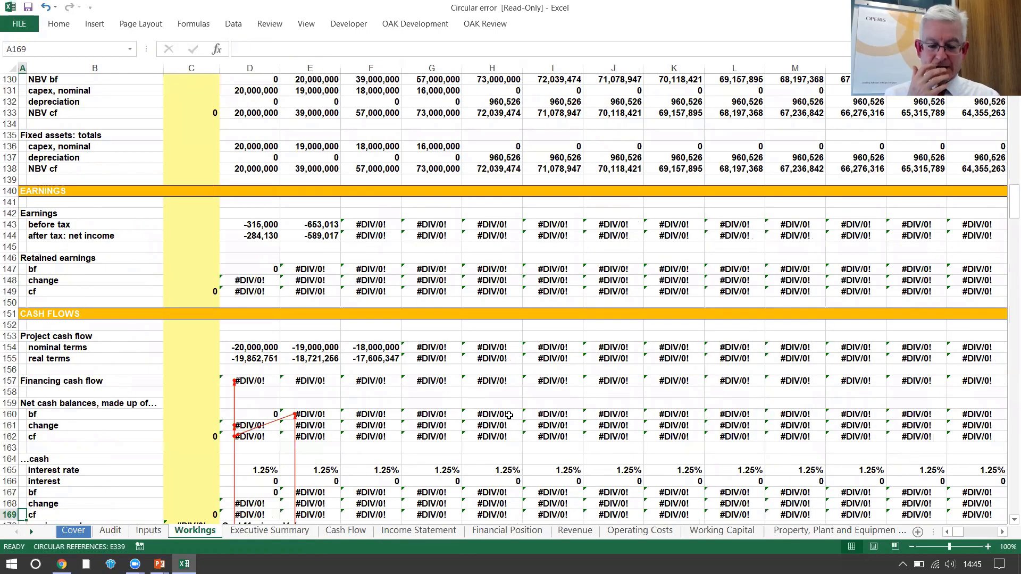
{"action": "key", "text": "Down"}
{"action": "key", "text": "Down"}
{"action": "key", "text": "Down"}
{"action": "key", "text": "Down"}
{"action": "key", "text": "Down"}
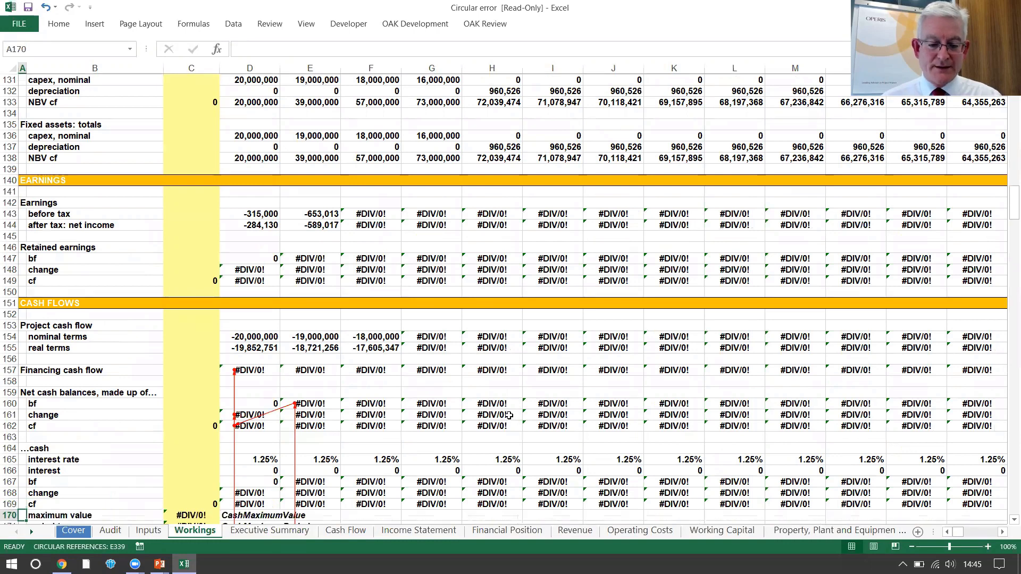
{"action": "key", "text": "Down"}
{"action": "key", "text": "Down"}
{"action": "key", "text": "Down"}
{"action": "key", "text": "Down"}
{"action": "key", "text": "Down"}
{"action": "key", "text": "Down"}
{"action": "key", "text": "Down"}
{"action": "key", "text": "Down"}
{"action": "key", "text": "Down"}
{"action": "key", "text": "Down"}
{"action": "key", "text": "Down"}
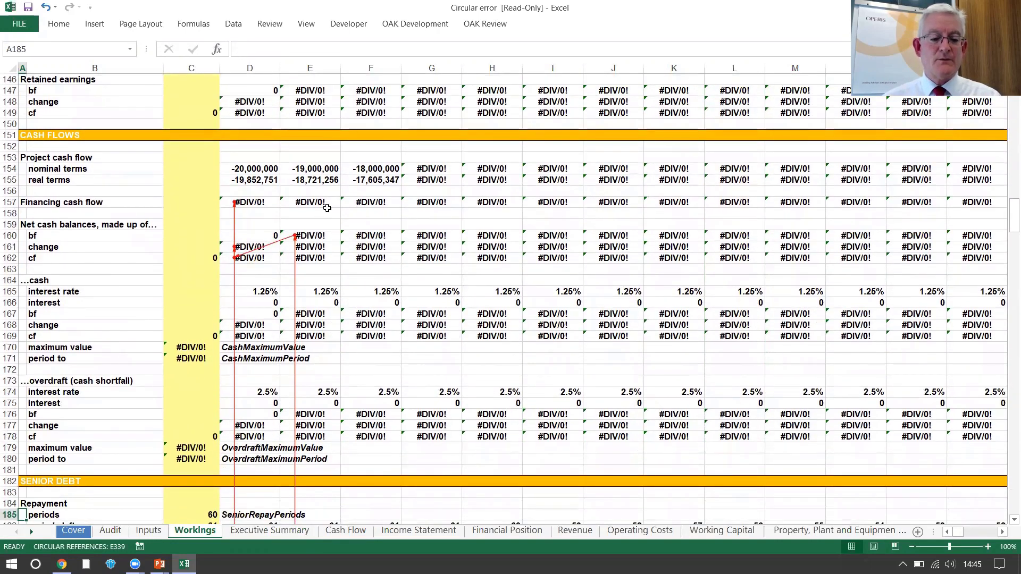
Step: Re-enter the Financing cash flow formula in D157 unchanged to force it to recalculate
{"action": "left_click", "coordinate": [252, 203]}
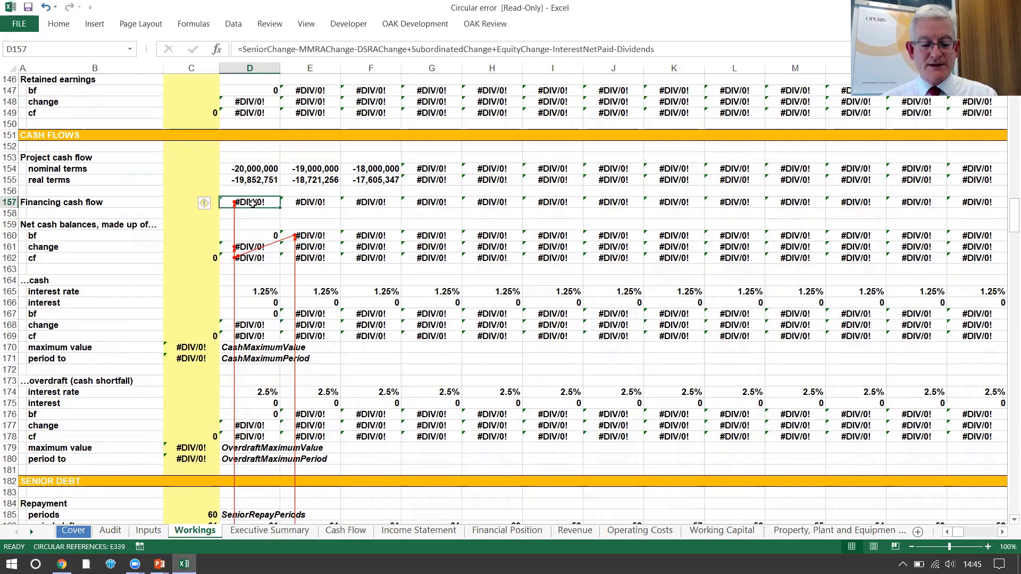
{"action": "key", "text": "F2"}
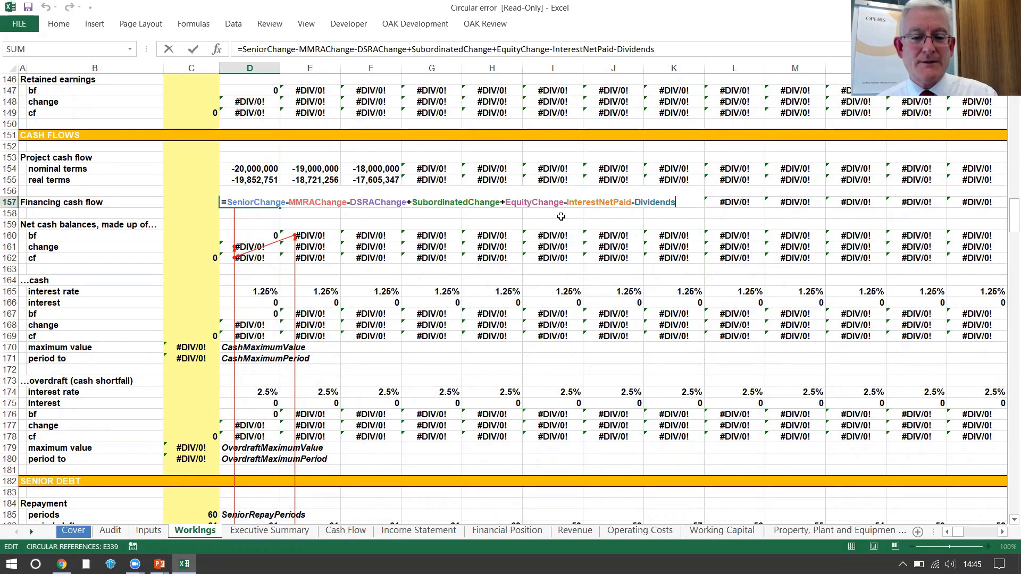
{"action": "key", "text": "Return"}
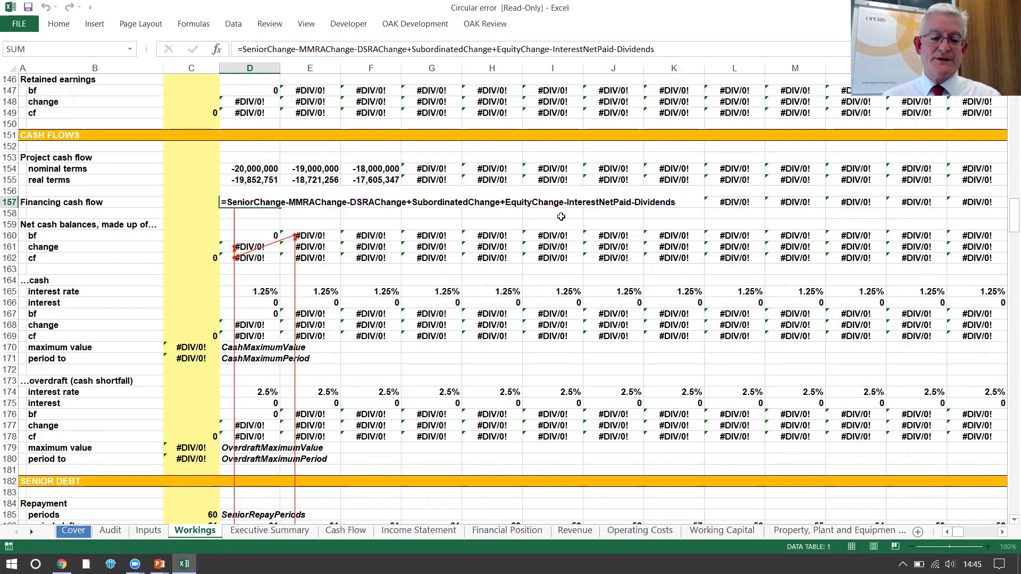
{"action": "key", "text": "Up"}
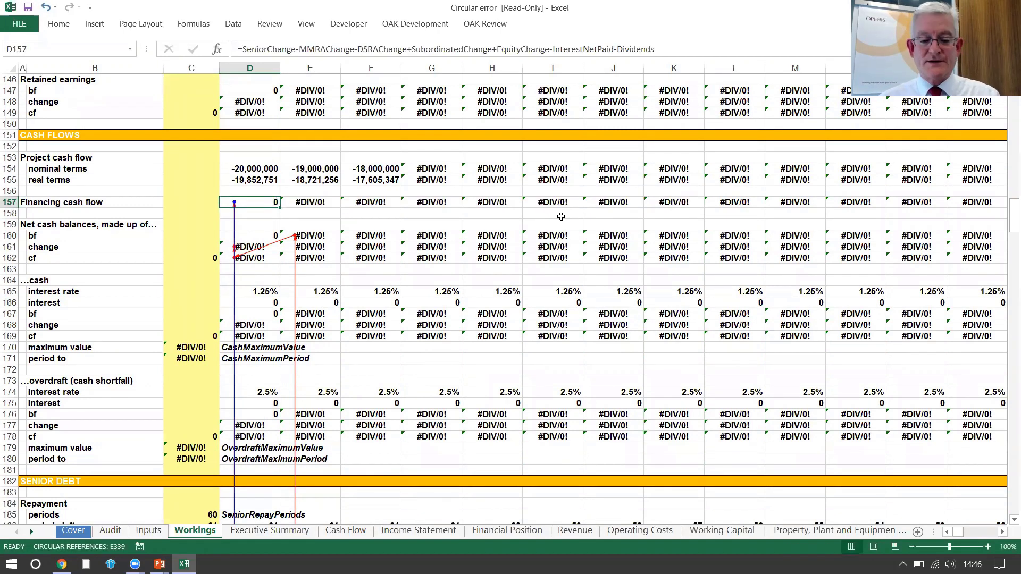
Step: Re-enter the net cash change formula in D161 so it recalculates to 0
{"action": "key", "text": "Down"}
{"action": "key", "text": "Down"}
{"action": "key", "text": "Down"}
{"action": "key", "text": "Down"}
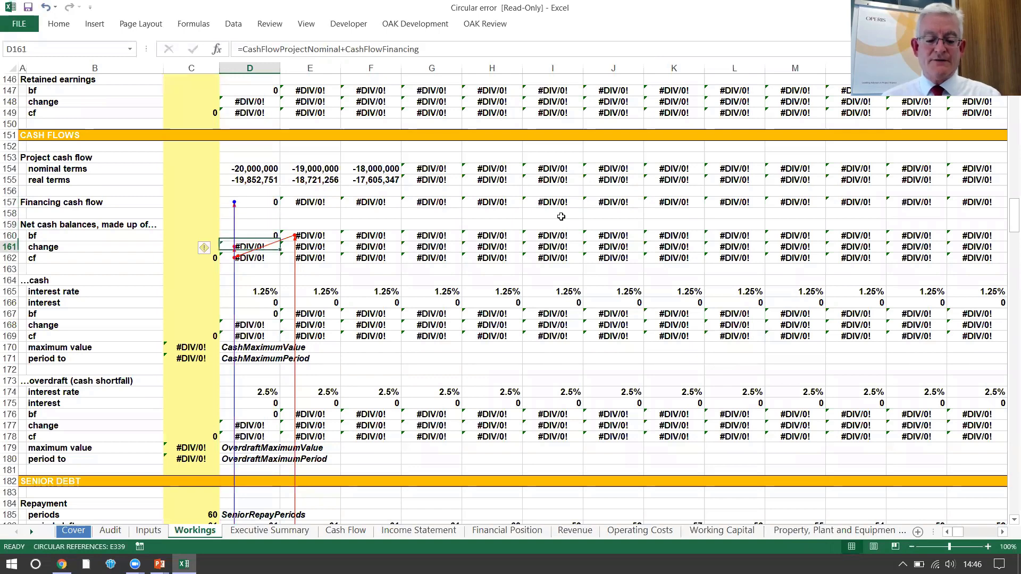
{"action": "key", "text": "F2"}
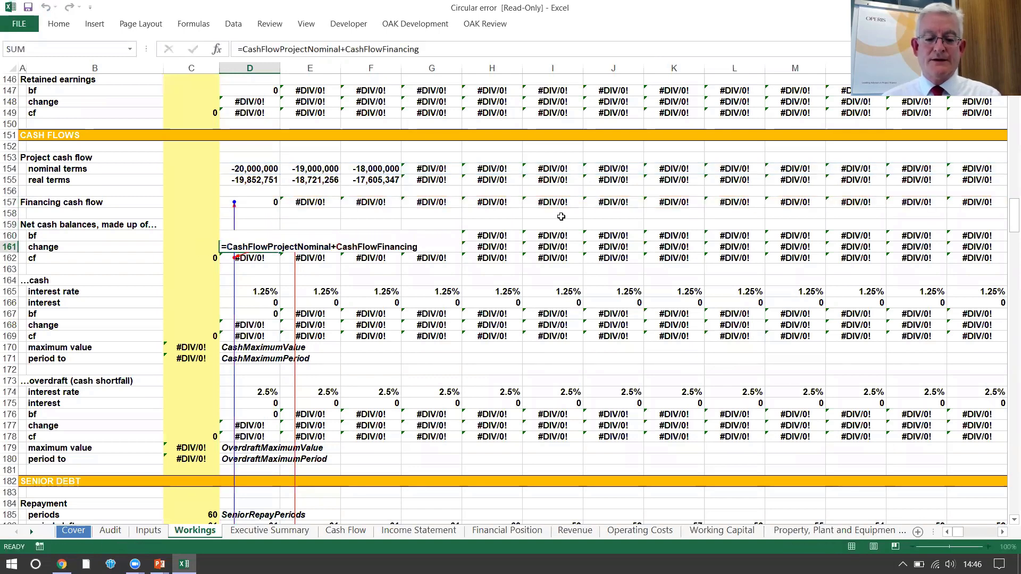
{"action": "key", "text": "Return"}
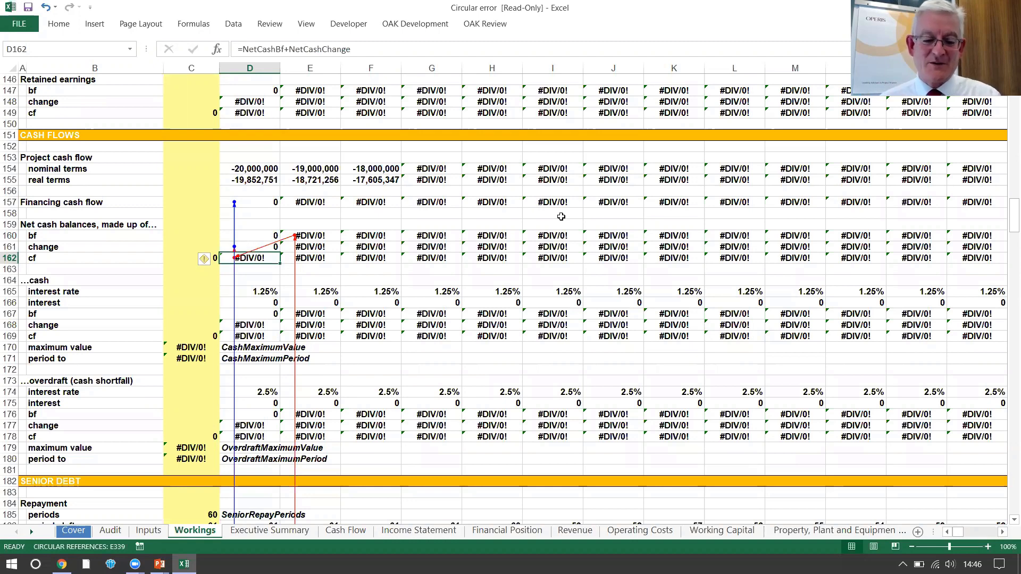
Step: Re-enter the cash interest rate formula in D165 and the cash change formula in D168
{"action": "key", "text": "Down"}
{"action": "key", "text": "Down"}
{"action": "key", "text": "Down"}
{"action": "key", "text": "F2"}
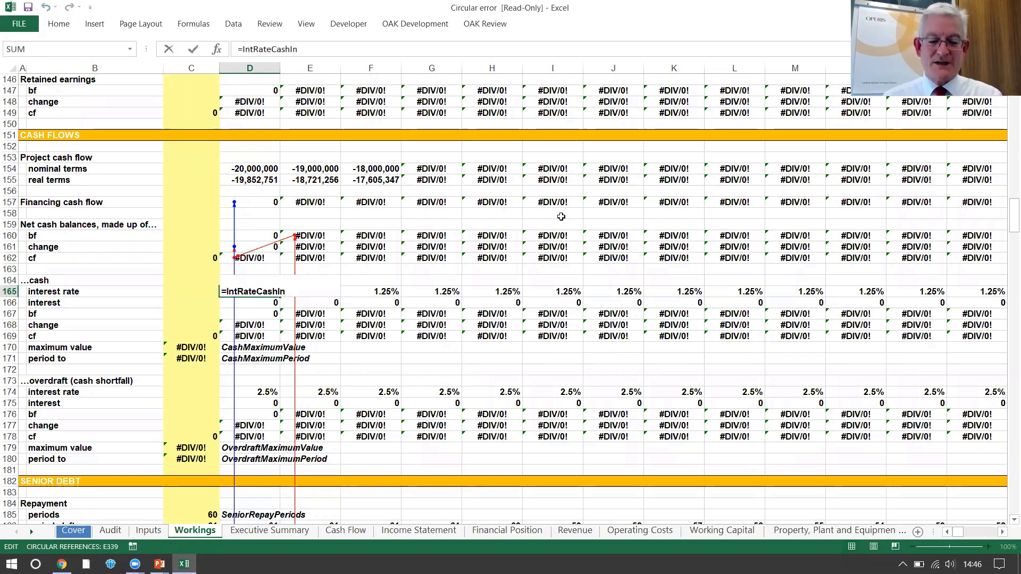
{"action": "key", "text": "Return"}
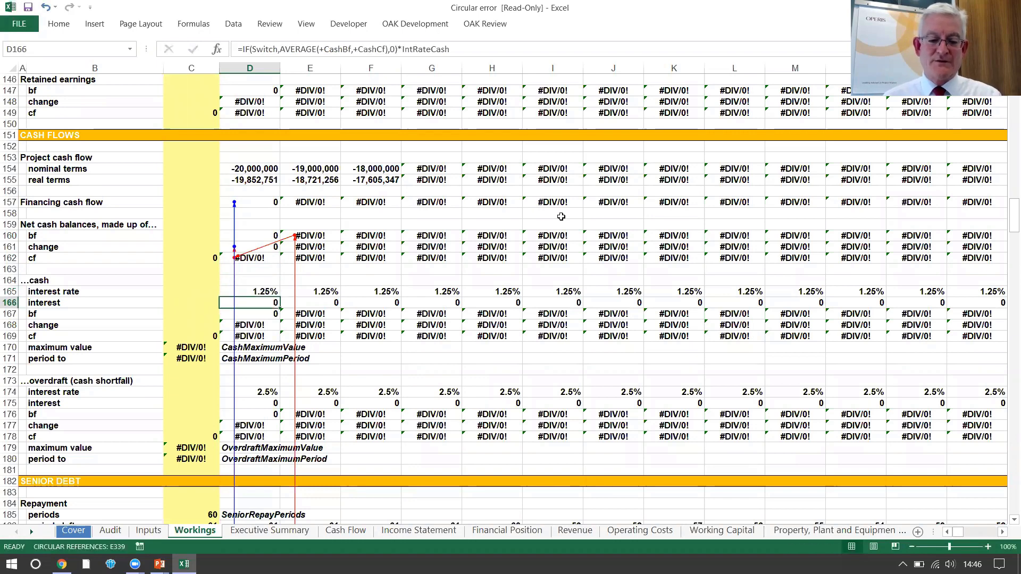
{"action": "key", "text": "Down"}
{"action": "key", "text": "Down"}
{"action": "key", "text": "F2"}
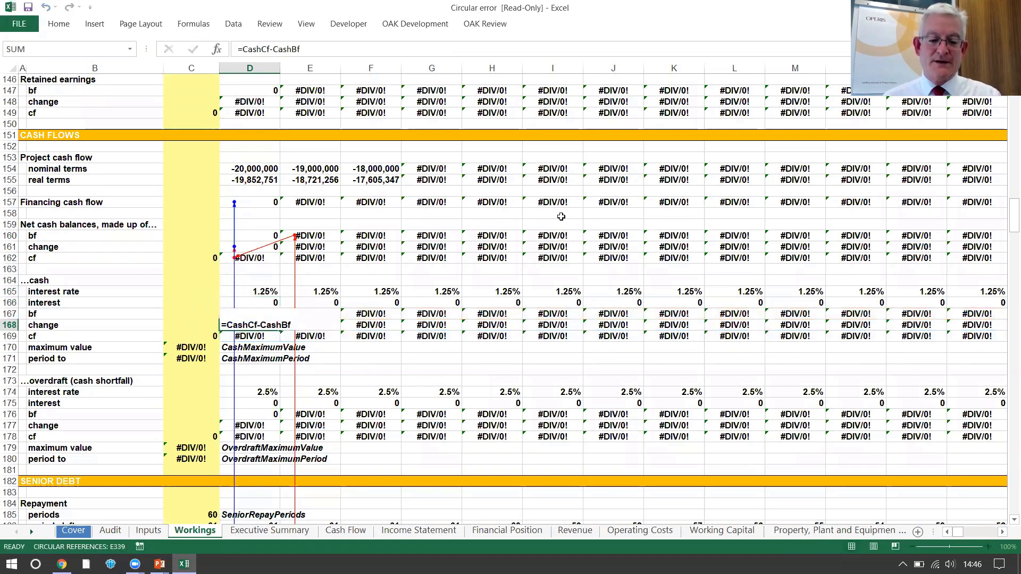
{"action": "key", "text": "Return"}
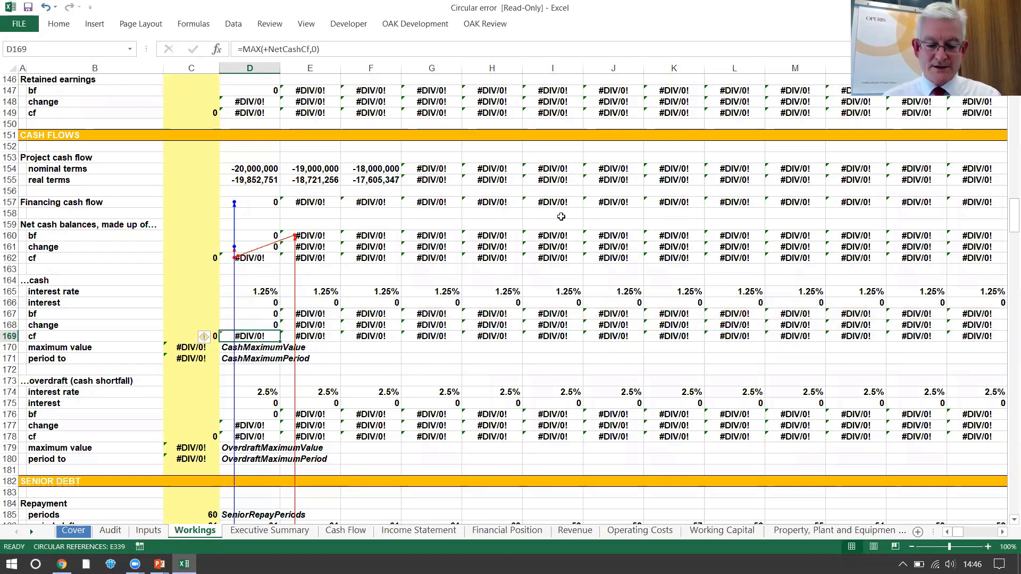
Step: Move down column D through the senior, MMRA, DSRA and subordinated debt rows, then back up
{"action": "key", "text": "Down"}
{"action": "key", "text": "Down"}
{"action": "key", "text": "Down"}
{"action": "key", "text": "Down"}
{"action": "key", "text": "Down"}
{"action": "key", "text": "Down"}
{"action": "key", "text": "Down"}
{"action": "key", "text": "Down"}
{"action": "key", "text": "Down"}
{"action": "key", "text": "Down"}
{"action": "key", "text": "Down"}
{"action": "key", "text": "Down"}
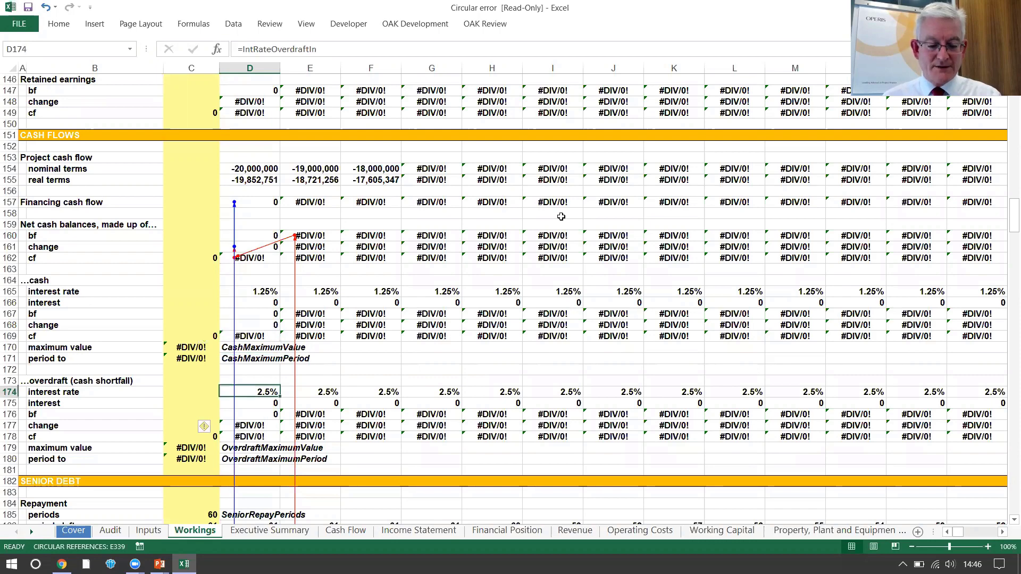
{"action": "key", "text": "Down"}
{"action": "key", "text": "Down"}
{"action": "key", "text": "Down"}
{"action": "key", "text": "Down"}
{"action": "key", "text": "Down"}
{"action": "key", "text": "Down"}
{"action": "key", "text": "Down"}
{"action": "key", "text": "Down"}
{"action": "key", "text": "Down"}
{"action": "key", "text": "Down"}
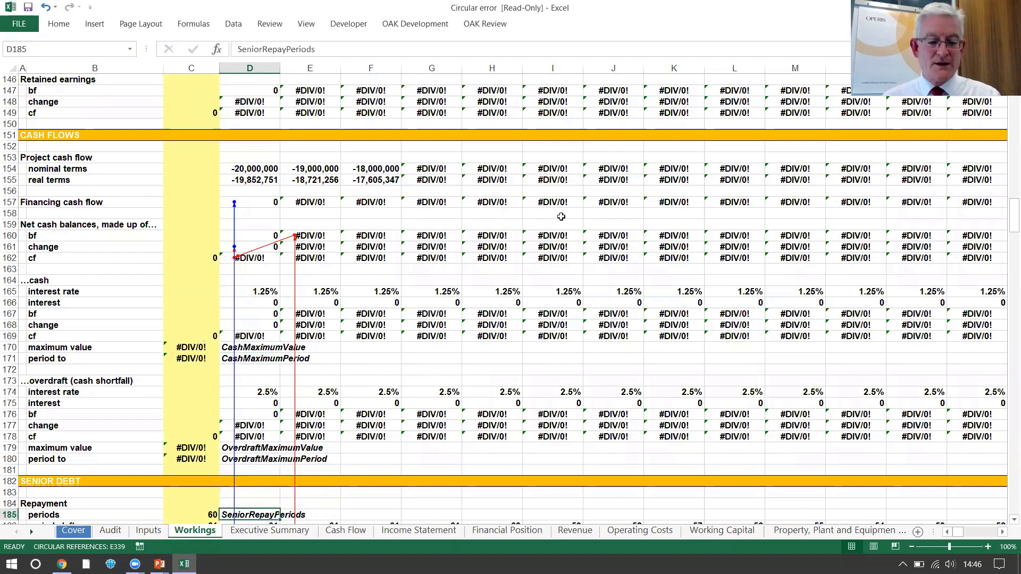
{"action": "key", "text": "Down"}
{"action": "key", "text": "Down"}
{"action": "key", "text": "Down"}
{"action": "key", "text": "Down"}
{"action": "key", "text": "Down"}
{"action": "key", "text": "Down"}
{"action": "key", "text": "Down"}
{"action": "key", "text": "Down"}
{"action": "key", "text": "Down"}
{"action": "key", "text": "Down"}
{"action": "key", "text": "Down"}
{"action": "key", "text": "Down"}
{"action": "key", "text": "Down"}
{"action": "key", "text": "Down"}
{"action": "key", "text": "Down"}
{"action": "key", "text": "Down"}
{"action": "key", "text": "Down"}
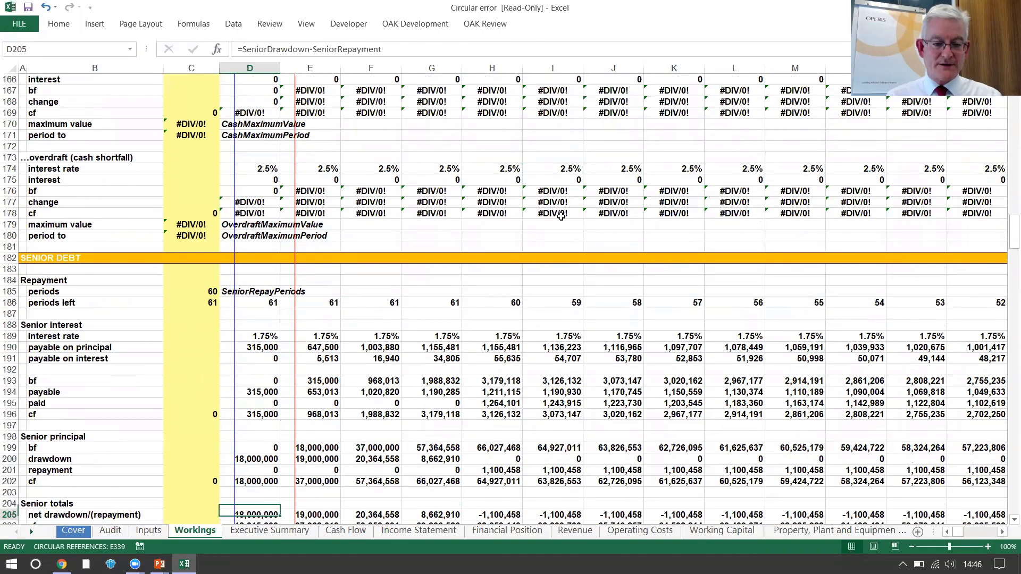
{"action": "key", "text": "Down"}
{"action": "key", "text": "Down"}
{"action": "key", "text": "Down"}
{"action": "key", "text": "Down"}
{"action": "key", "text": "Down"}
{"action": "key", "text": "Down"}
{"action": "key", "text": "Down"}
{"action": "key", "text": "Down"}
{"action": "key", "text": "Down"}
{"action": "key", "text": "Down"}
{"action": "key", "text": "Down"}
{"action": "key", "text": "Down"}
{"action": "key", "text": "Down"}
{"action": "key", "text": "Down"}
{"action": "key", "text": "Down"}
{"action": "key", "text": "Down"}
{"action": "key", "text": "Down"}
{"action": "key", "text": "Down"}
{"action": "key", "text": "Down"}
{"action": "key", "text": "Down"}
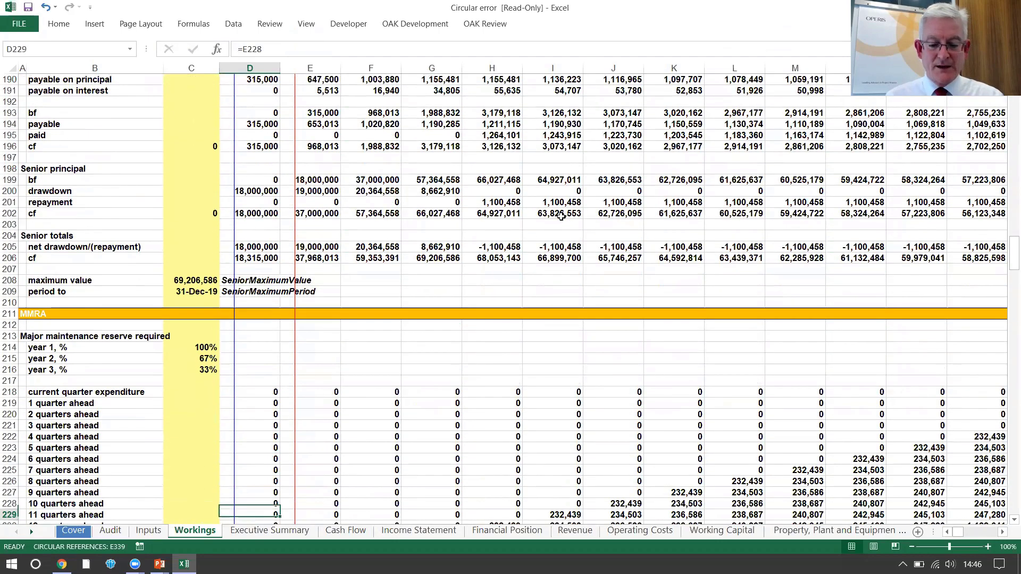
{"action": "key", "text": "Down"}
{"action": "key", "text": "Down"}
{"action": "key", "text": "Down"}
{"action": "key", "text": "Down"}
{"action": "key", "text": "Down"}
{"action": "key", "text": "Down"}
{"action": "key", "text": "Down"}
{"action": "key", "text": "Down"}
{"action": "key", "text": "Down"}
{"action": "key", "text": "Down"}
{"action": "key", "text": "Down"}
{"action": "key", "text": "Down"}
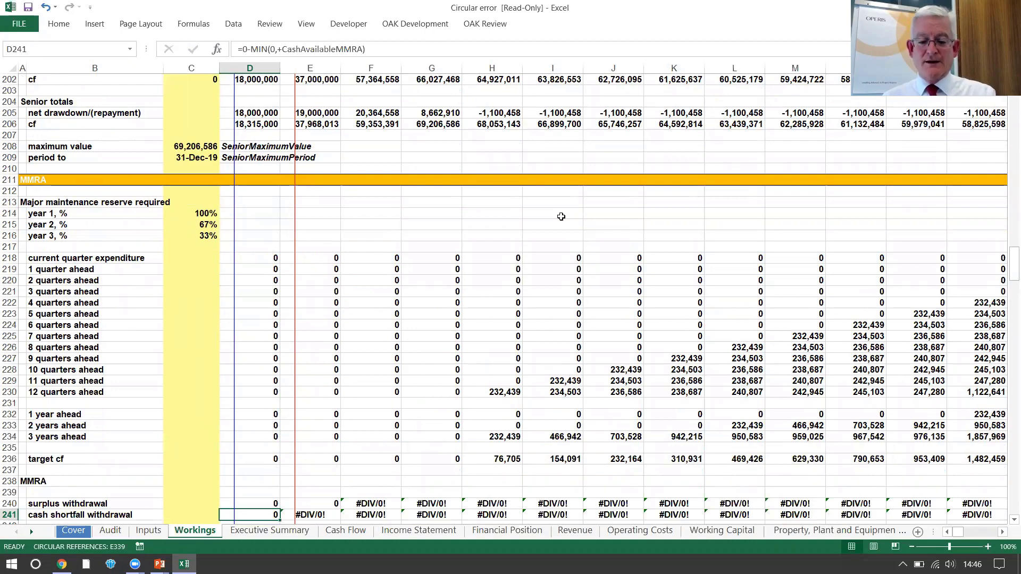
{"action": "key", "text": "Down"}
{"action": "key", "text": "Down"}
{"action": "key", "text": "Down"}
{"action": "key", "text": "Down"}
{"action": "key", "text": "Down"}
{"action": "key", "text": "Down"}
{"action": "key", "text": "Down"}
{"action": "key", "text": "Down"}
{"action": "key", "text": "Down"}
{"action": "key", "text": "Down"}
{"action": "key", "text": "Down"}
{"action": "key", "text": "Down"}
{"action": "key", "text": "Down"}
{"action": "key", "text": "Down"}
{"action": "key", "text": "Down"}
{"action": "key", "text": "Down"}
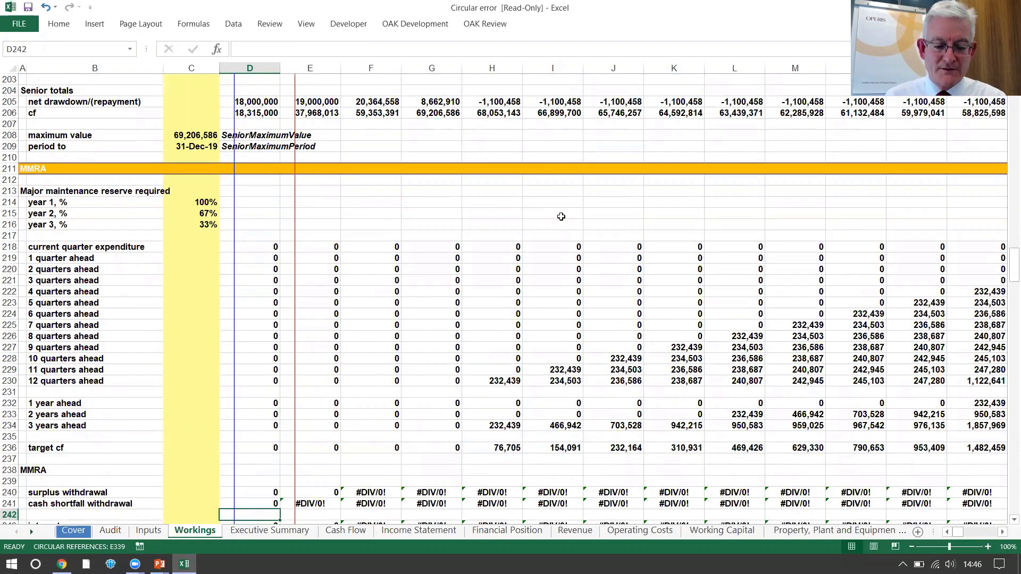
{"action": "key", "text": "Down"}
{"action": "key", "text": "Down"}
{"action": "key", "text": "Down"}
{"action": "key", "text": "Down"}
{"action": "key", "text": "Down"}
{"action": "key", "text": "Down"}
{"action": "key", "text": "Down"}
{"action": "key", "text": "Down"}
{"action": "key", "text": "Down"}
{"action": "key", "text": "Down"}
{"action": "key", "text": "Down"}
{"action": "key", "text": "Down"}
{"action": "key", "text": "Down"}
{"action": "key", "text": "Down"}
{"action": "key", "text": "Down"}
{"action": "key", "text": "Down"}
{"action": "key", "text": "Down"}
{"action": "key", "text": "Down"}
{"action": "key", "text": "Down"}
{"action": "key", "text": "Down"}
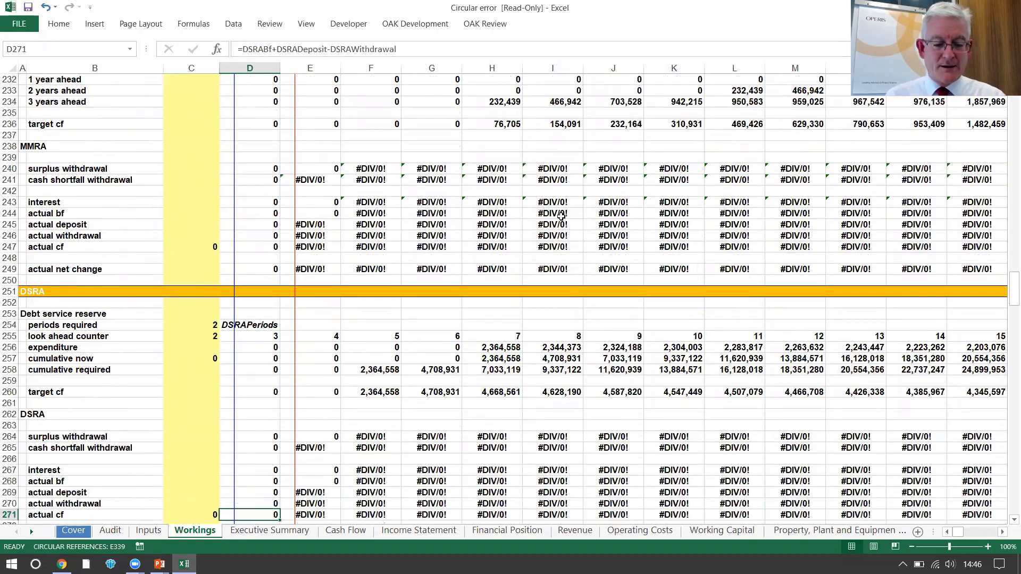
{"action": "key", "text": "Down"}
{"action": "key", "text": "Down"}
{"action": "key", "text": "Down"}
{"action": "key", "text": "Down"}
{"action": "key", "text": "Down"}
{"action": "key", "text": "Down"}
{"action": "key", "text": "Down"}
{"action": "key", "text": "Down"}
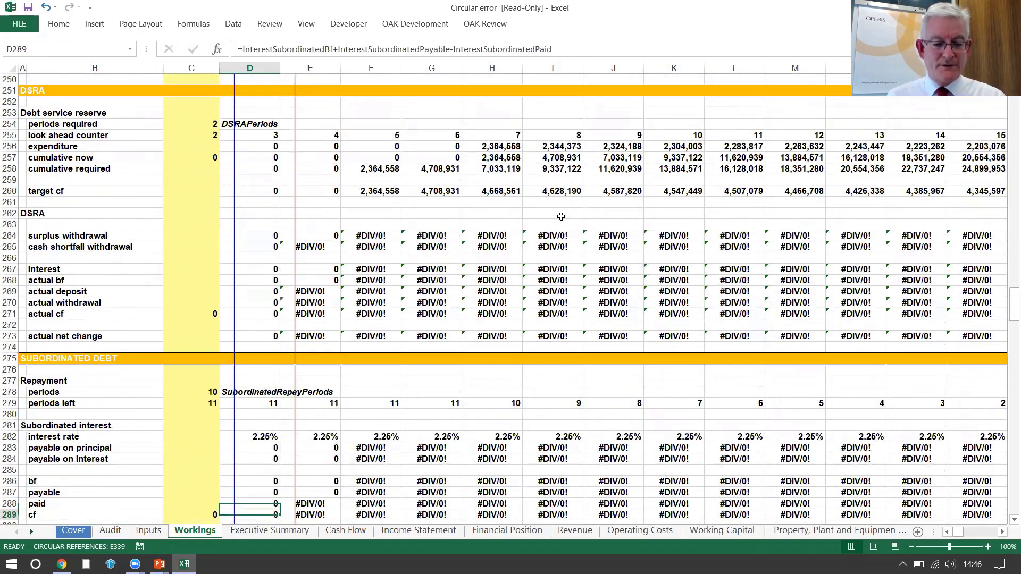
{"action": "key", "text": "Up"}
{"action": "key", "text": "Up"}
{"action": "key", "text": "Up"}
{"action": "key", "text": "Up"}
{"action": "key", "text": "Up"}
{"action": "key", "text": "Up"}
{"action": "key", "text": "Up"}
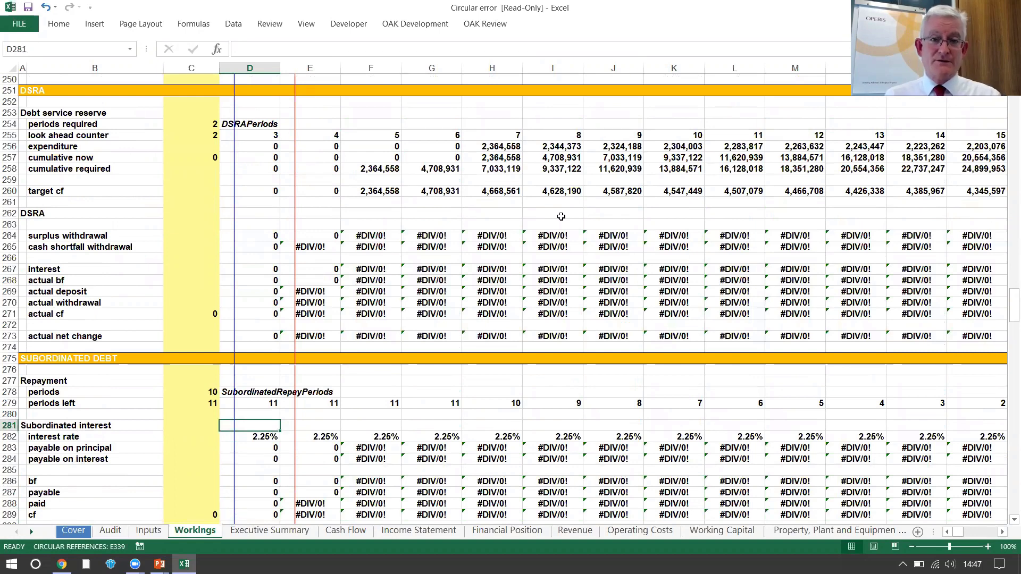
{"action": "key", "text": "Right"}
{"action": "key", "text": "Up"}
{"action": "key", "text": "Up"}
{"action": "key", "text": "Up"}
{"action": "key", "text": "Up"}
{"action": "key", "text": "Up"}
{"action": "key", "text": "Up"}
{"action": "key", "text": "Up"}
{"action": "key", "text": "Up"}
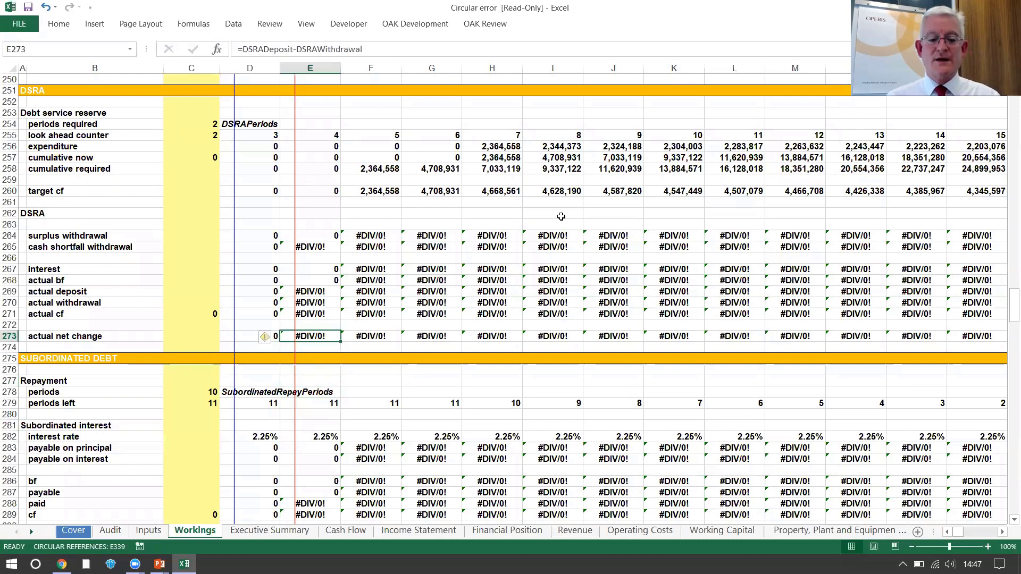
{"action": "key", "text": "Left"}
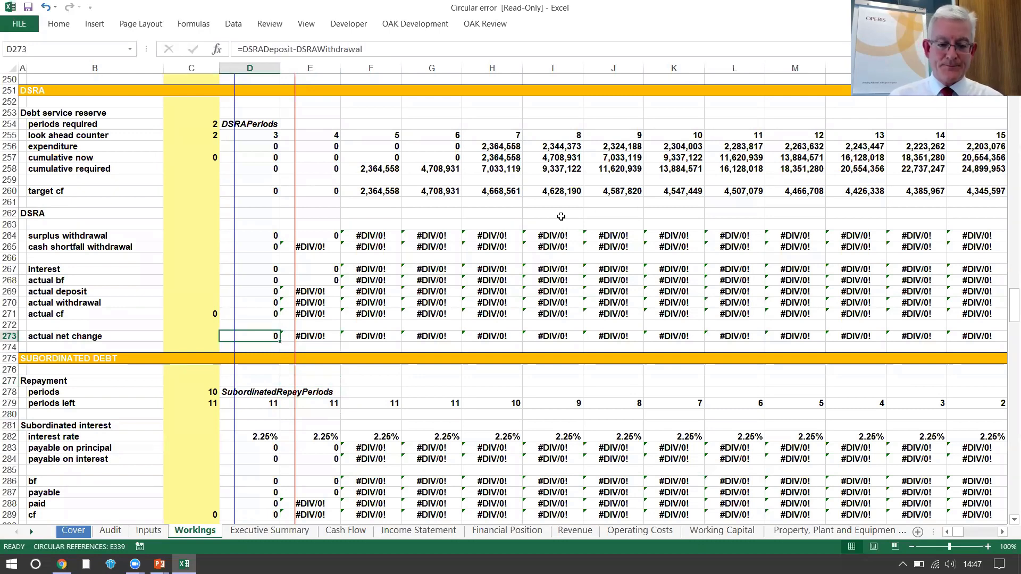
{"action": "key", "text": "Down"}
{"action": "key", "text": "Down"}
{"action": "key", "text": "Down"}
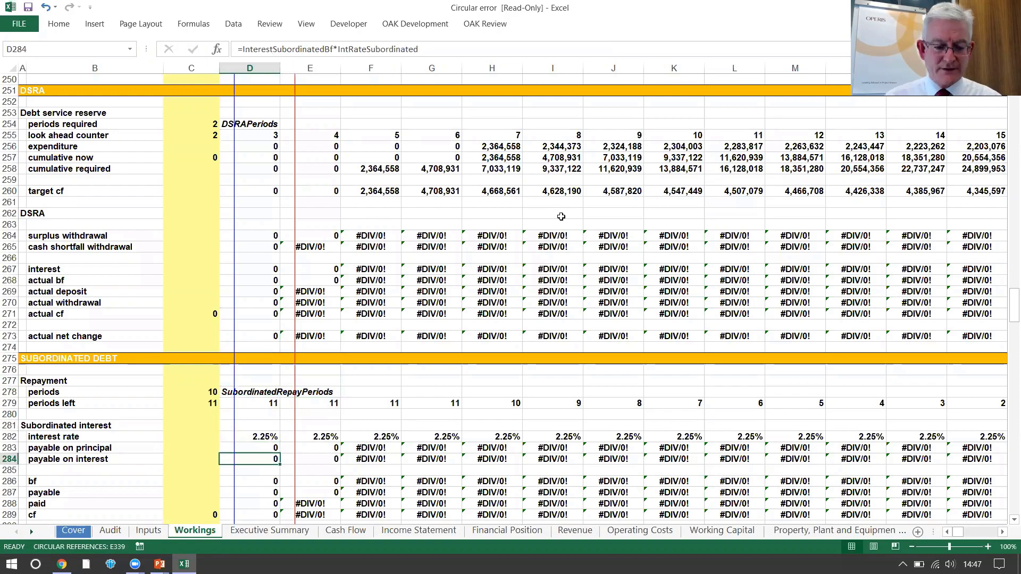
{"action": "key", "text": "Page_Up"}
{"action": "key", "text": "Page_Up"}
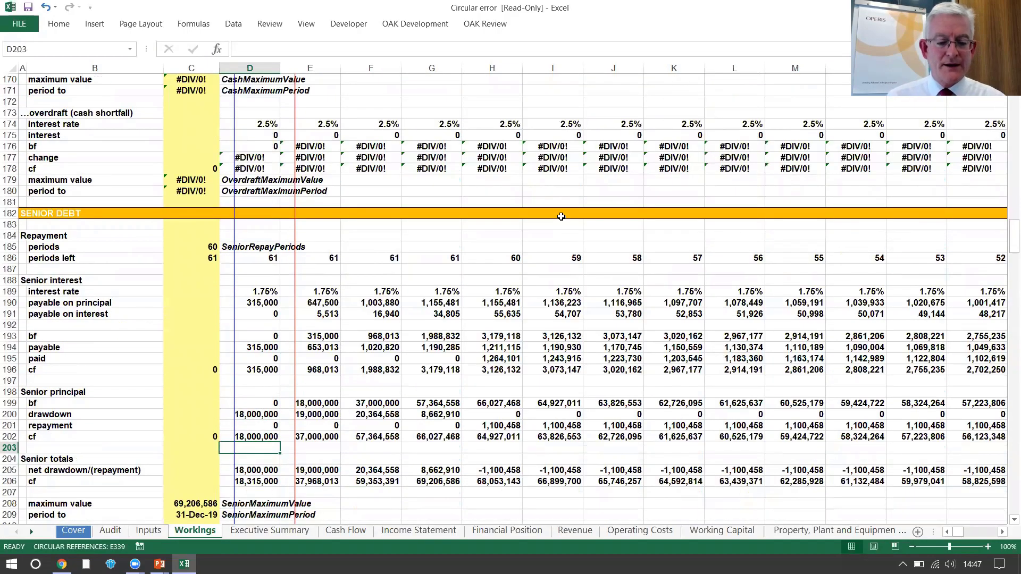
{"action": "key", "text": "Up"}
{"action": "key", "text": "Up"}
{"action": "key", "text": "Up"}
{"action": "key", "text": "Up"}
{"action": "key", "text": "Up"}
{"action": "key", "text": "Up"}
{"action": "key", "text": "Up"}
{"action": "key", "text": "Up"}
{"action": "key", "text": "Up"}
{"action": "key", "text": "Up"}
{"action": "key", "text": "Up"}
{"action": "key", "text": "Up"}
{"action": "key", "text": "Up"}
{"action": "key", "text": "Up"}
{"action": "key", "text": "Up"}
{"action": "key", "text": "Up"}
{"action": "key", "text": "Up"}
{"action": "key", "text": "Up"}
{"action": "key", "text": "Up"}
{"action": "key", "text": "Up"}
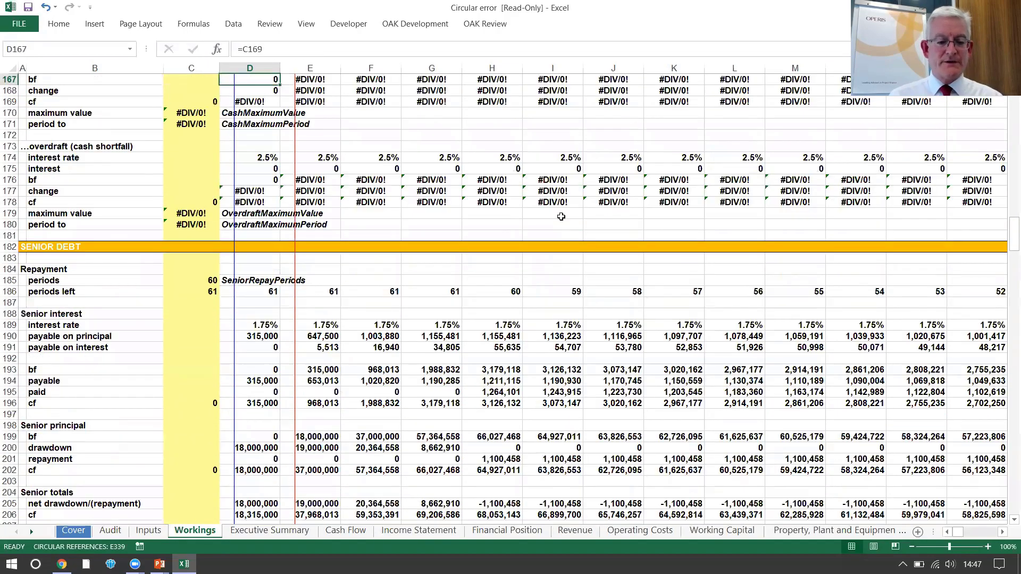
{"action": "key", "text": "Up"}
{"action": "key", "text": "Up"}
{"action": "key", "text": "Up"}
{"action": "key", "text": "Up"}
{"action": "key", "text": "Up"}
{"action": "key", "text": "Up"}
{"action": "key", "text": "Up"}
{"action": "key", "text": "Up"}
{"action": "key", "text": "Up"}
{"action": "key", "text": "Up"}
{"action": "key", "text": "Up"}
{"action": "key", "text": "Up"}
{"action": "key", "text": "Up"}
Step: Move down column D again from D161 to the cash available for subordinated principal row
{"action": "key", "text": "Down"}
{"action": "key", "text": "Down"}
{"action": "key", "text": "Down"}
{"action": "key", "text": "Down"}
{"action": "key", "text": "Down"}
{"action": "key", "text": "Down"}
{"action": "key", "text": "Down"}
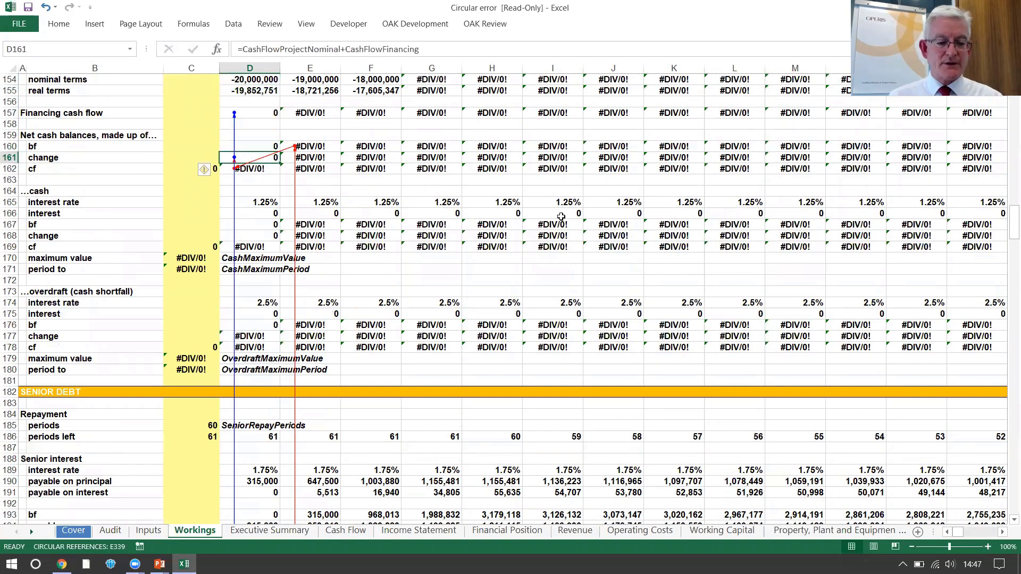
{"action": "key", "text": "Down"}
{"action": "key", "text": "Down"}
{"action": "key", "text": "Down"}
{"action": "key", "text": "Down"}
{"action": "key", "text": "Down"}
{"action": "key", "text": "Down"}
{"action": "key", "text": "Down"}
{"action": "key", "text": "Down"}
{"action": "key", "text": "Down"}
{"action": "key", "text": "Down"}
{"action": "key", "text": "Down"}
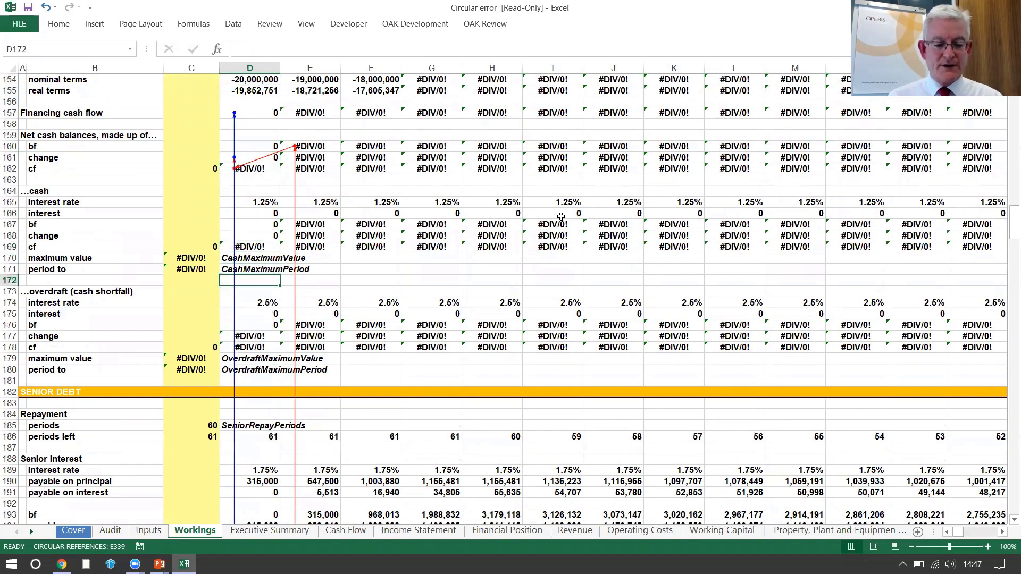
{"action": "key", "text": "Down"}
{"action": "key", "text": "Down"}
{"action": "key", "text": "Down"}
{"action": "key", "text": "Down"}
{"action": "key", "text": "Down"}
{"action": "key", "text": "Down"}
{"action": "key", "text": "Down"}
{"action": "key", "text": "Down"}
{"action": "key", "text": "Down"}
{"action": "key", "text": "Down"}
{"action": "key", "text": "Down"}
{"action": "key", "text": "Down"}
{"action": "key", "text": "Down"}
{"action": "key", "text": "Down"}
{"action": "key", "text": "Down"}
{"action": "key", "text": "Down"}
{"action": "key", "text": "Down"}
{"action": "key", "text": "Down"}
{"action": "key", "text": "Down"}
{"action": "key", "text": "Down"}
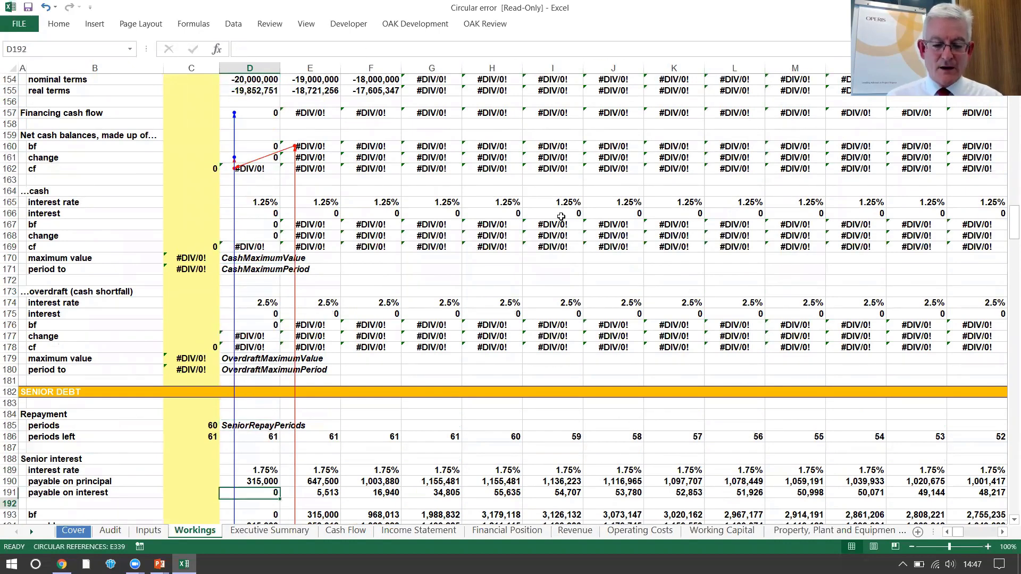
{"action": "key", "text": "Down"}
{"action": "key", "text": "Down"}
{"action": "key", "text": "Down"}
{"action": "key", "text": "Down"}
{"action": "key", "text": "Down"}
{"action": "key", "text": "Down"}
{"action": "key", "text": "Down"}
{"action": "key", "text": "Down"}
{"action": "key", "text": "Down"}
{"action": "key", "text": "Down"}
{"action": "key", "text": "Down"}
{"action": "key", "text": "Down"}
{"action": "key", "text": "Down"}
{"action": "key", "text": "Down"}
{"action": "key", "text": "Down"}
{"action": "key", "text": "Down"}
{"action": "key", "text": "Down"}
{"action": "key", "text": "Down"}
{"action": "key", "text": "Down"}
{"action": "key", "text": "Down"}
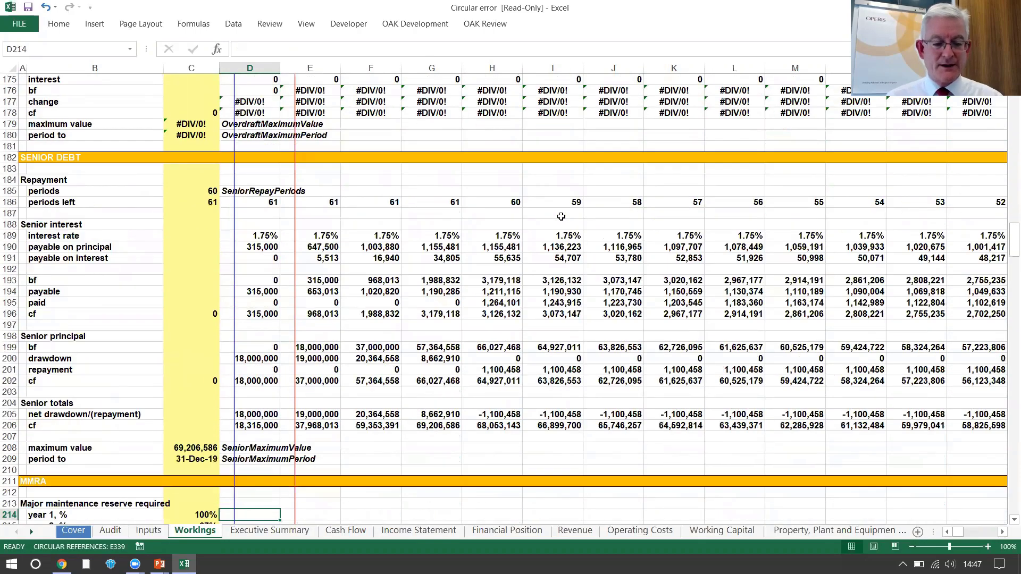
{"action": "key", "text": "Down"}
{"action": "key", "text": "Down"}
{"action": "key", "text": "Down"}
{"action": "key", "text": "Down"}
{"action": "key", "text": "Down"}
{"action": "key", "text": "Down"}
{"action": "key", "text": "Down"}
{"action": "key", "text": "Down"}
{"action": "key", "text": "Down"}
{"action": "key", "text": "Down"}
{"action": "key", "text": "Down"}
{"action": "key", "text": "Down"}
{"action": "key", "text": "Down"}
{"action": "key", "text": "Down"}
{"action": "key", "text": "Down"}
{"action": "key", "text": "Down"}
{"action": "key", "text": "Down"}
{"action": "key", "text": "Down"}
{"action": "key", "text": "Down"}
{"action": "key", "text": "Down"}
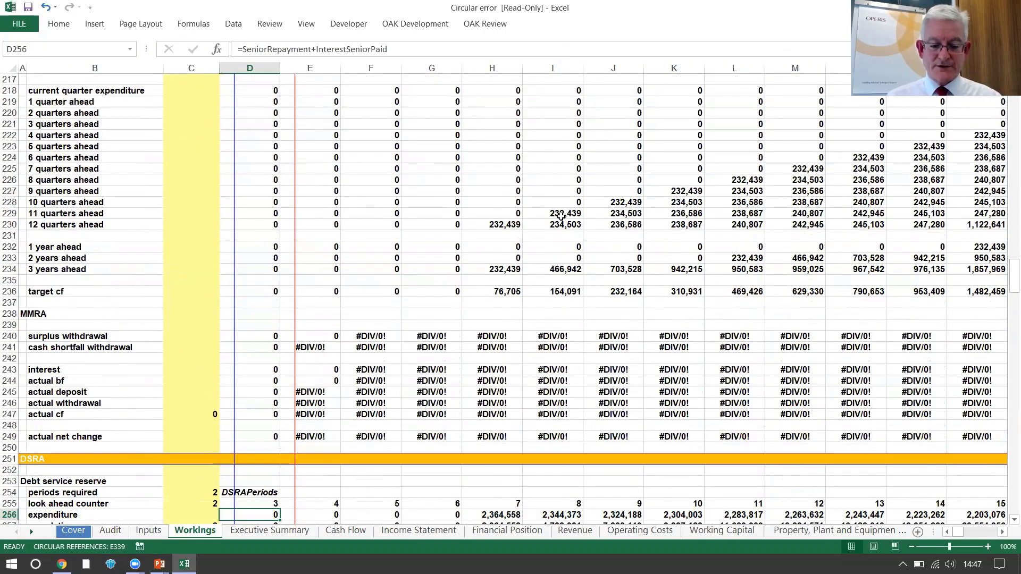
{"action": "key", "text": "Down"}
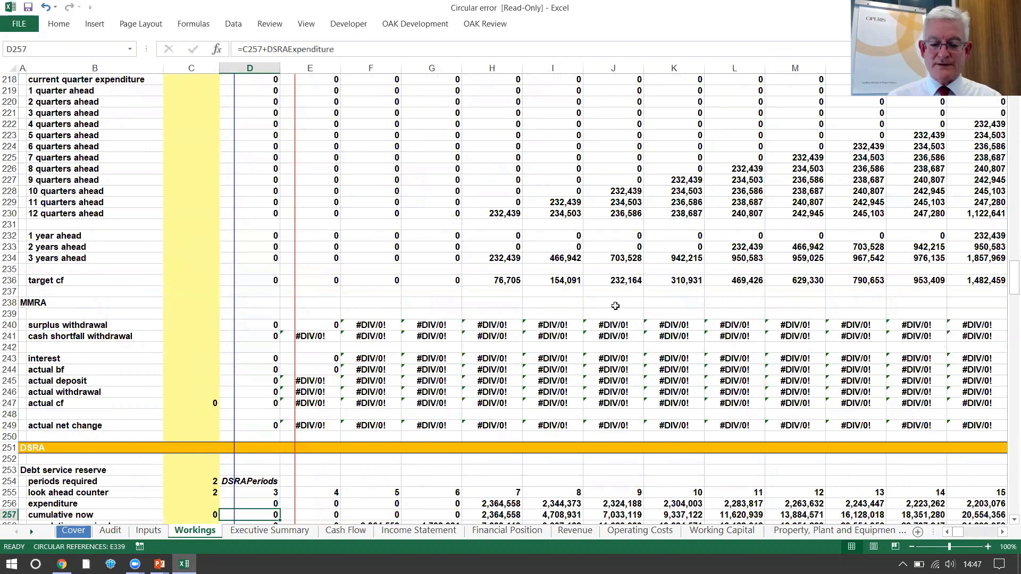
{"action": "key", "text": "Up"}
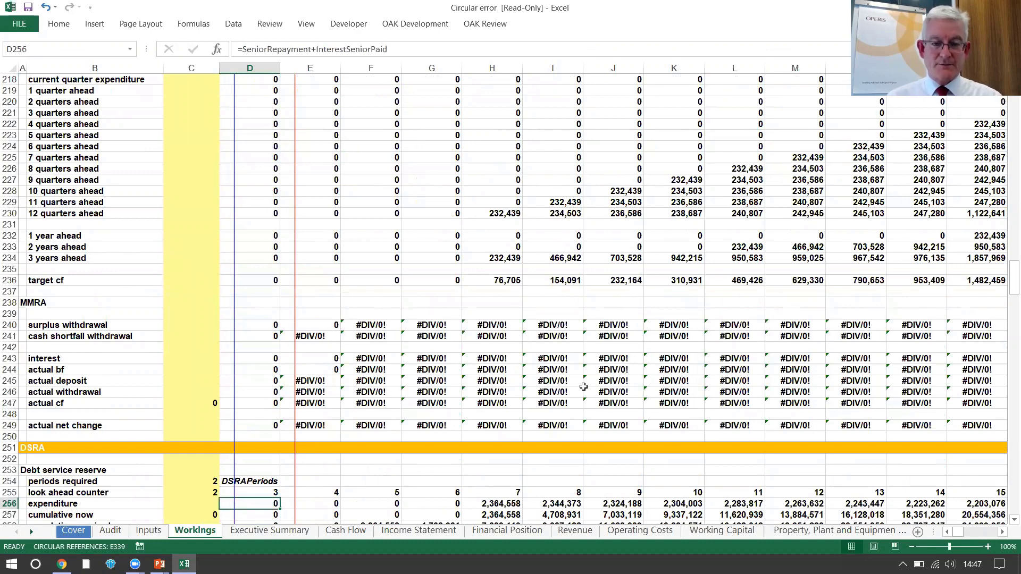
{"action": "key", "text": "Down"}
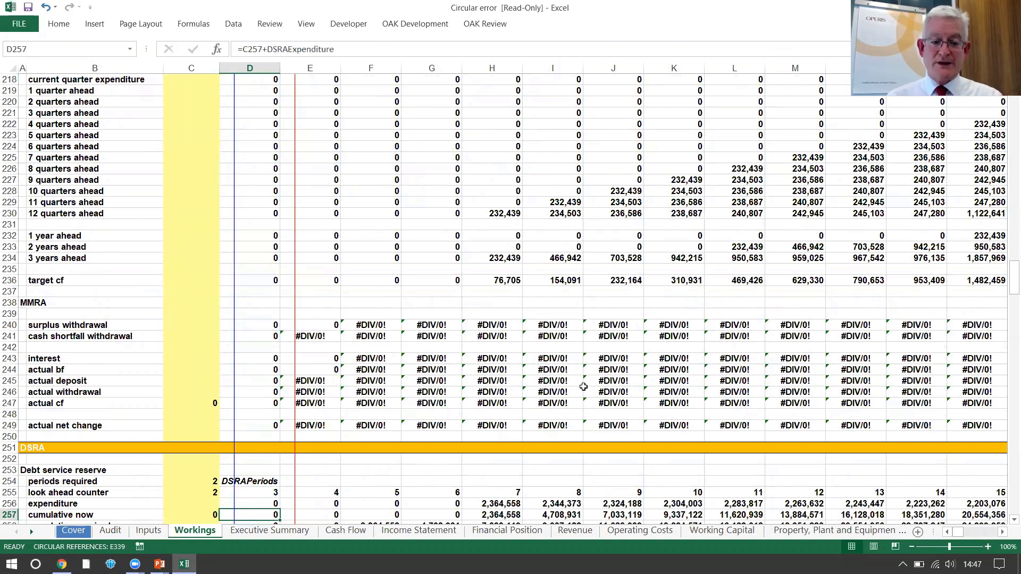
{"action": "key", "text": "Down"}
{"action": "key", "text": "Down"}
{"action": "key", "text": "Down"}
{"action": "key", "text": "Down"}
{"action": "key", "text": "Down"}
{"action": "key", "text": "Down"}
{"action": "key", "text": "Down"}
{"action": "key", "text": "Down"}
{"action": "key", "text": "Down"}
{"action": "key", "text": "Down"}
{"action": "key", "text": "Down"}
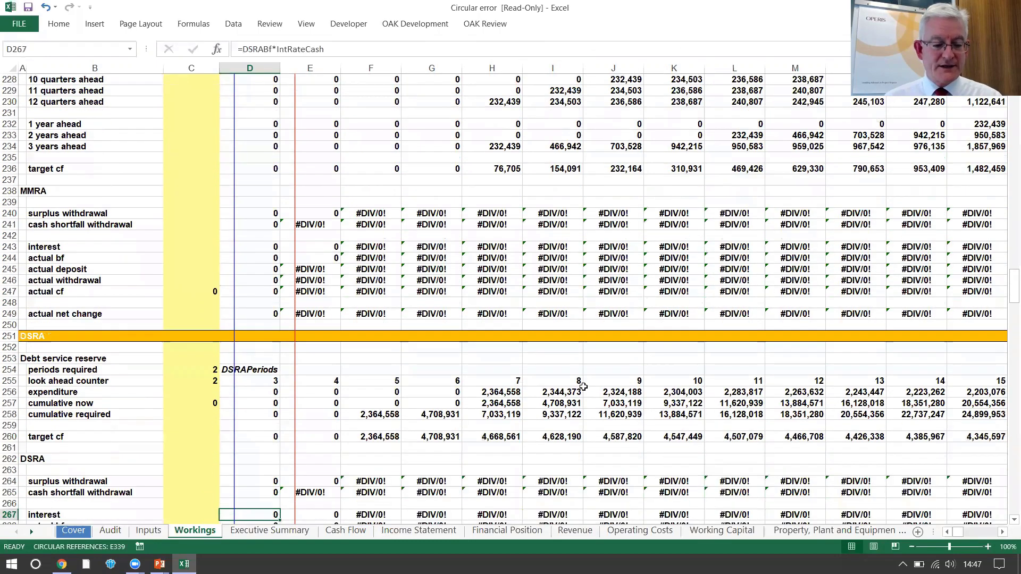
{"action": "key", "text": "Down"}
{"action": "key", "text": "Down"}
{"action": "key", "text": "Down"}
{"action": "key", "text": "Down"}
{"action": "key", "text": "Down"}
{"action": "key", "text": "Down"}
{"action": "key", "text": "Down"}
{"action": "key", "text": "Down"}
{"action": "key", "text": "Down"}
{"action": "key", "text": "Down"}
{"action": "key", "text": "Down"}
{"action": "key", "text": "Down"}
{"action": "key", "text": "Down"}
{"action": "key", "text": "Down"}
{"action": "key", "text": "Down"}
{"action": "key", "text": "Down"}
{"action": "key", "text": "Down"}
{"action": "key", "text": "Down"}
{"action": "key", "text": "Down"}
{"action": "key", "text": "Down"}
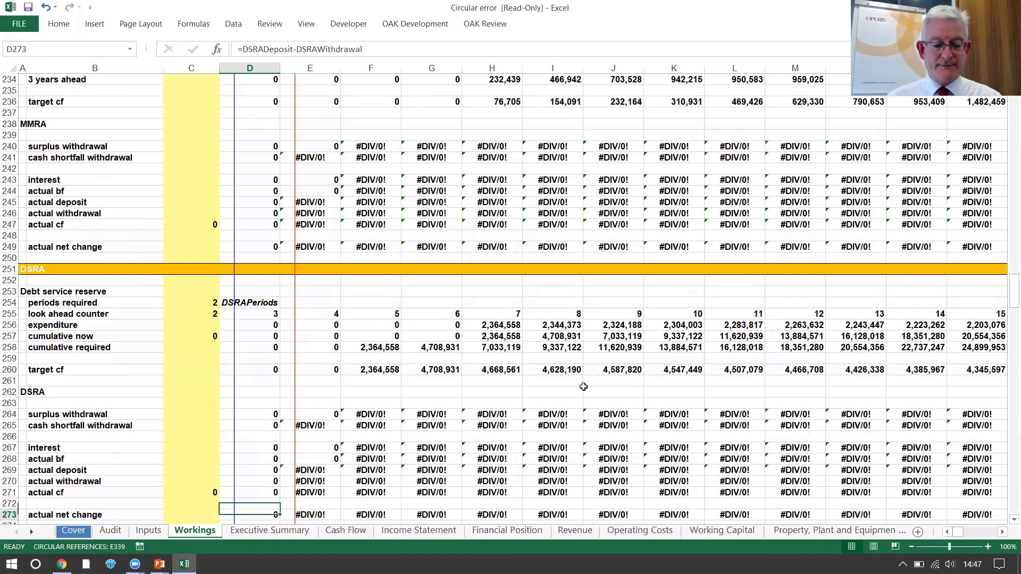
{"action": "key", "text": "Down"}
{"action": "key", "text": "Down"}
{"action": "key", "text": "Down"}
{"action": "key", "text": "Down"}
{"action": "key", "text": "Down"}
{"action": "key", "text": "Down"}
{"action": "key", "text": "Down"}
{"action": "key", "text": "Down"}
{"action": "key", "text": "Down"}
{"action": "key", "text": "Down"}
{"action": "key", "text": "Down"}
{"action": "key", "text": "Down"}
{"action": "key", "text": "Down"}
{"action": "key", "text": "Down"}
{"action": "key", "text": "Down"}
{"action": "key", "text": "Down"}
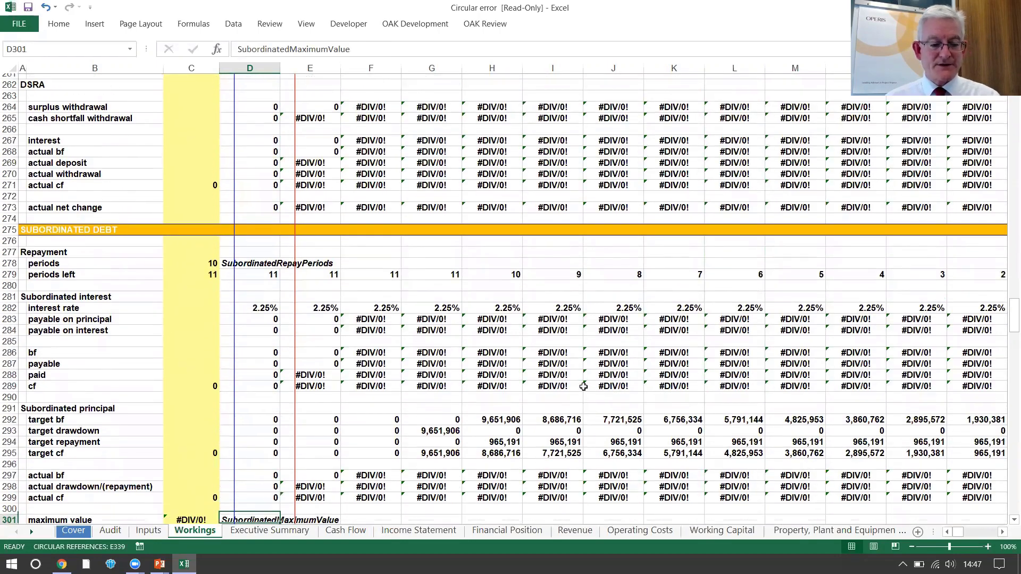
{"action": "key", "text": "Down"}
{"action": "key", "text": "Down"}
{"action": "key", "text": "Down"}
{"action": "key", "text": "Down"}
{"action": "key", "text": "Down"}
{"action": "key", "text": "Down"}
{"action": "key", "text": "Down"}
{"action": "key", "text": "Down"}
{"action": "key", "text": "Down"}
{"action": "key", "text": "Down"}
{"action": "key", "text": "Down"}
{"action": "key", "text": "Down"}
{"action": "key", "text": "Down"}
{"action": "key", "text": "Down"}
{"action": "key", "text": "Down"}
{"action": "key", "text": "Down"}
{"action": "key", "text": "Down"}
{"action": "key", "text": "Down"}
{"action": "key", "text": "Down"}
{"action": "key", "text": "Down"}
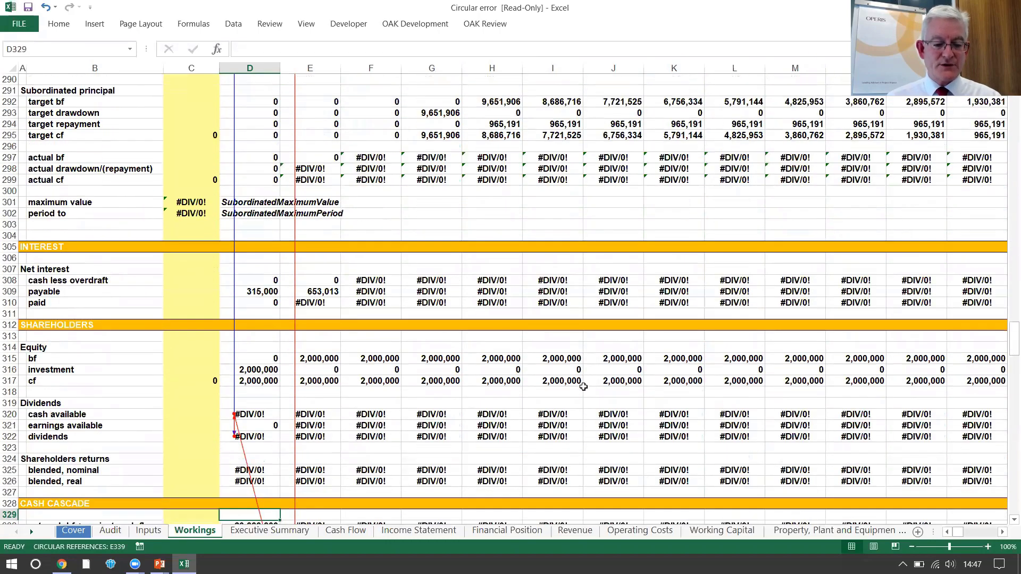
{"action": "key", "text": "Down"}
{"action": "key", "text": "Down"}
{"action": "key", "text": "Down"}
{"action": "key", "text": "Down"}
{"action": "key", "text": "Down"}
{"action": "key", "text": "Down"}
{"action": "key", "text": "Down"}
{"action": "key", "text": "Down"}
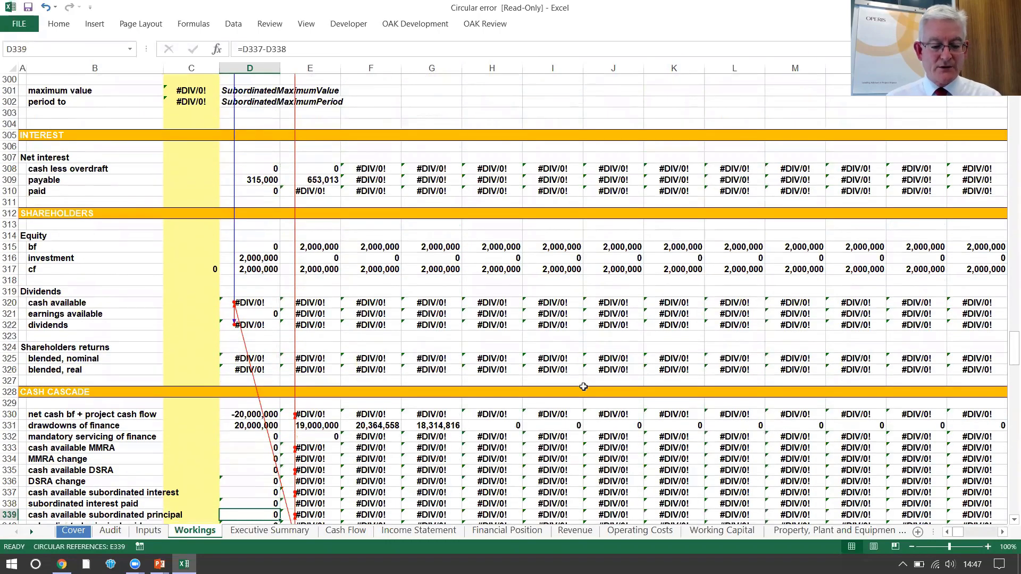
Step: Inspect the dividends paid formula in D342 (=Dividends) without changing it
{"action": "key", "text": "Down"}
{"action": "key", "text": "Down"}
{"action": "key", "text": "Down"}
{"action": "key", "text": "Down"}
{"action": "key", "text": "Down"}
{"action": "key", "text": "Down"}
{"action": "key", "text": "Down"}
{"action": "key", "text": "Down"}
{"action": "key", "text": "Down"}
{"action": "key", "text": "Down"}
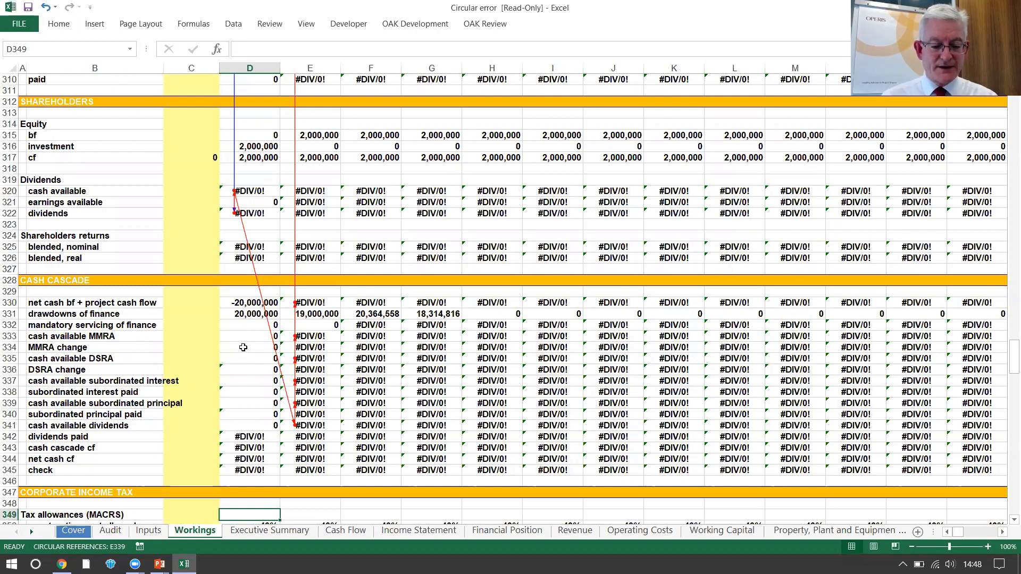
{"action": "left_click", "coordinate": [266, 437]}
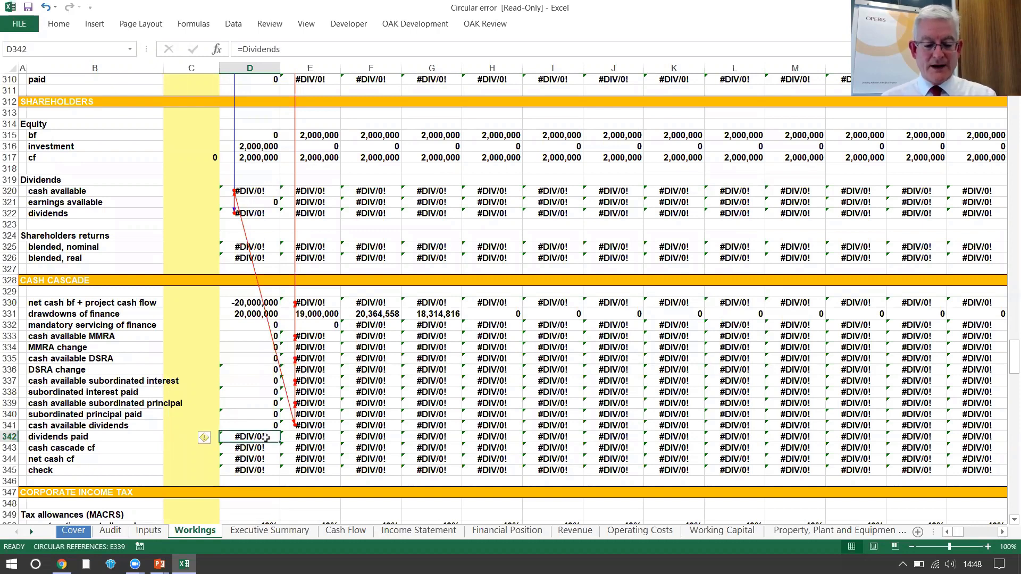
{"action": "double_click", "coordinate": [266, 437]}
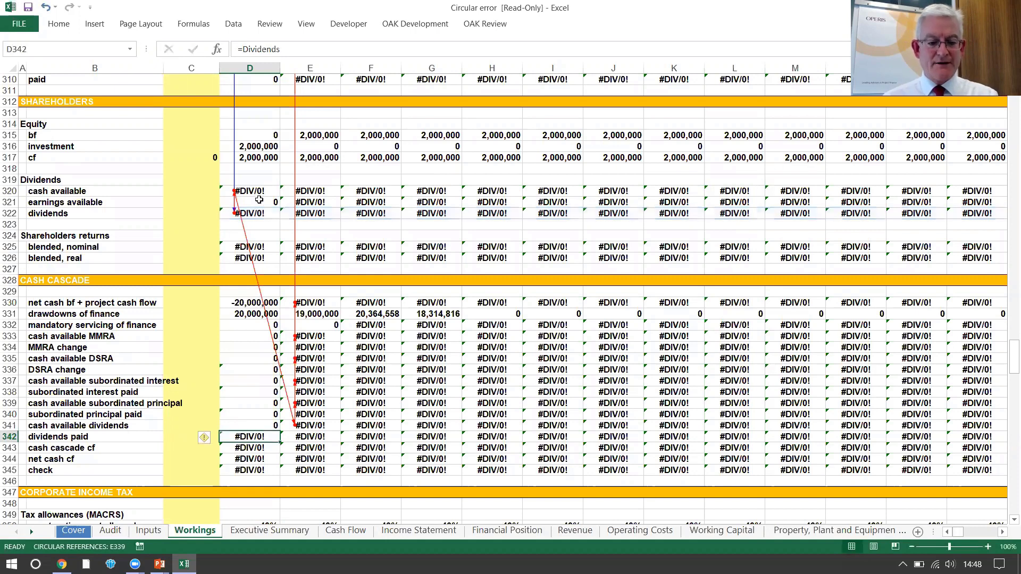
{"action": "key", "text": "ctrl+Return"}
Step: Check the dividends formula in D322, then open D320's cash available formula for editing
{"action": "double_click", "coordinate": [260, 214]}
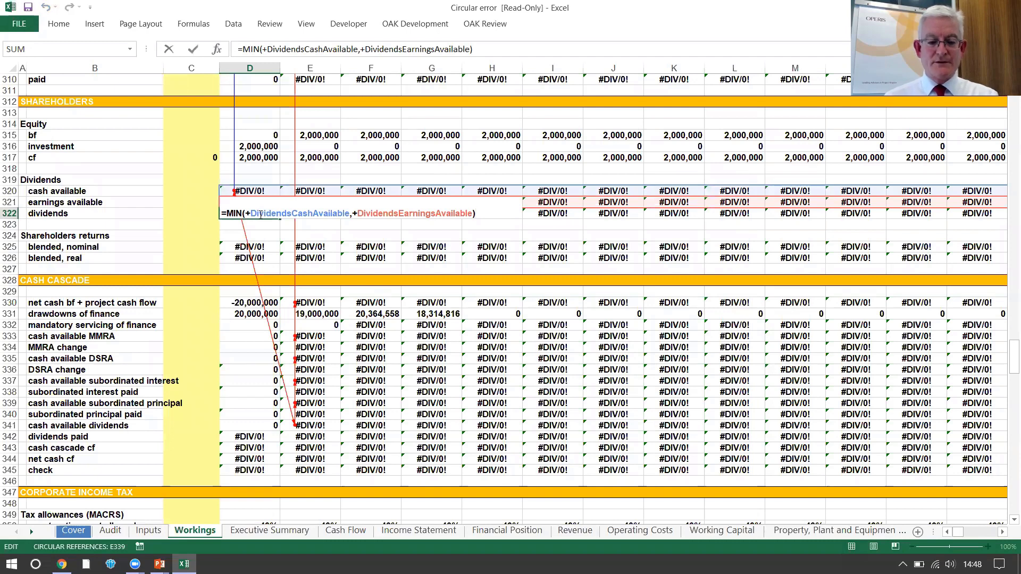
{"action": "key", "text": "Escape"}
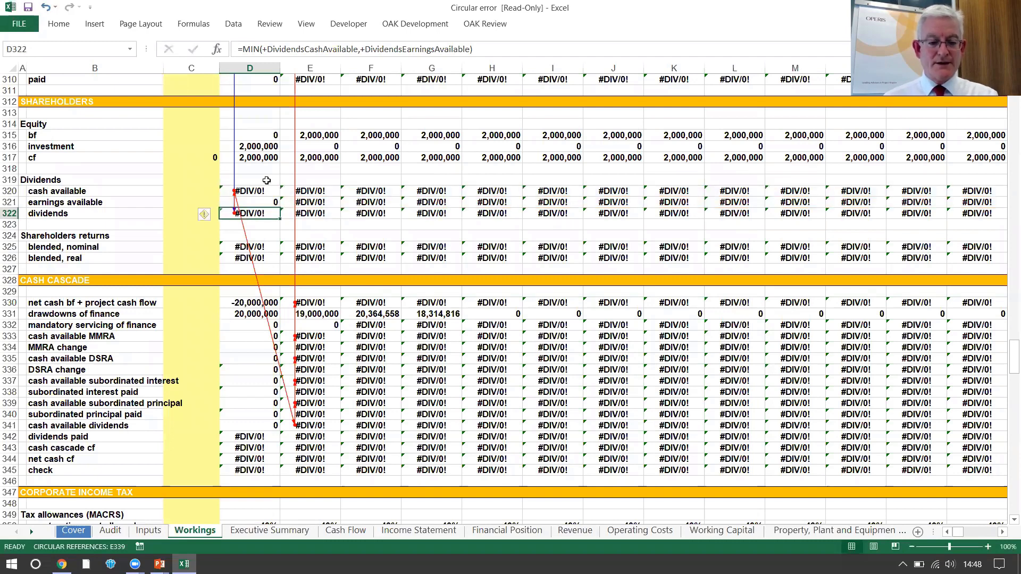
{"action": "left_click", "coordinate": [262, 192]}
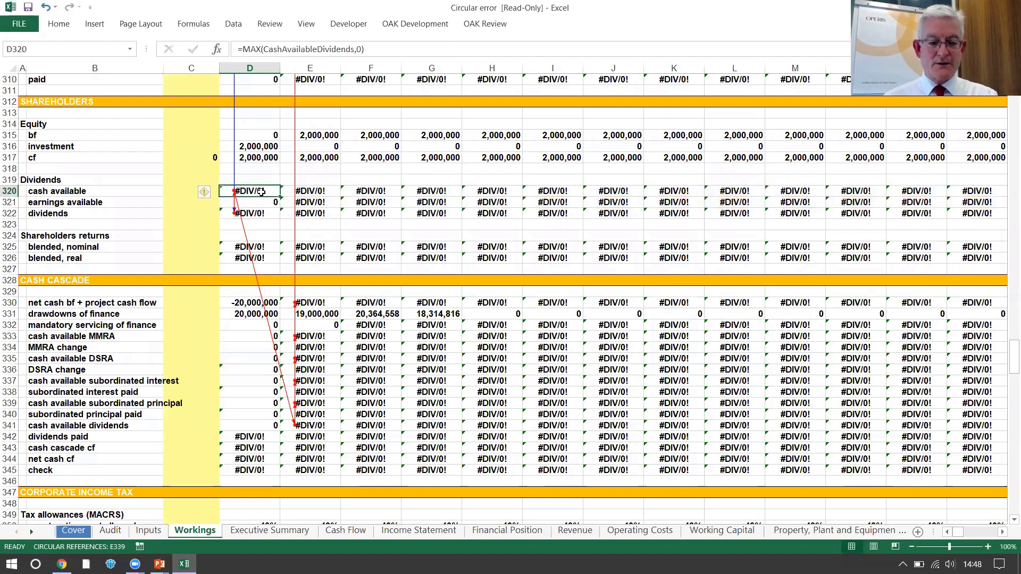
{"action": "double_click", "coordinate": [261, 192]}
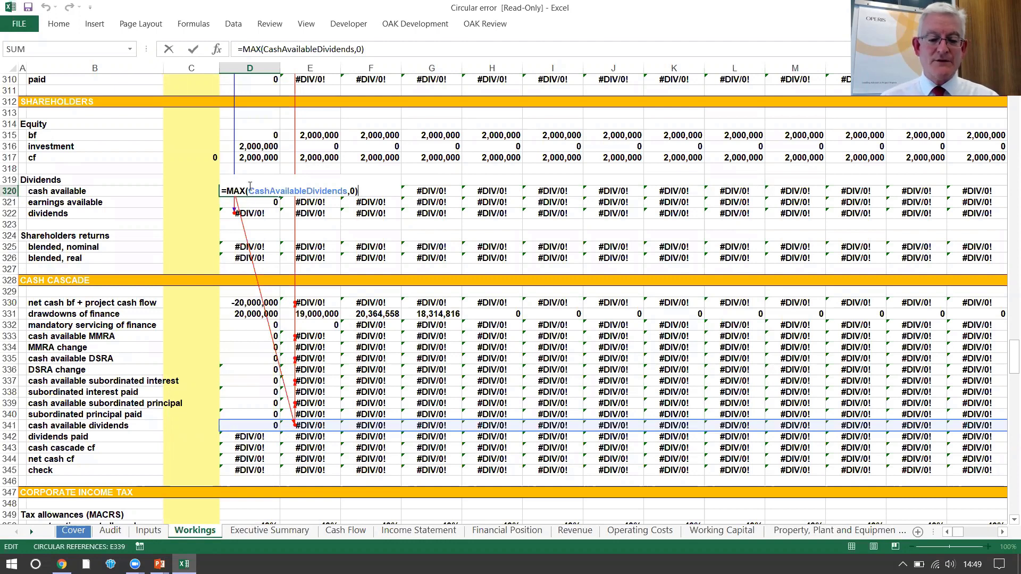
Step: Change D320 to =MAX(+CashAvailableDividends,0) and review row 320 for recalculated values
{"action": "left_click", "coordinate": [249, 191]}
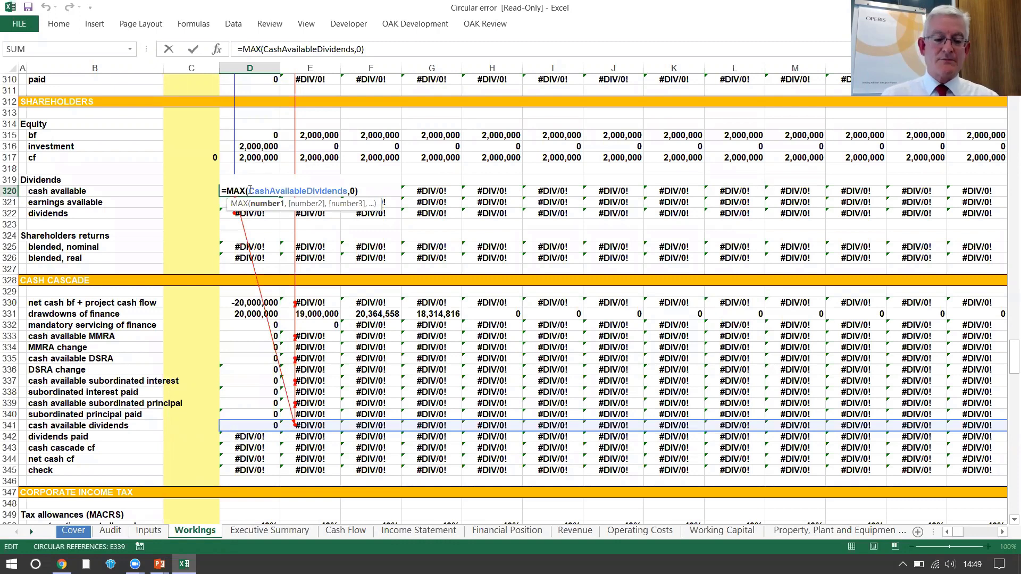
{"action": "type", "text": "+"}
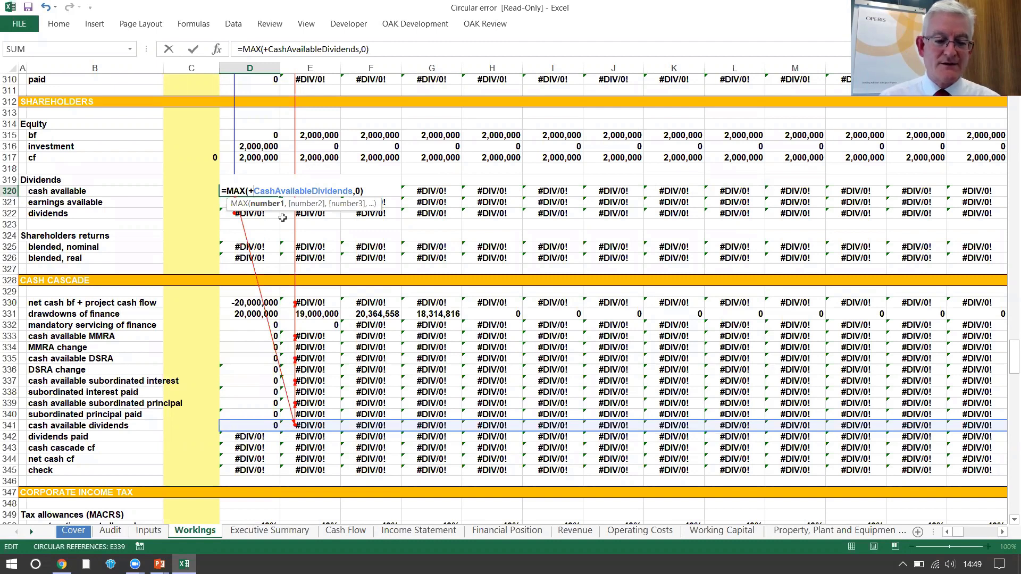
{"action": "key", "text": "Return"}
{"action": "key", "text": "Up"}
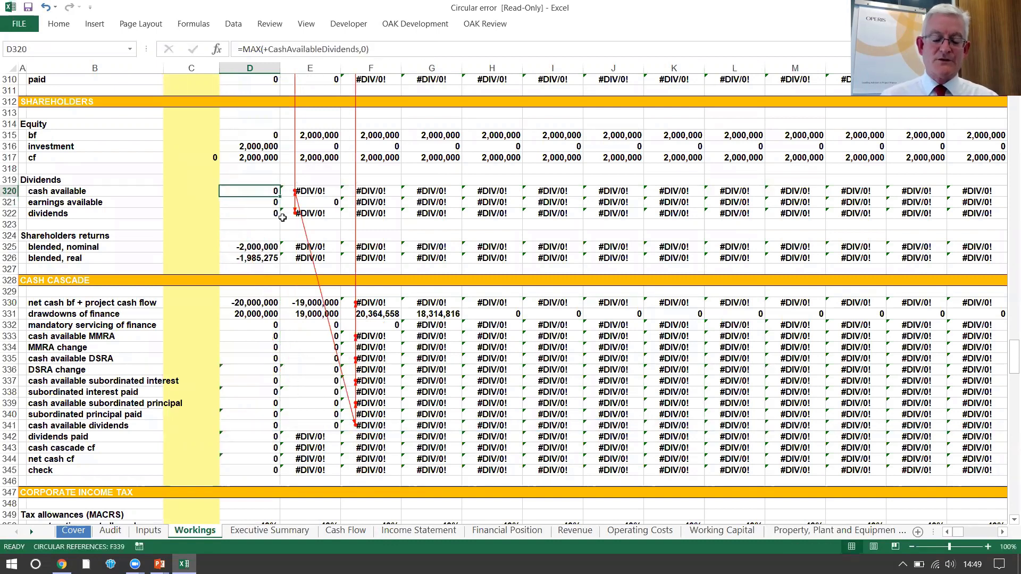
{"action": "key", "text": "ctrl+shift+Right"}
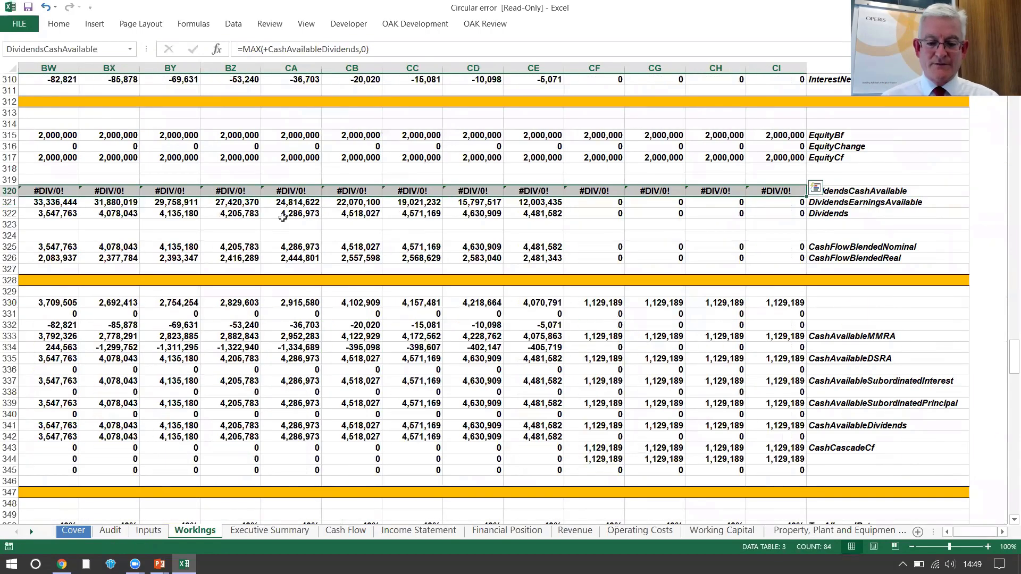
{"action": "key", "text": "Home"}
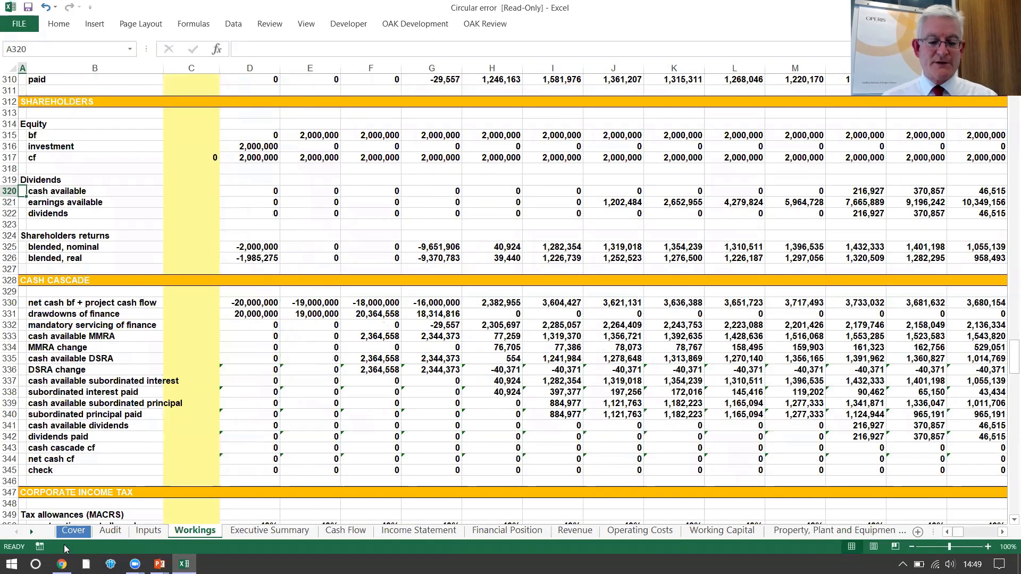
{"action": "mouse_move", "coordinate": [62, 563]}
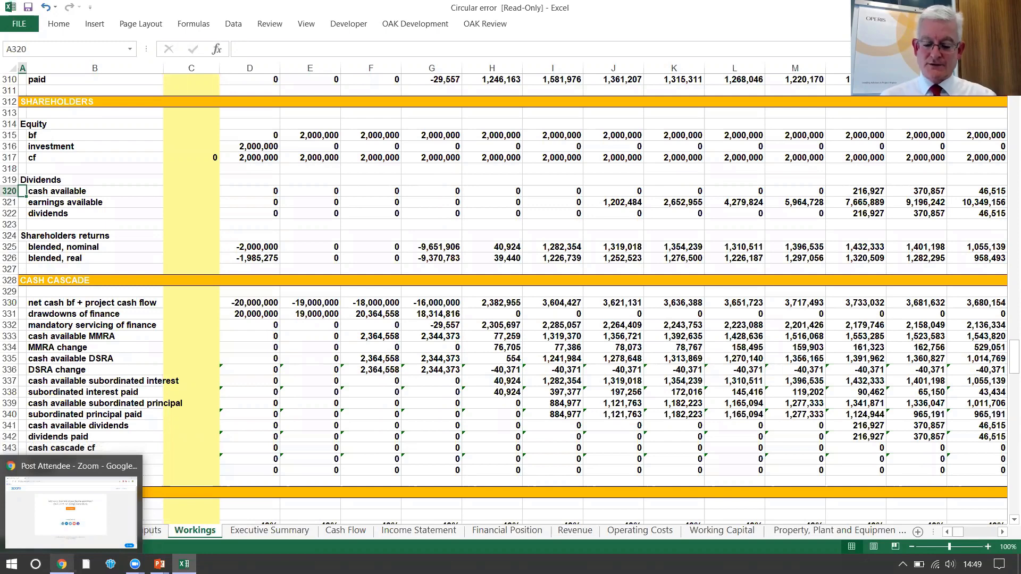
{"action": "key", "text": "ctrl+Page_Down"}
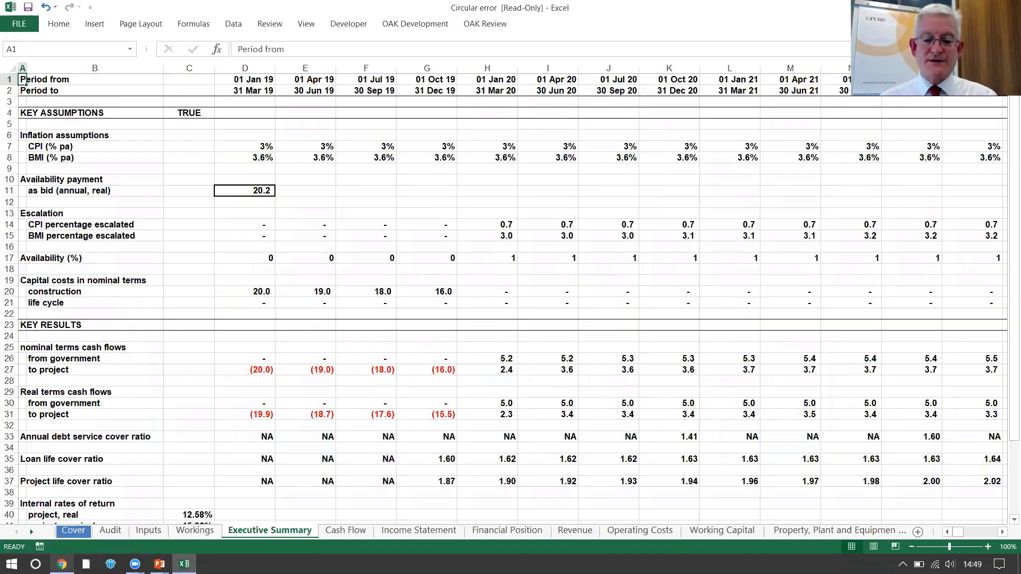
{"action": "key", "text": "ctrl+Page_Down"}
{"action": "key", "text": "ctrl+Page_Down"}
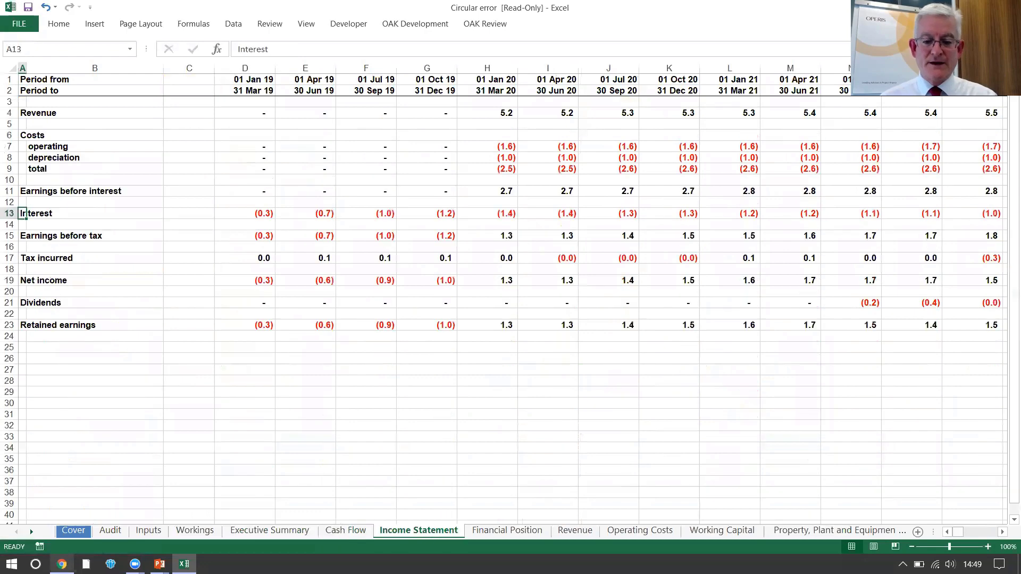
{"action": "key", "text": "ctrl+Page_Down"}
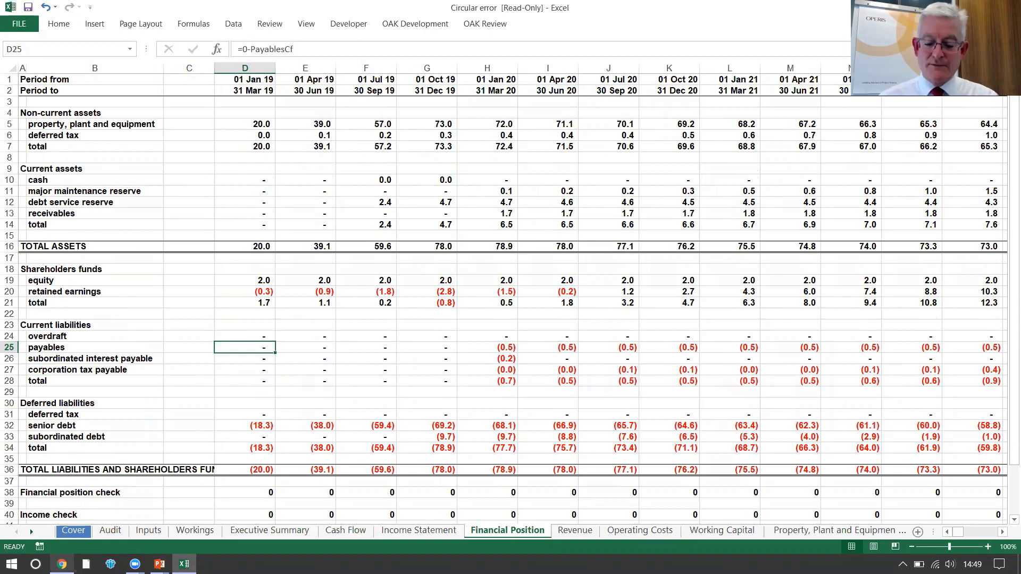
{"action": "key", "text": "ctrl+Page_Up"}
{"action": "key", "text": "ctrl+Page_Up"}
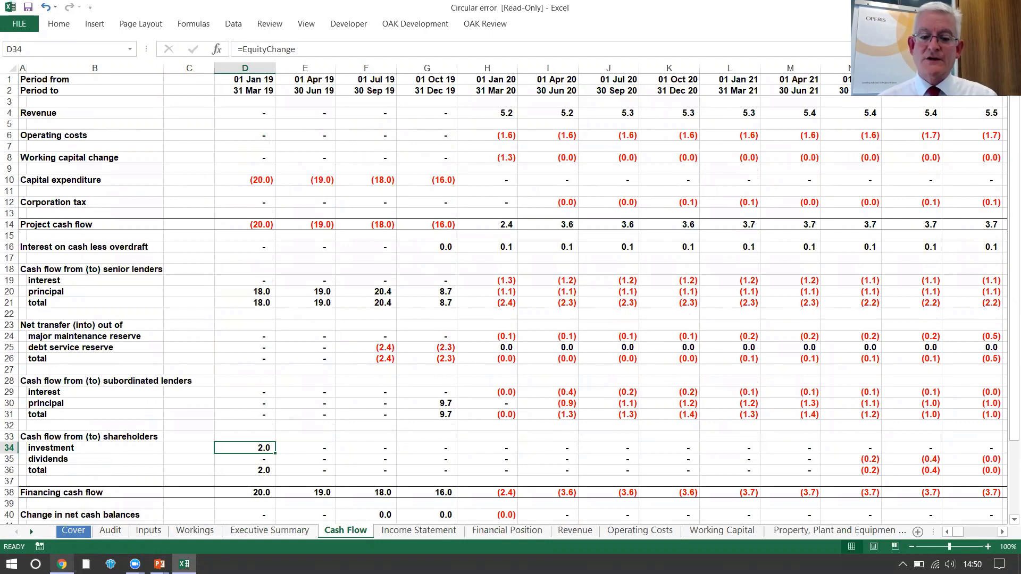
{"action": "key", "text": "ctrl+Page_Up"}
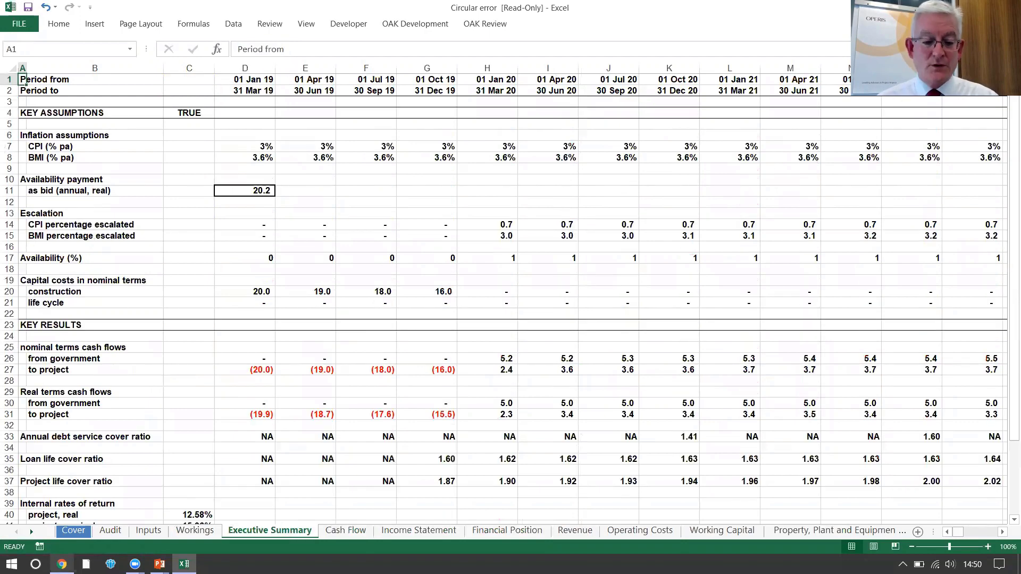
{"action": "key", "text": "ctrl+Page_Up"}
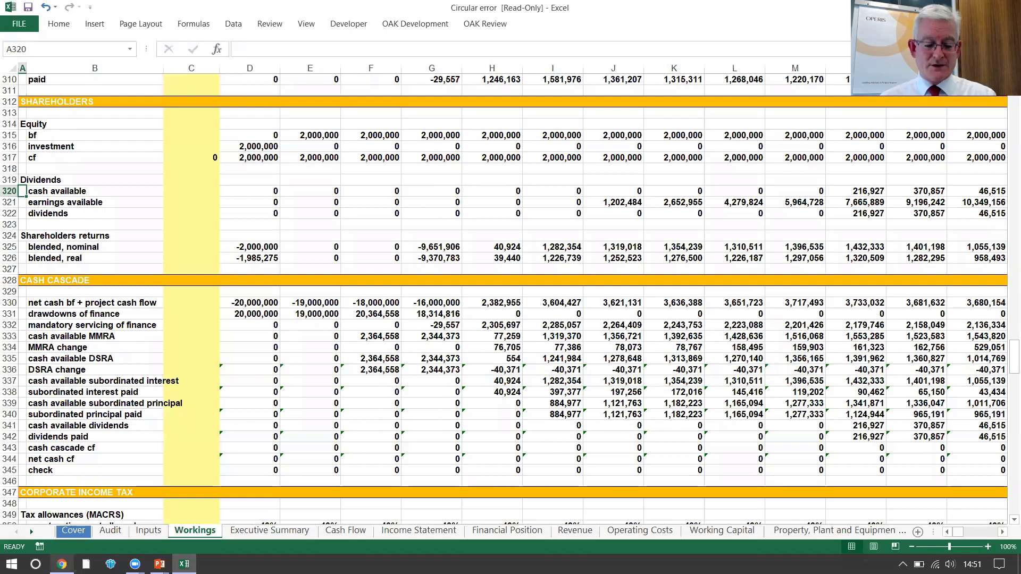
Step: Switch to the presentation and advance to the closing slide on circularity courses
{"action": "key", "text": "alt+Tab"}
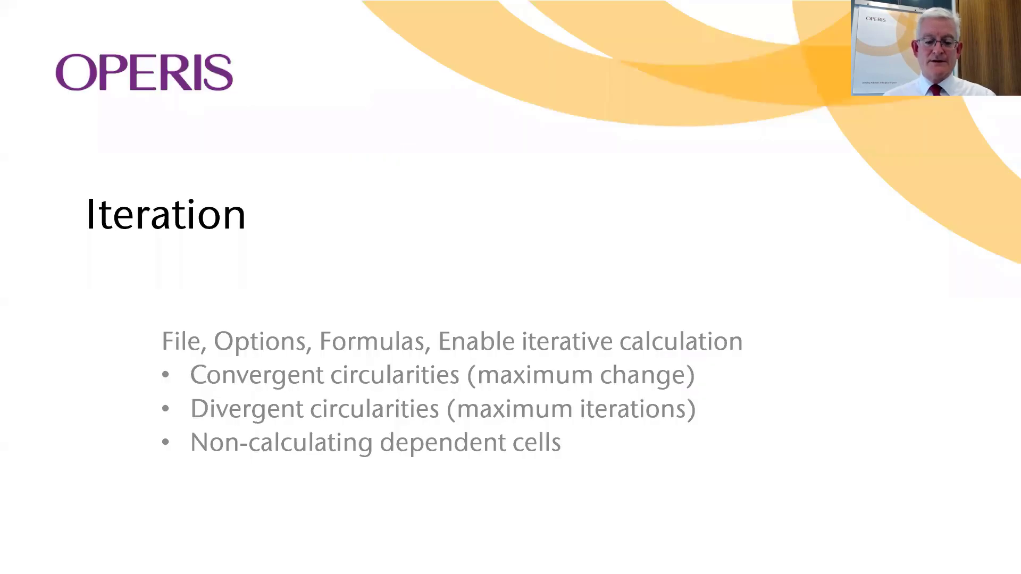
{"action": "key", "text": "Right"}
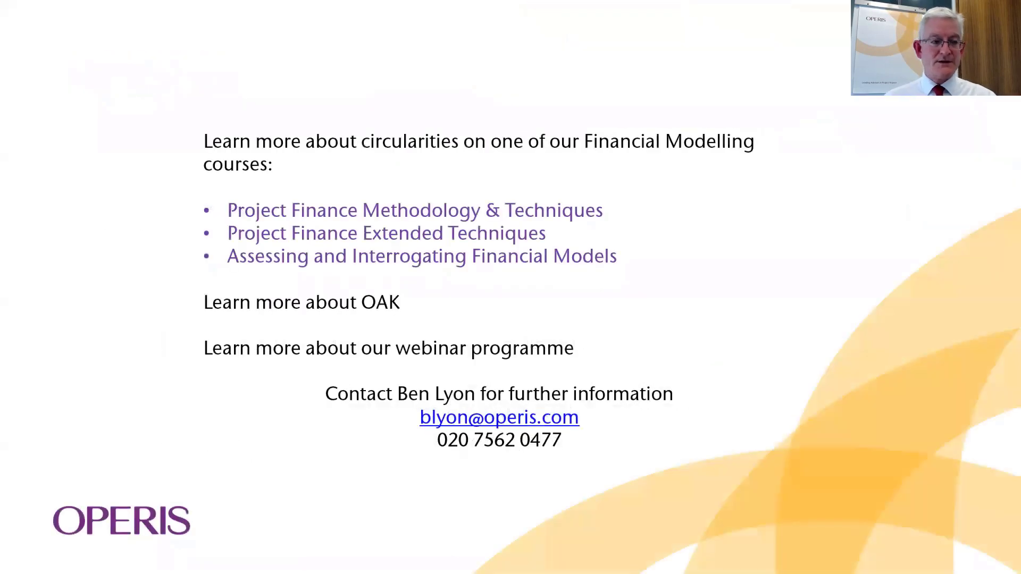